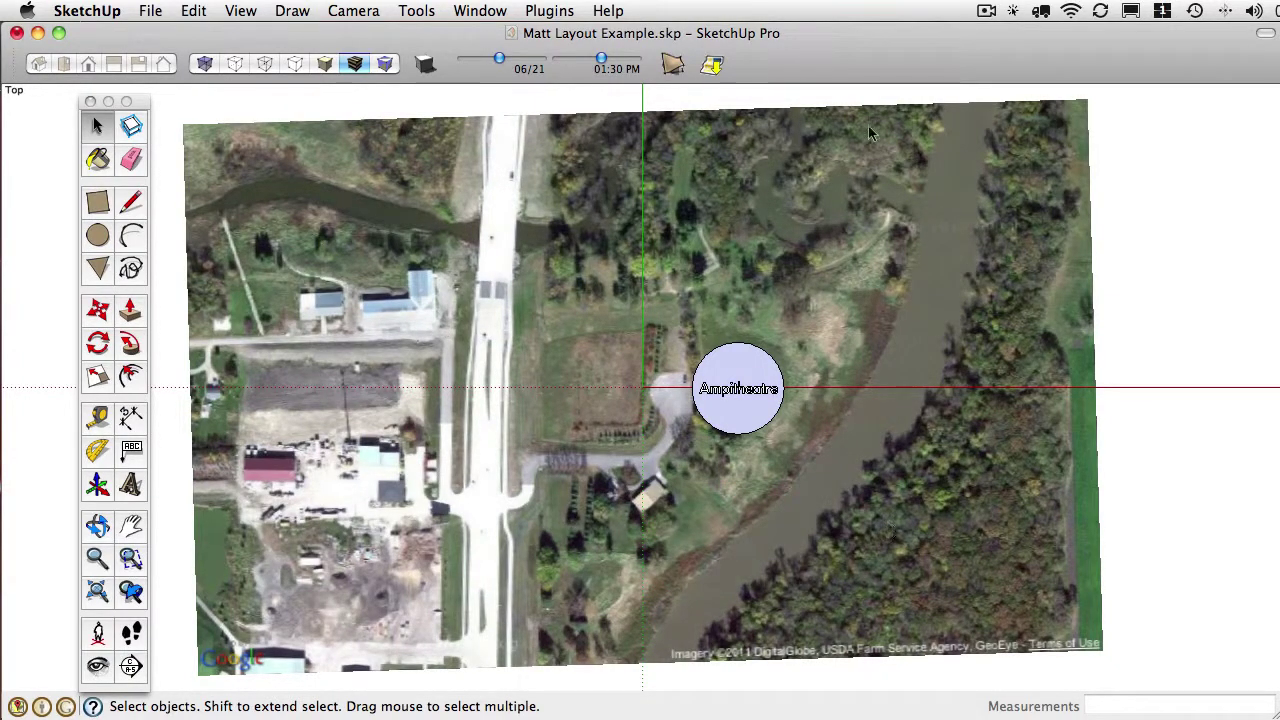
Switch to LayOut and display the second page of the document
key(super+Tab)
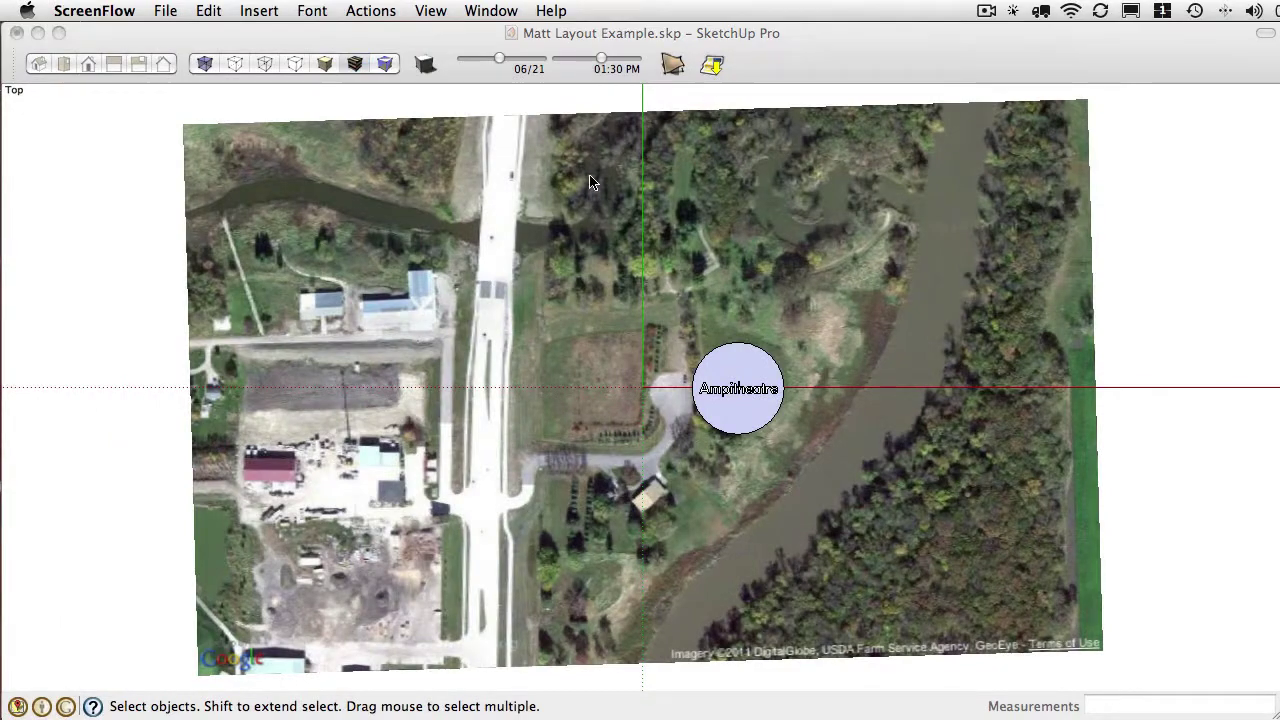
key(super+Tab)
click(872, 450)
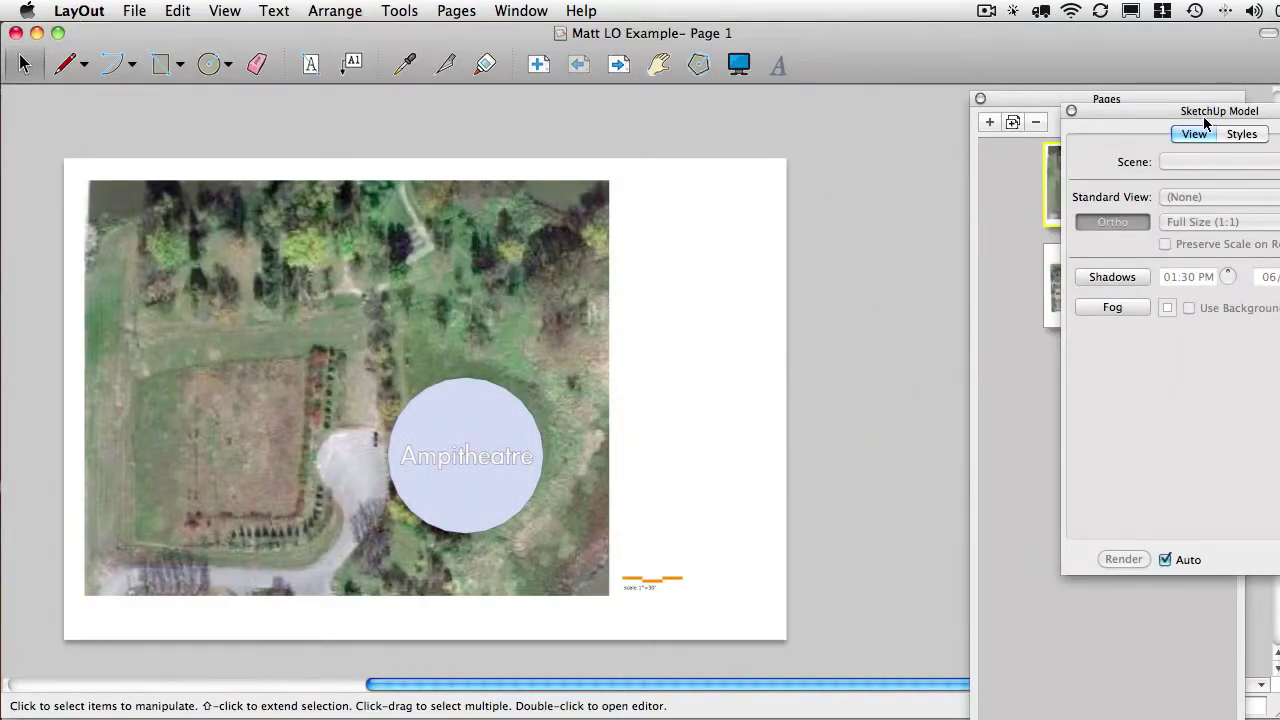
drag(1203, 117, 1279, 155)
click(1111, 291)
click(1112, 296)
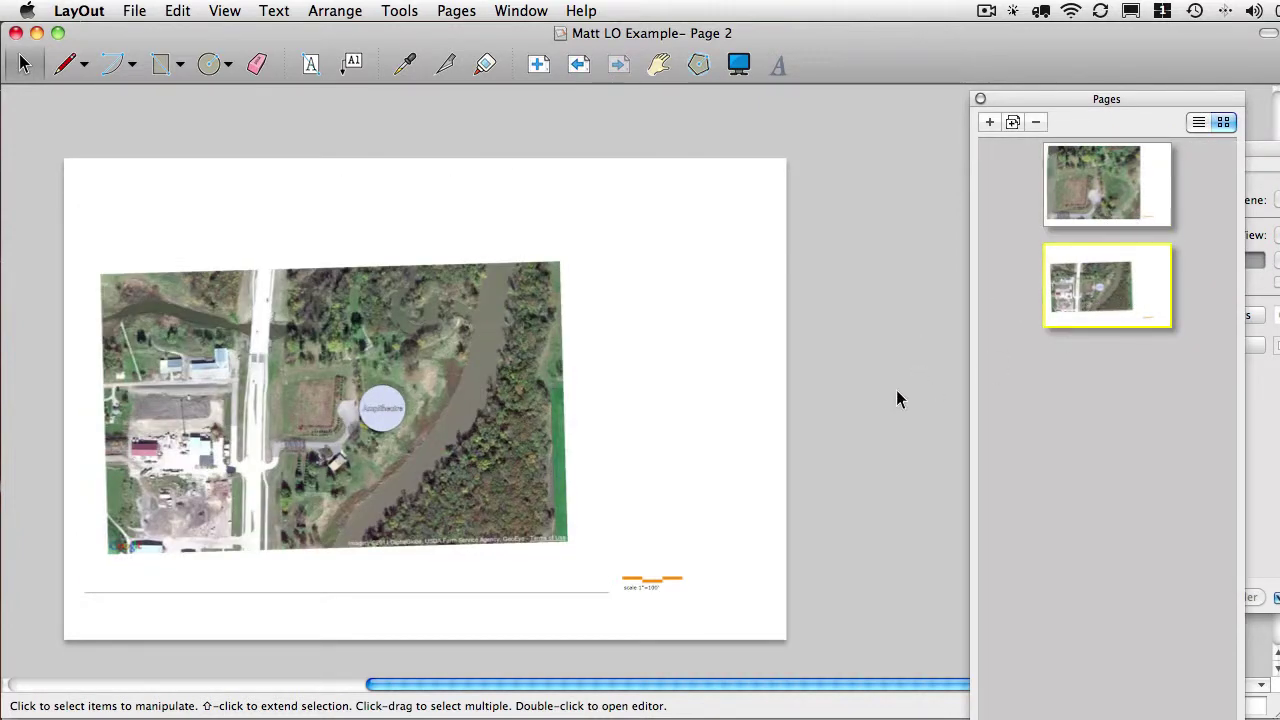
Return to SketchUp and check which application the preferences assign for editing image files
key(shift+super+2)
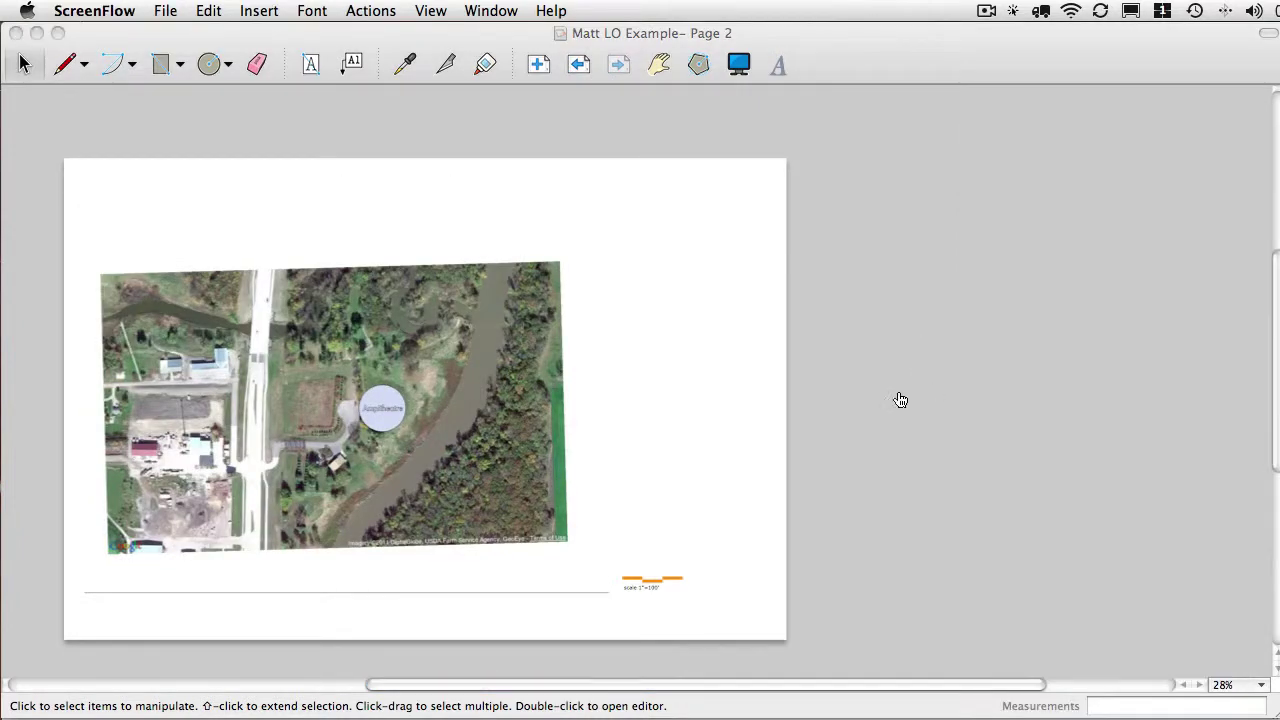
key(super+Tab)
click(573, 426)
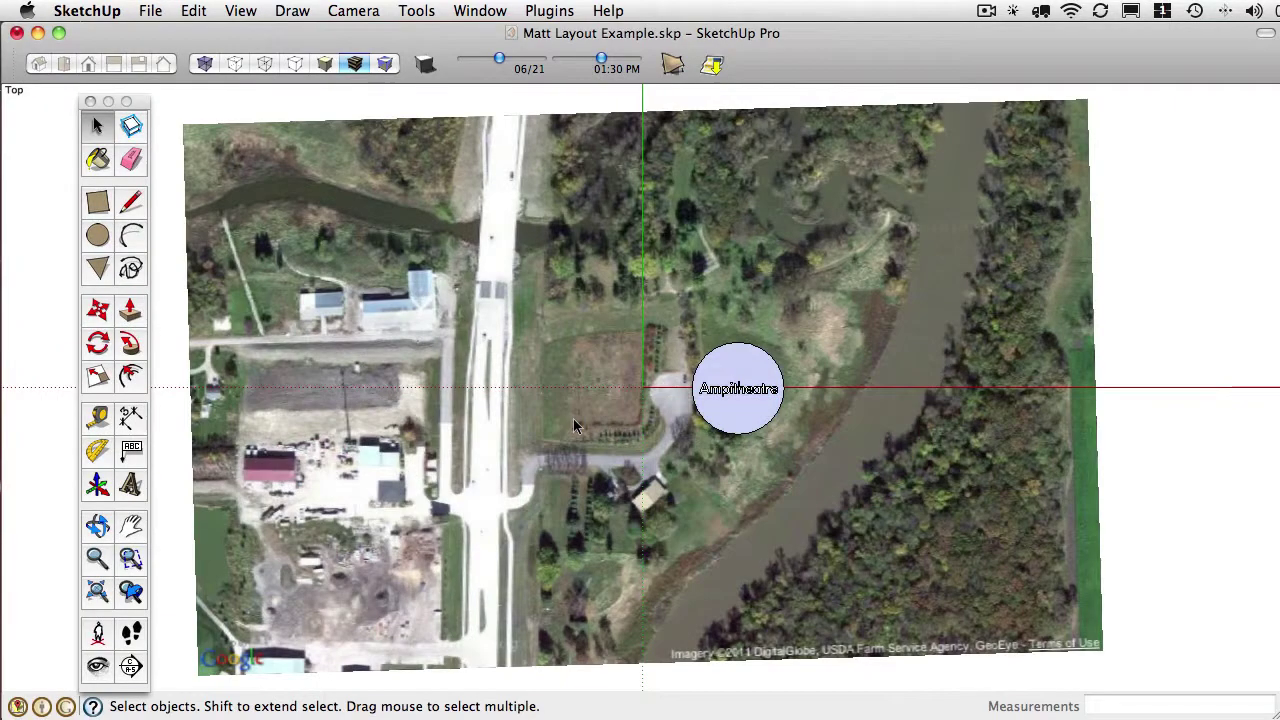
click(92, 10)
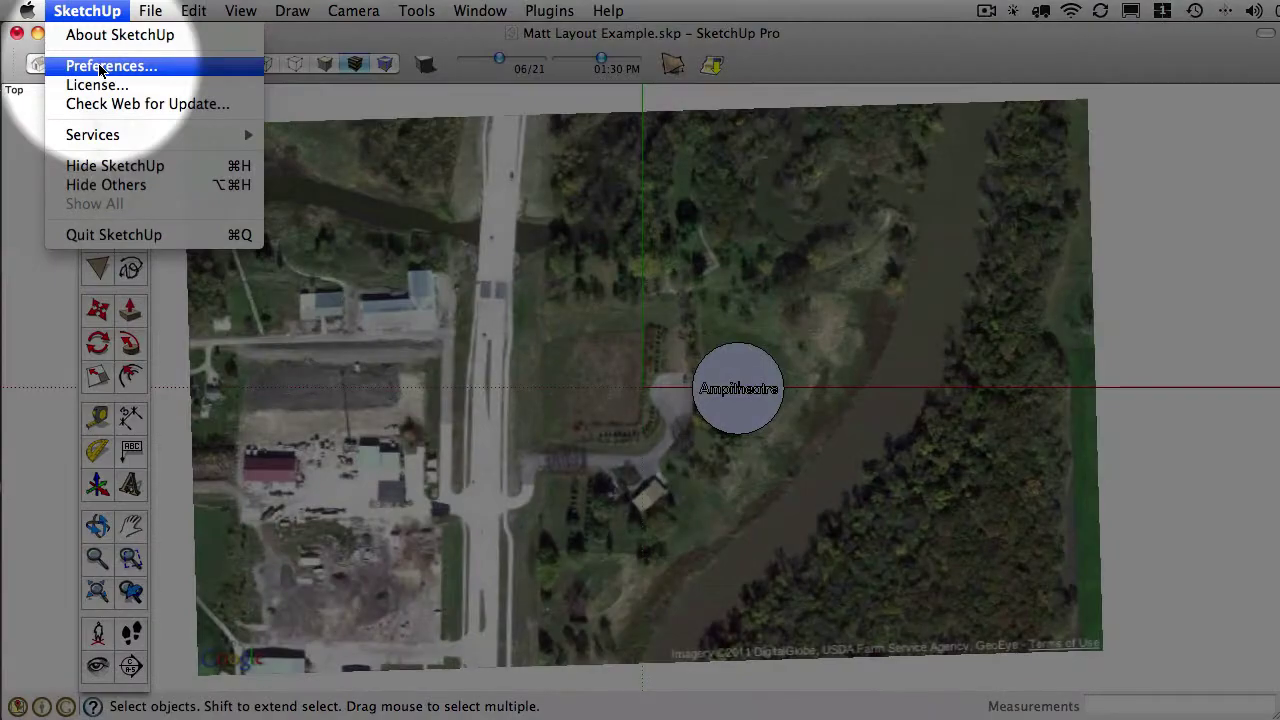
click(100, 66)
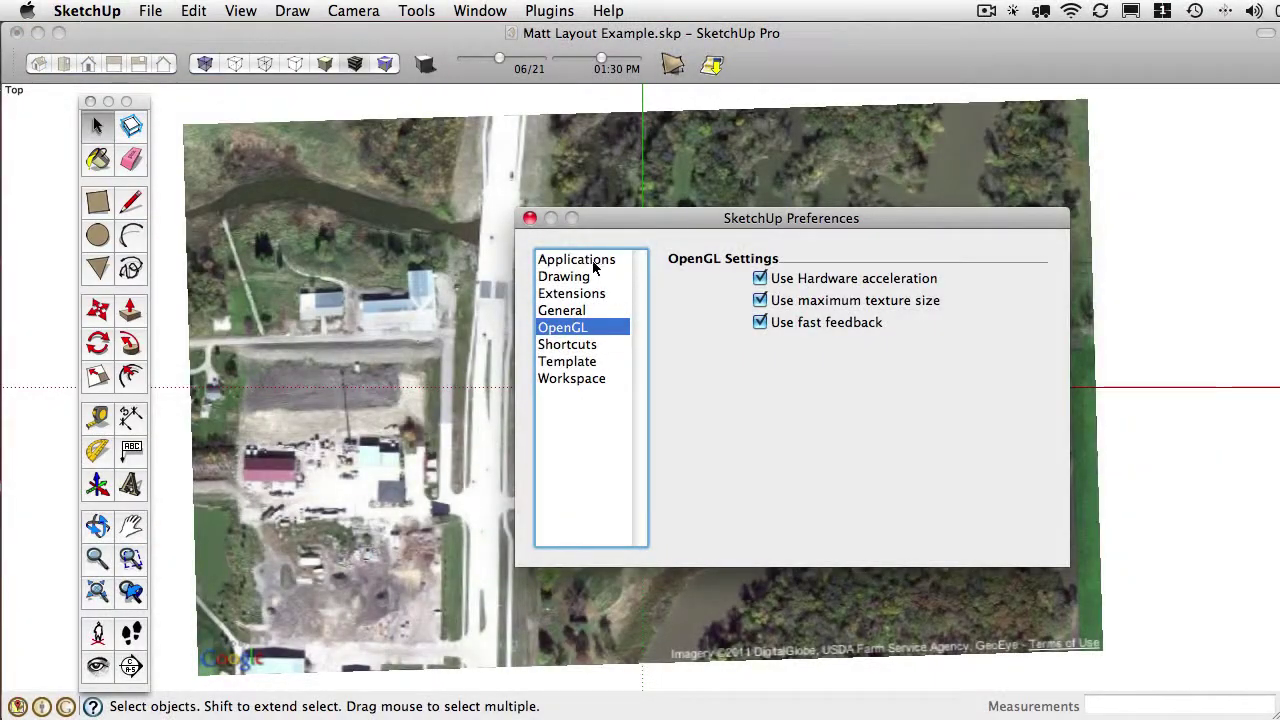
click(593, 262)
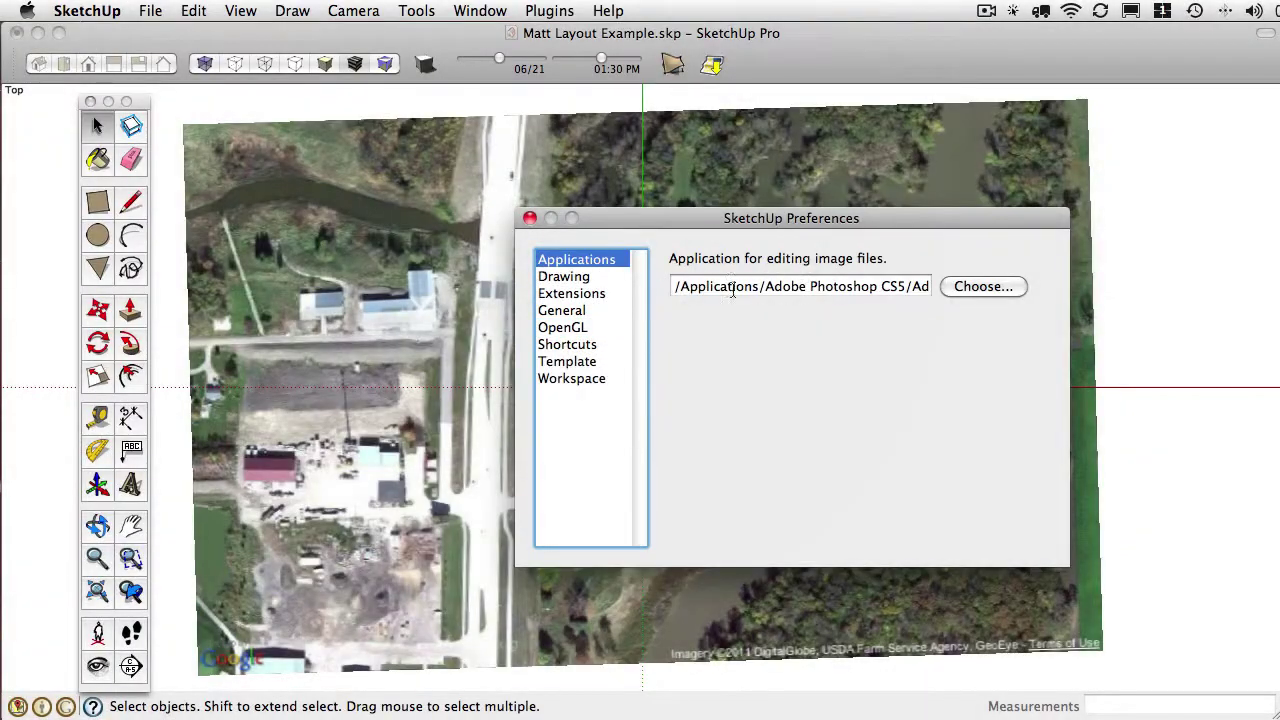
click(686, 289)
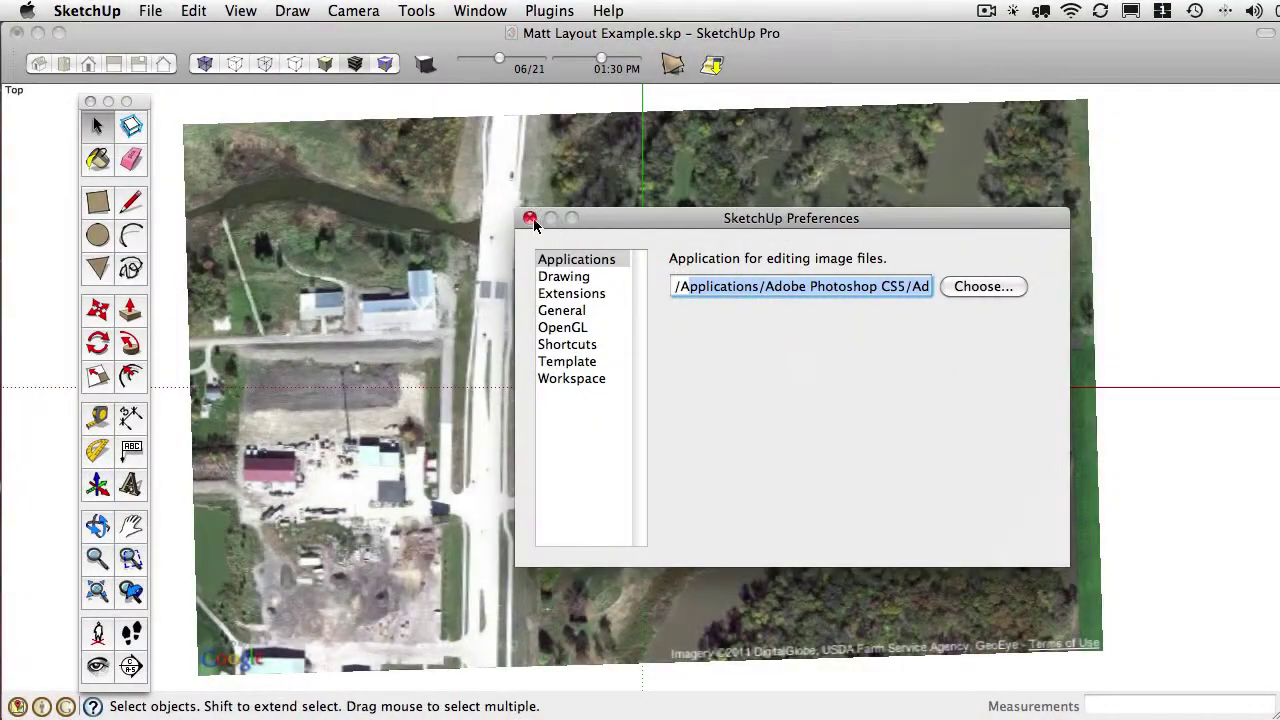
click(531, 219)
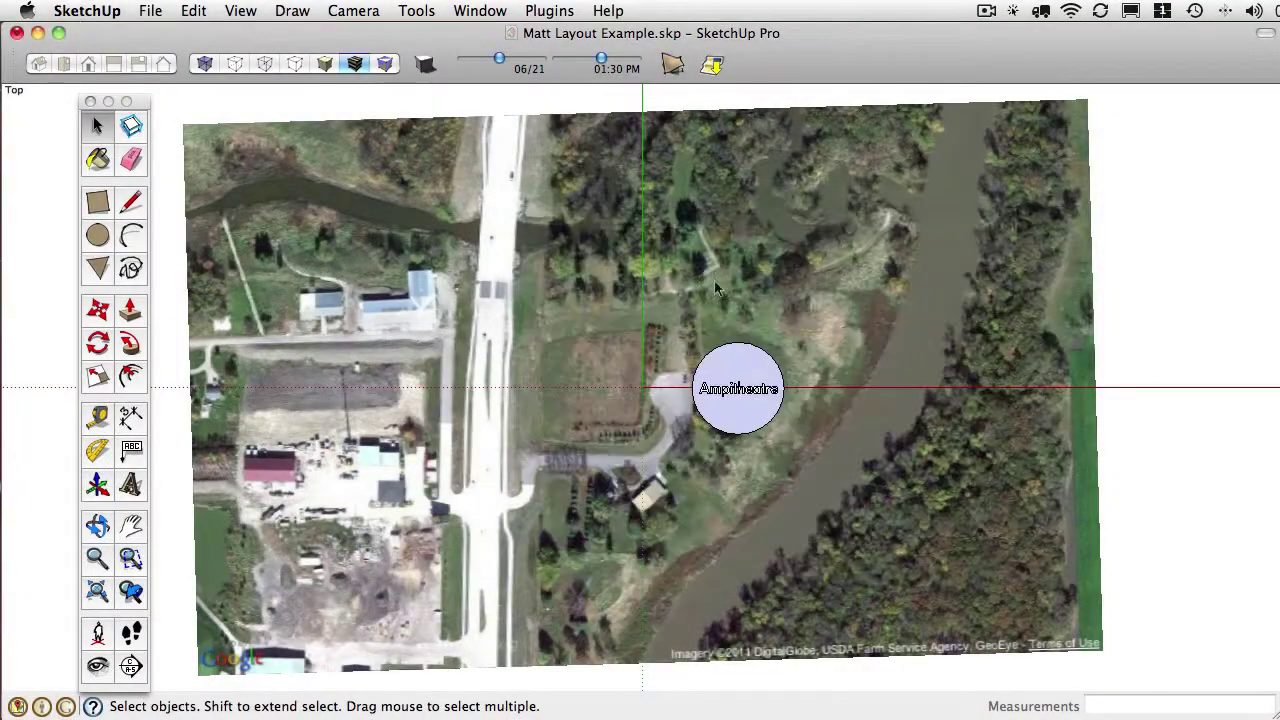
Draw a rectangle on the ground just beyond the aerial image's river-side edge and extrude it upward into a tall box
click(278, 157)
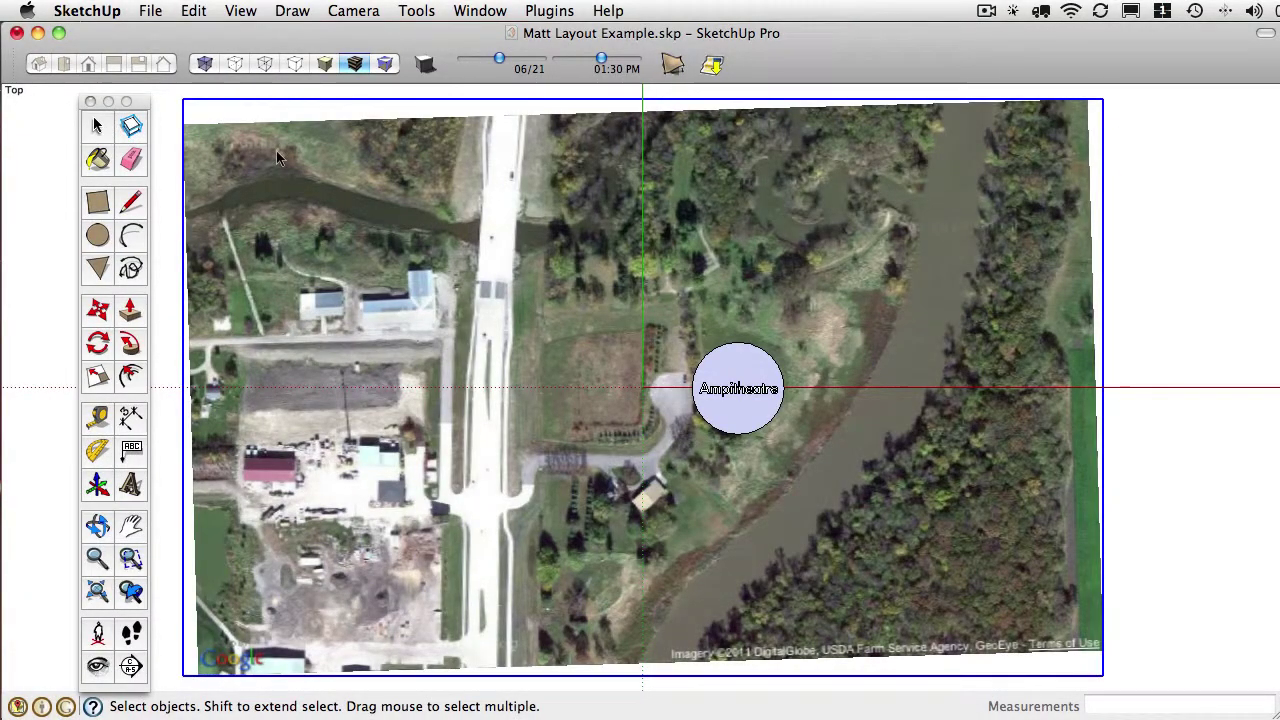
scroll(500, 258, down, 5)
key(o)
drag(480, 349, 725, 213)
scroll(688, 305, up, 5)
key(h)
drag(680, 326, 583, 374)
scroll(676, 340, up, 5)
click(97, 201)
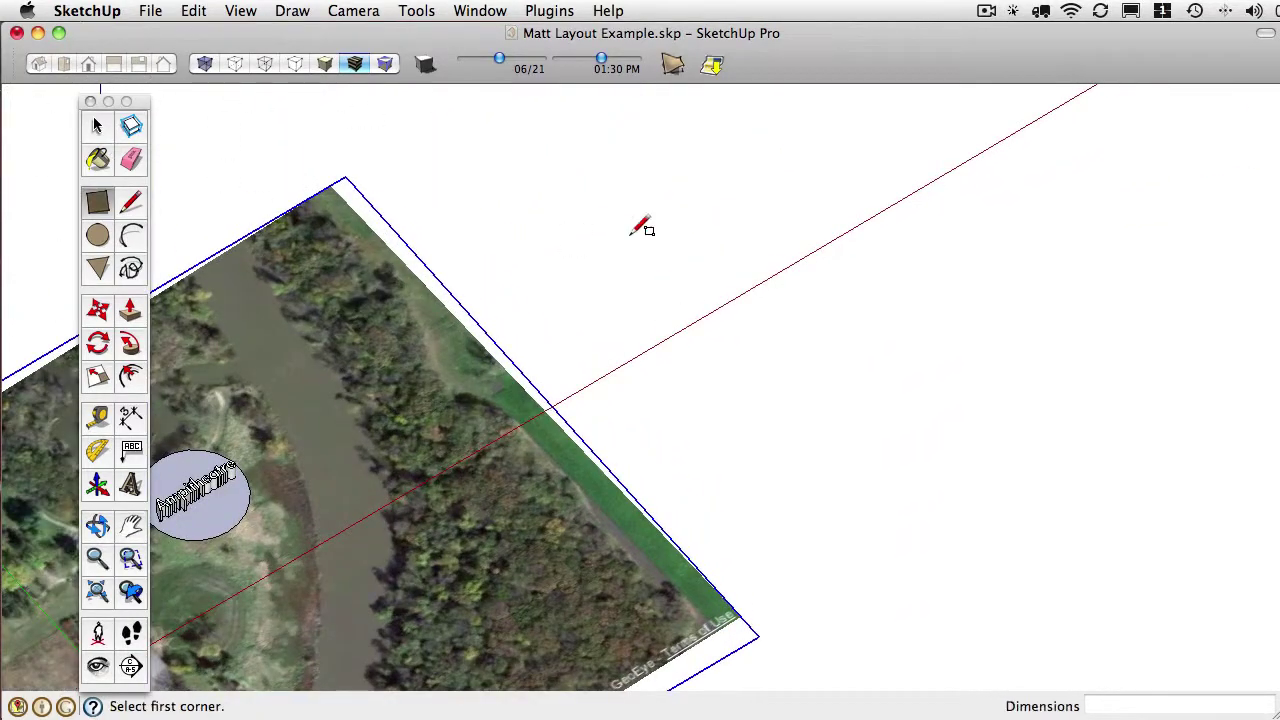
click(690, 245)
click(658, 395)
key(p)
drag(704, 347, 737, 140)
Push/Pull one narrow side of the box outward to make it a wide, upright block
key(o)
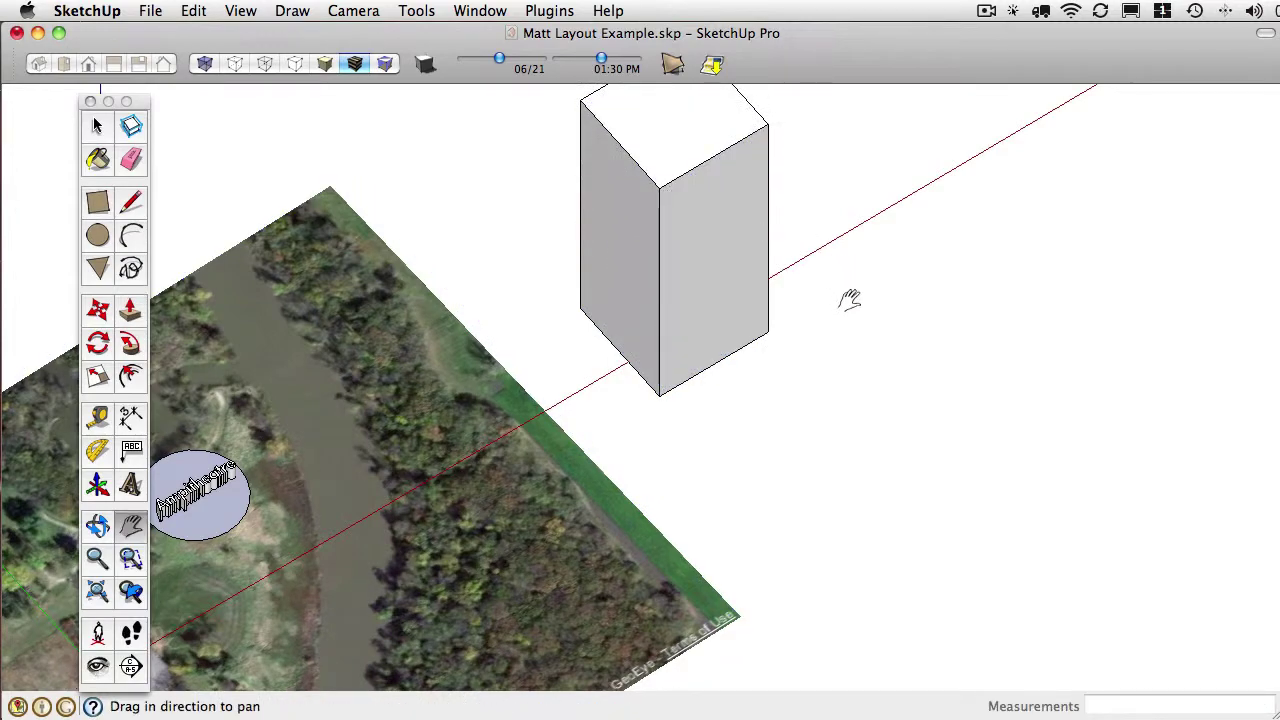
drag(880, 320, 899, 458)
key(p)
key(o)
drag(840, 506, 974, 449)
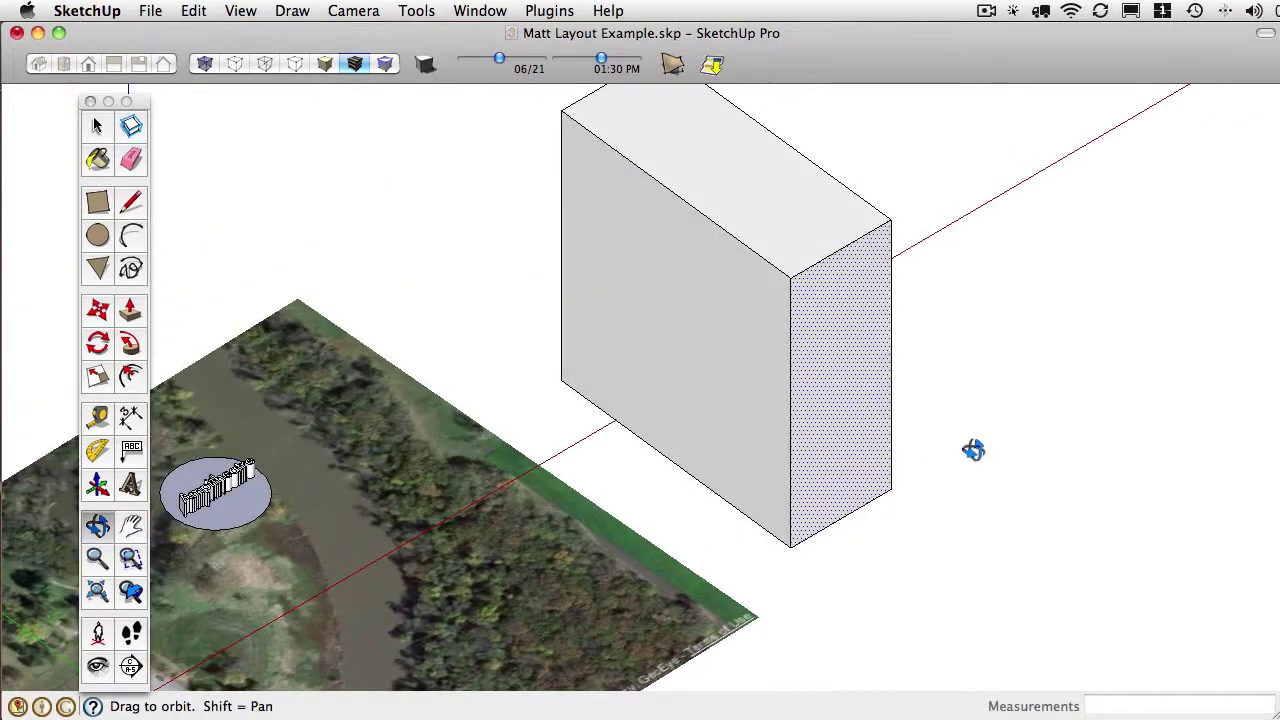
key(h)
drag(866, 420, 749, 500)
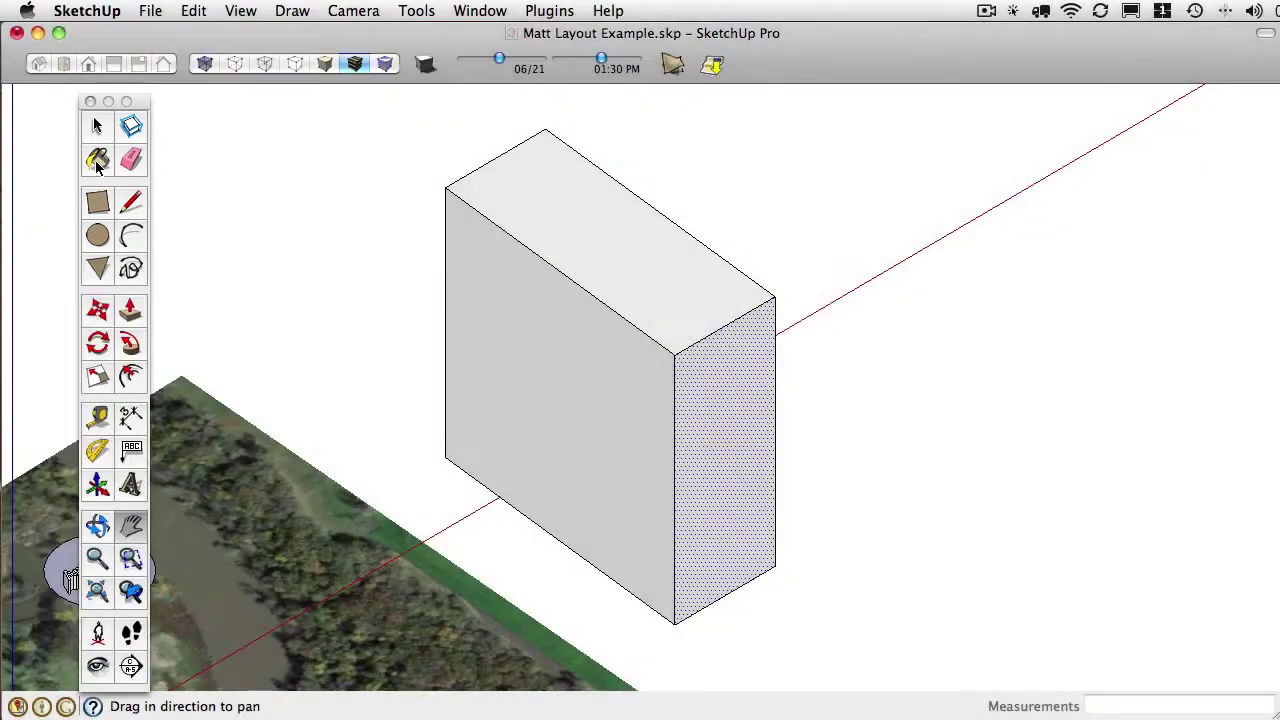
Paint the block's large front face with the Stone_Pavers_Walk texture from the Stone collection
click(97, 162)
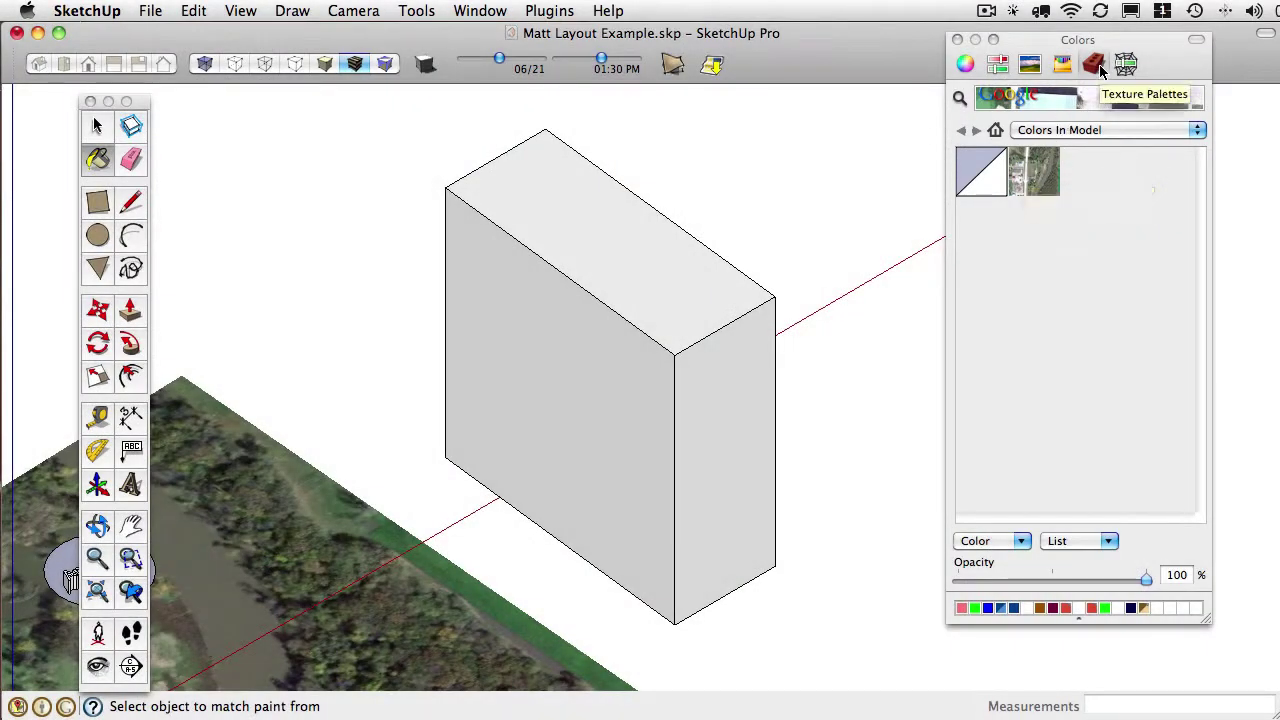
click(1084, 134)
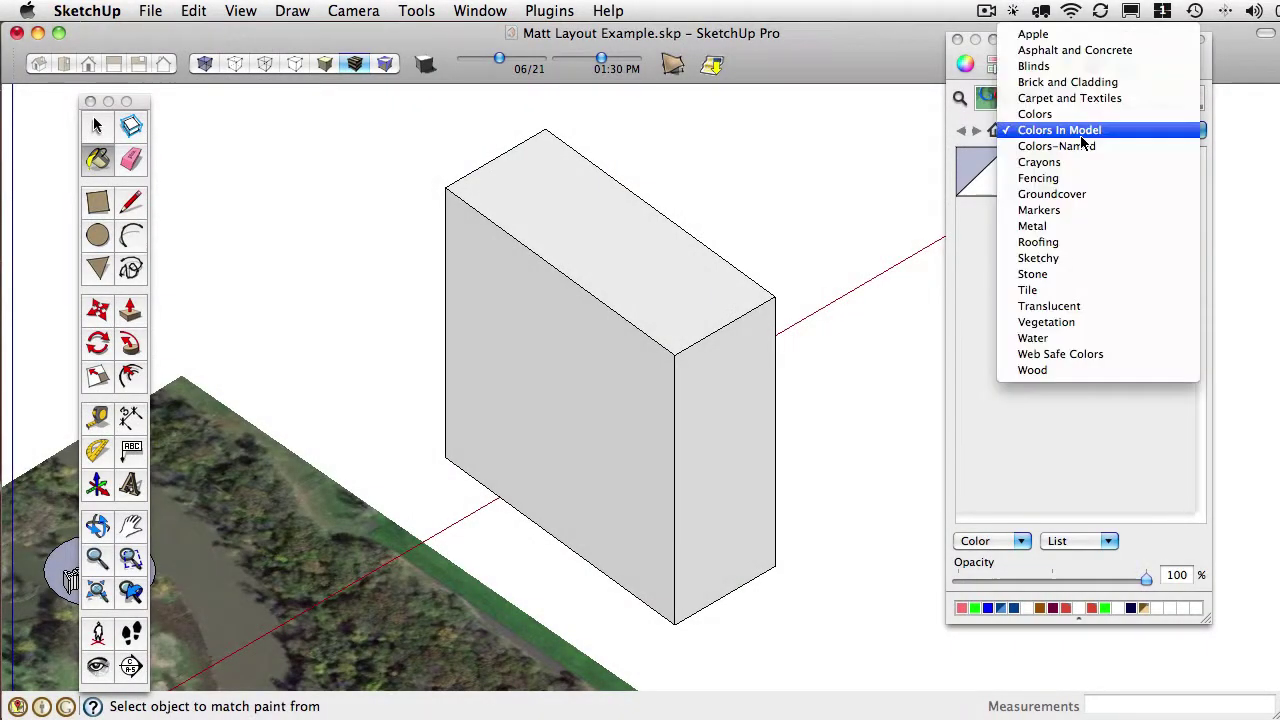
click(1082, 273)
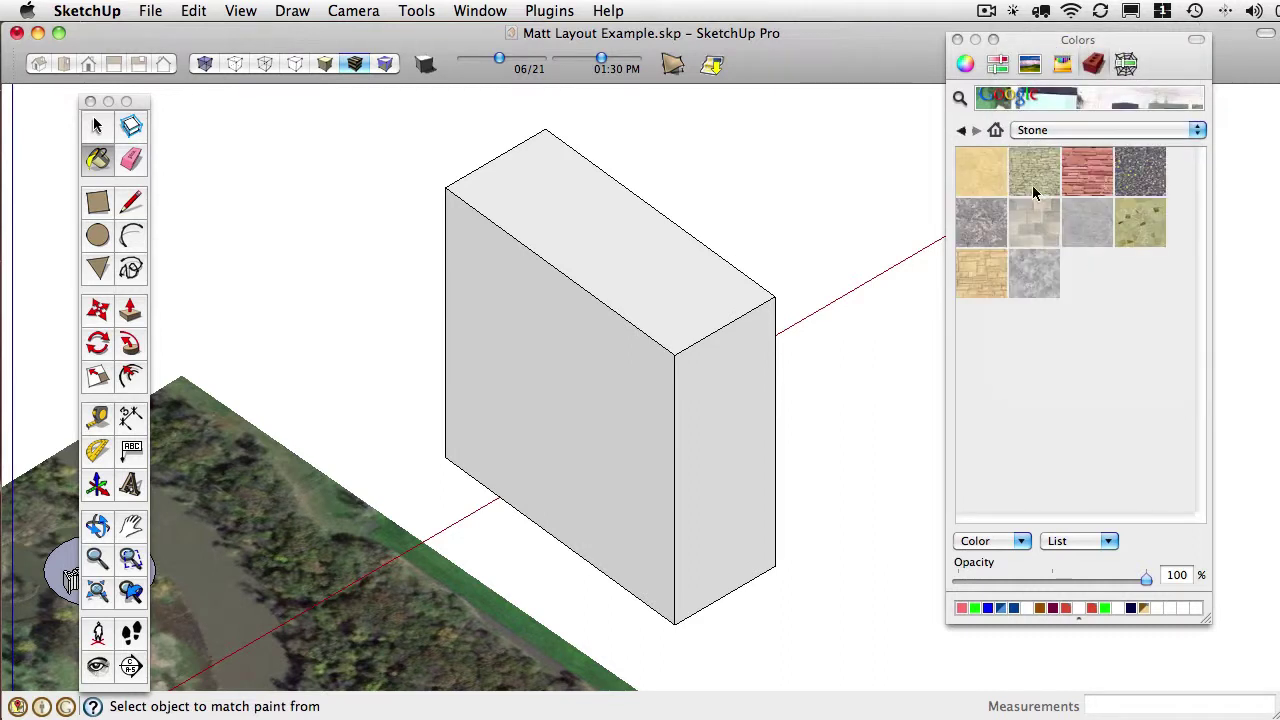
click(1015, 226)
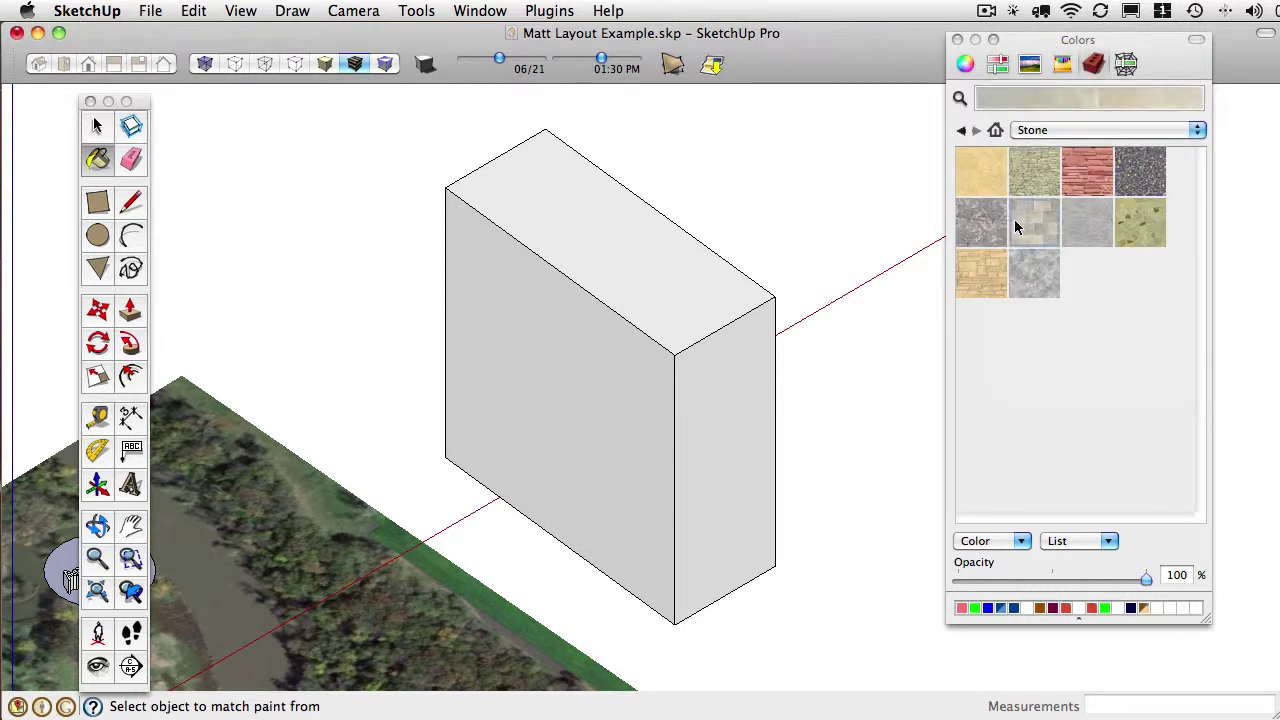
click(1124, 234)
click(606, 354)
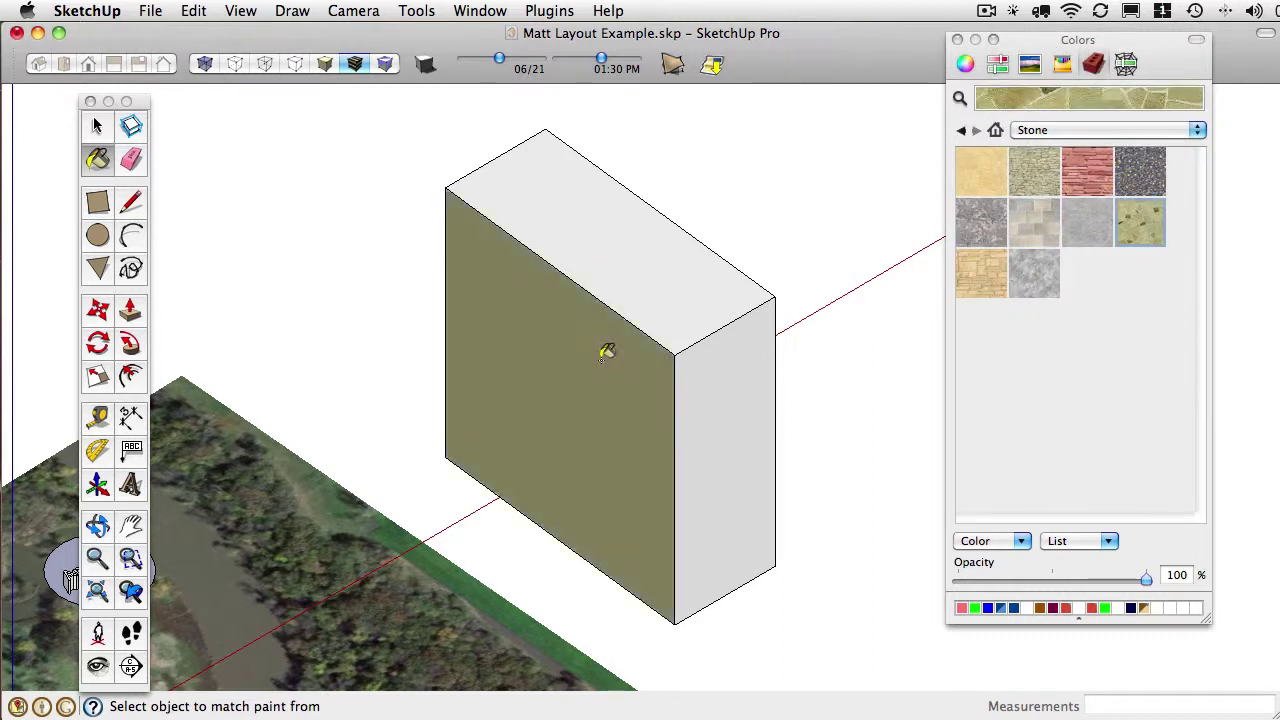
Examine the stone paver texture on the painted face at close range and from farther away
scroll(607, 354, up, 3)
scroll(607, 354, up, 6)
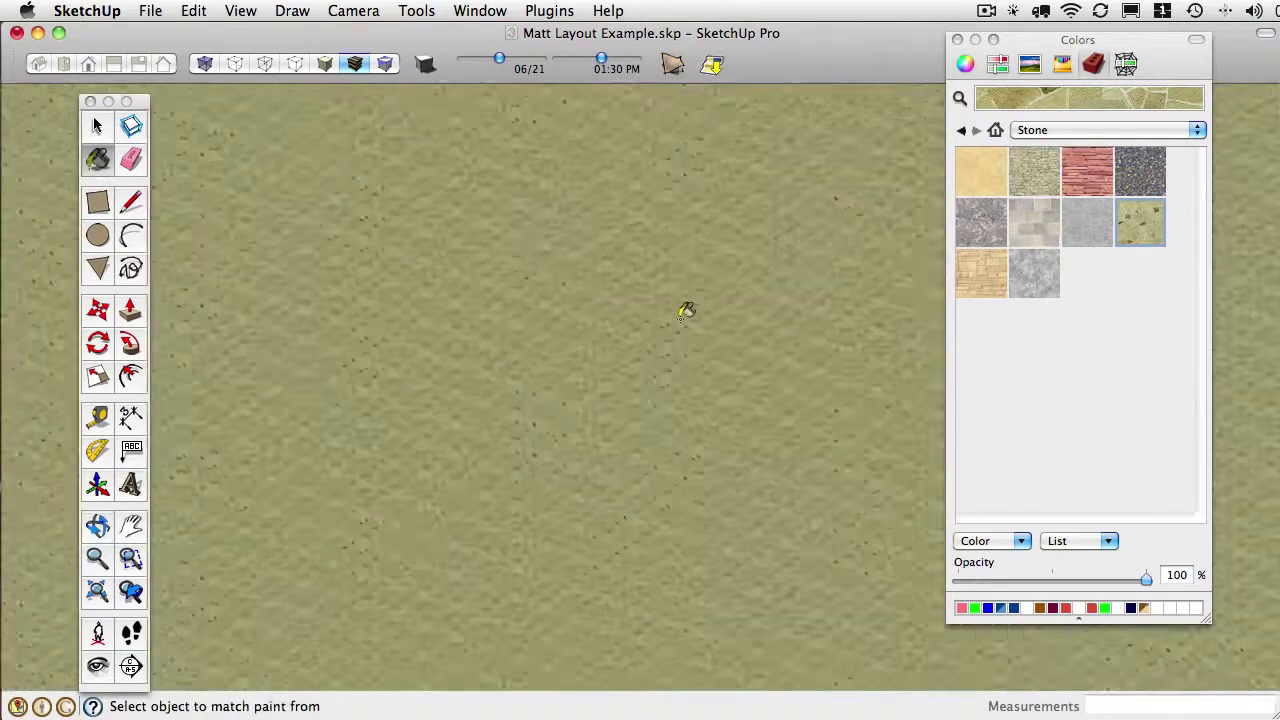
scroll(687, 303, up, 8)
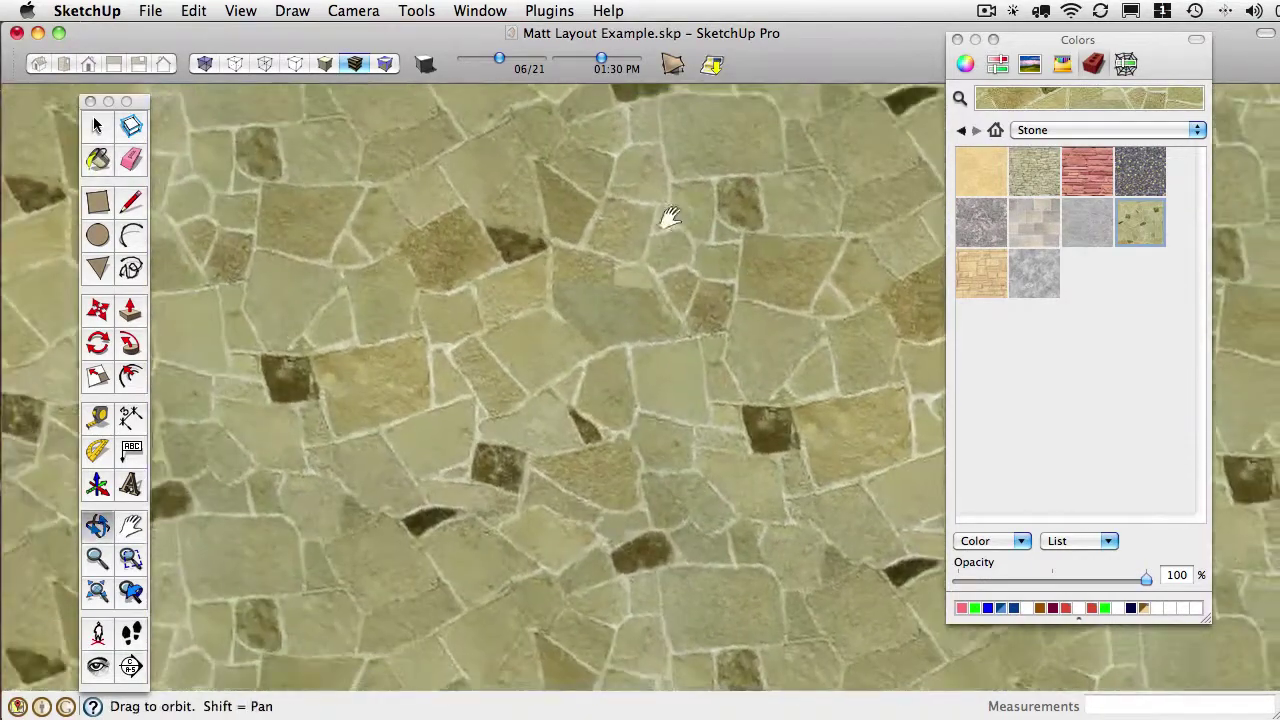
scroll(628, 494, down, 10)
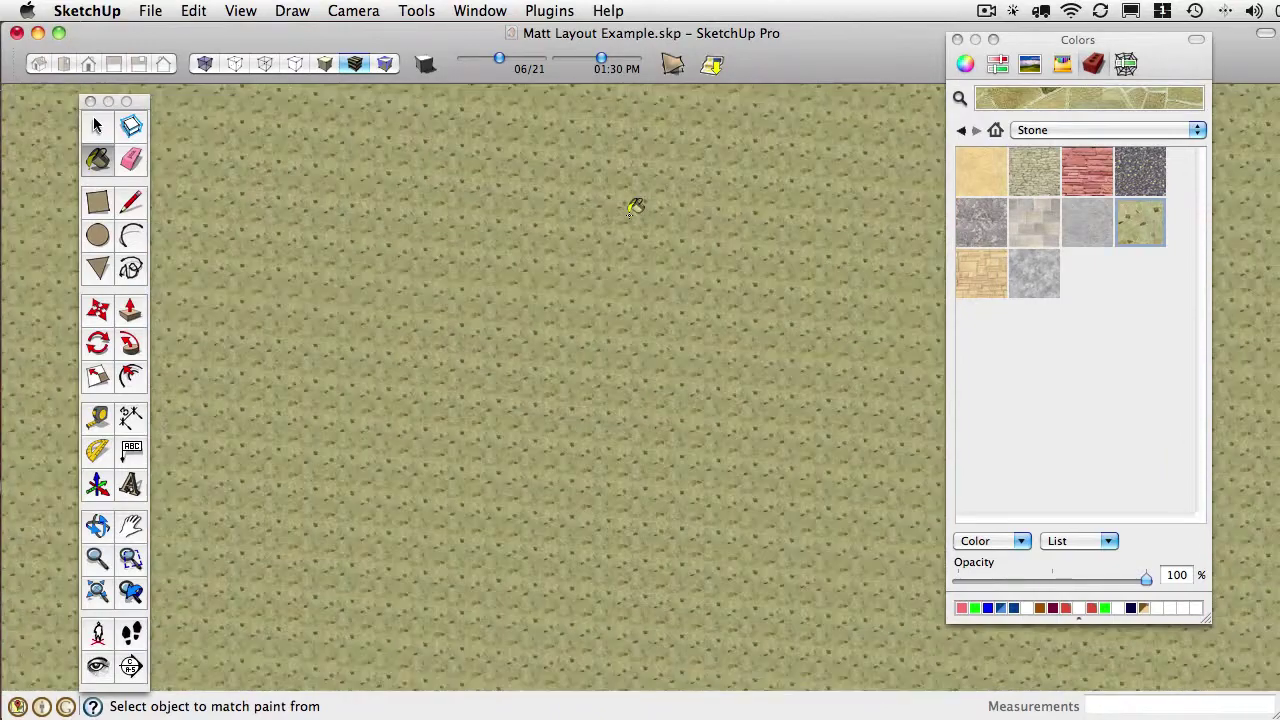
scroll(634, 216, up, 5)
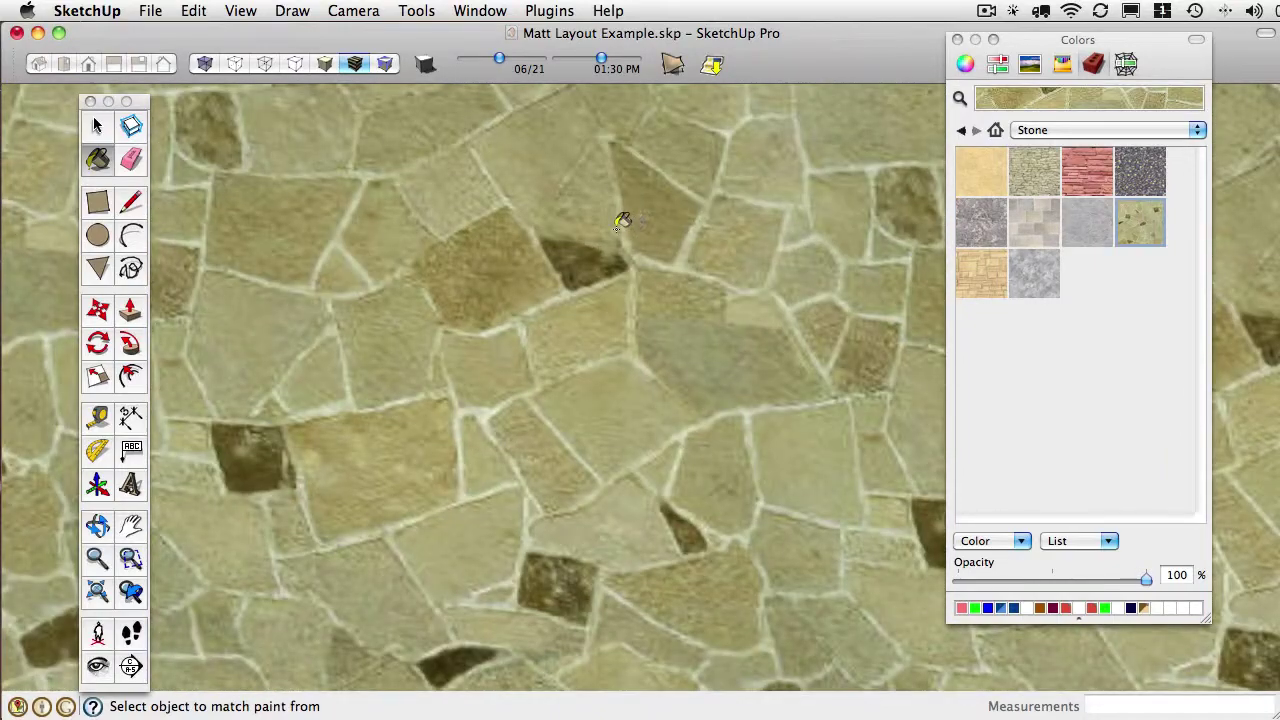
scroll(600, 360, up, 1)
scroll(595, 390, down, 4)
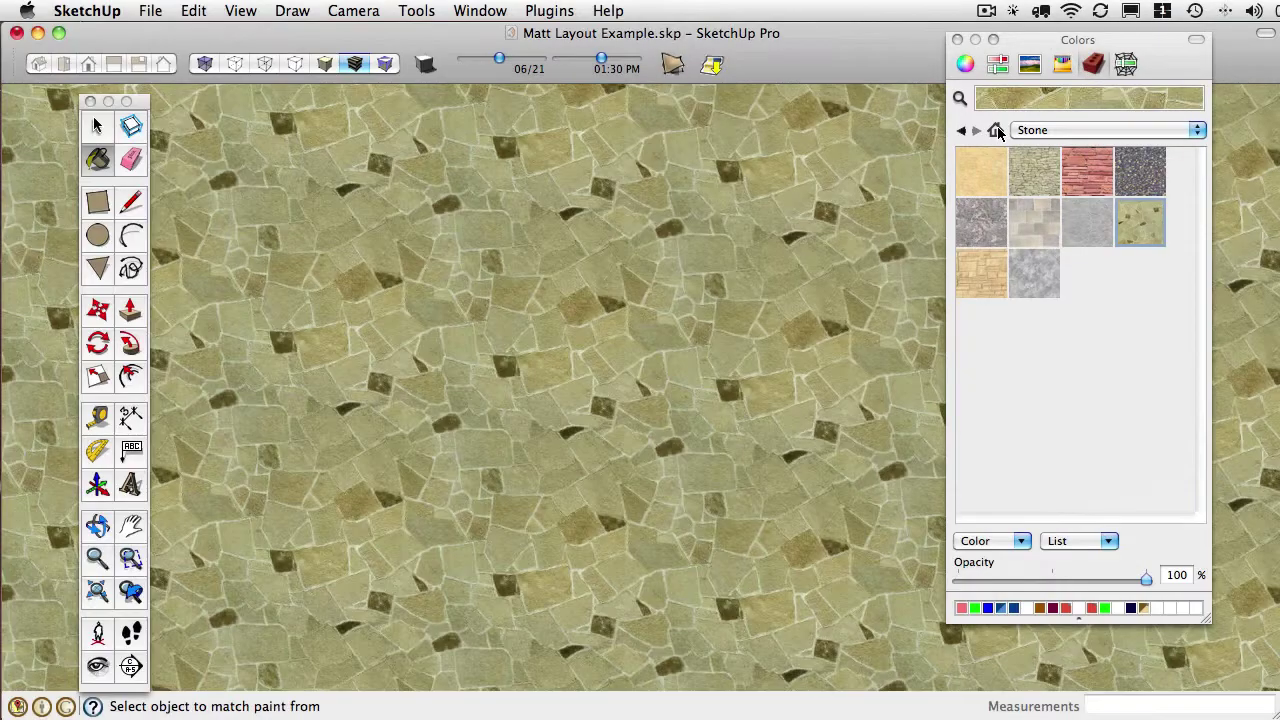
Show the materials used in the model and bring the block's whole painted face back into view
click(996, 131)
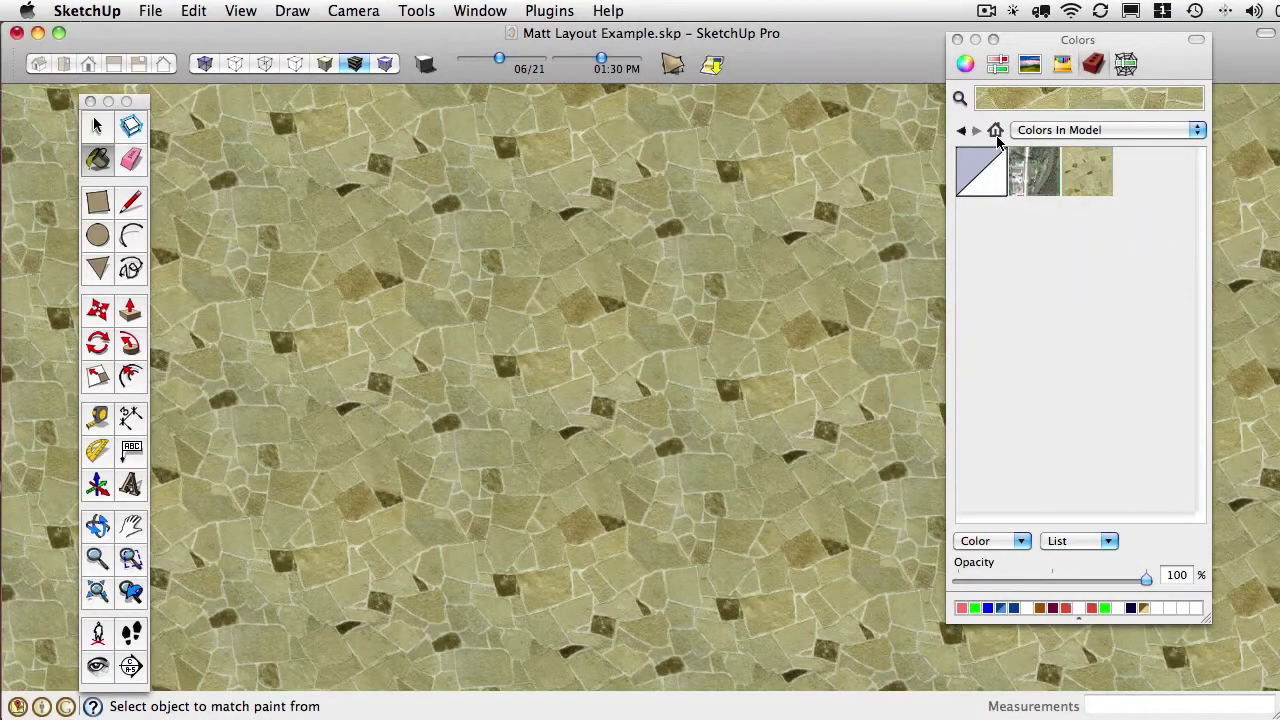
scroll(766, 357, down, 5)
scroll(706, 362, down, 5)
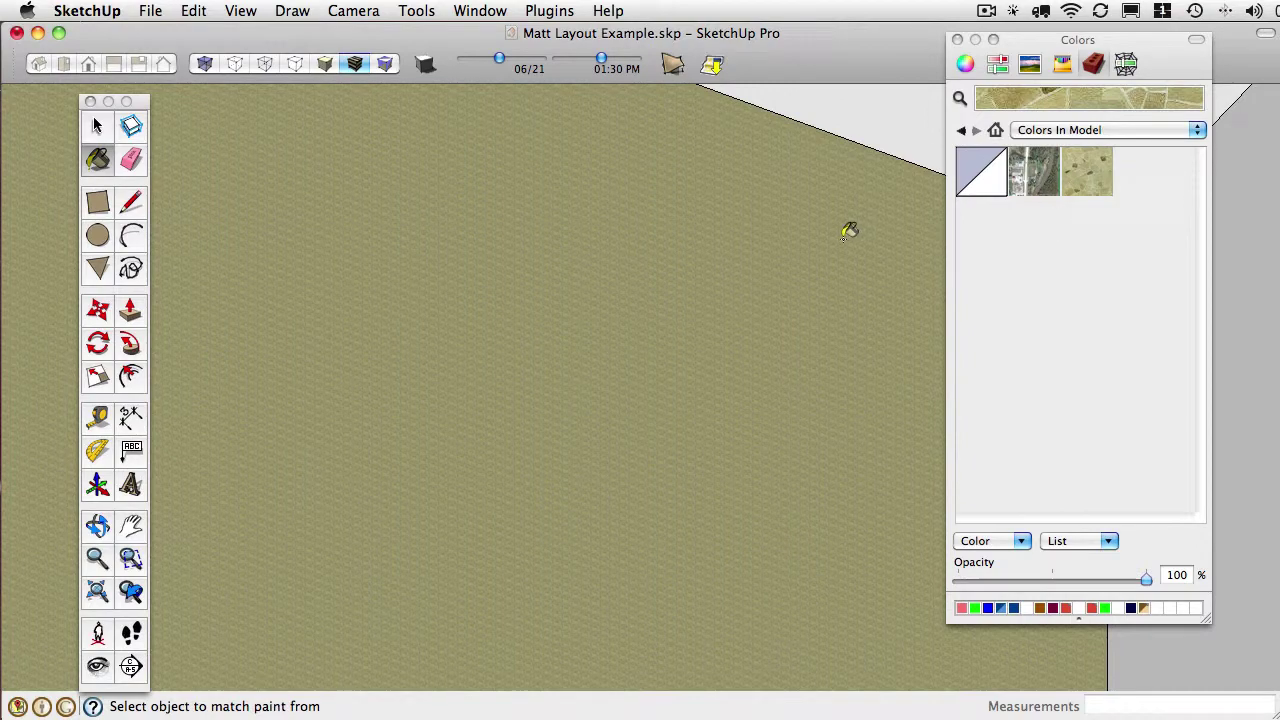
scroll(849, 229, down, 6)
drag(764, 286, 656, 297)
key(space)
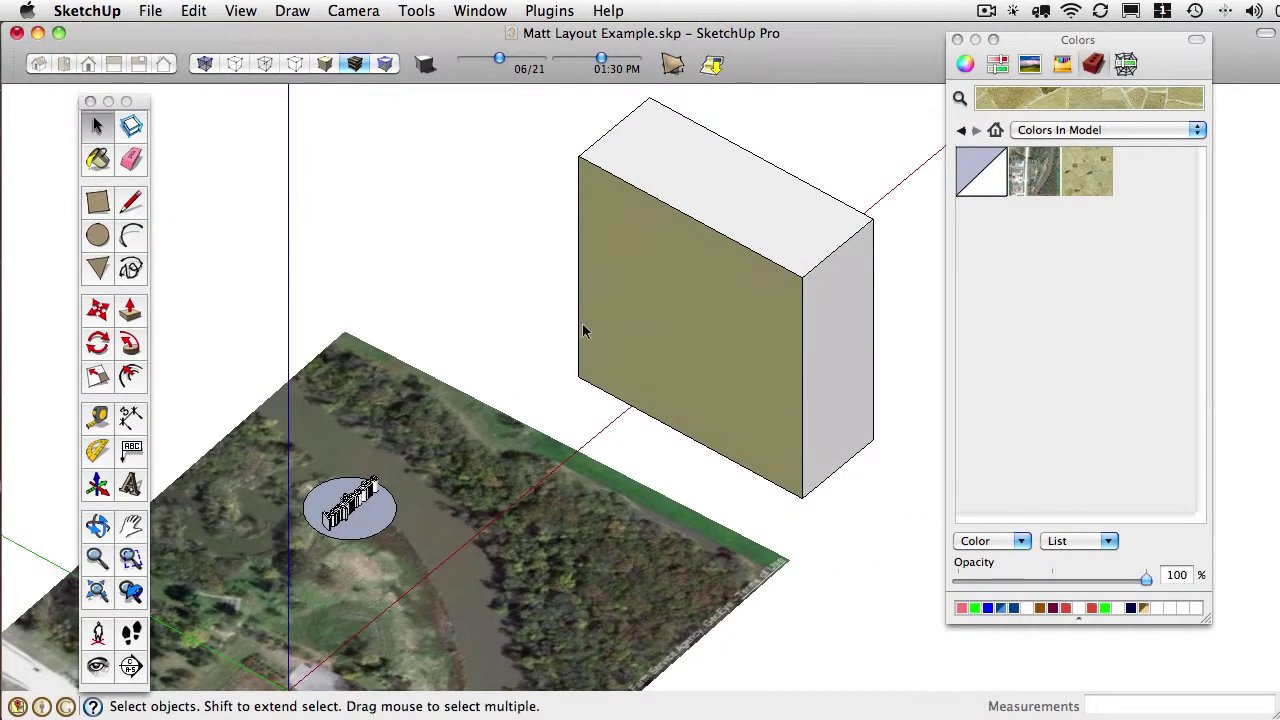
scroll(750, 275, up, 6)
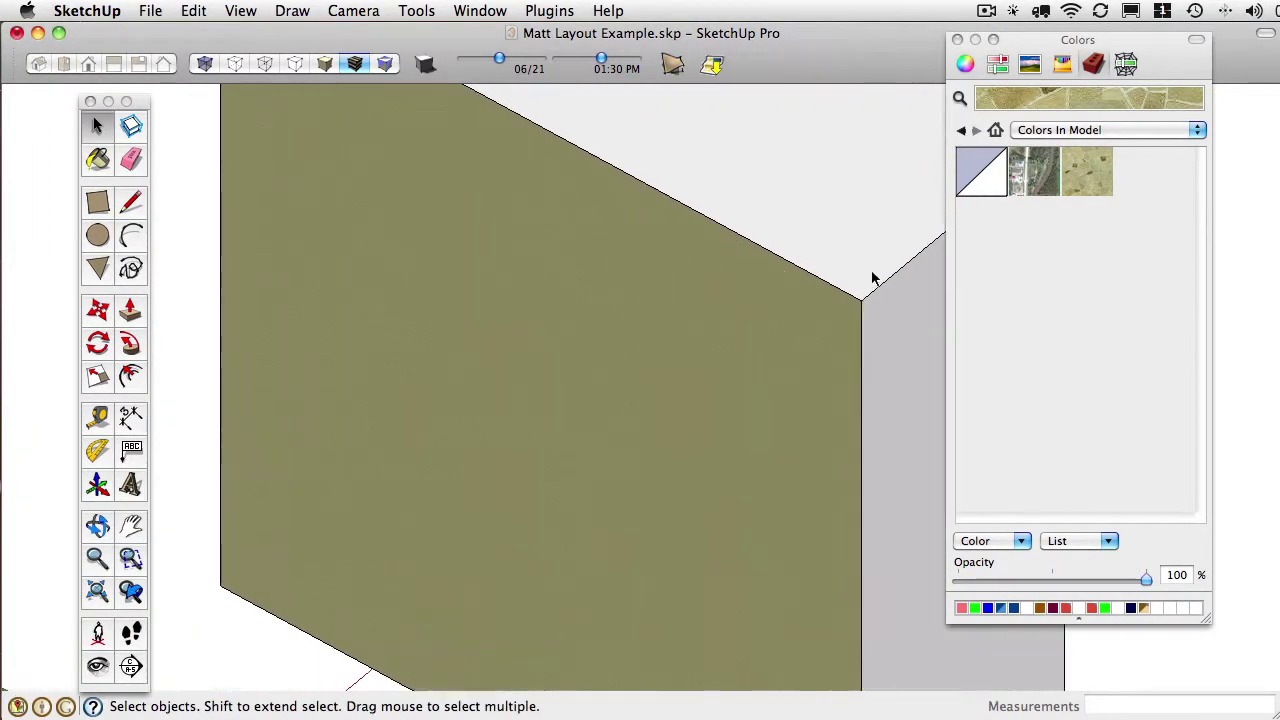
Edit the Stone_Pavers_Walk material so its texture measures 600' wide by 600' high
click(1077, 176)
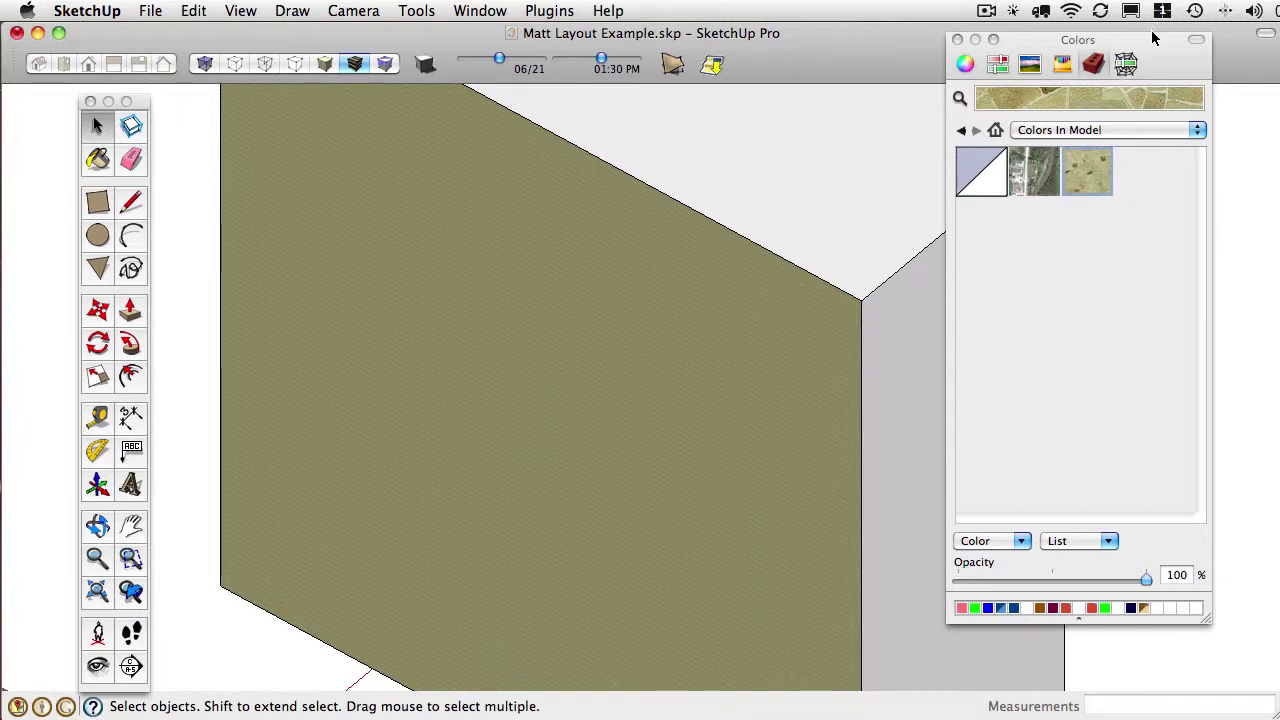
drag(1153, 38, 1104, 46)
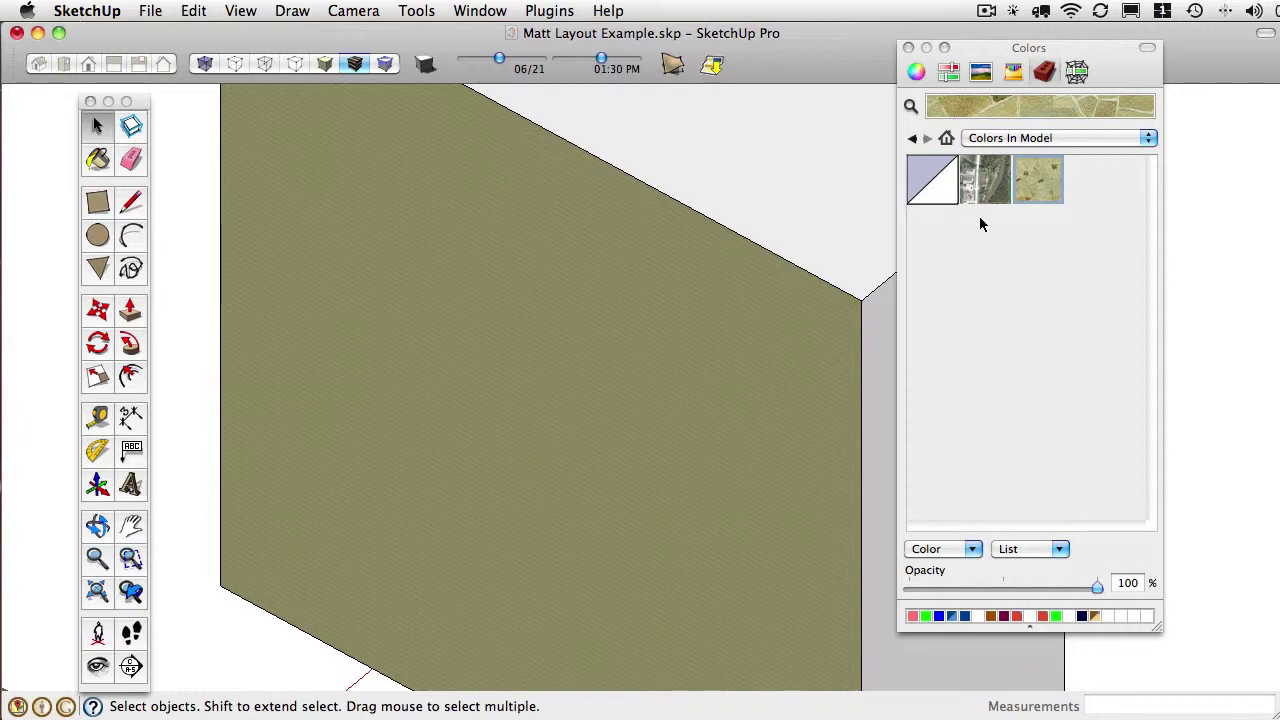
right_click(1032, 173)
click(1074, 203)
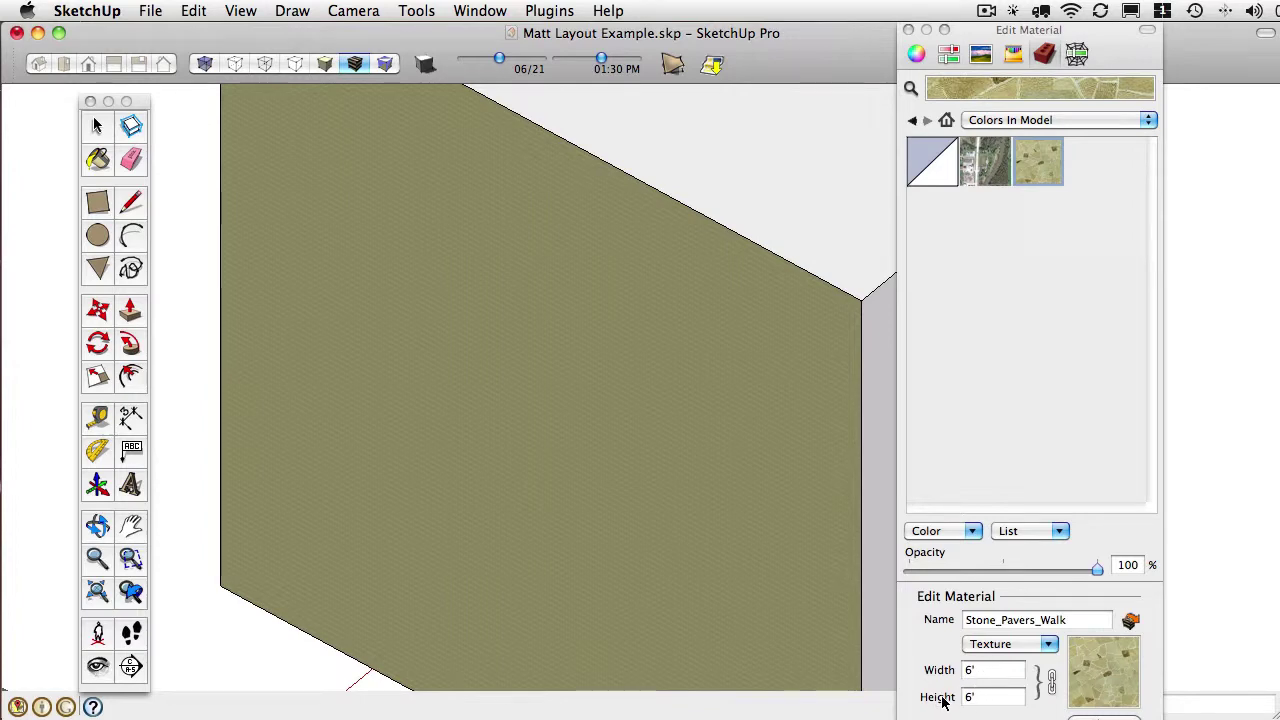
click(970, 675)
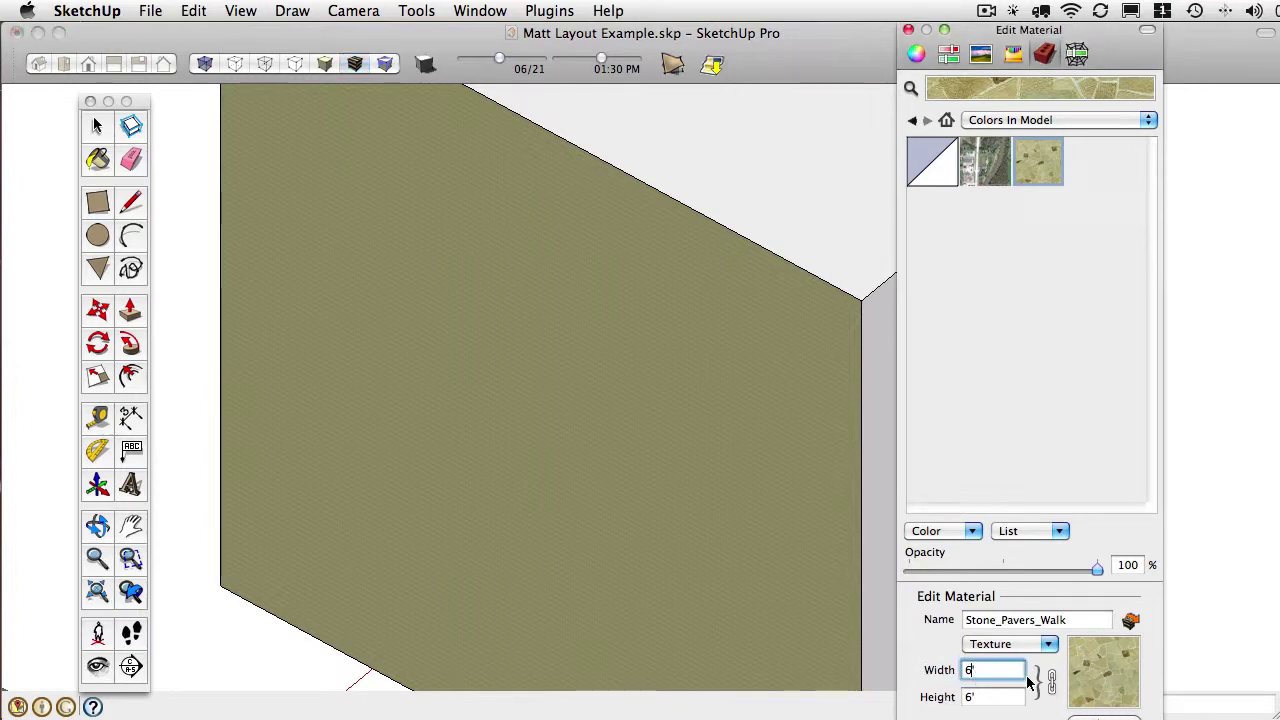
text(600)
key(Tab)
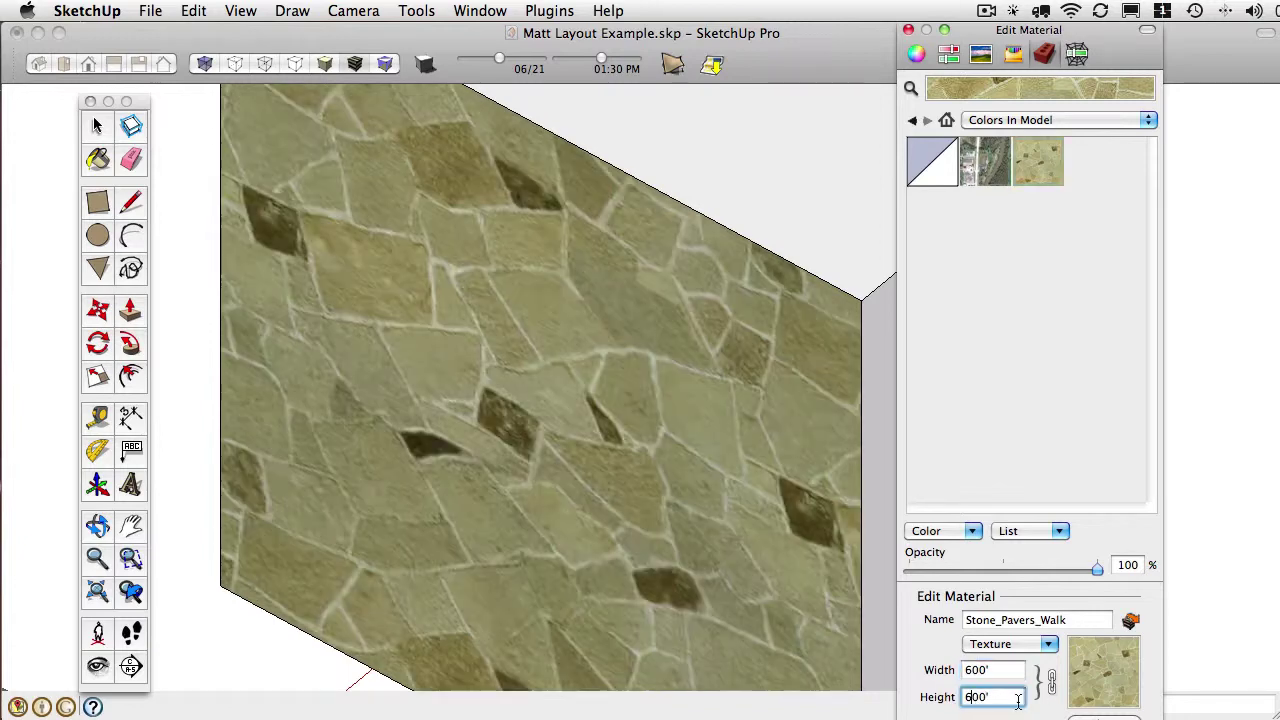
scroll(460, 403, down, 5)
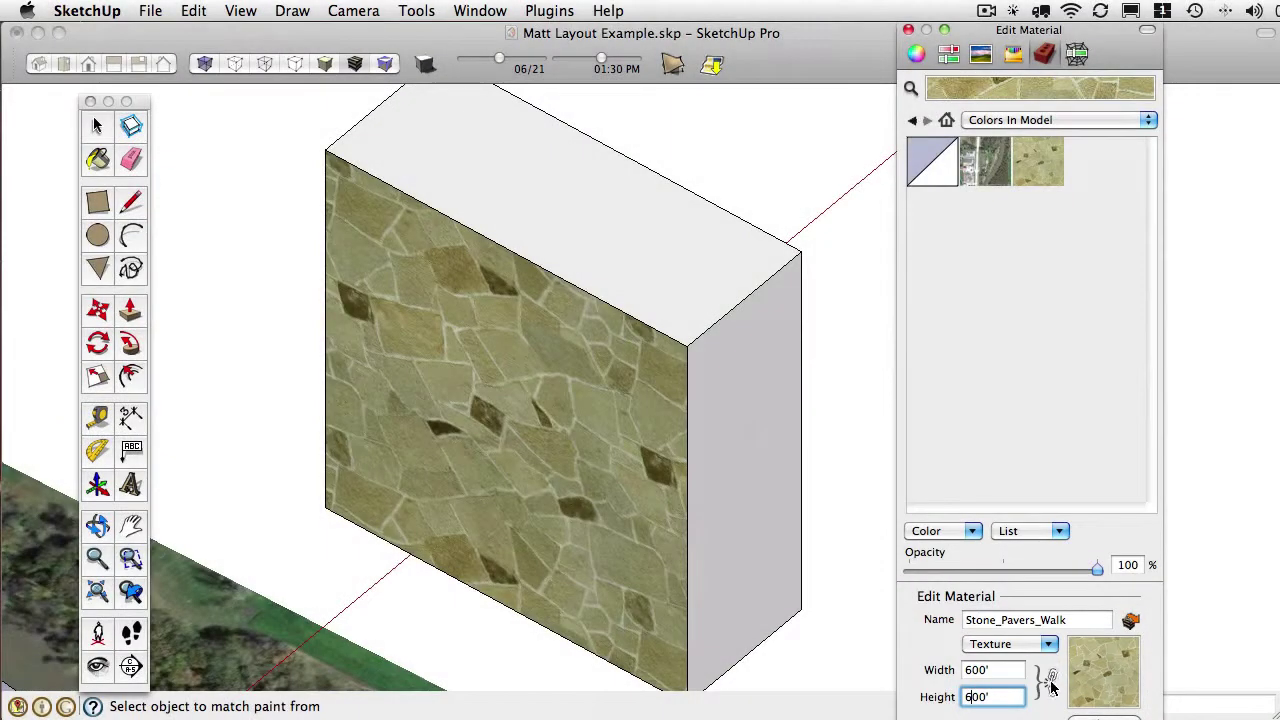
Try a texture height of 100' on the Stone_Pavers_Walk material and examine the painted face
drag(986, 698, 968, 700)
text(100)
key(Tab)
scroll(640, 410, up, 3)
drag(532, 465, 615, 503)
Set the Stone_Pavers_Walk texture height to 600' and bring the whole block back into view
click(968, 699)
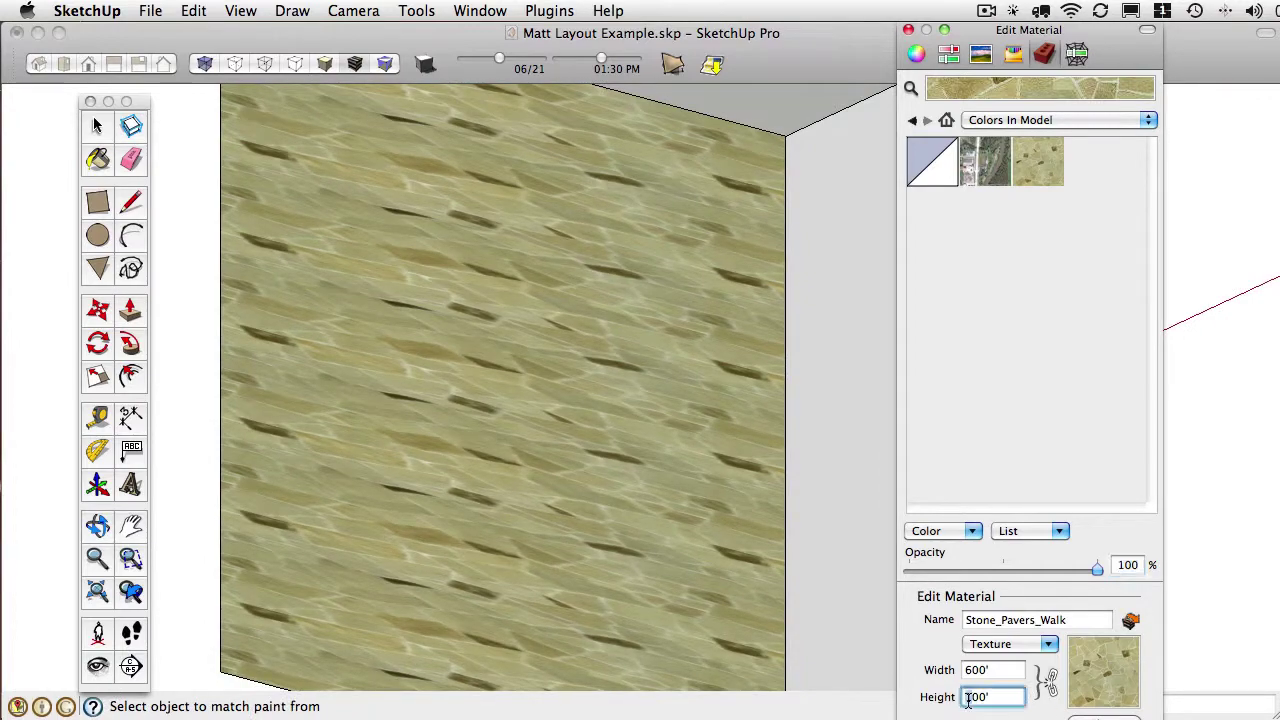
key(Tab)
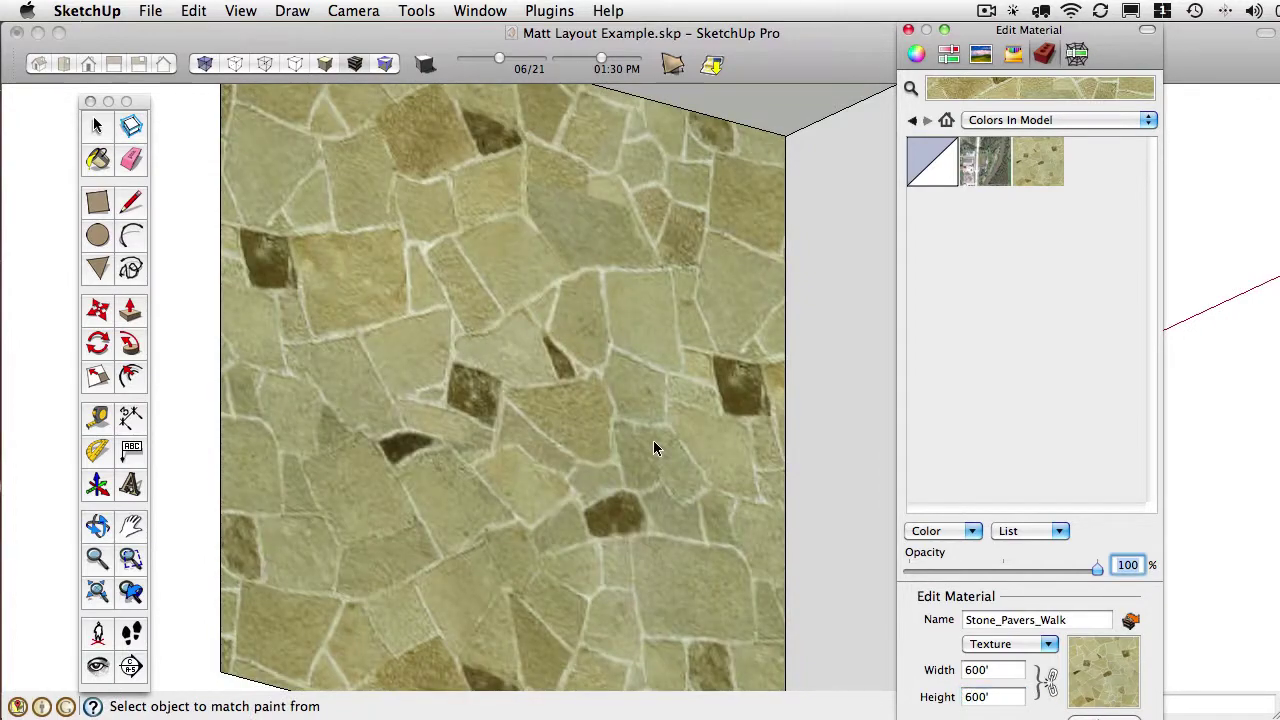
scroll(653, 448, down, 4)
drag(653, 448, 552, 412)
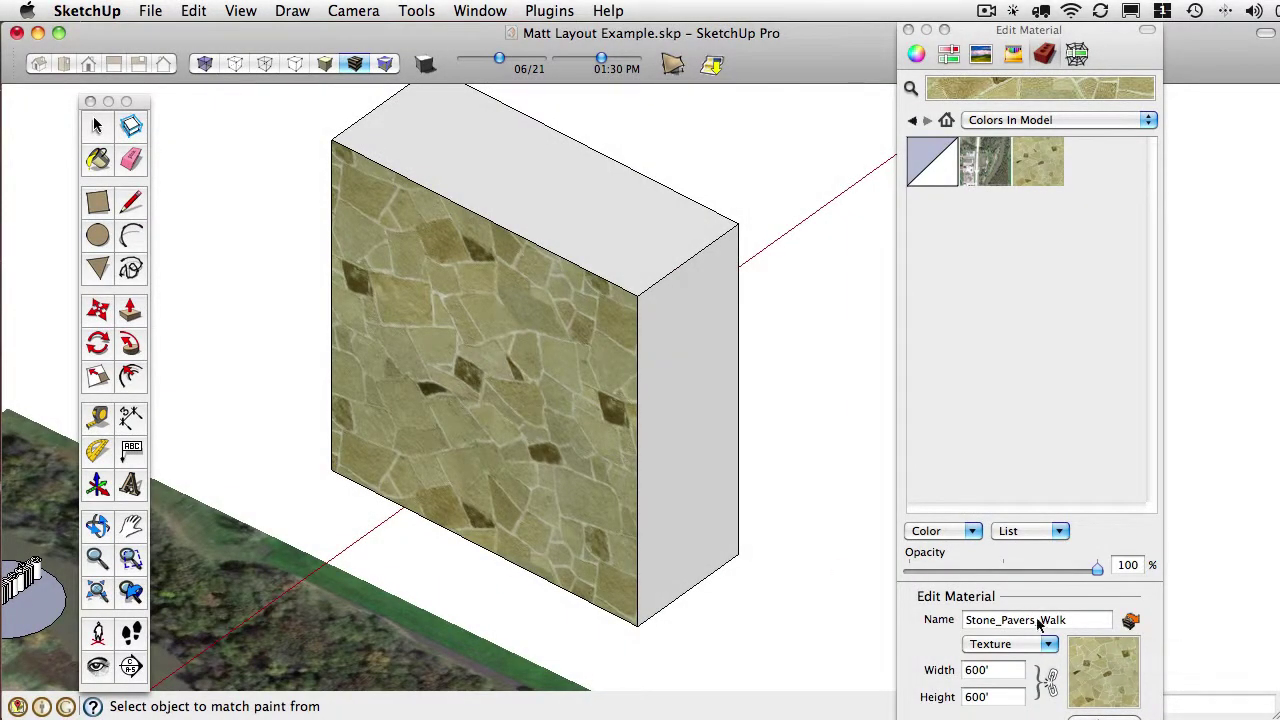
Open the Stone_Pavers_Walk texture image in Photoshop for editing and enlarge its window
click(1131, 621)
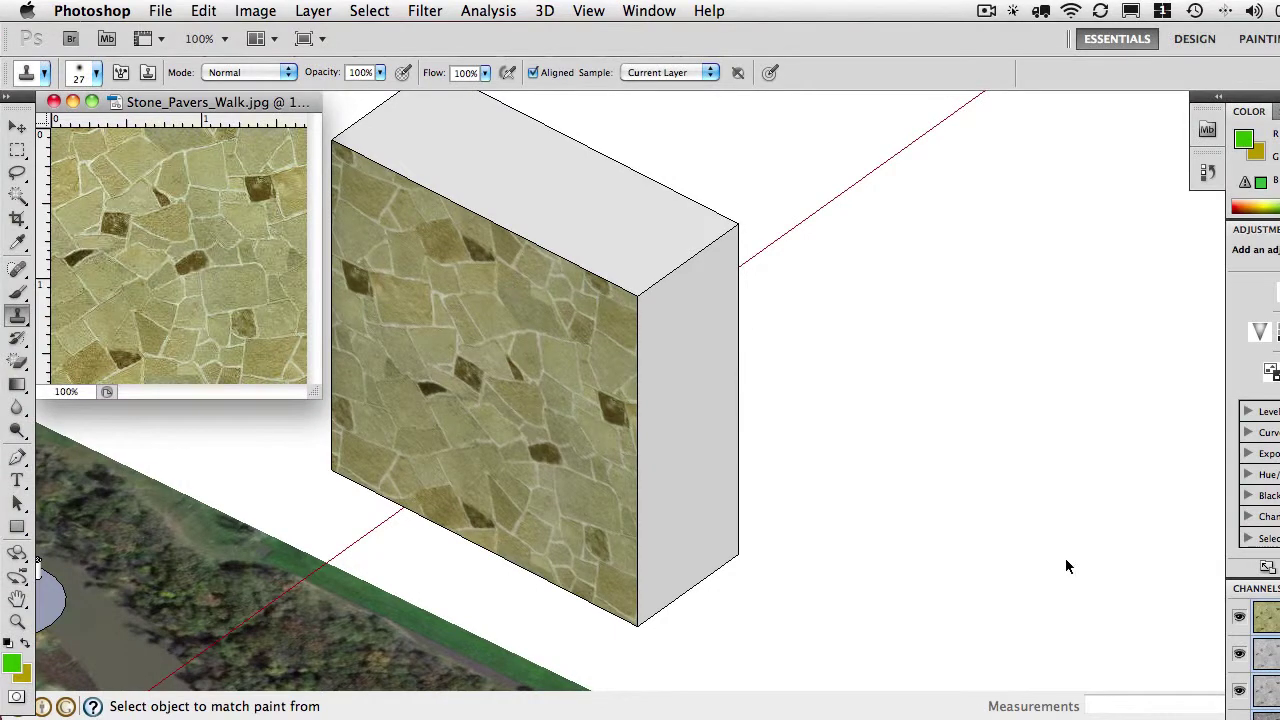
drag(251, 108, 343, 122)
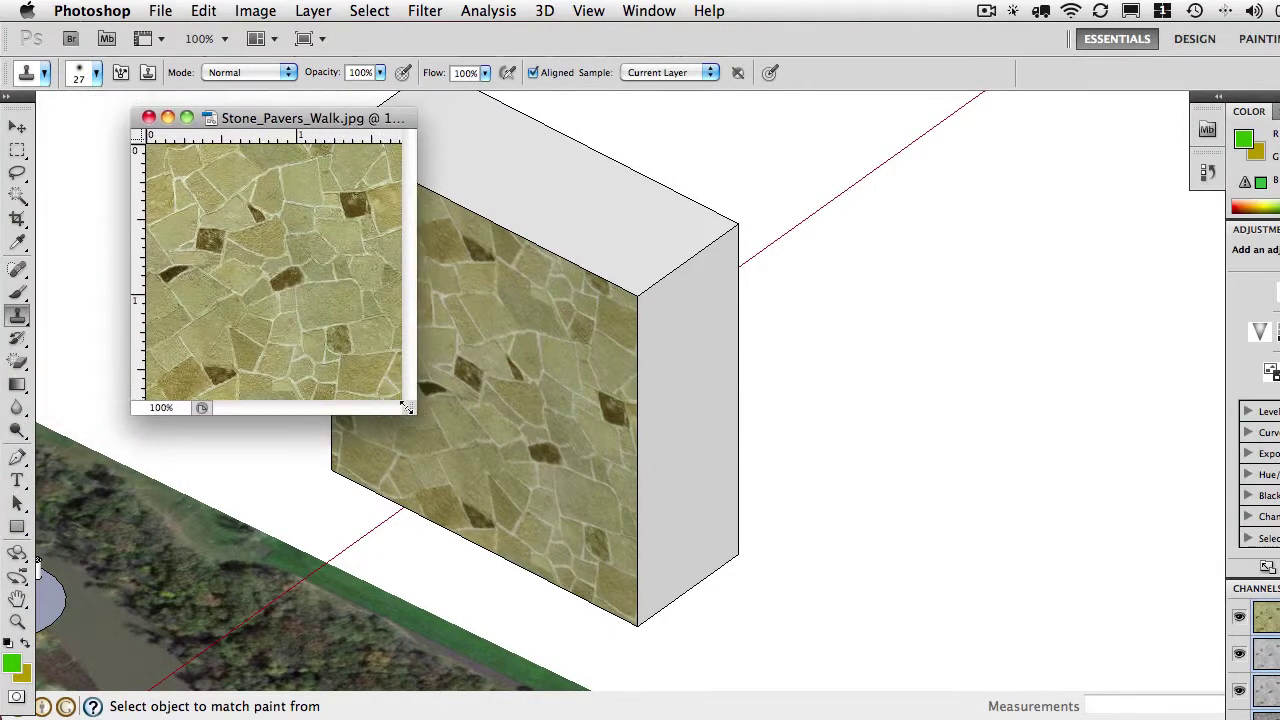
drag(410, 409, 773, 647)
scroll(486, 337, up, 5)
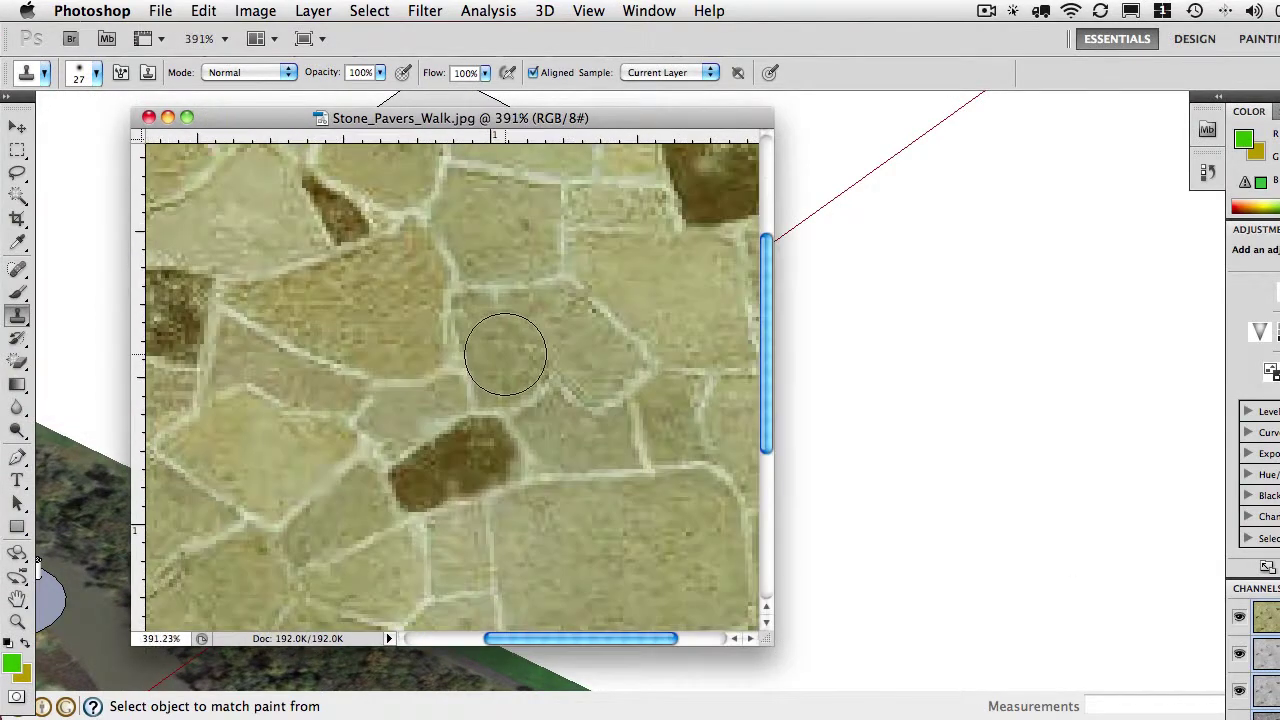
Apply a Hue/Saturation adjustment to the stone texture image with hue -18 and saturation -32
click(255, 11)
mouse_move(285, 73)
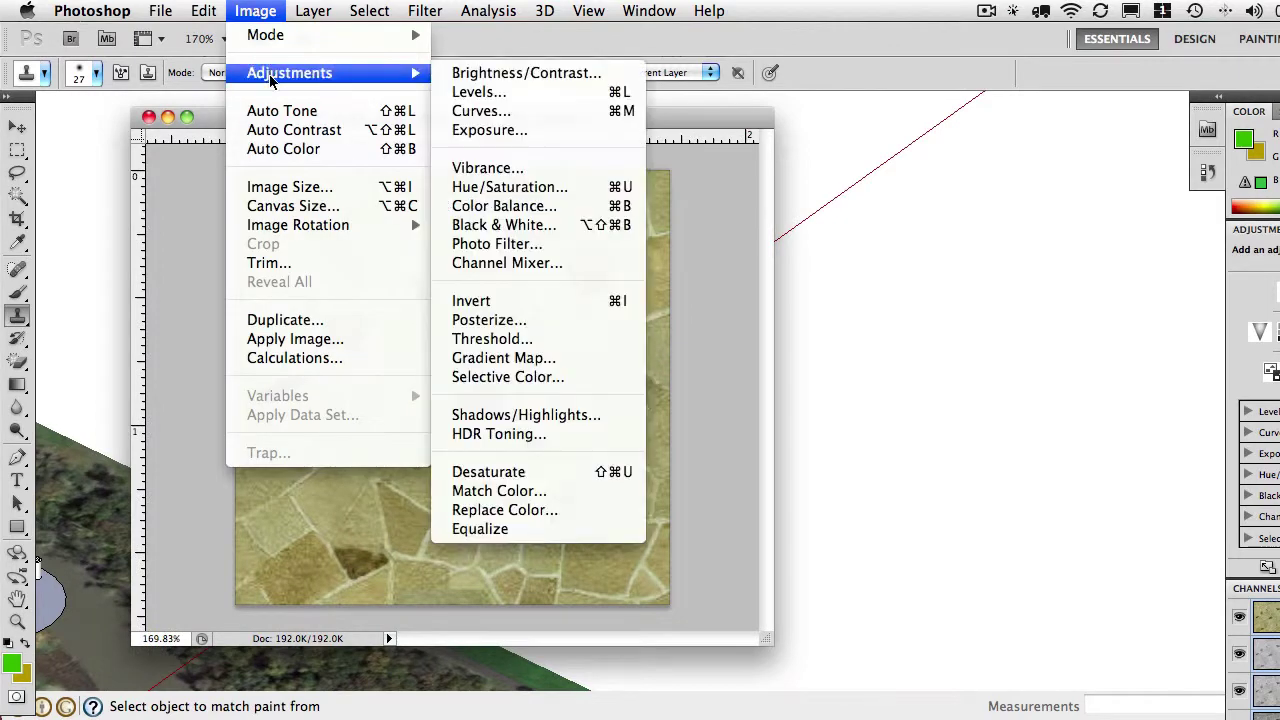
click(558, 187)
mouse_move(665, 385)
mouse_down()
mouse_move(624, 390)
mouse_move(720, 390)
mouse_move(603, 392)
mouse_move(648, 388)
mouse_up()
drag(660, 441, 633, 448)
drag(555, 256, 777, 201)
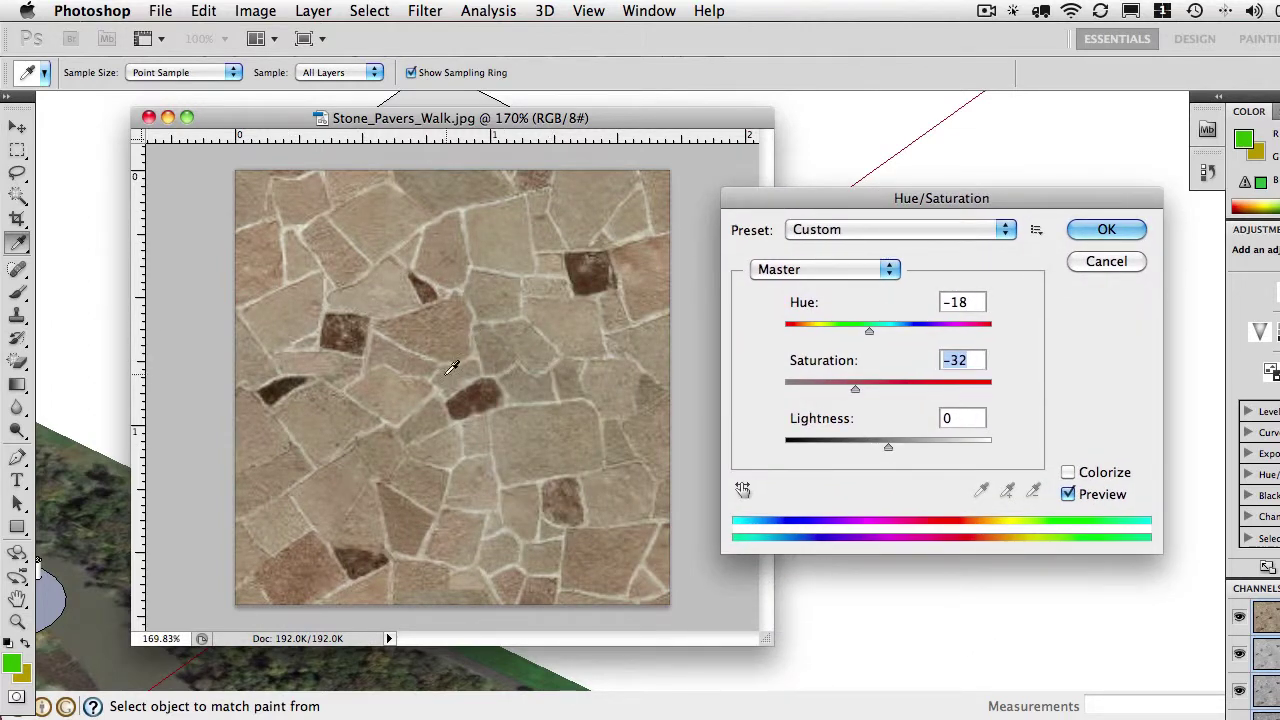
click(1140, 231)
key(s)
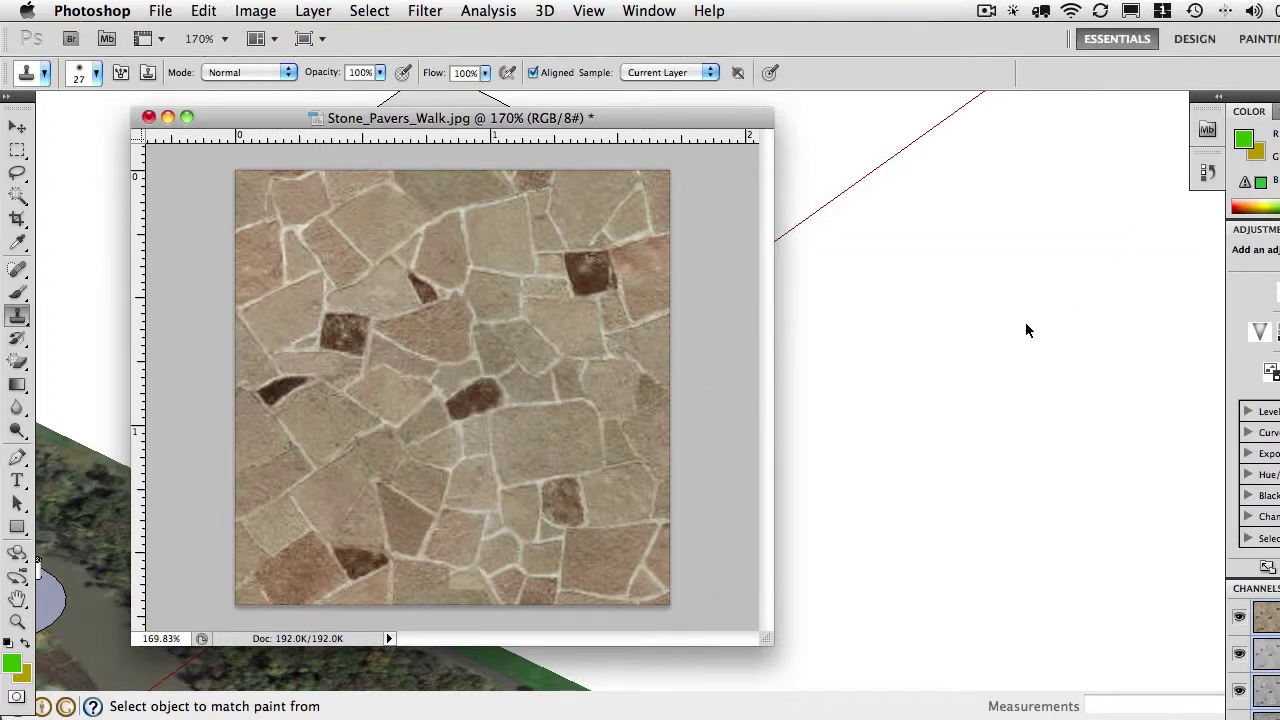
Shrink the Layers panel and place it beside the texture image
drag(1279, 222, 280, 48)
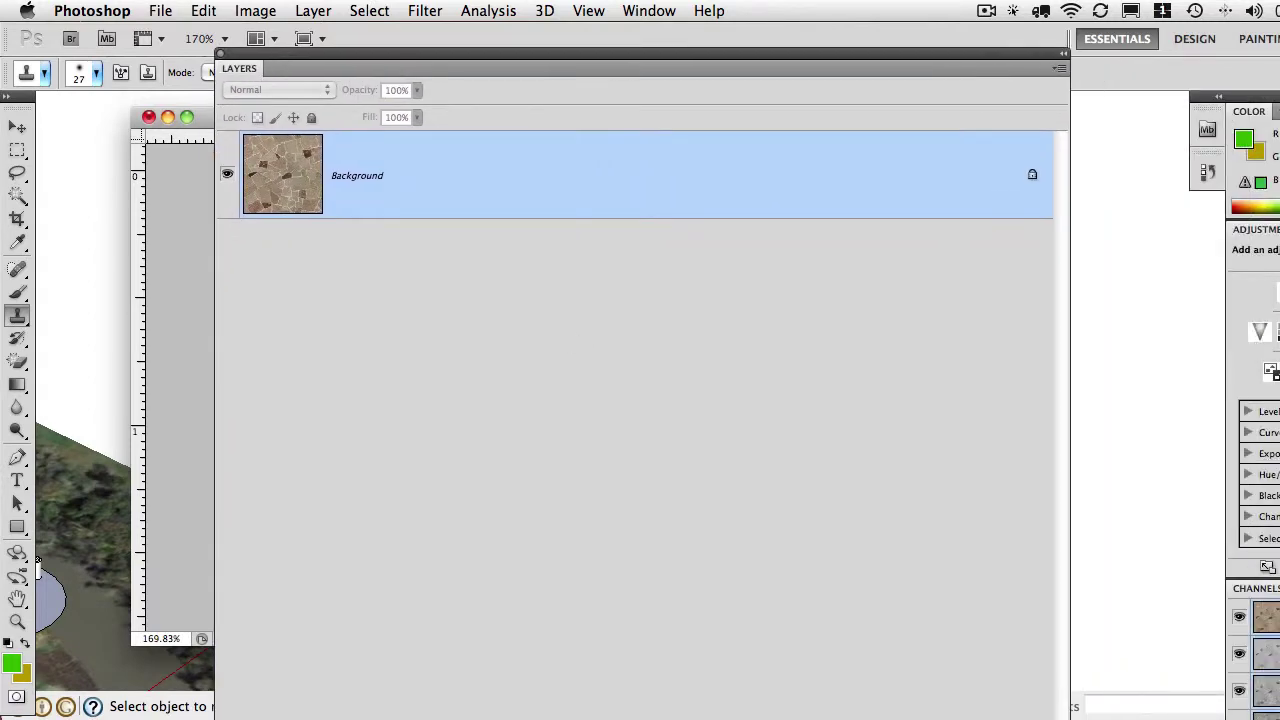
drag(1068, 718, 545, 273)
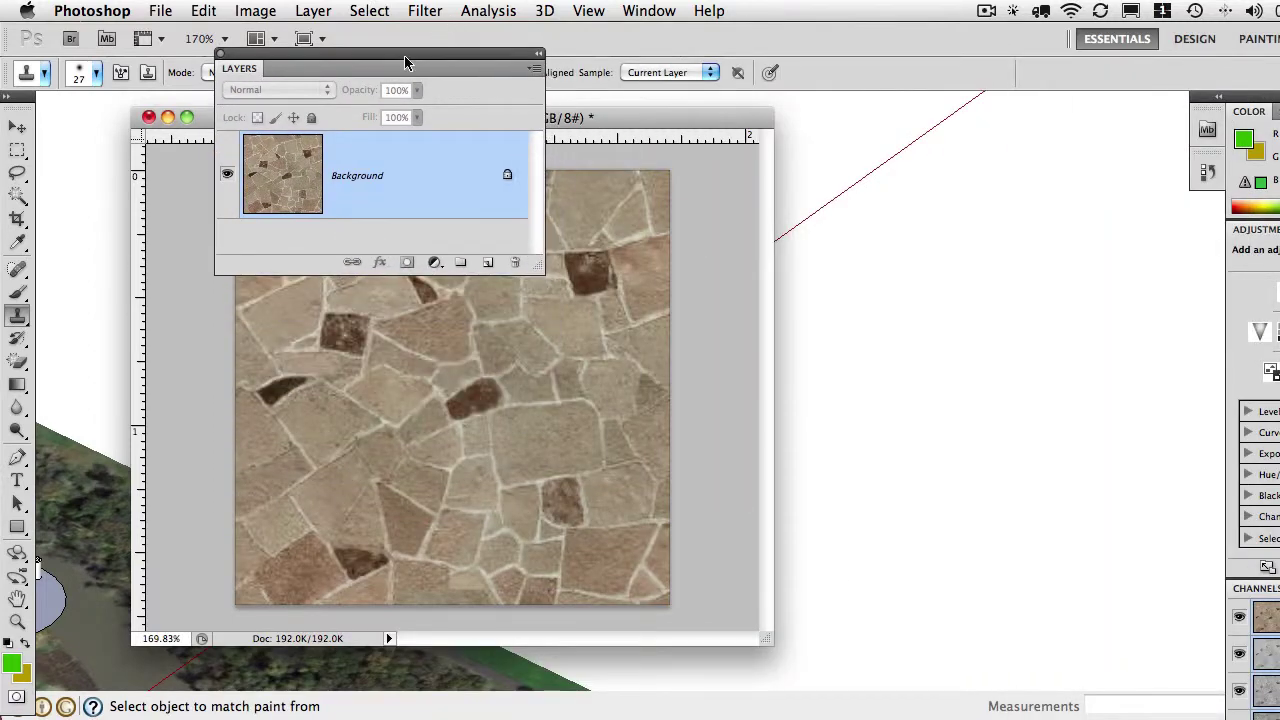
drag(404, 55, 1009, 201)
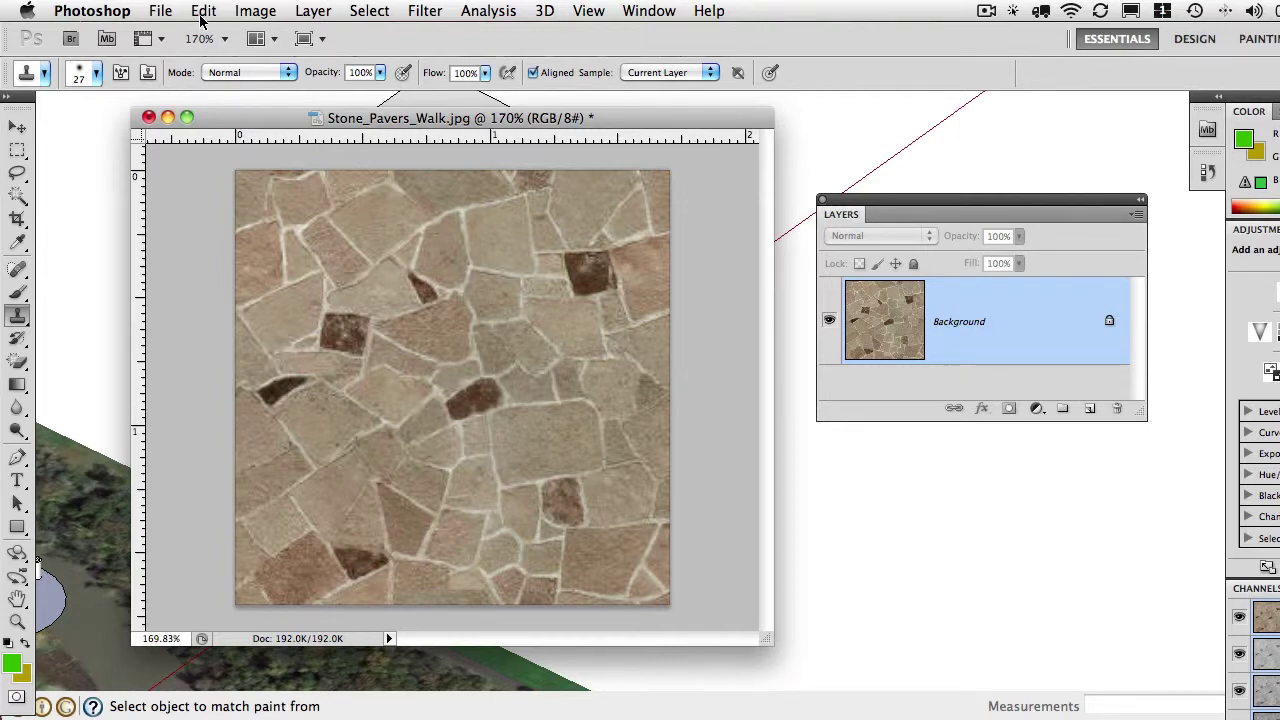
Save Stone_Pavers_Walk.jpg at JPEG quality 10 and switch to SketchUp to update the block's texture
click(162, 12)
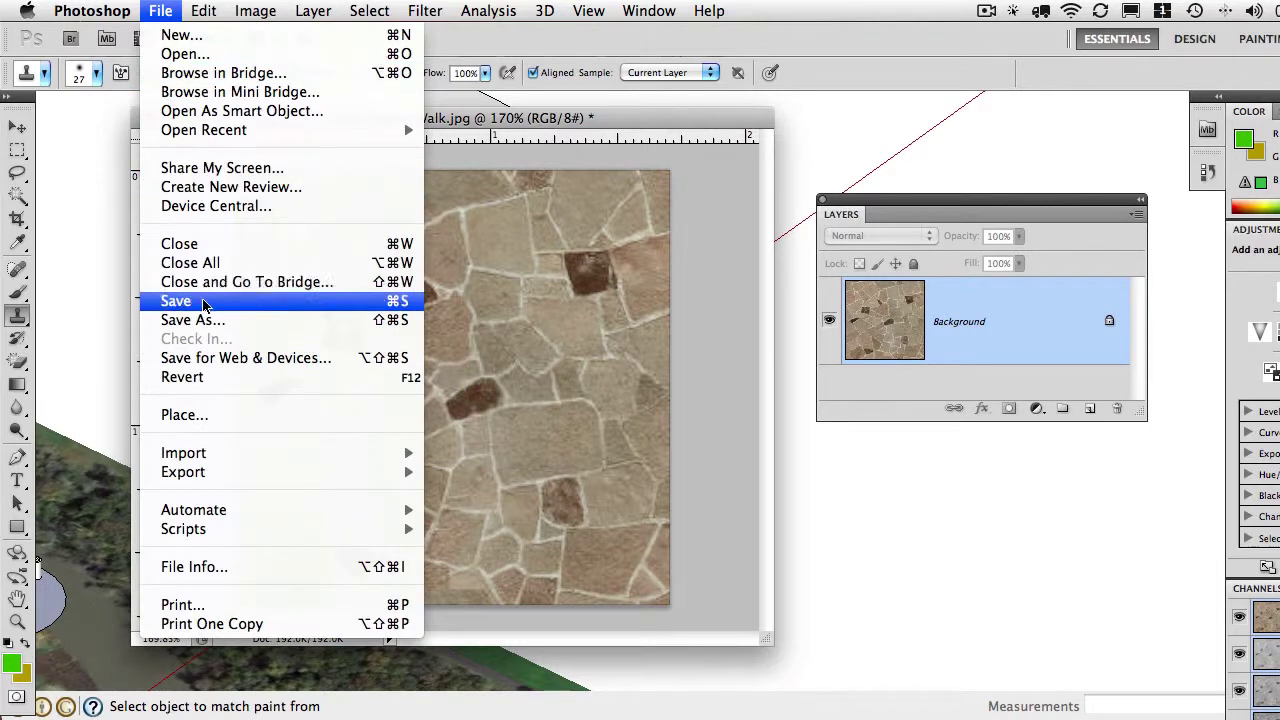
click(200, 301)
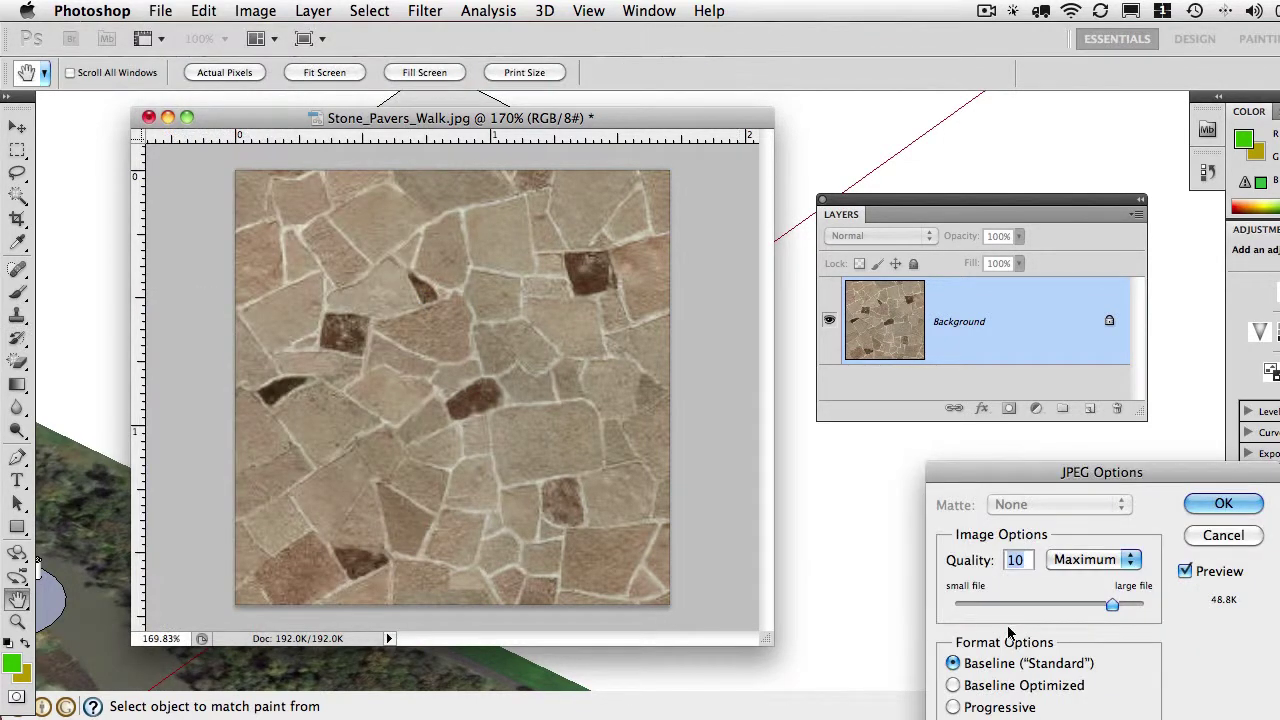
drag(1113, 470, 761, 268)
click(869, 300)
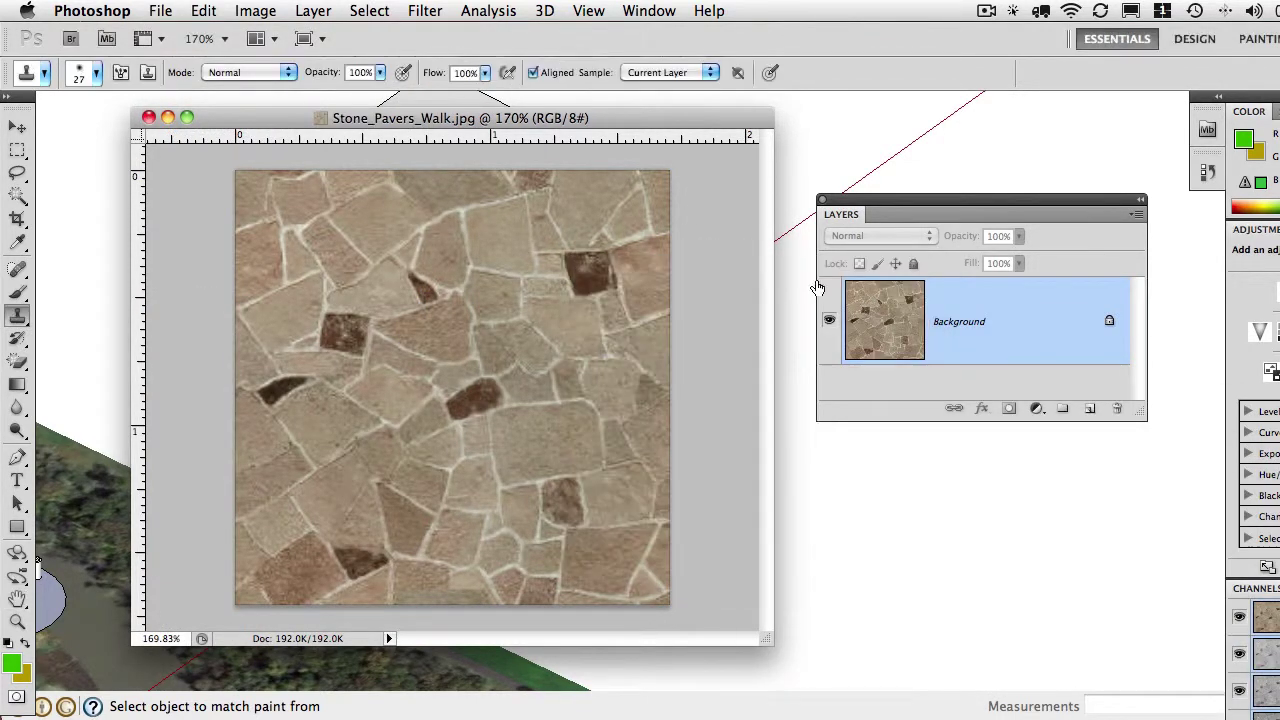
drag(328, 115, 928, 143)
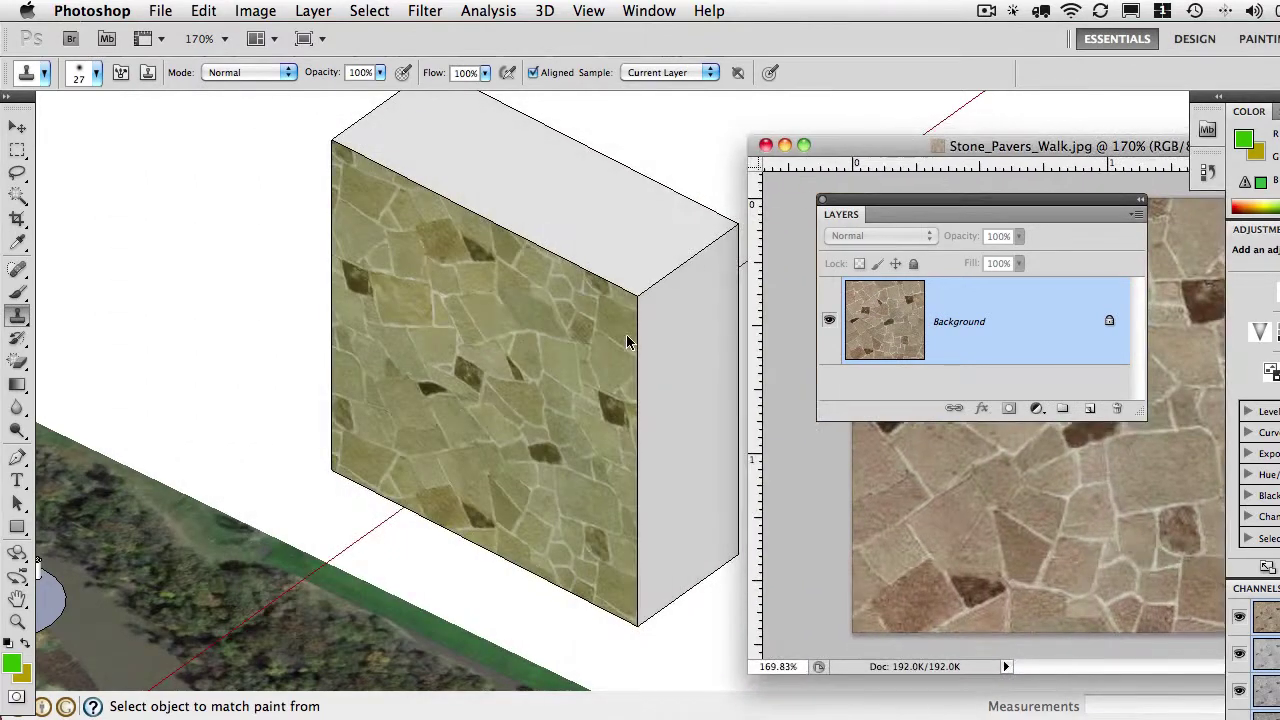
click(185, 324)
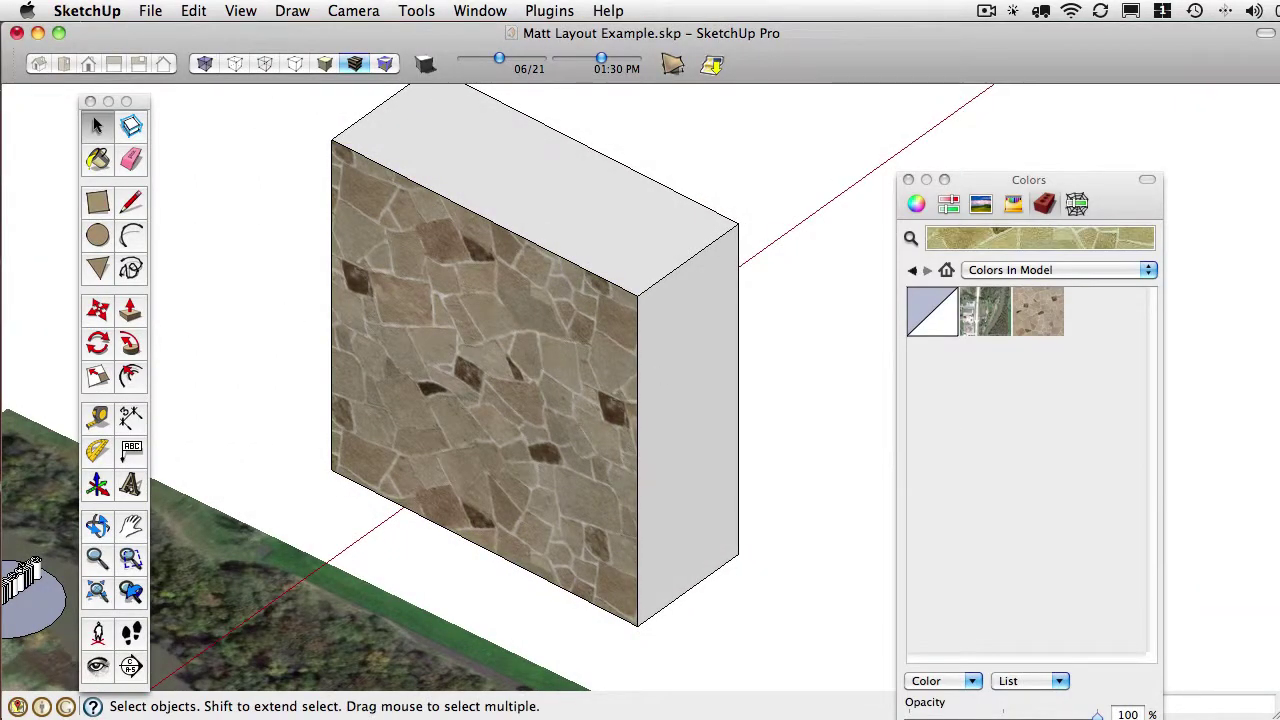
Switch back to Photoshop, invert the colors of the stone texture image and save it
key(super+Tab)
drag(833, 160, 193, 146)
click(245, 10)
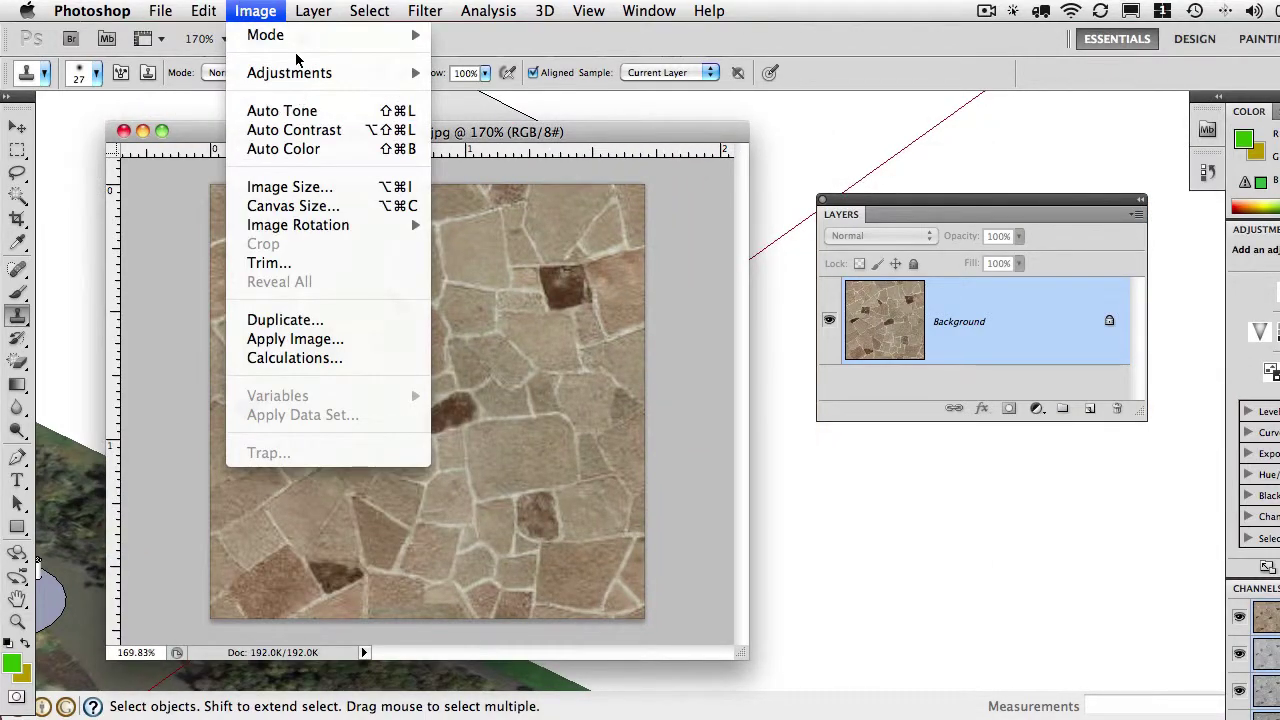
click(289, 8)
key(super+i)
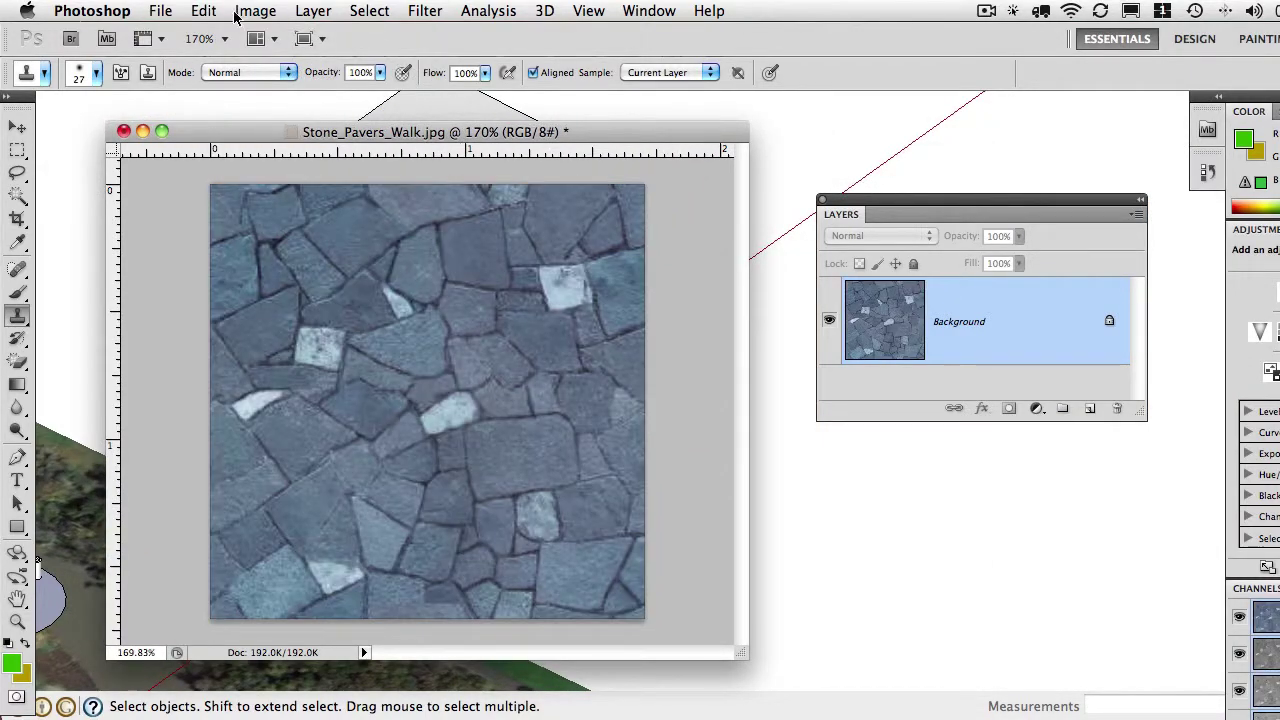
drag(193, 135, 422, 176)
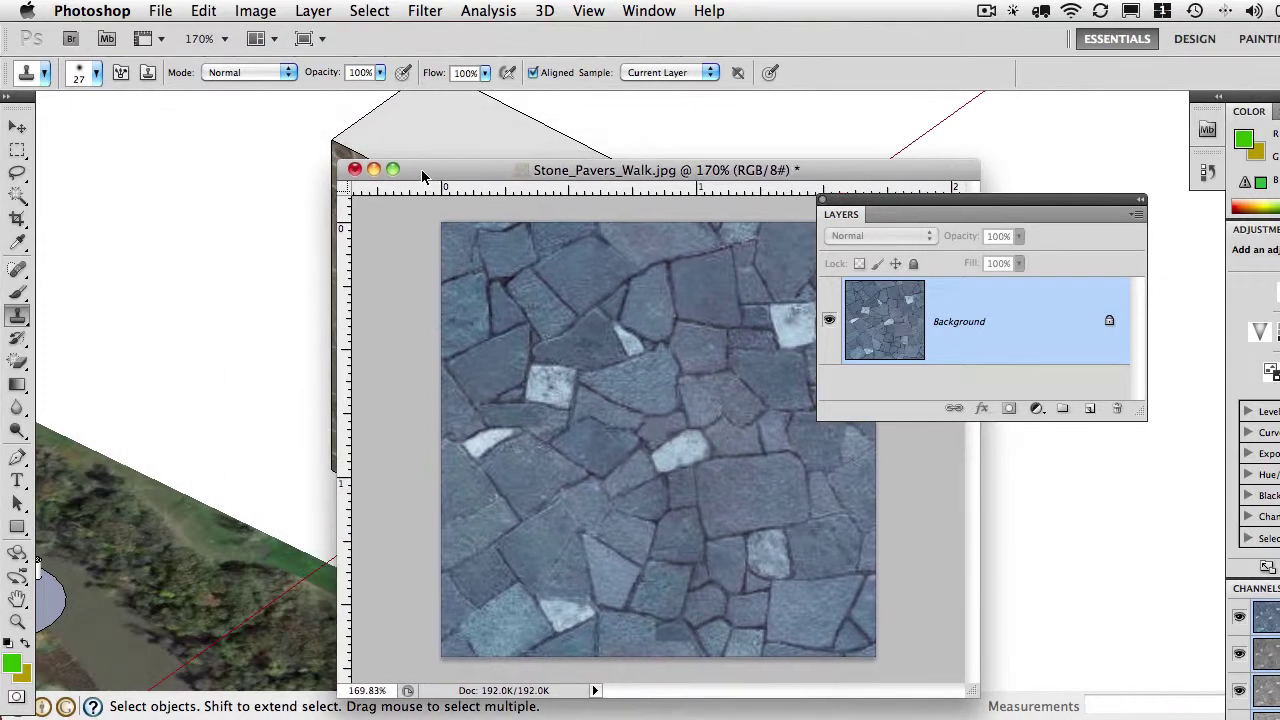
key(super+s)
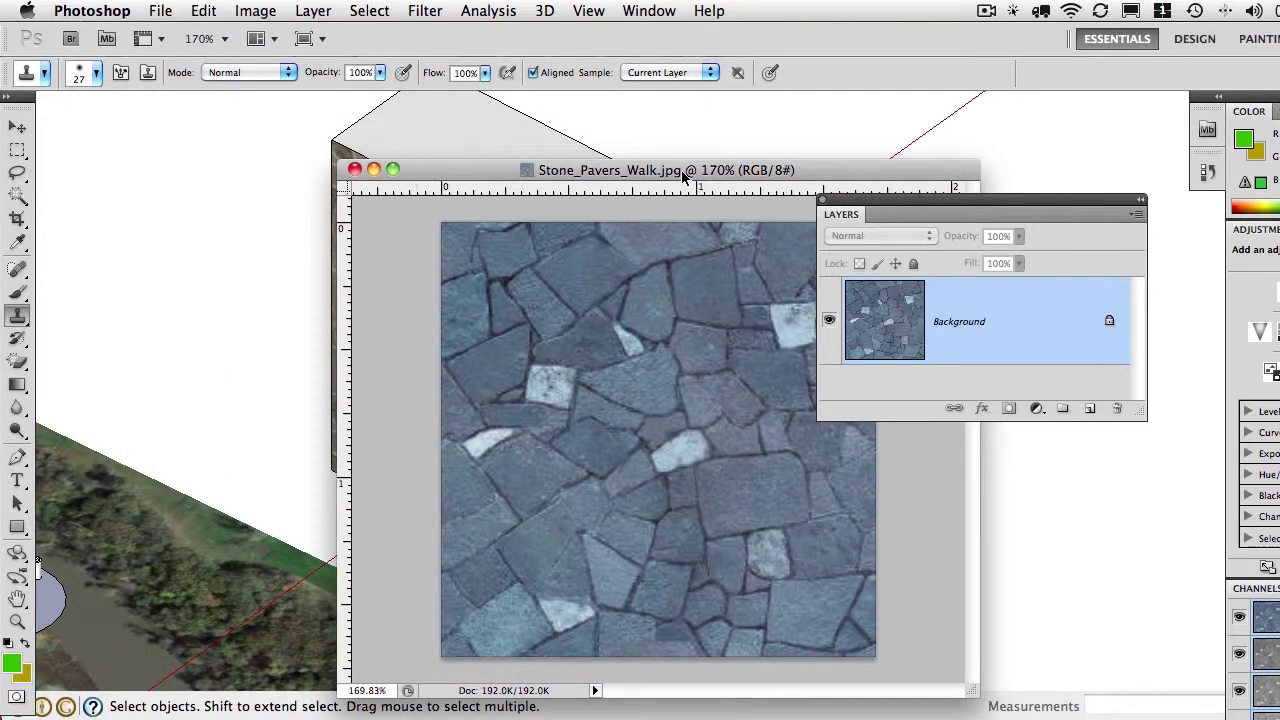
Switch to SketchUp, examine the inverted stone texture from several angles and select the block's painted front face
click(284, 227)
scroll(578, 360, up, 2)
mouse_move(526, 436)
mouse_down()
mouse_move(723, 267)
mouse_move(771, 254)
mouse_move(566, 371)
mouse_up()
scroll(566, 371, up, 2)
scroll(564, 360, down, 4)
drag(586, 324, 715, 425)
key(space)
click(583, 463)
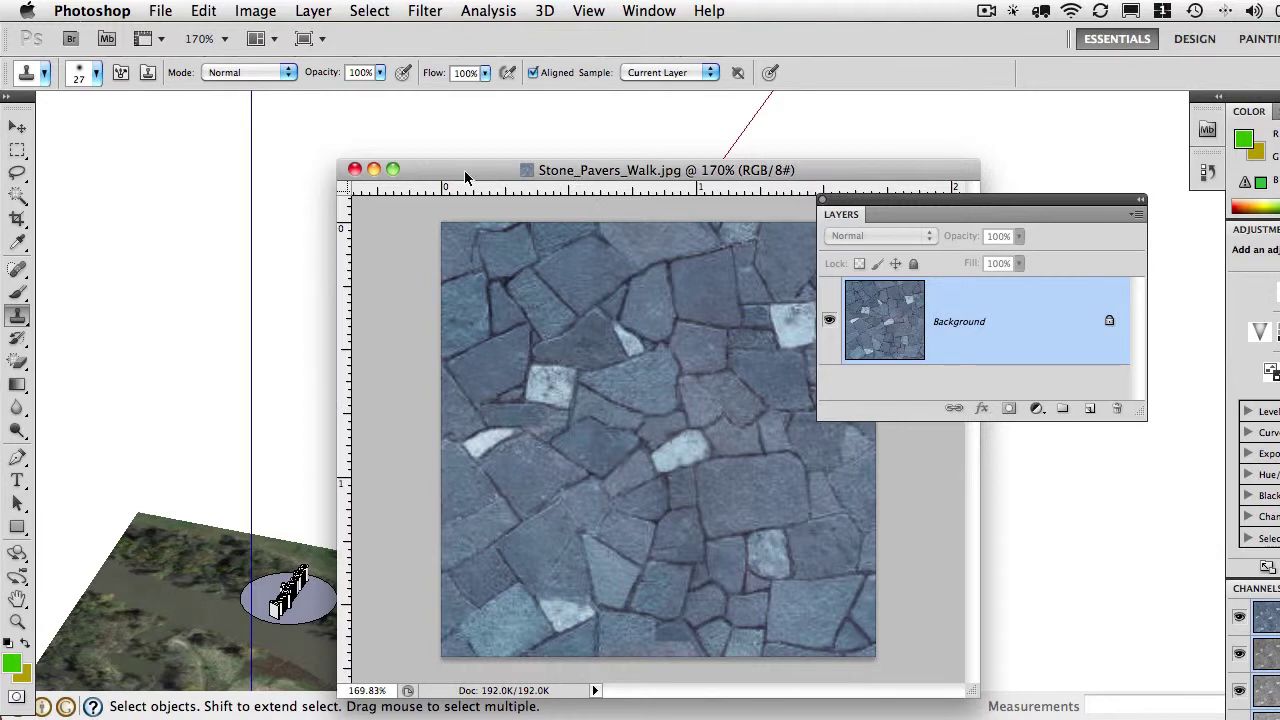
Return to the texture image in Photoshop and set the foreground color to dark red
key(super+plus)
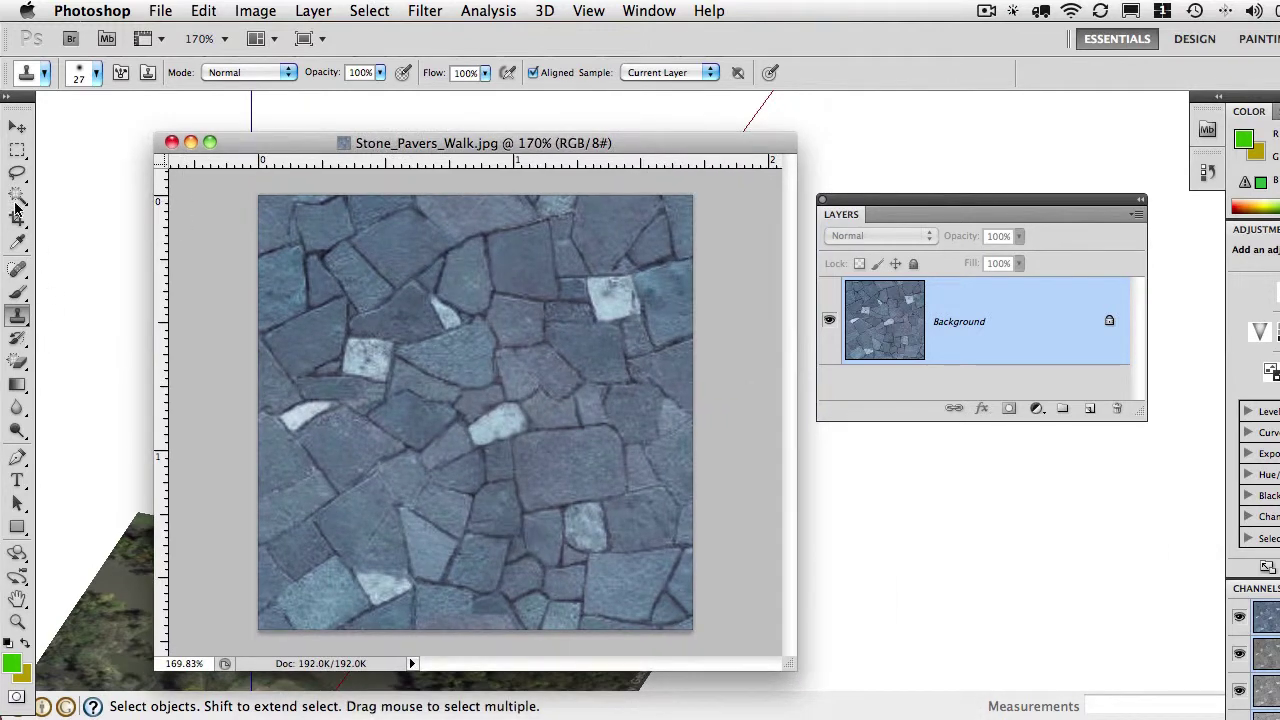
click(11, 663)
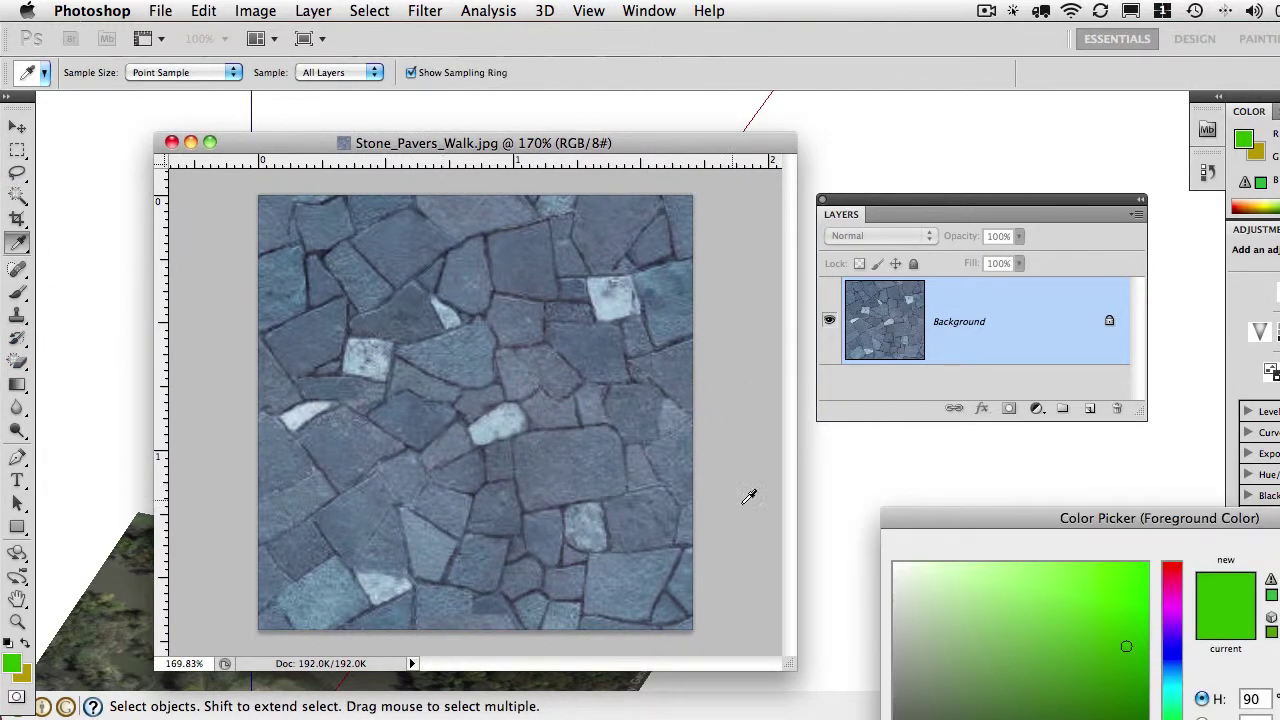
drag(1165, 587, 1171, 563)
key(Return)
key(s)
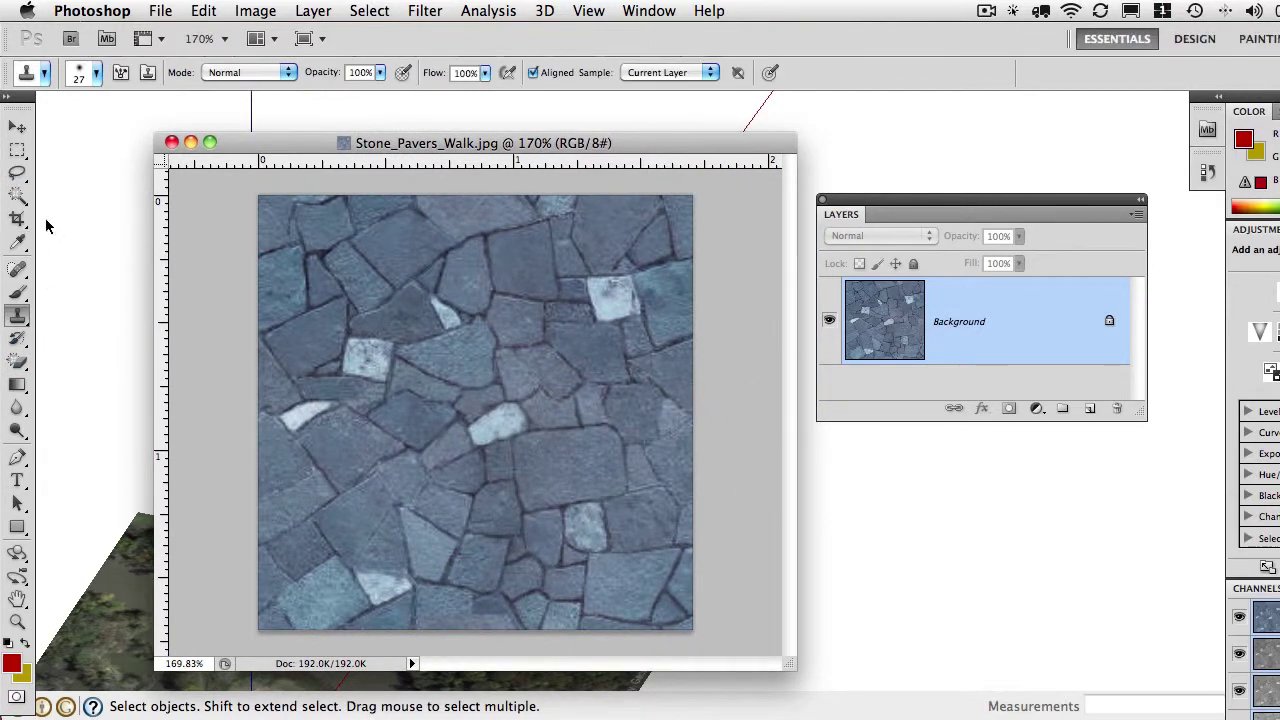
Set up the Brush tool with a hard round tip of 35 px
click(17, 292)
right_click(378, 286)
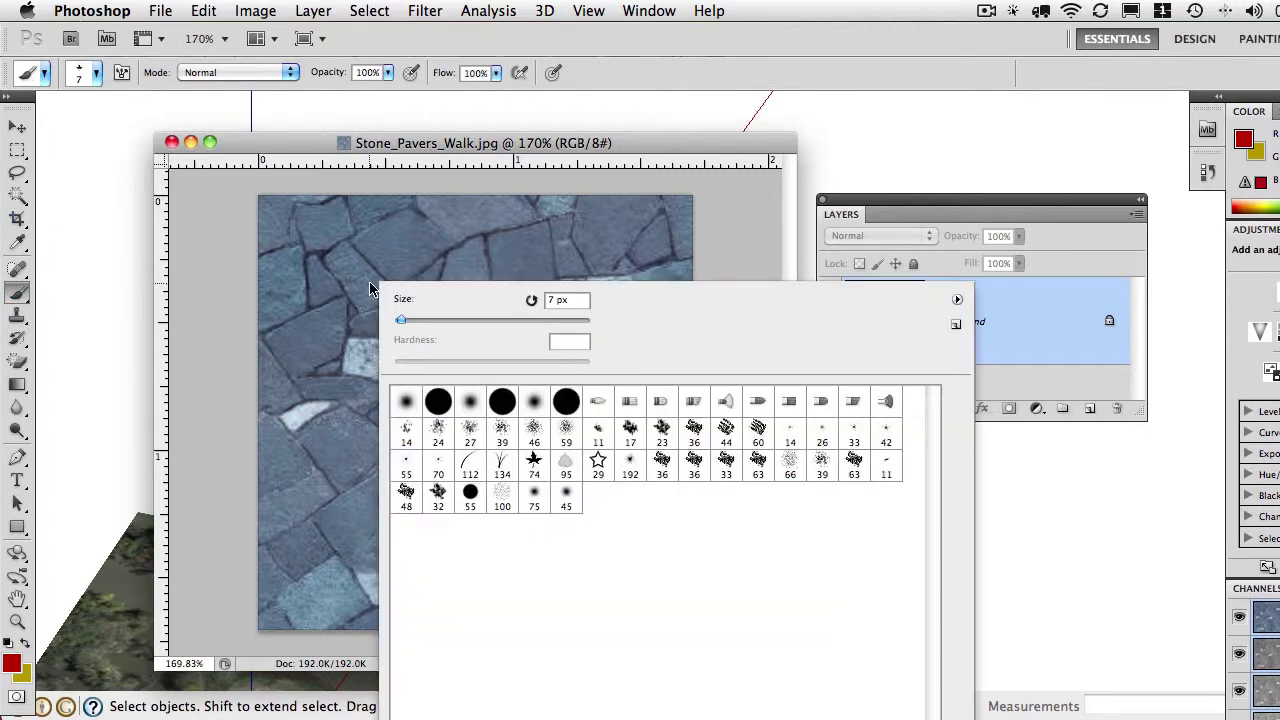
drag(403, 324, 453, 324)
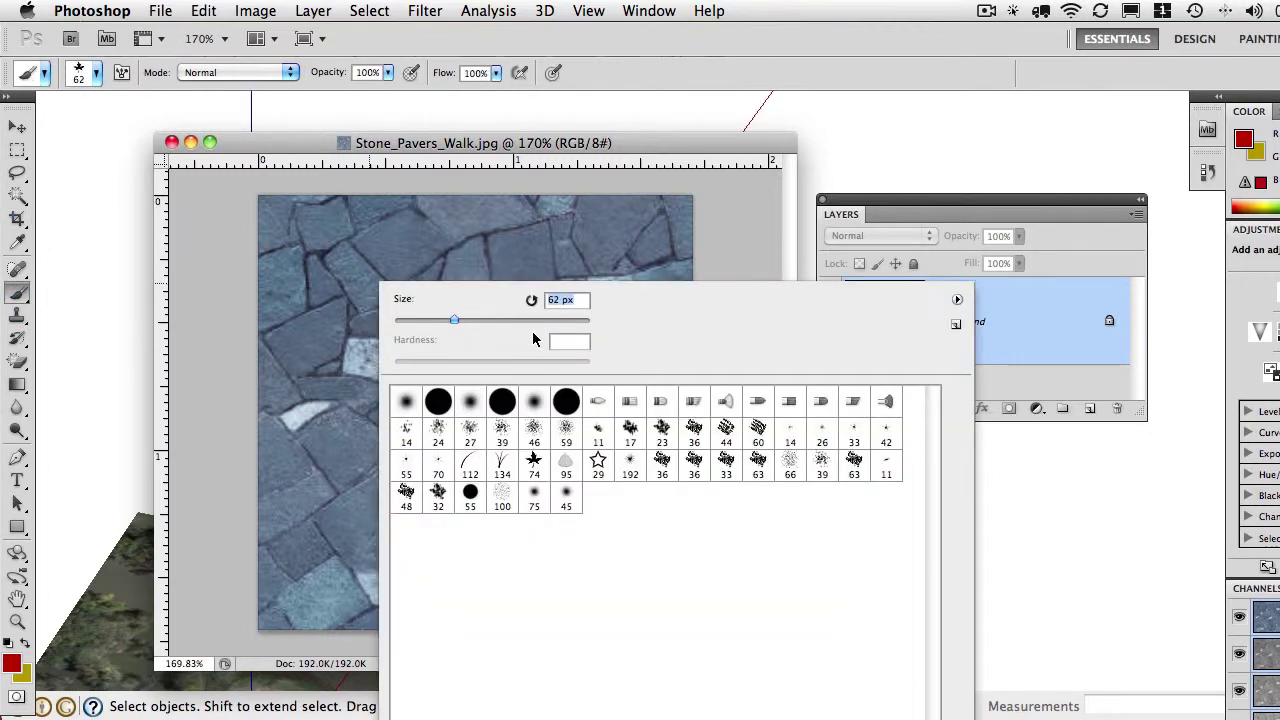
click(570, 404)
click(502, 401)
mouse_move(454, 319)
mouse_down()
mouse_move(411, 319)
mouse_move(427, 322)
mouse_up()
Paint a red smiley face with two dot eyes and a curved mouth on the stone texture, and save the image
click(321, 294)
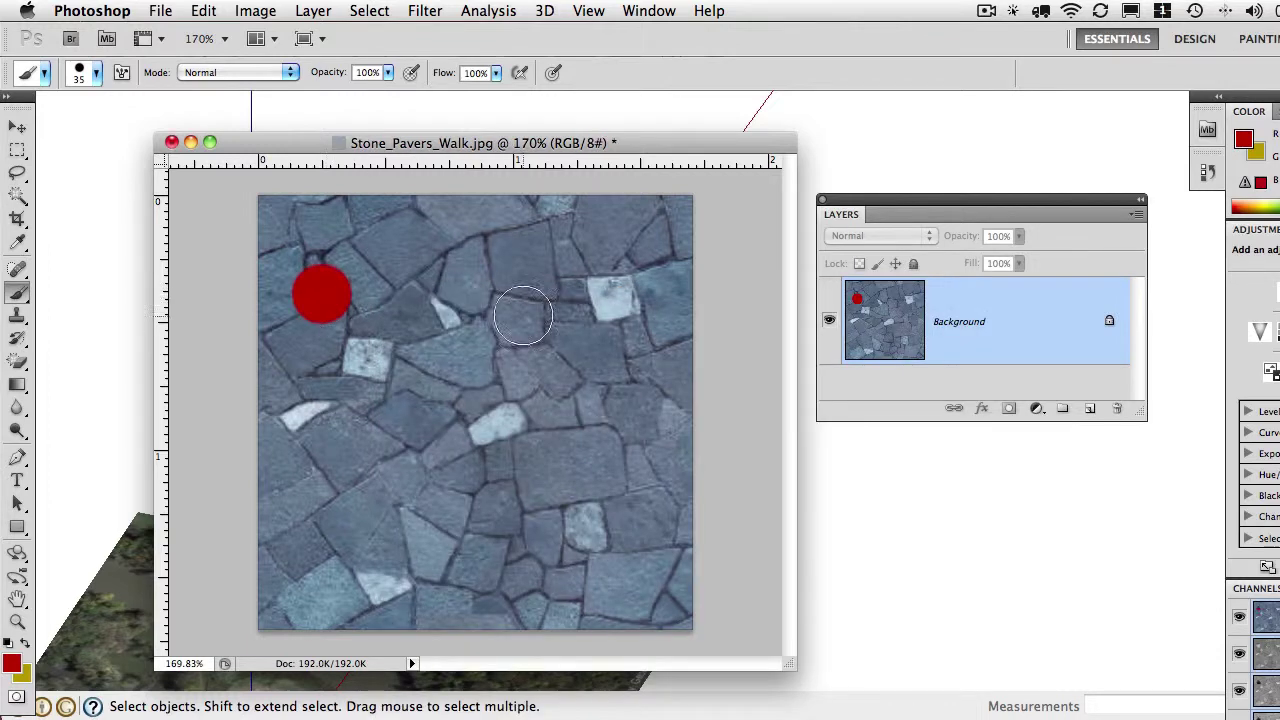
click(574, 296)
mouse_move(336, 415)
mouse_down()
mouse_move(368, 456)
mouse_move(416, 479)
mouse_move(485, 487)
mouse_move(564, 472)
mouse_move(612, 410)
mouse_up()
key(super+s)
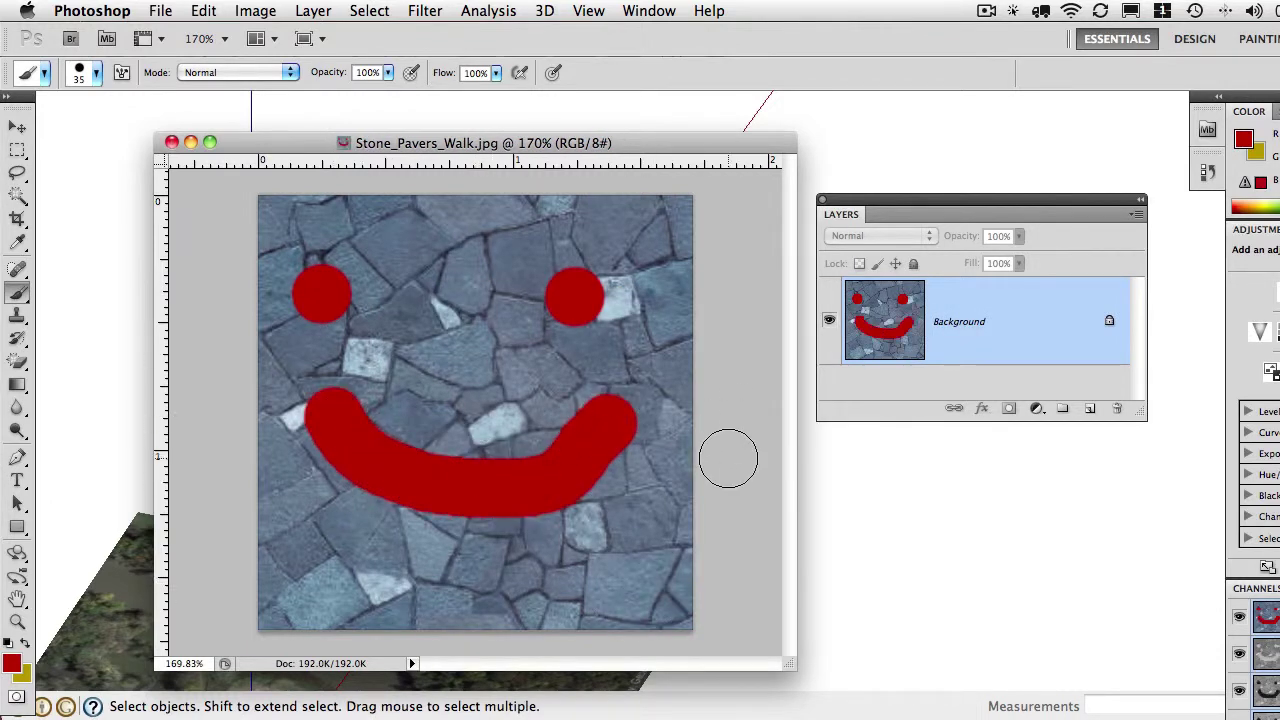
Switch to SketchUp and edit the Stone_Pavers_Walk material so its texture measures 60' wide by 60' high
key(super+Tab)
scroll(556, 443, up, 3)
scroll(556, 443, down, 2)
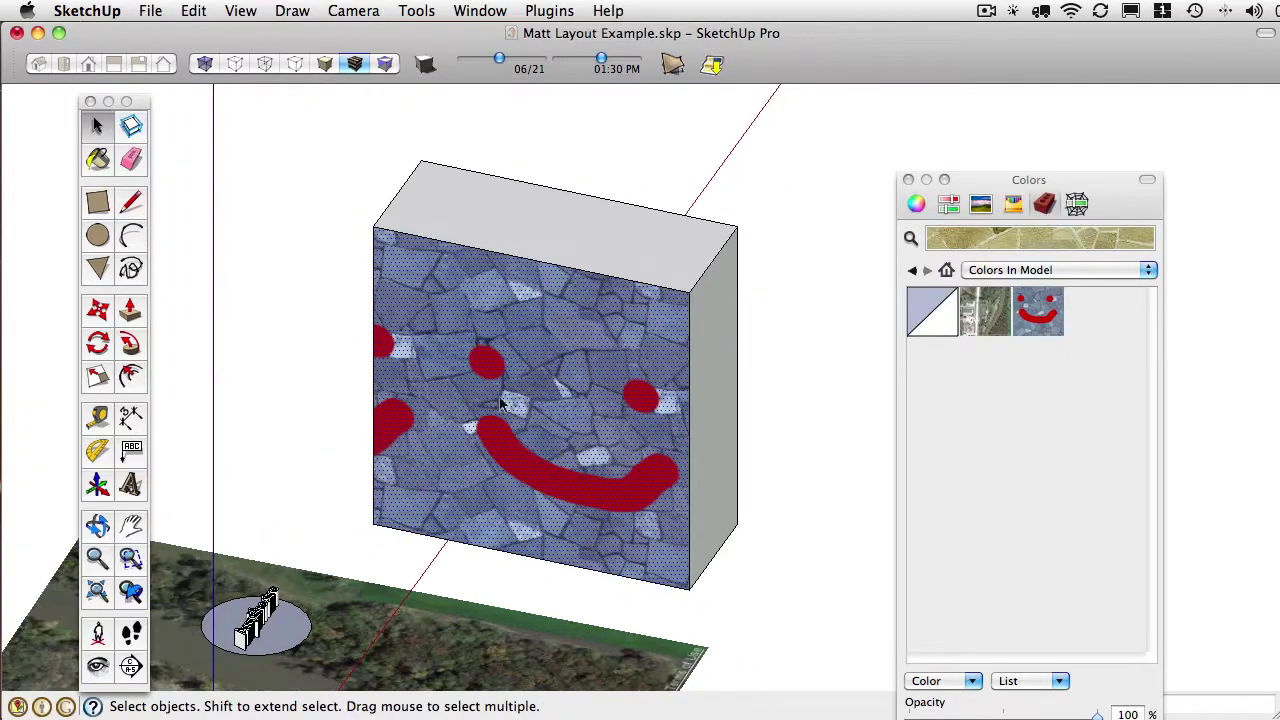
right_click(1036, 305)
click(1072, 331)
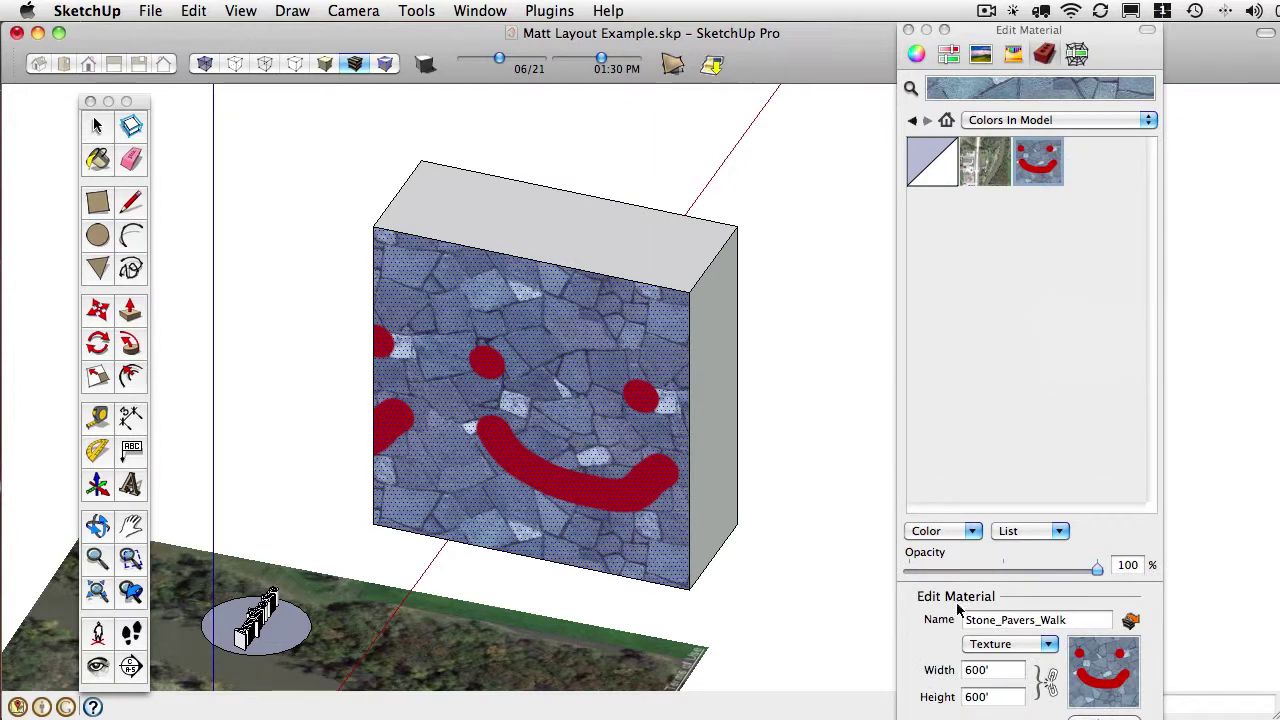
double_click(975, 670)
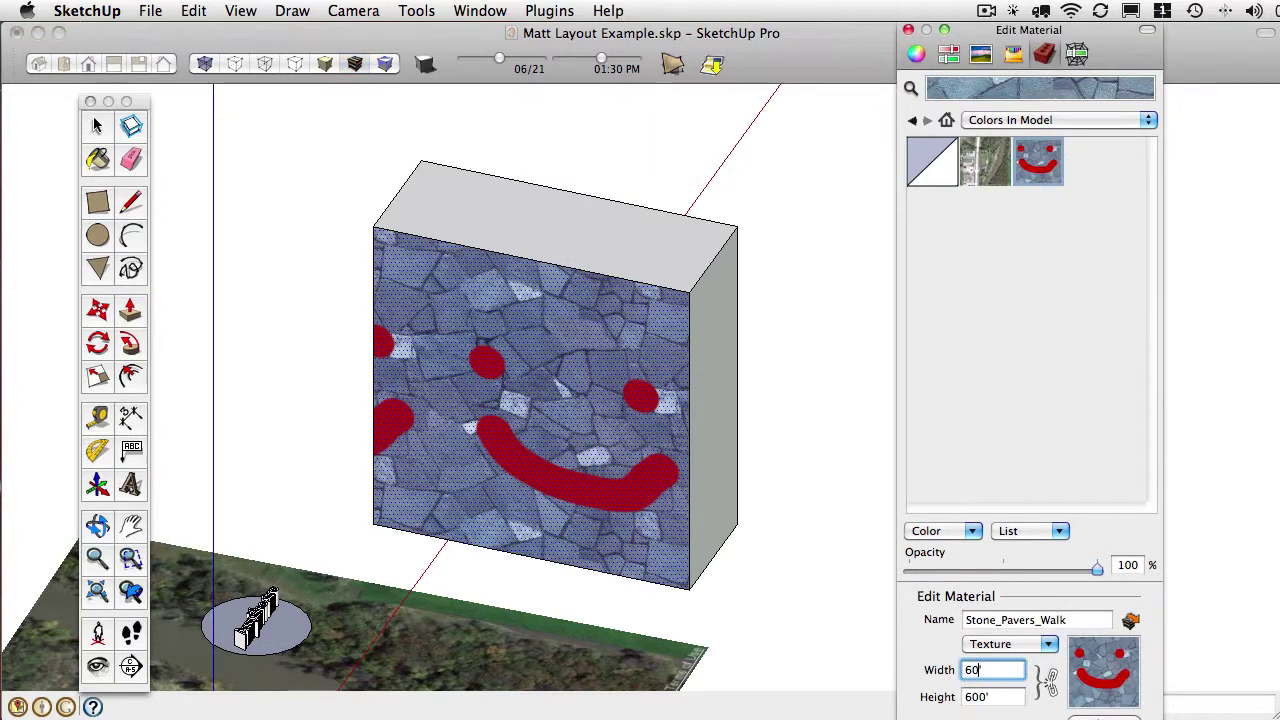
double_click(977, 697)
text(60)
key(Return)
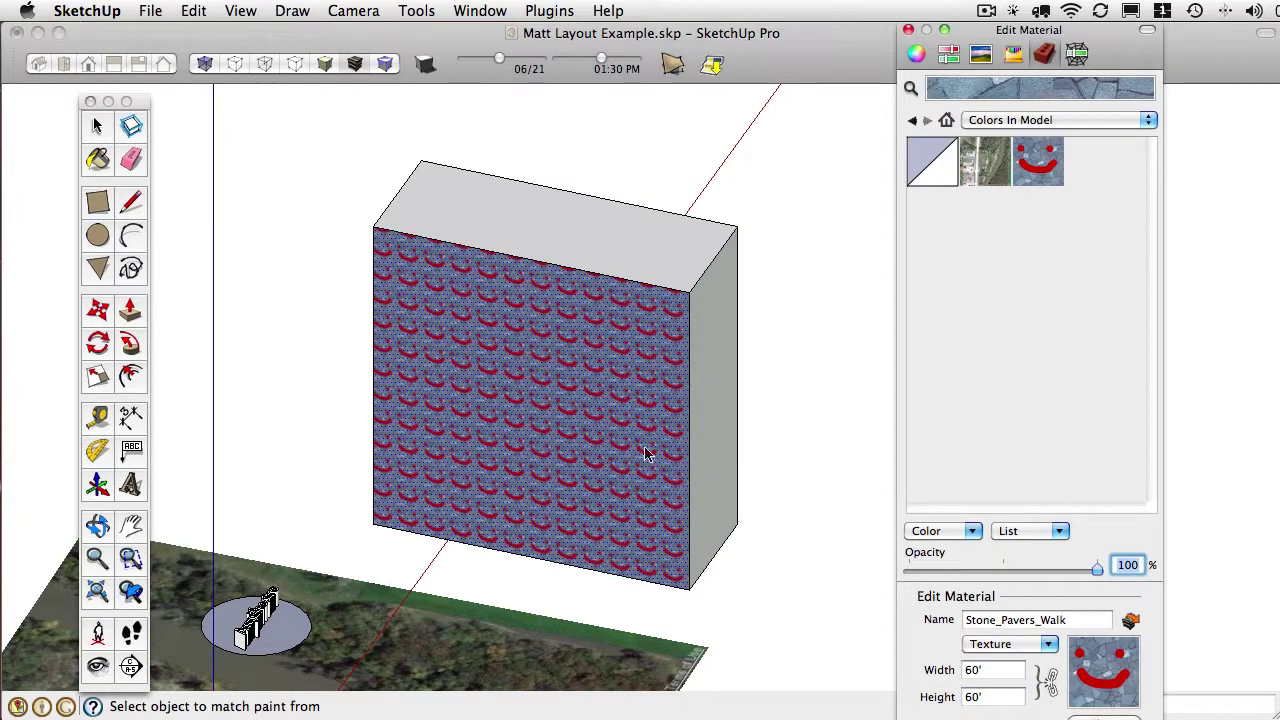
scroll(591, 391, up, 3)
scroll(591, 351, down, 3)
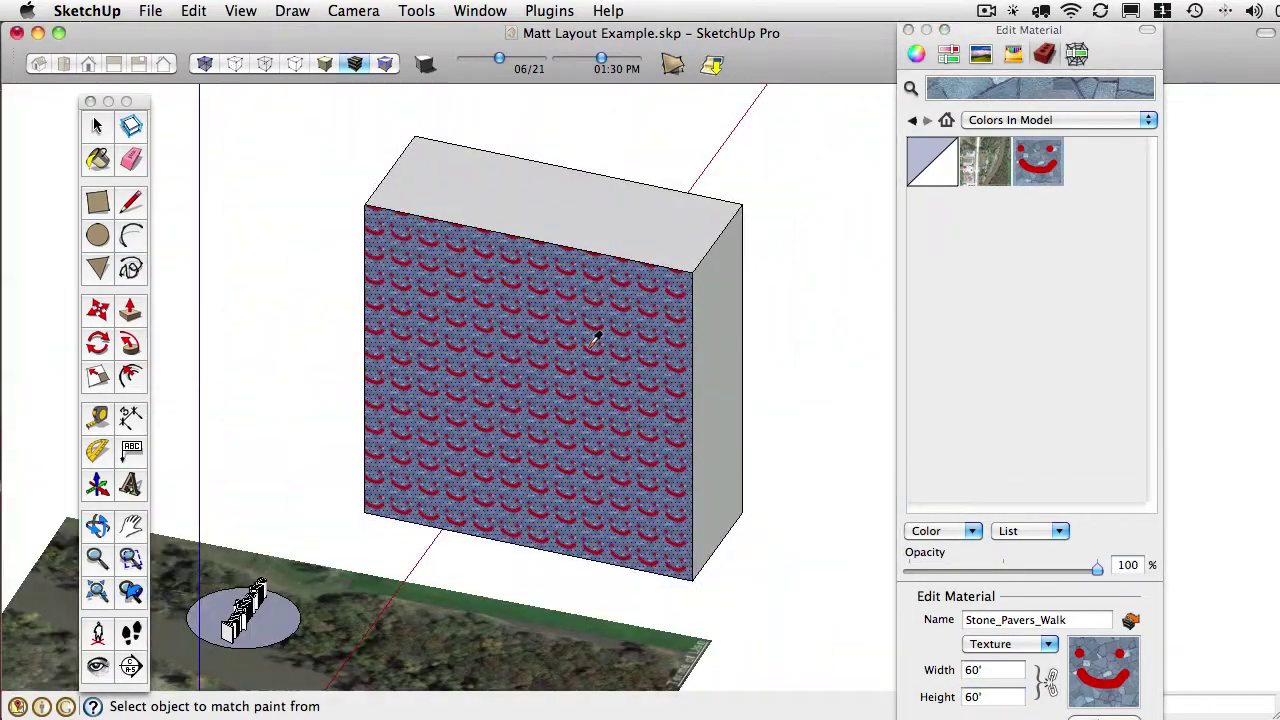
Select the entire block and recolor all its faces with the Eggplant crayon color
key(space)
triple_click(669, 428)
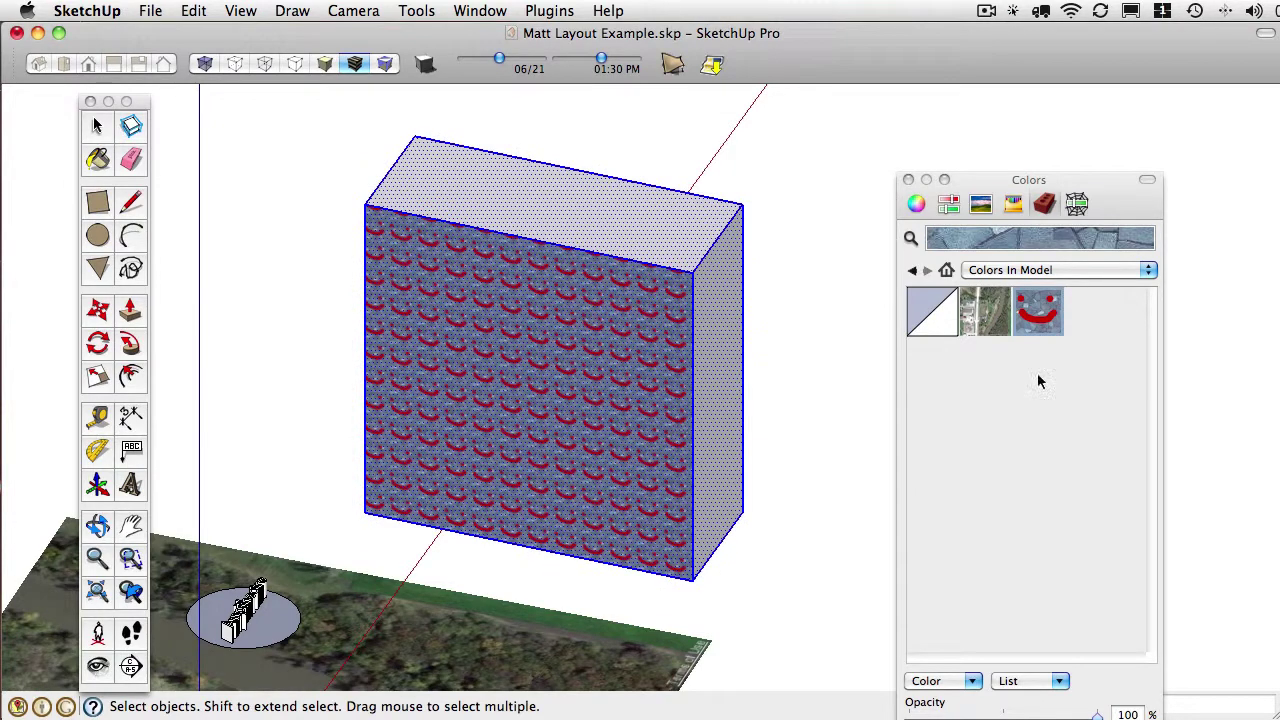
click(1045, 222)
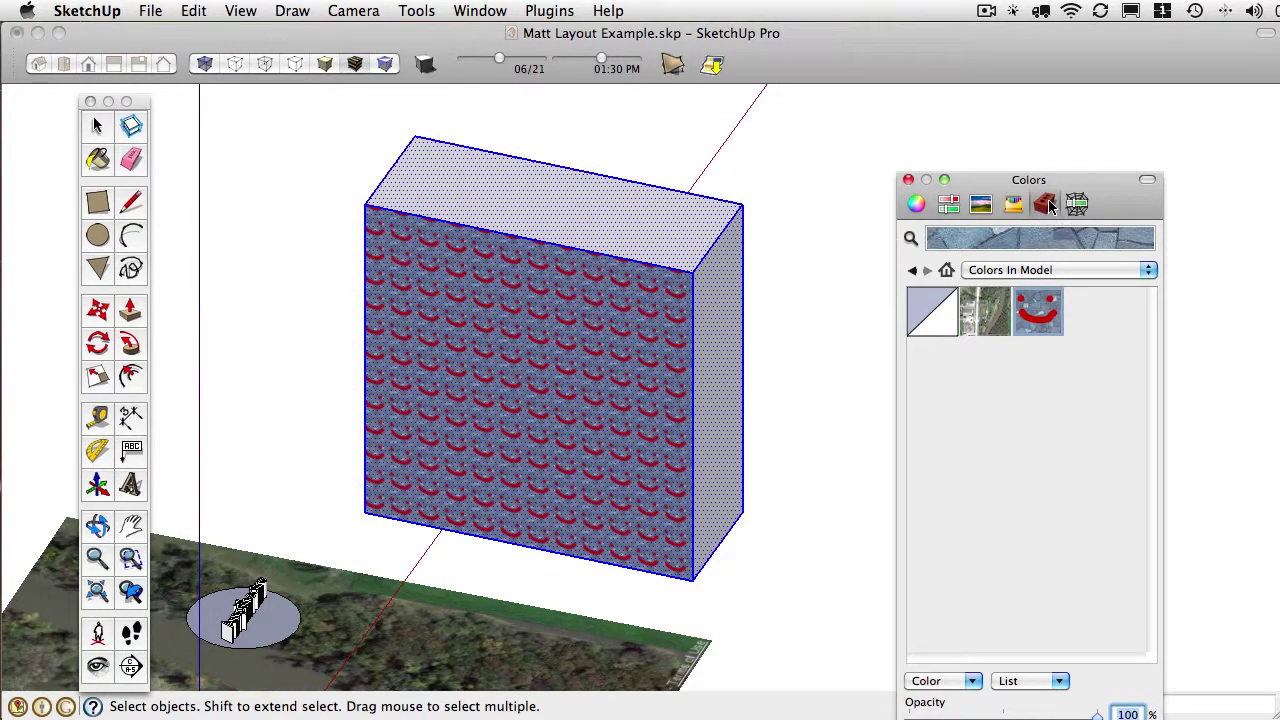
click(1013, 204)
click(1040, 434)
click(666, 218)
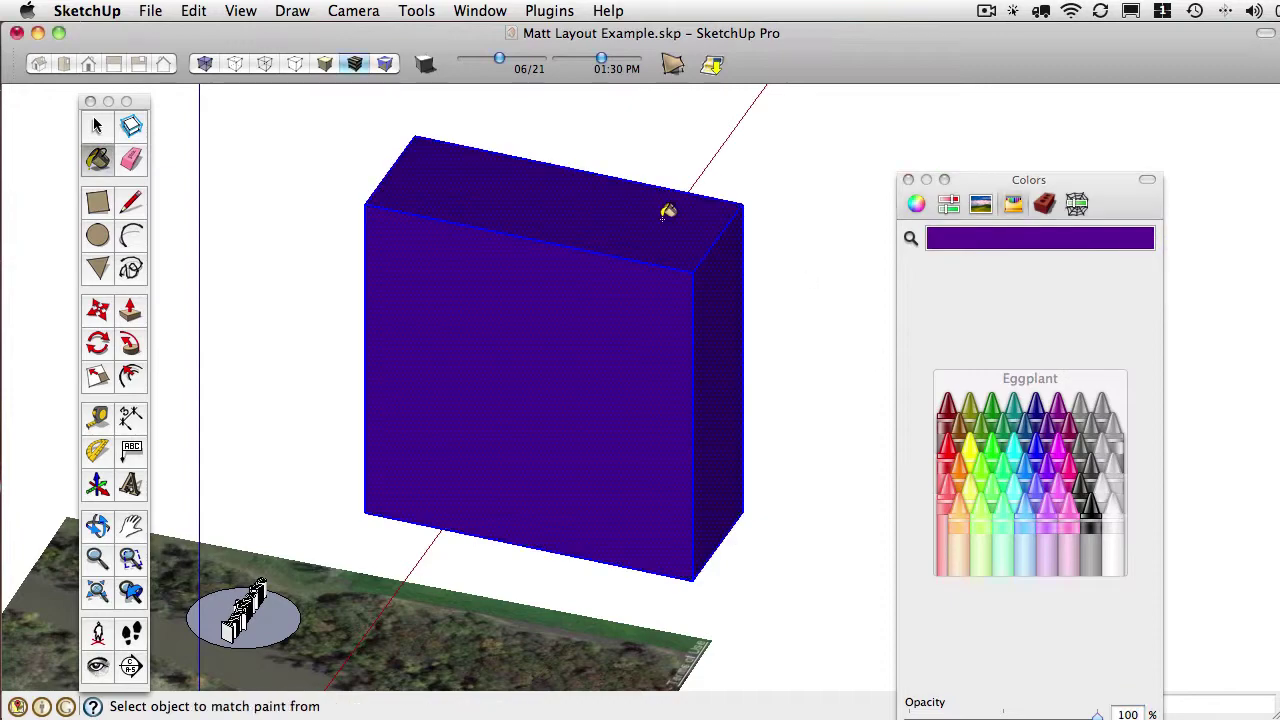
Undo the recoloring of the block to restore its stone texture, and clear the selection
key(super+z)
key(space)
key(b)
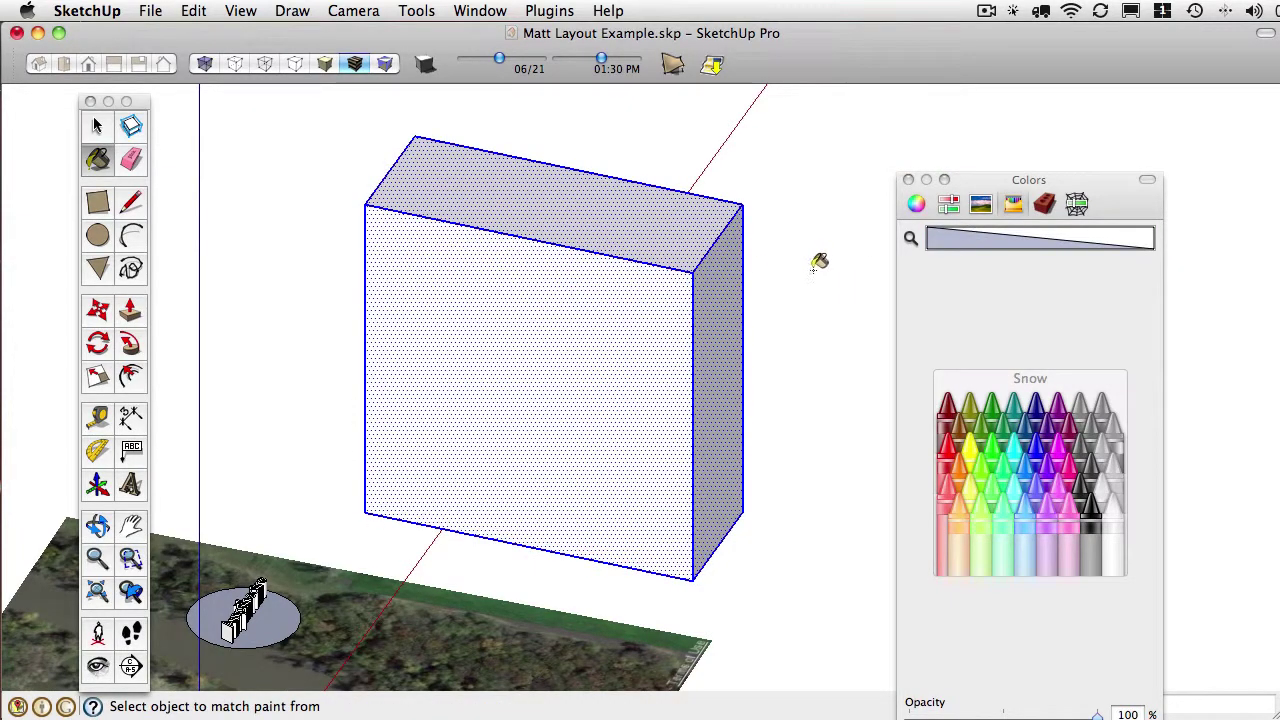
click(994, 520)
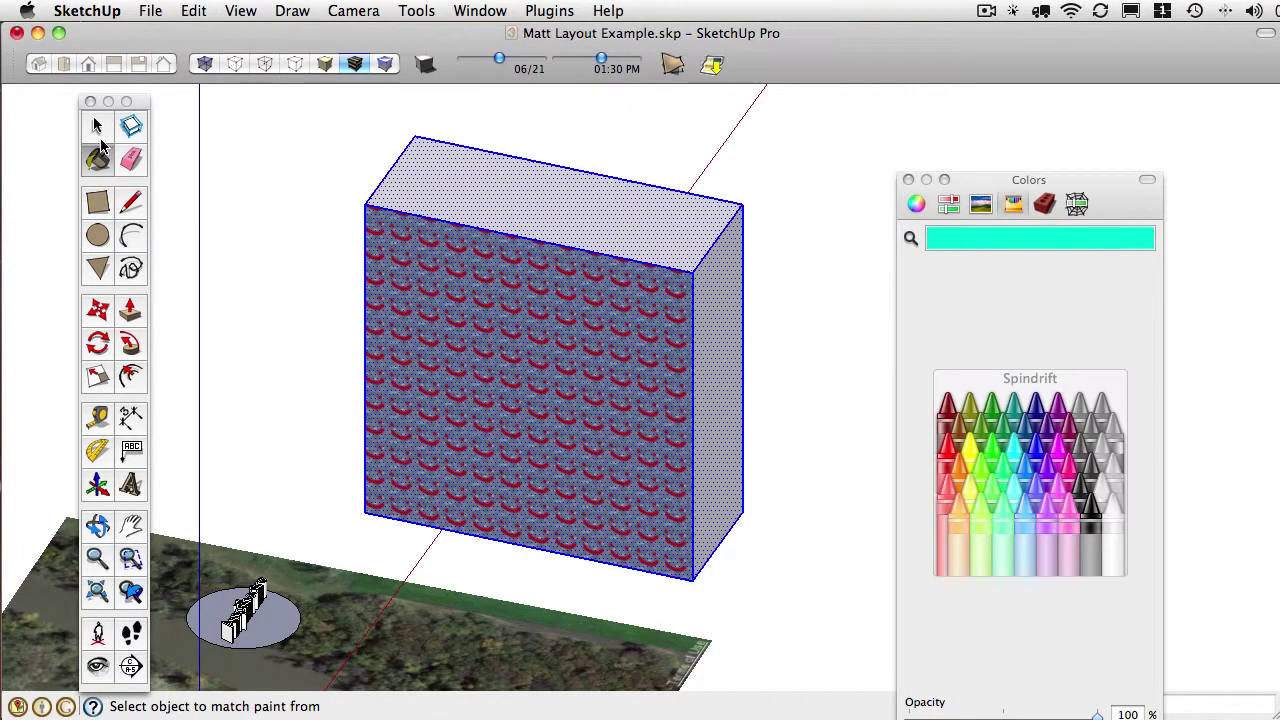
click(97, 125)
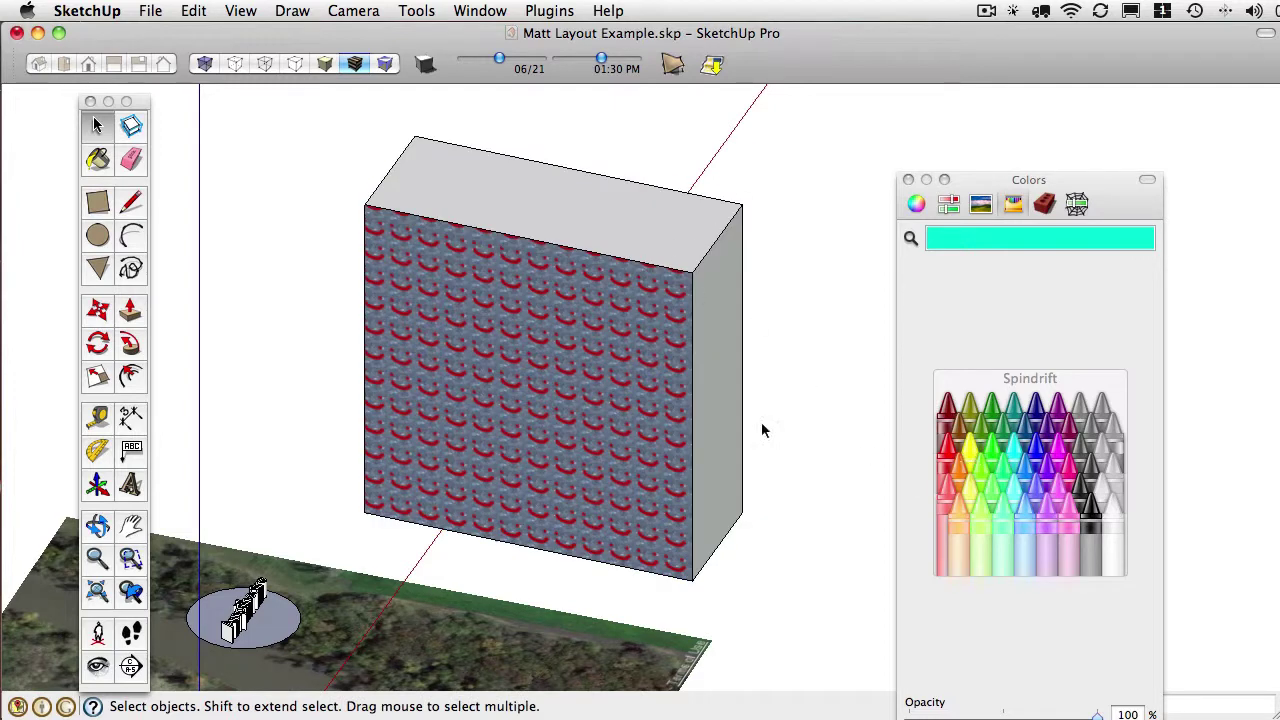
Paint the block's top face with the Maraschino crayon color and its narrow side face with Banana
click(97, 159)
click(944, 456)
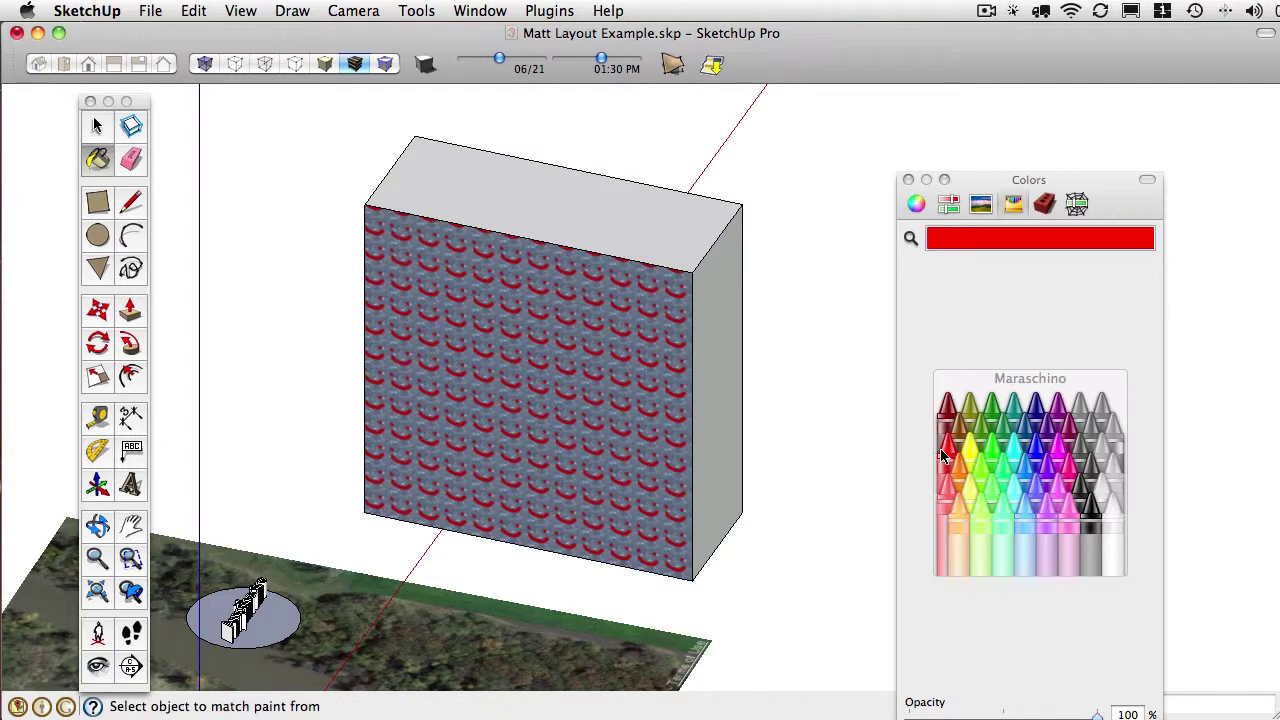
click(640, 212)
click(969, 497)
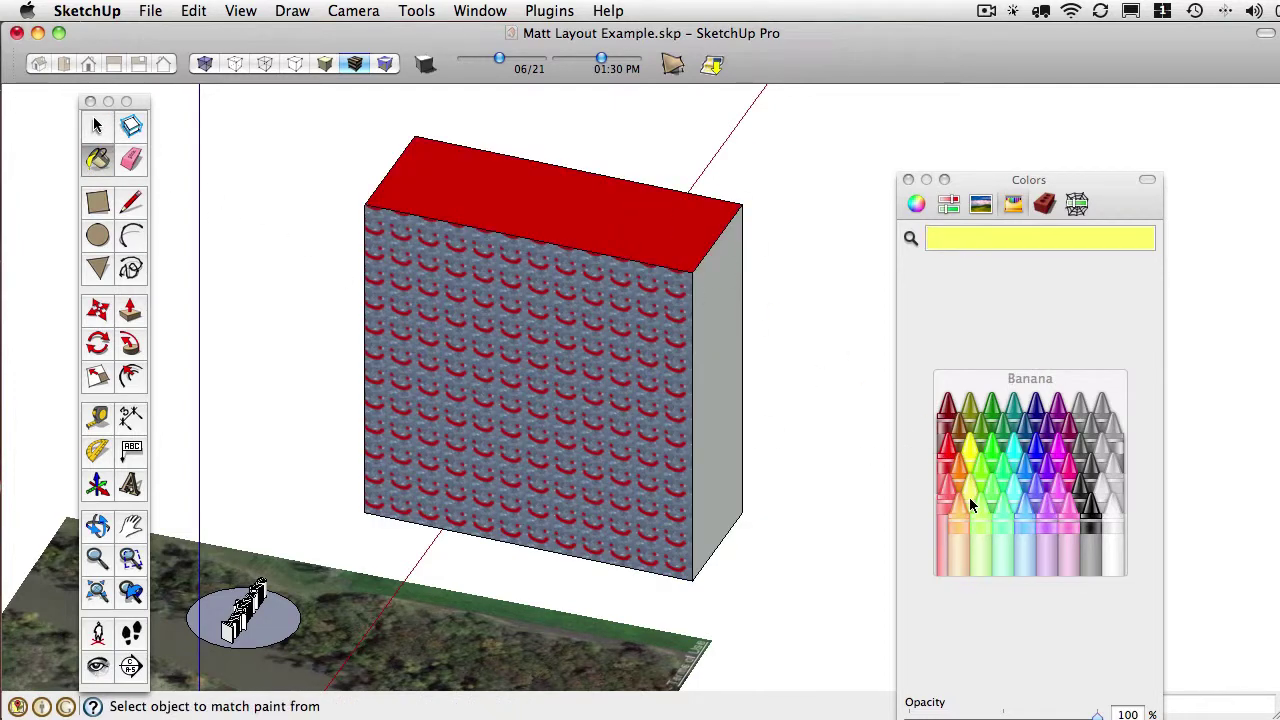
click(725, 348)
Paint the block's unpainted large face with the satellite image material from Colors In Model
mouse_move(686, 329)
mouse_down()
mouse_move(374, 340)
mouse_move(440, 382)
mouse_up()
scroll(742, 432, down, 1)
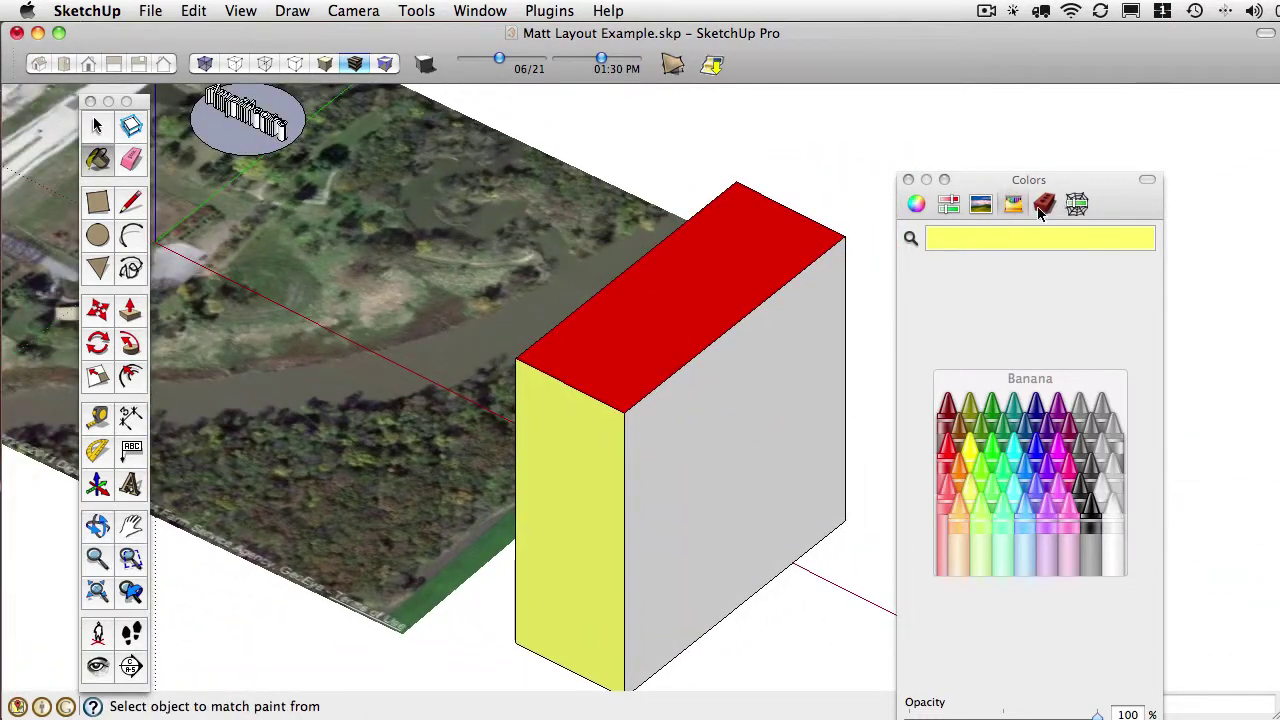
click(1043, 207)
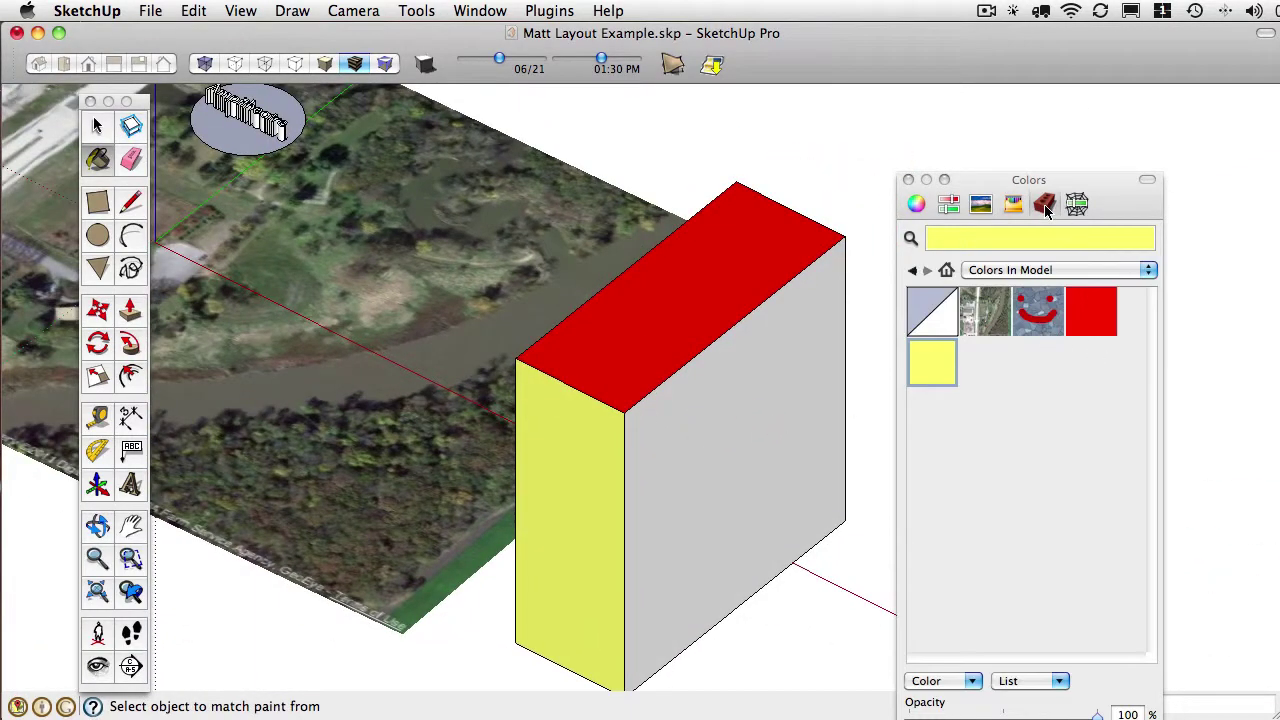
click(978, 326)
click(766, 414)
mouse_move(766, 414)
mouse_down()
mouse_move(489, 430)
mouse_move(256, 466)
mouse_up()
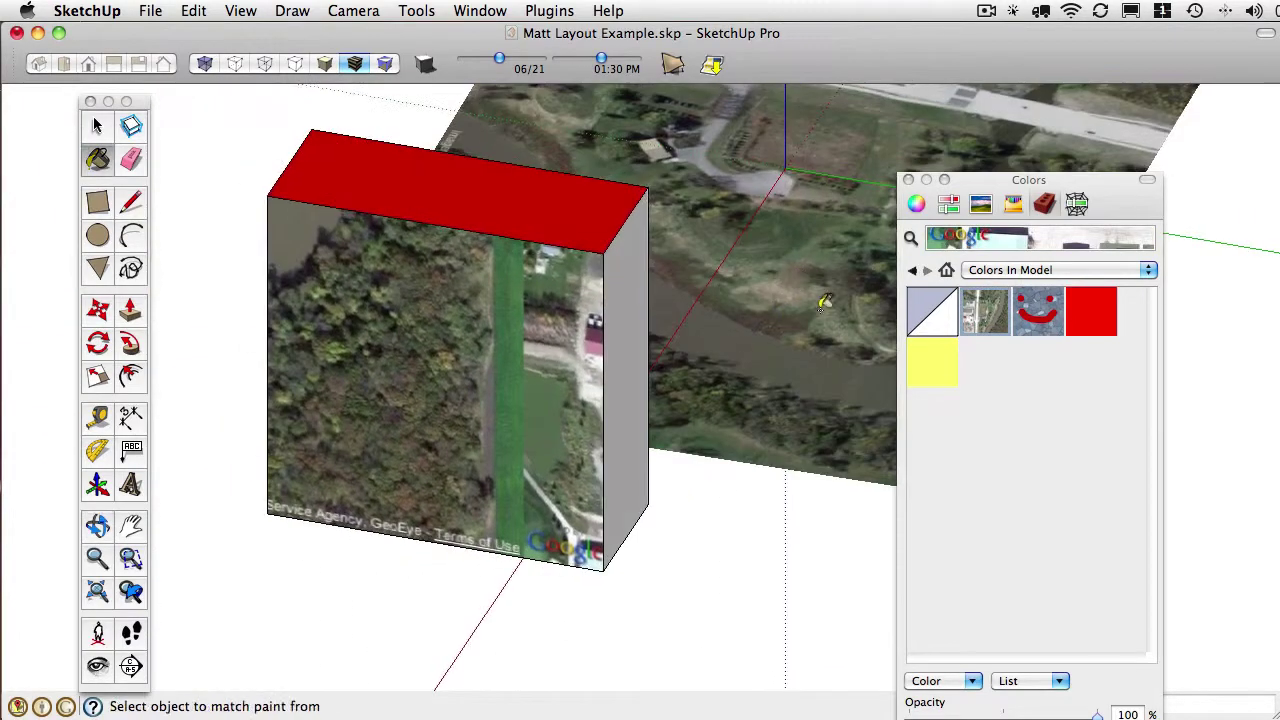
Paint another face of the block with the mottled green texture from the Vegetation material library
mouse_move(745, 328)
mouse_down()
mouse_move(604, 389)
mouse_move(961, 405)
mouse_move(1080, 245)
mouse_up()
click(1026, 265)
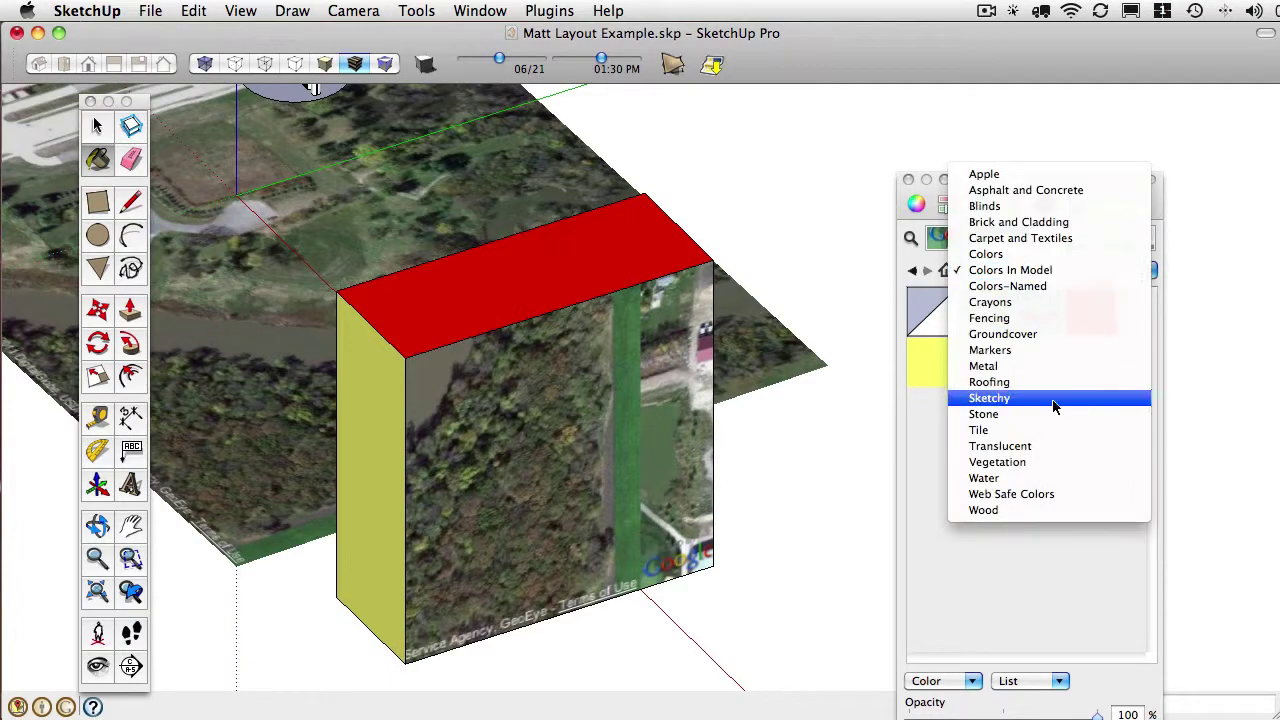
click(1050, 460)
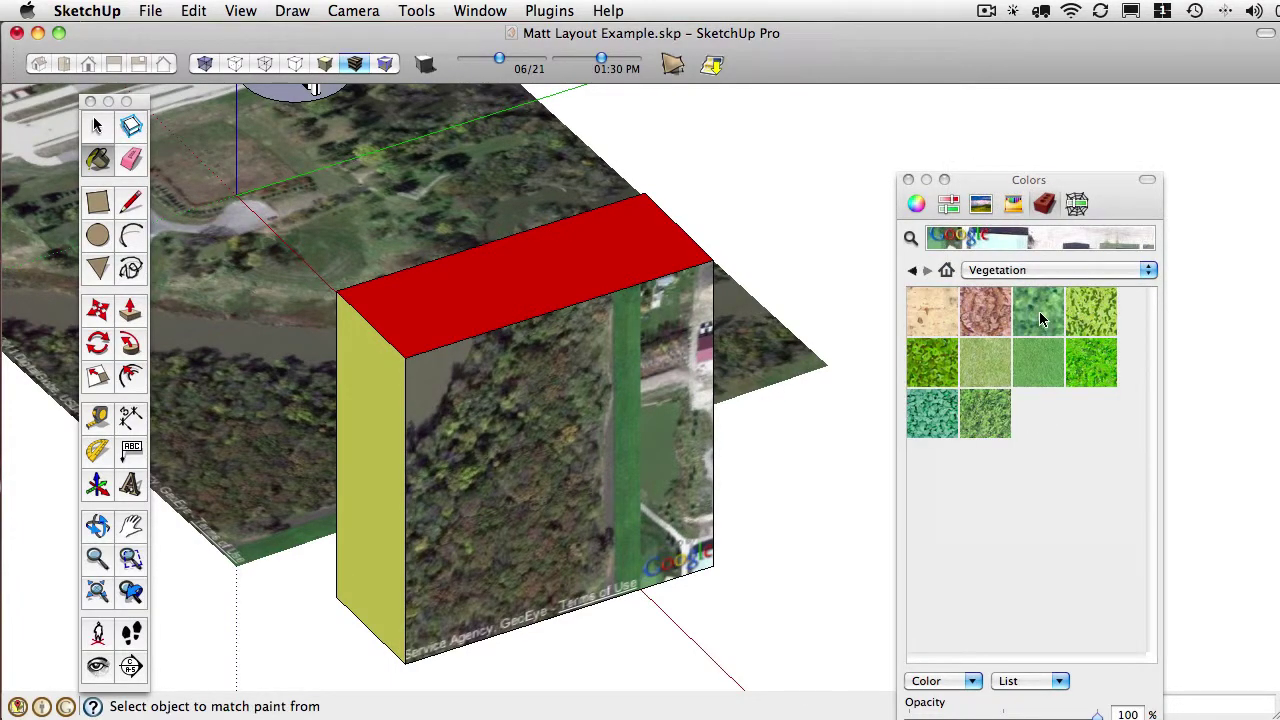
click(1038, 311)
mouse_move(820, 400)
mouse_down()
mouse_move(677, 400)
mouse_move(605, 333)
mouse_move(1100, 408)
mouse_up()
click(627, 351)
Select the painted block and delete it from the model
mouse_move(560, 381)
mouse_down()
mouse_move(808, 423)
mouse_move(733, 462)
mouse_move(497, 437)
mouse_move(614, 371)
mouse_move(571, 290)
mouse_up()
scroll(614, 371, down, 4)
click(96, 125)
click(628, 300)
key(Delete)
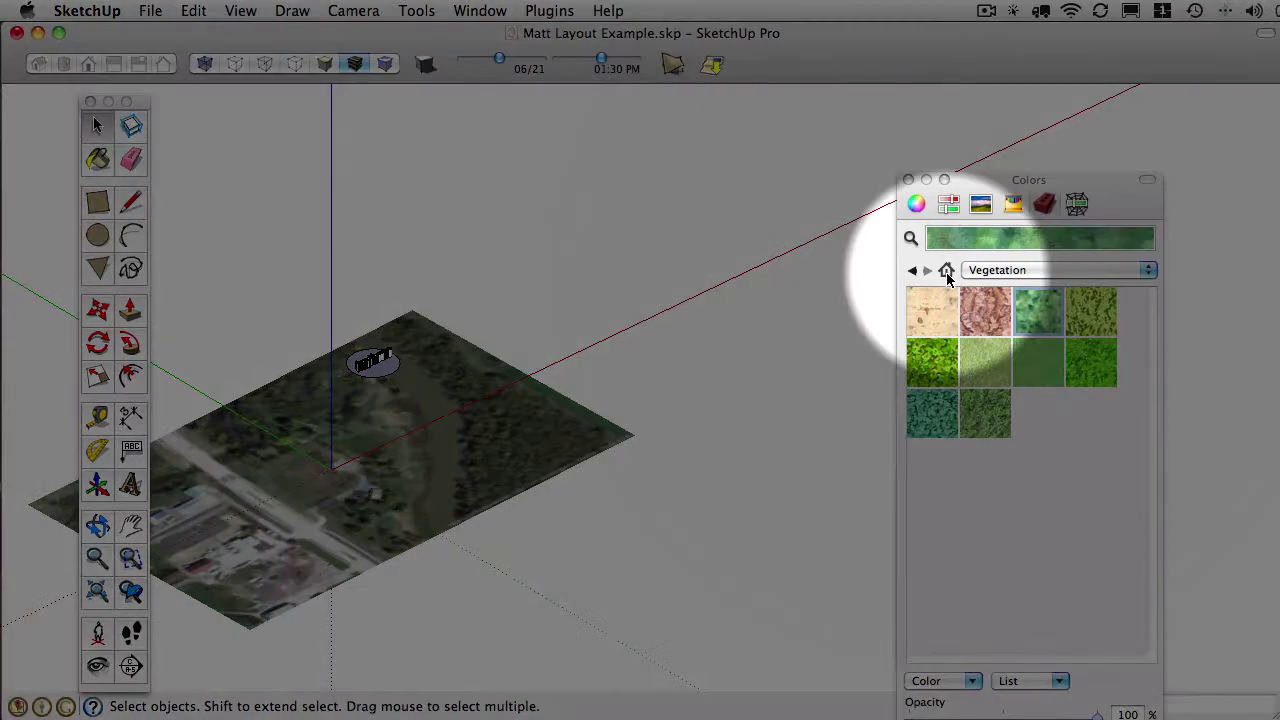
Show the collection of materials stored in the model to check which ones remain
click(946, 271)
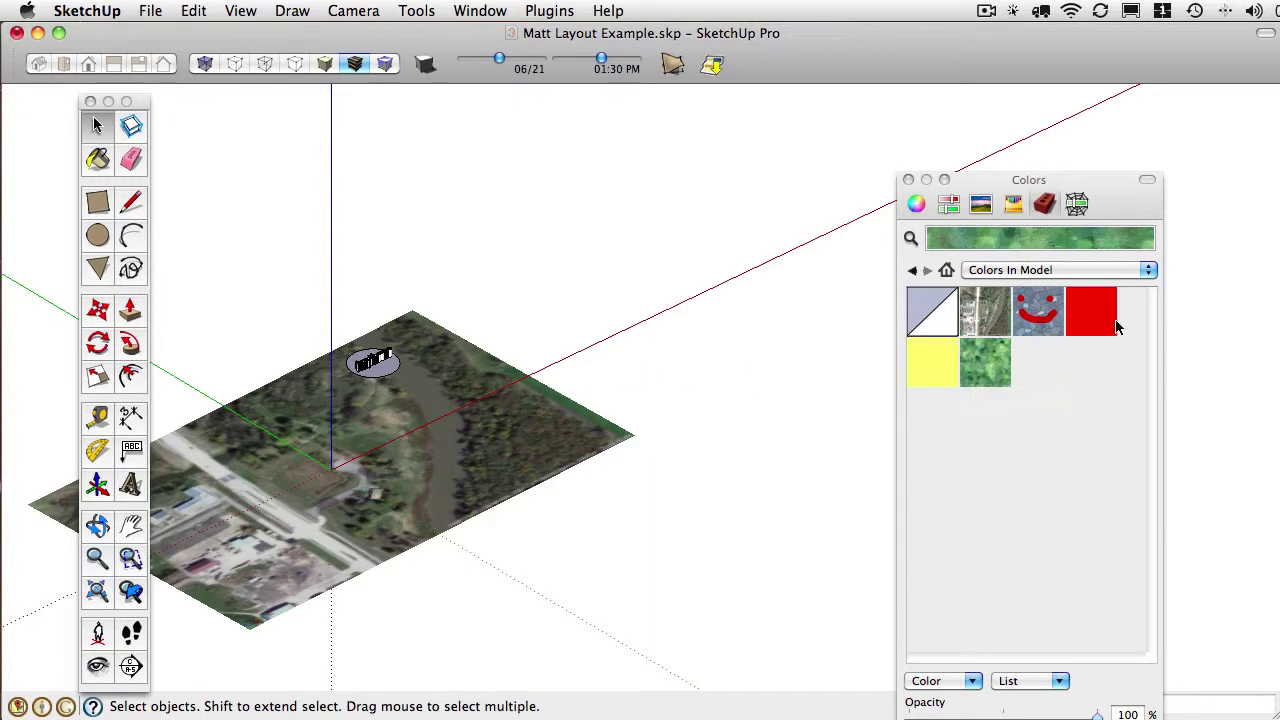
drag(446, 430, 375, 492)
key(F11)
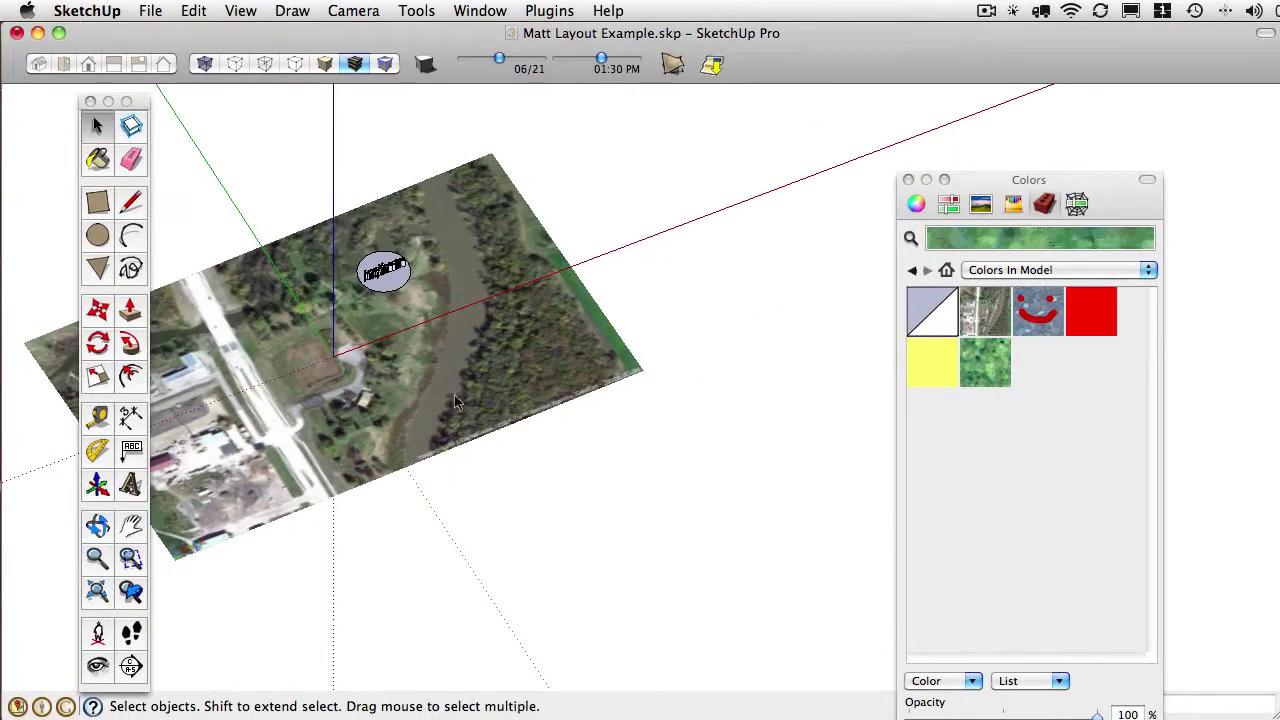
key(o)
drag(477, 391, 560, 360)
key(space)
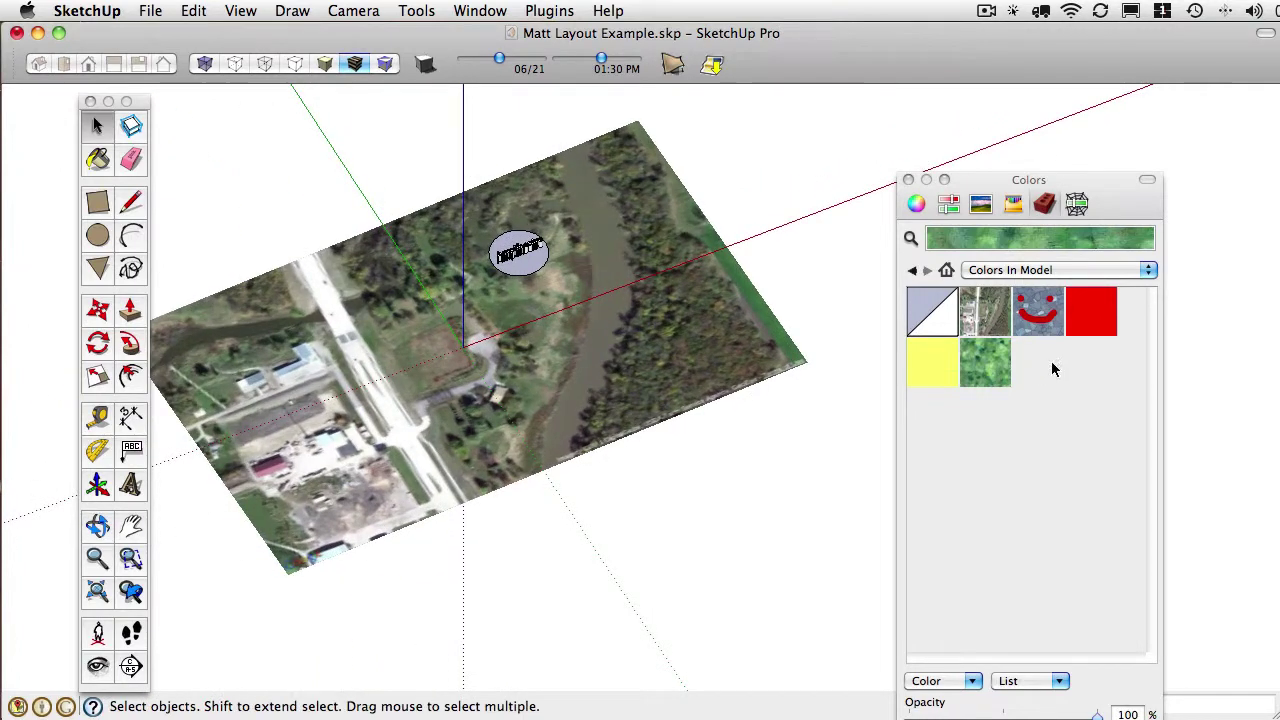
Purge unused items through the Statistics section of Model Info, and close the dialog
click(505, 12)
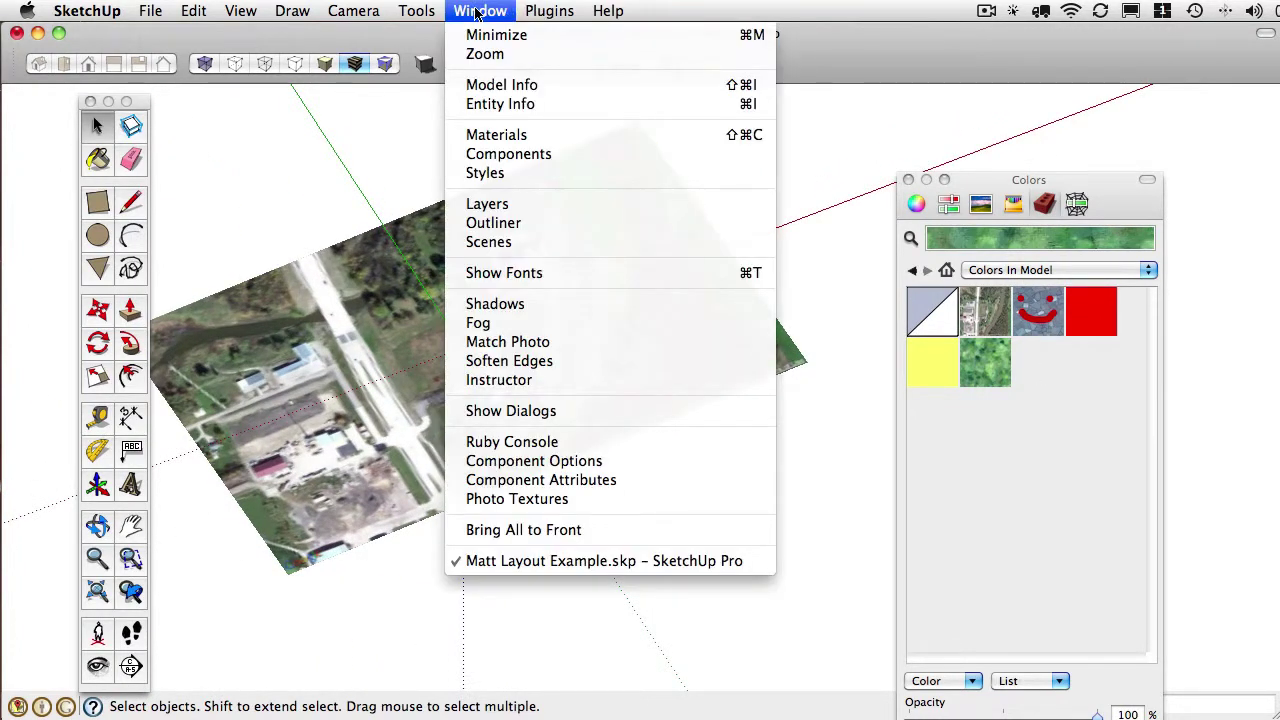
click(519, 88)
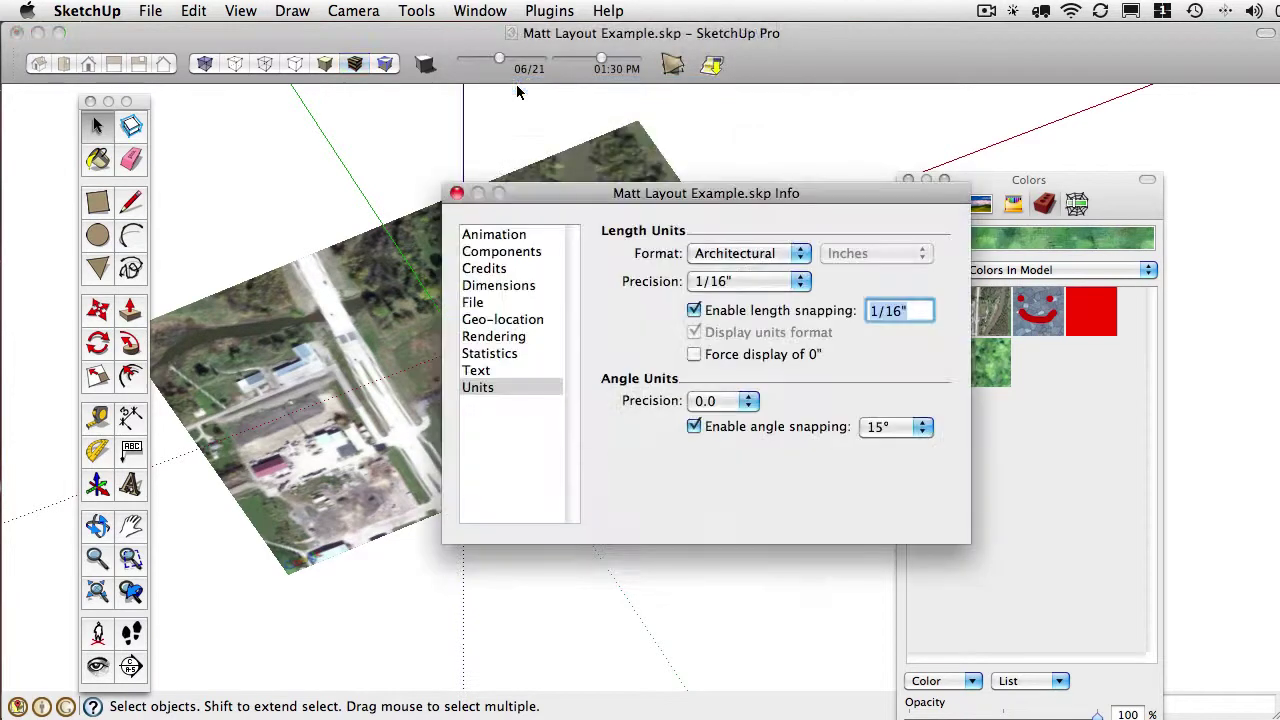
click(499, 356)
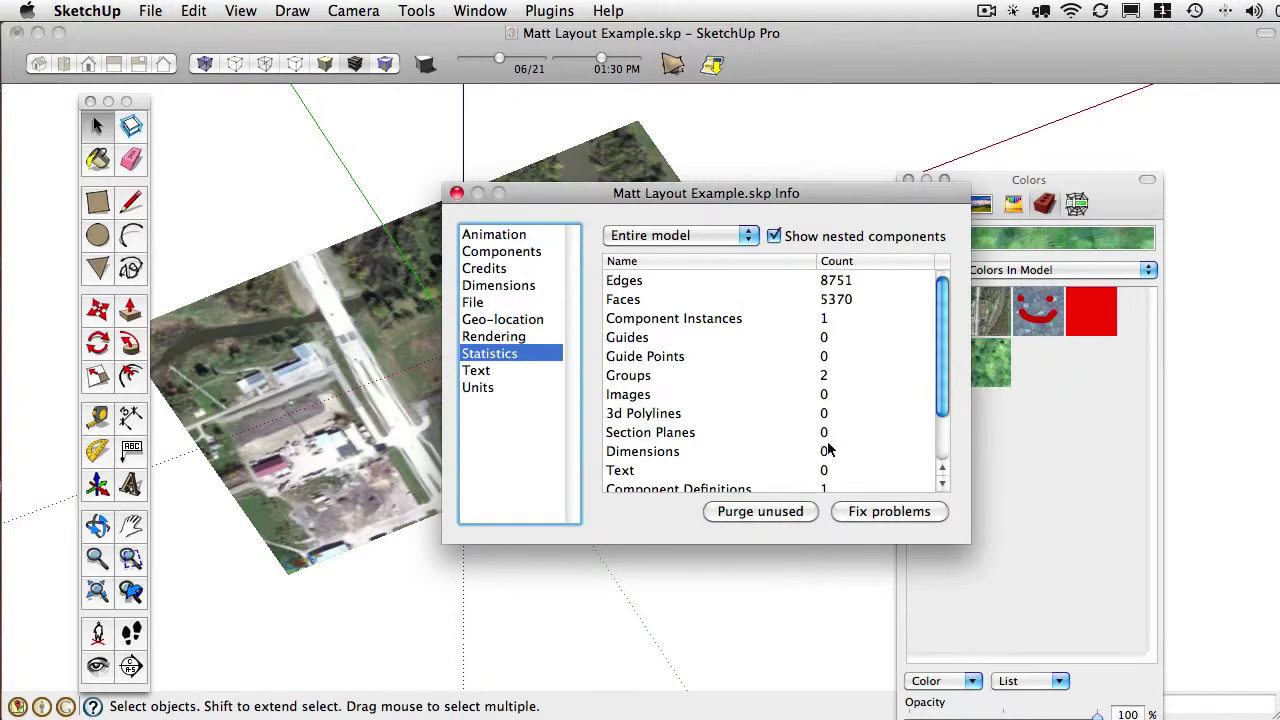
click(760, 516)
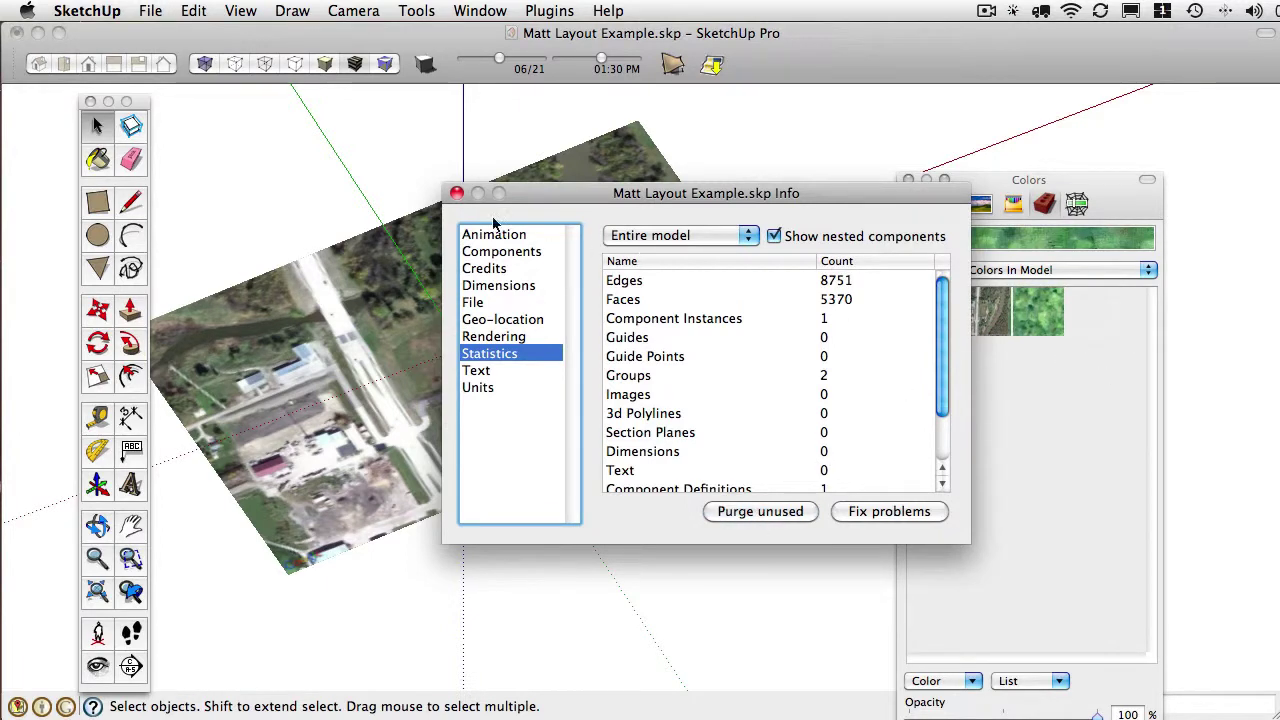
click(456, 193)
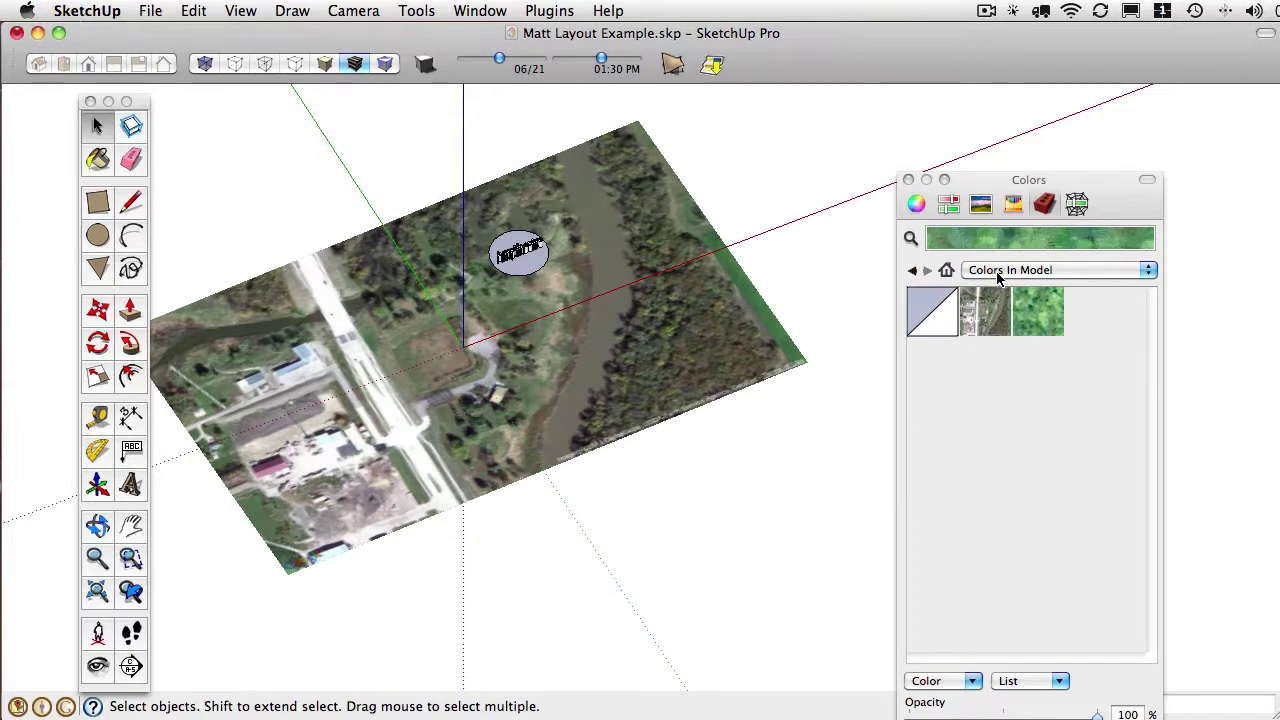
Remove the green vegetation material from the model's materials and return to the Select tool
right_click(1039, 313)
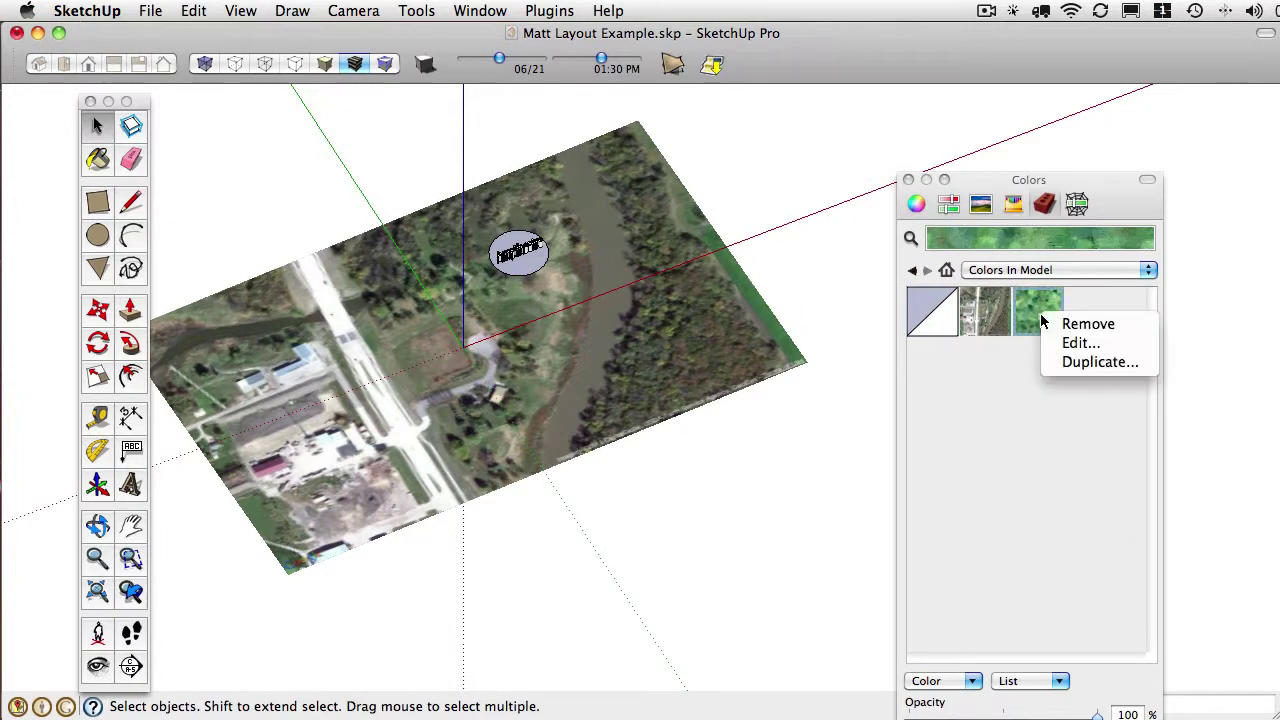
click(1100, 324)
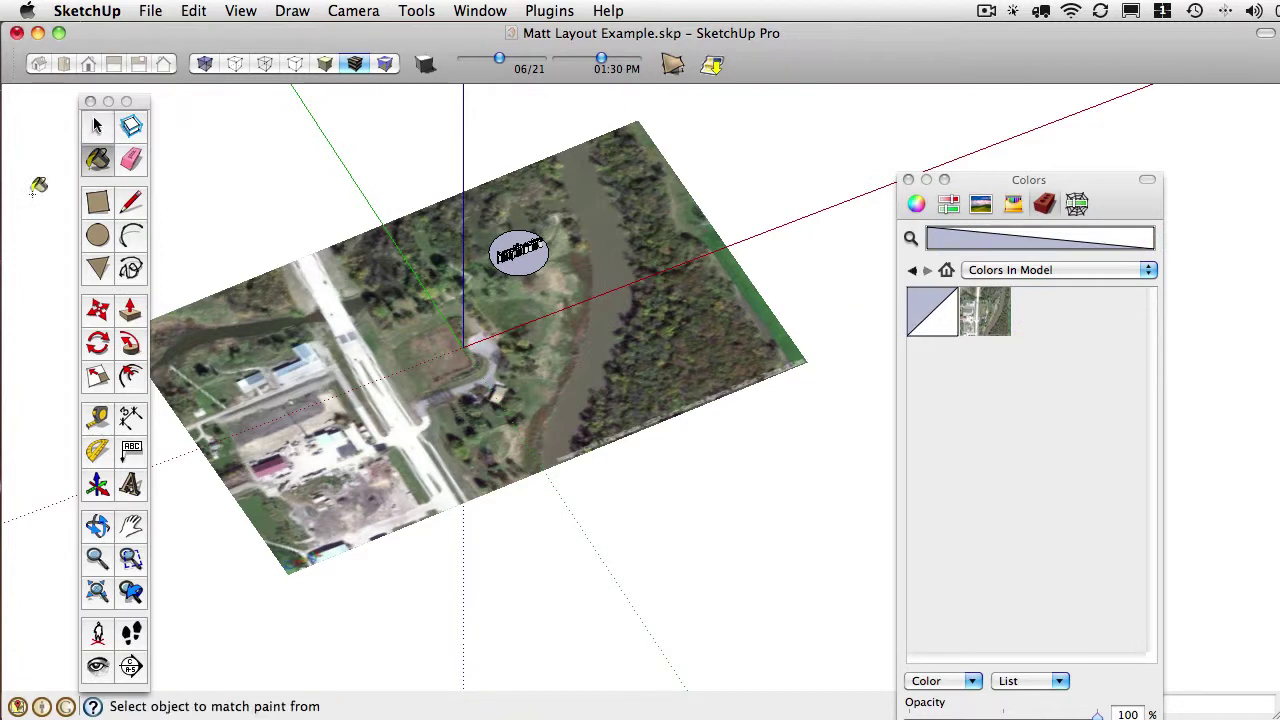
click(96, 125)
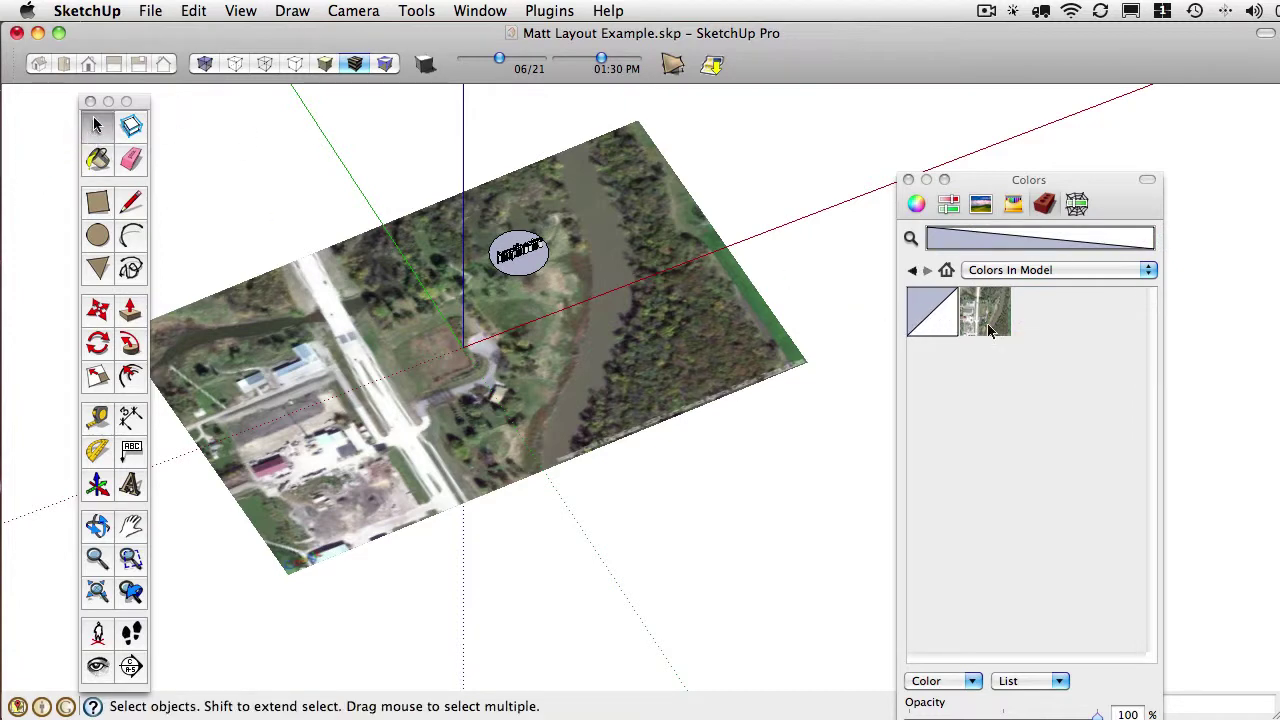
Switch to the top view, lock the satellite image group, and deselect it
key(super+2)
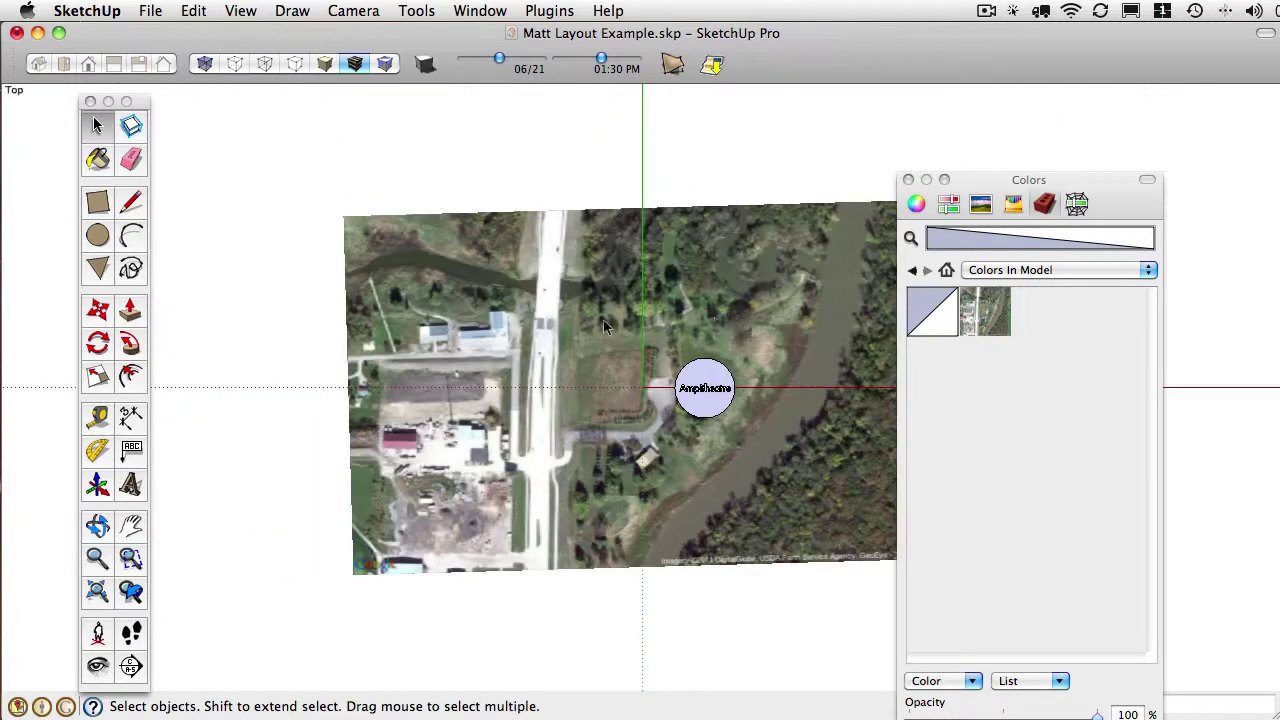
click(589, 327)
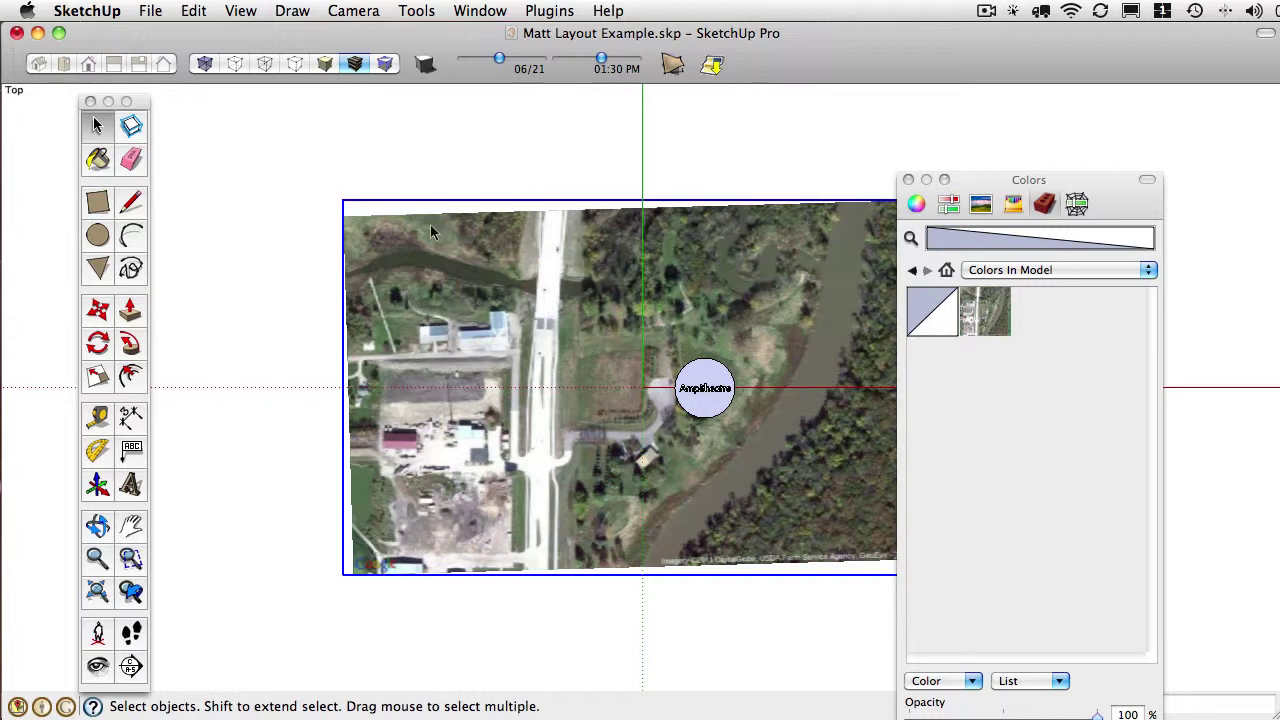
right_click(469, 262)
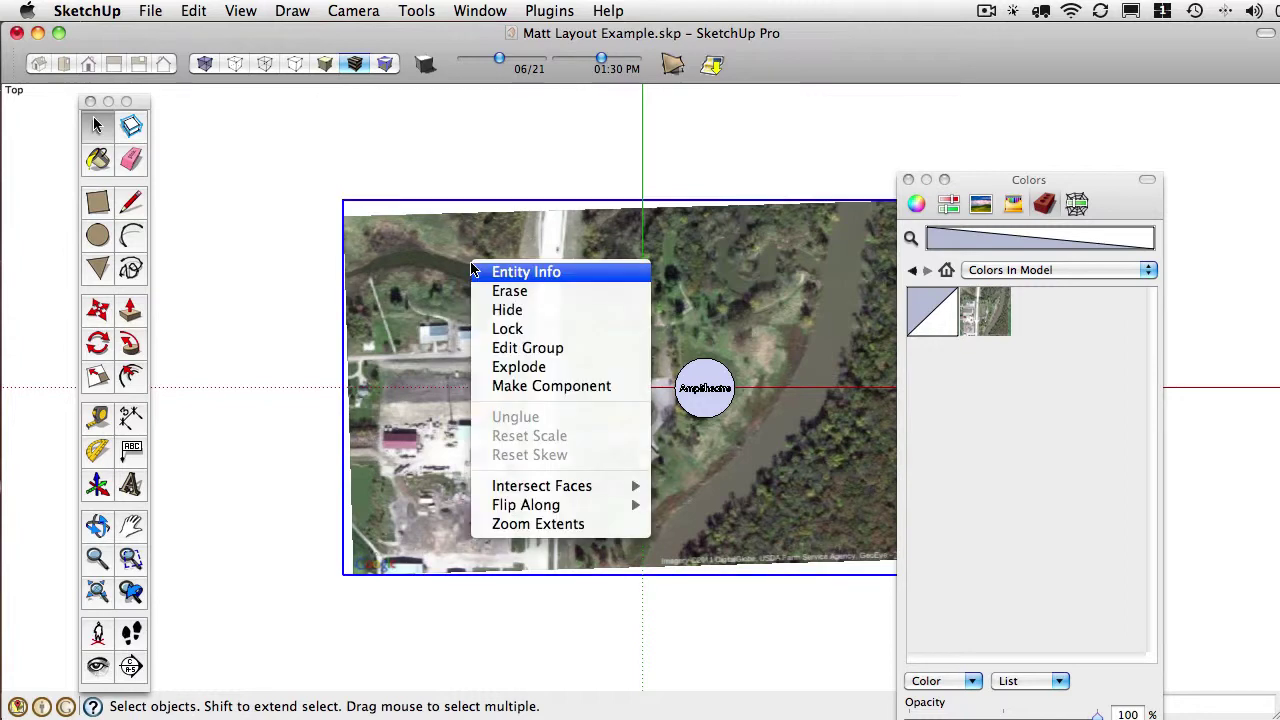
click(514, 326)
click(317, 298)
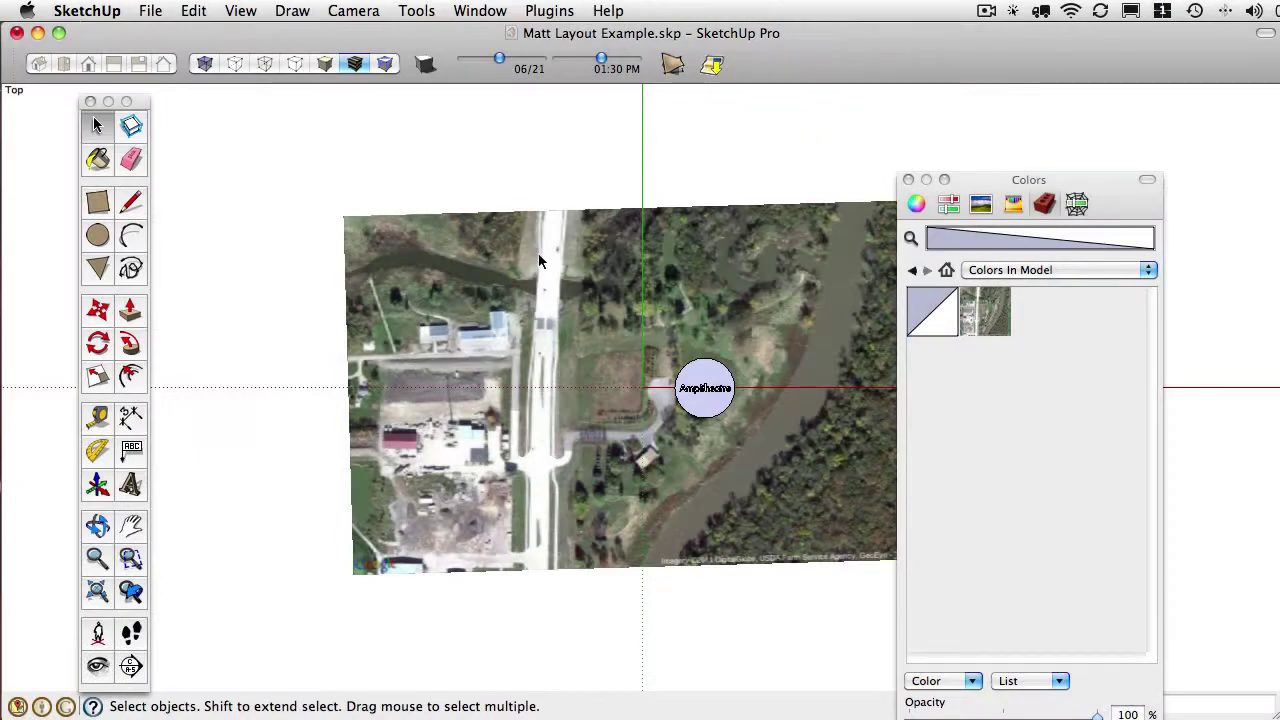
Unlock the satellite image group and deselect it
click(542, 260)
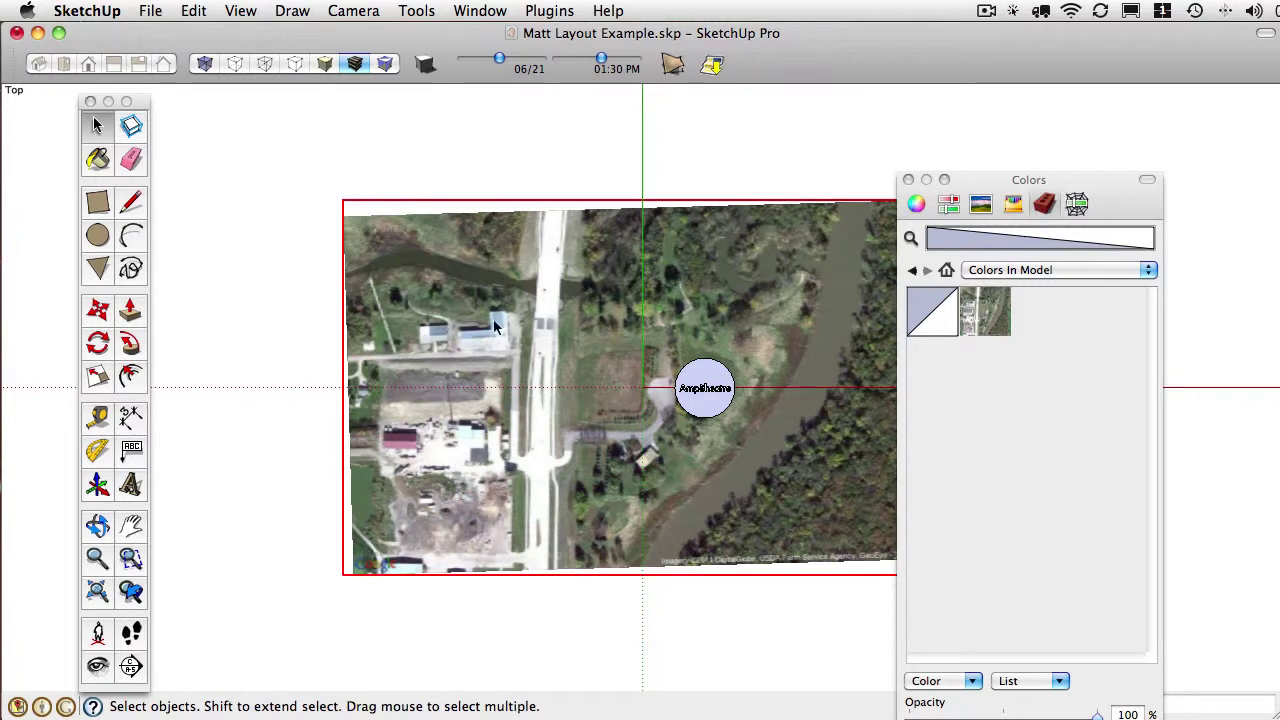
right_click(460, 245)
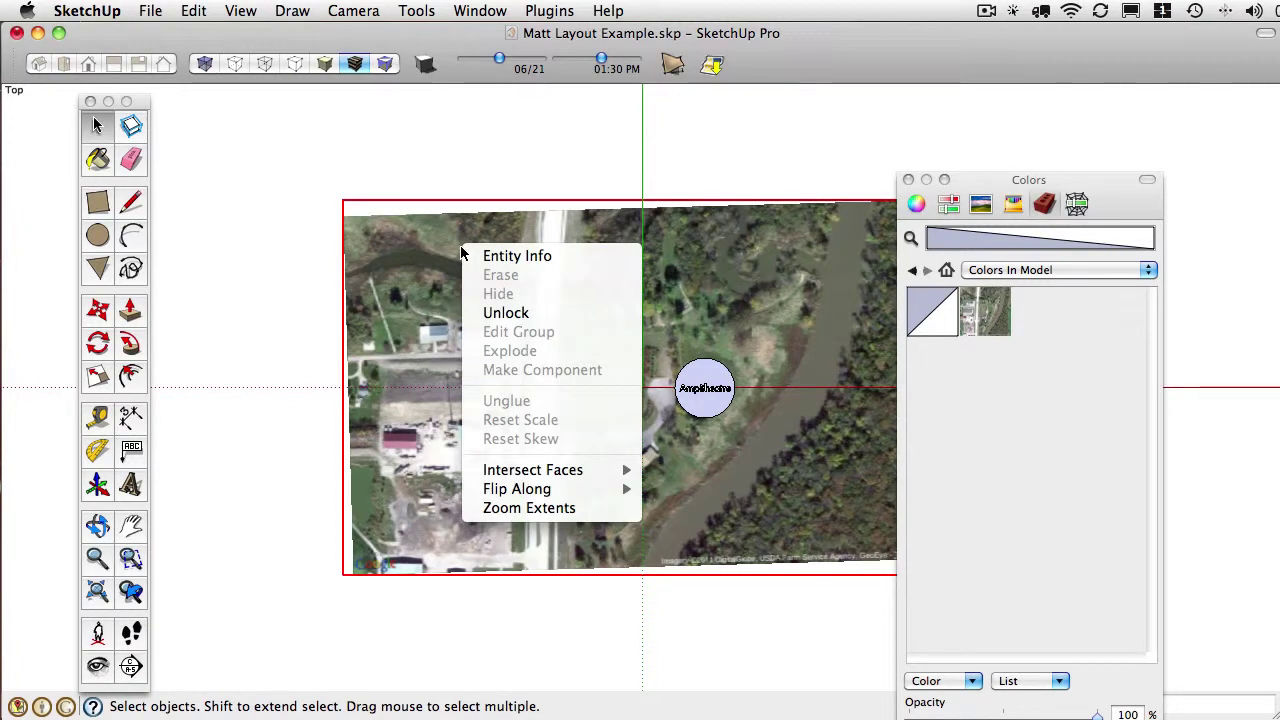
click(507, 312)
click(334, 158)
click(395, 221)
click(295, 200)
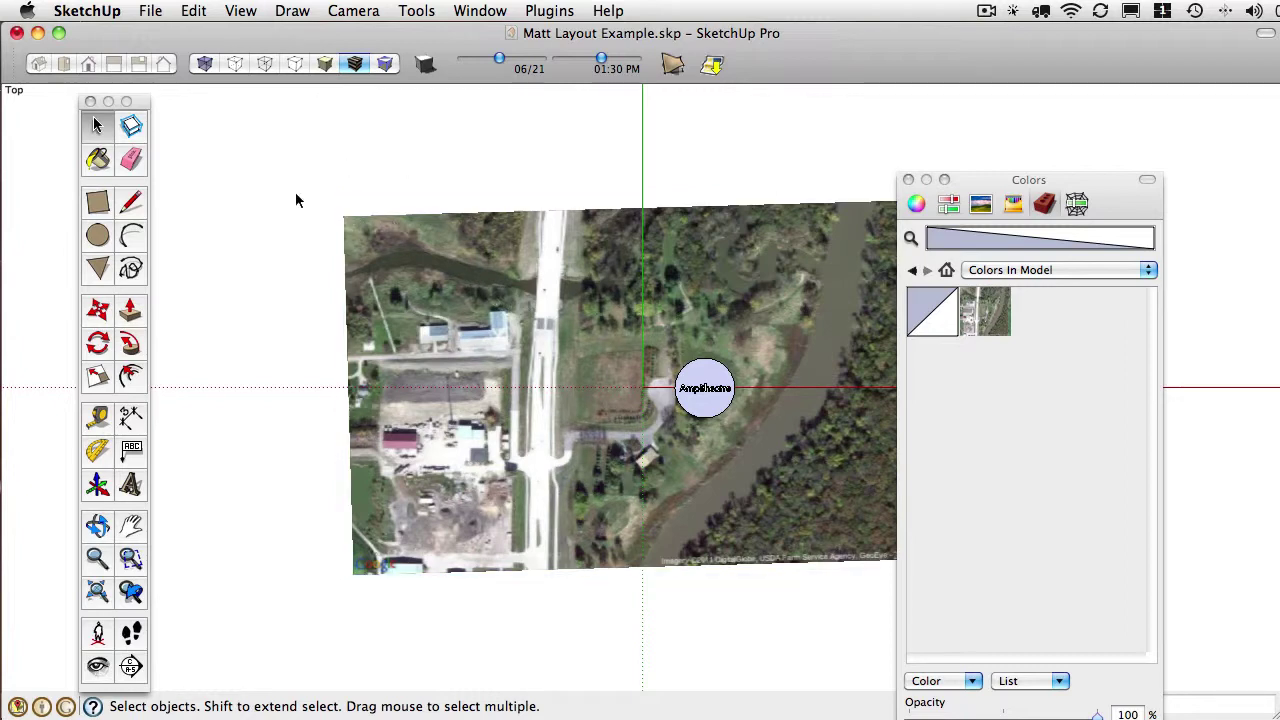
Open the satellite image group for editing, select its face and boundary edges, and clear the selection
click(379, 262)
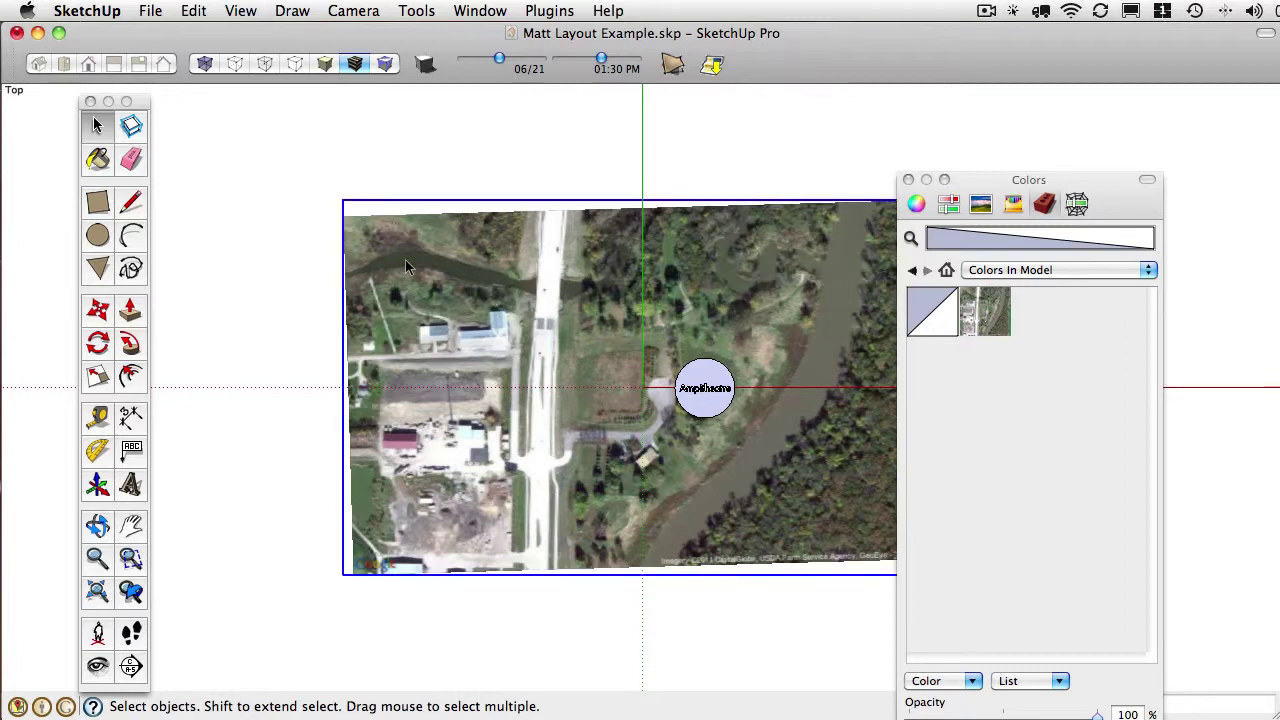
double_click(405, 259)
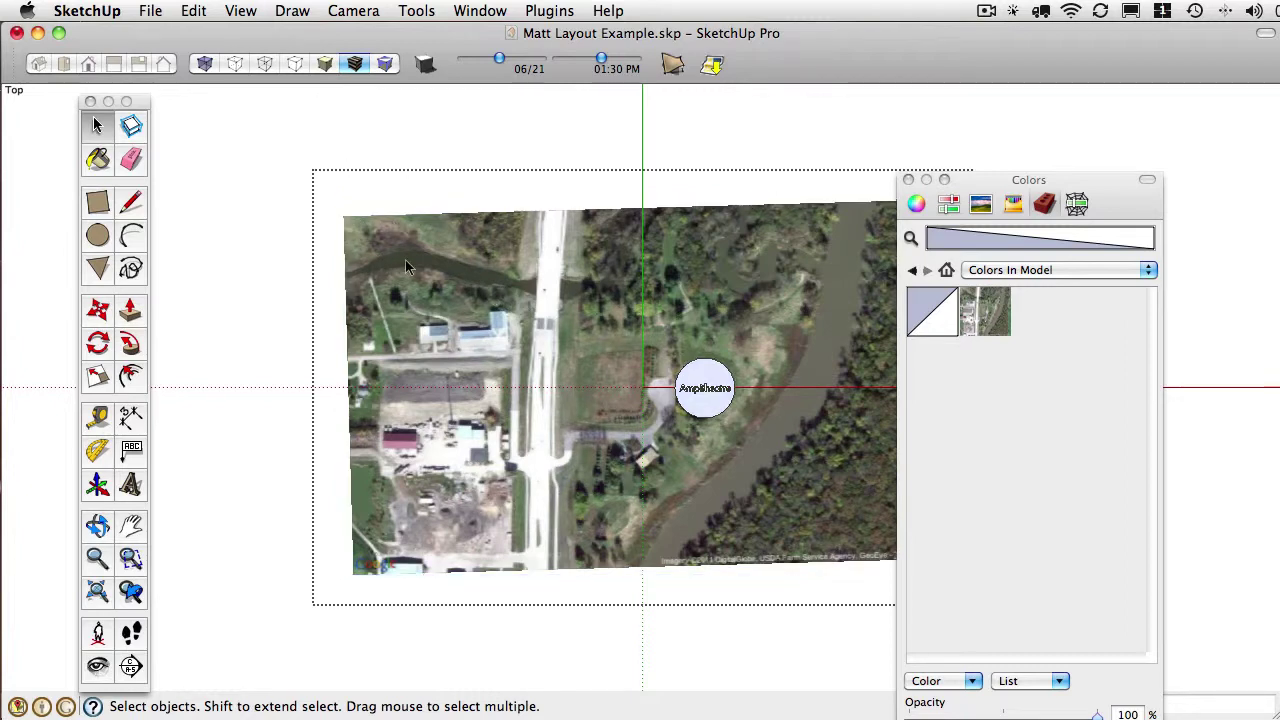
click(378, 206)
scroll(414, 220, up, 3)
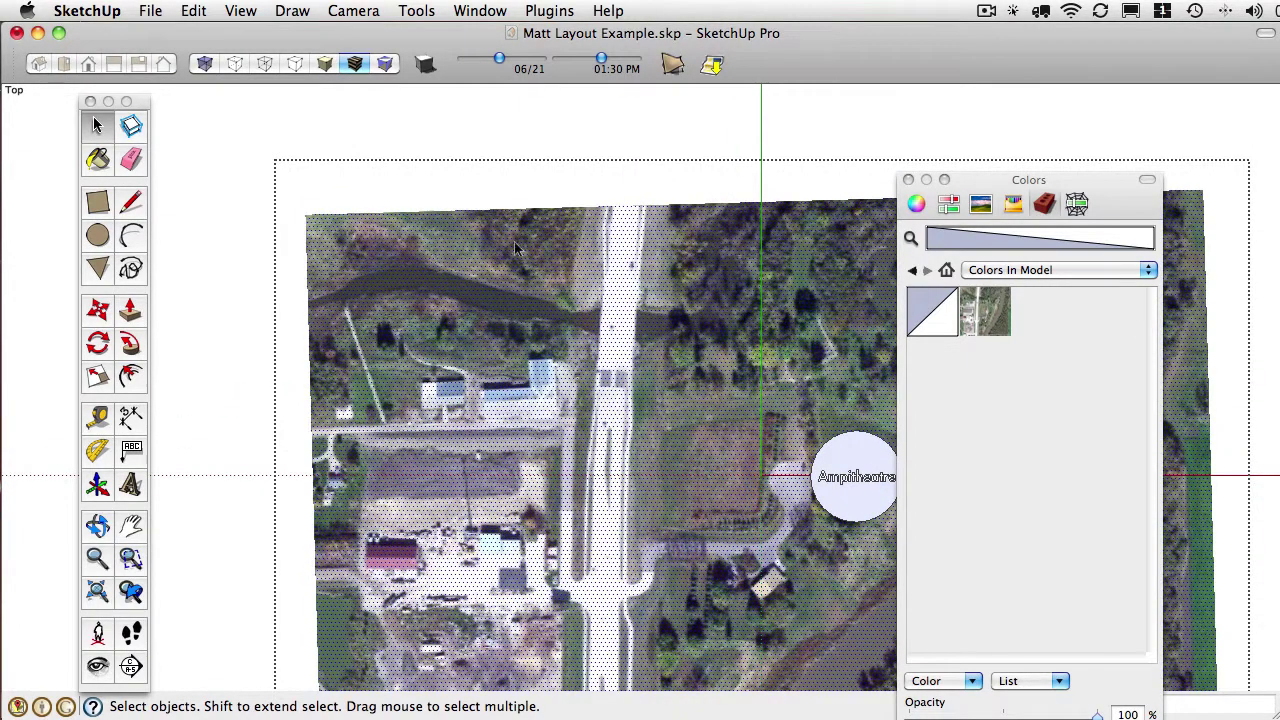
drag(283, 281, 285, 280)
scroll(495, 215, up, 3)
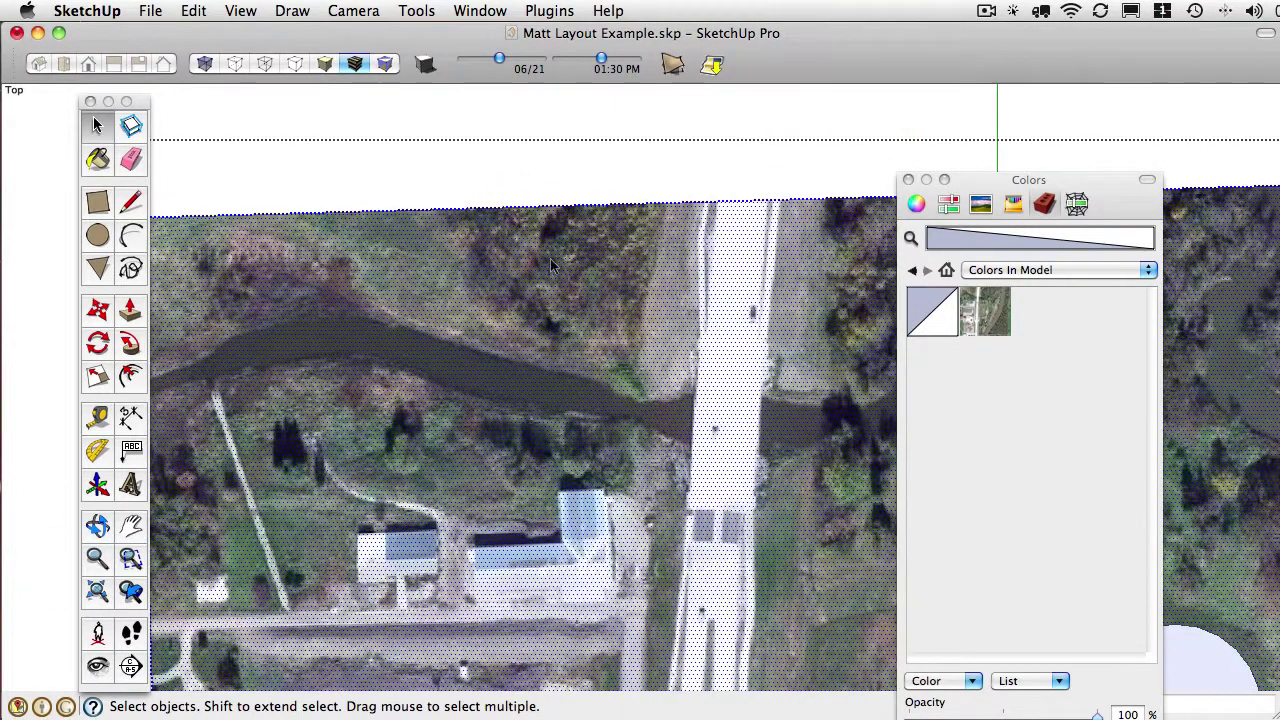
click(521, 186)
Select the satellite image face and open its texture image for editing in Photoshop
scroll(600, 290, down, 5)
drag(600, 300, 540, 302)
scroll(540, 302, up, 3)
click(540, 302)
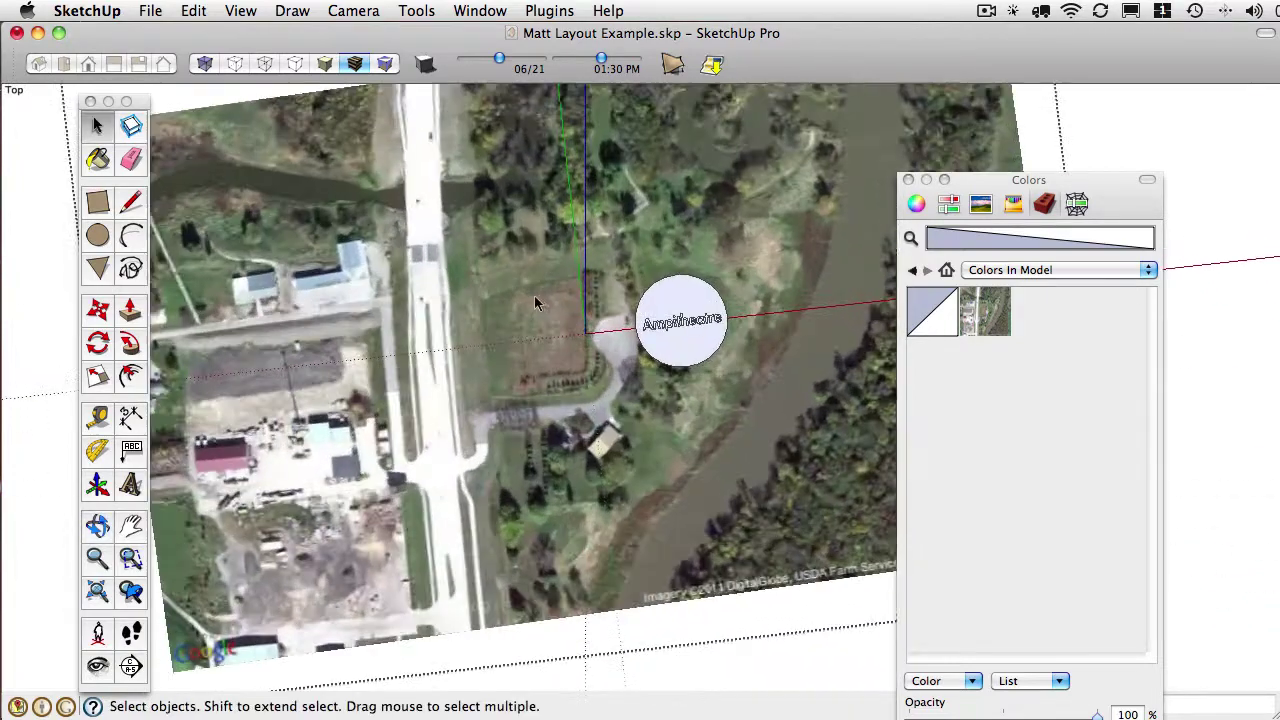
right_click(469, 303)
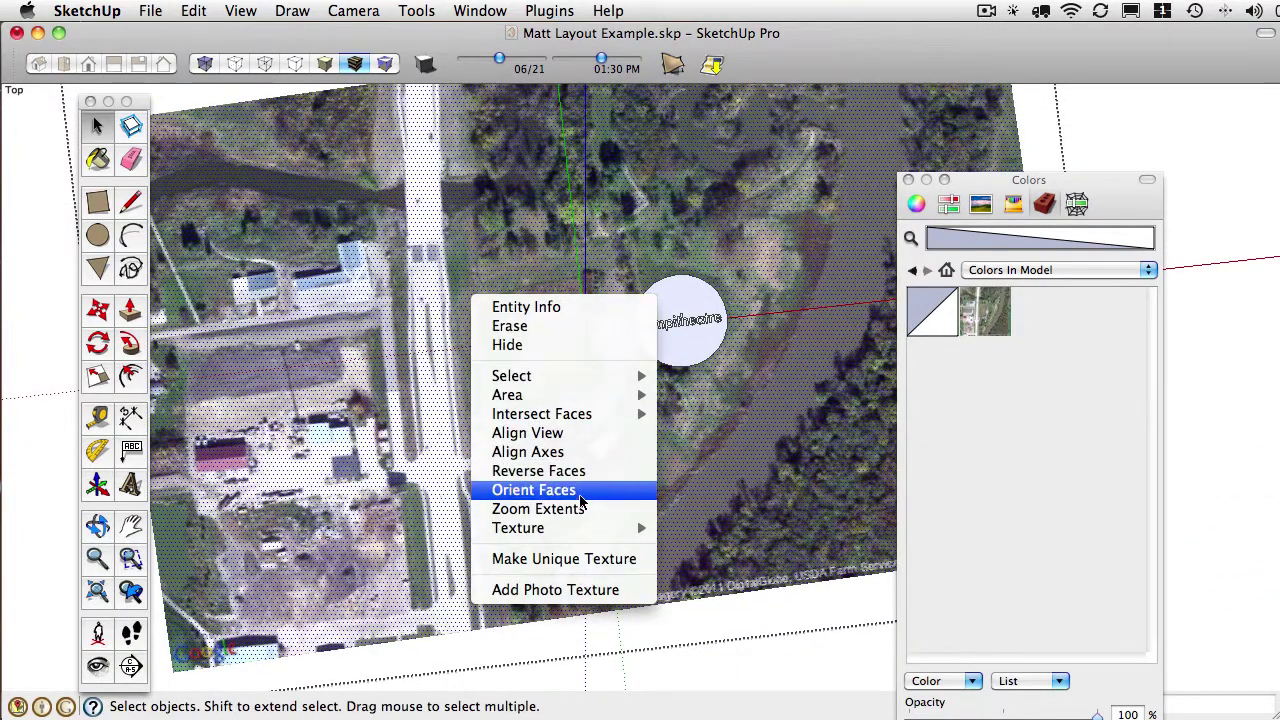
mouse_move(580, 528)
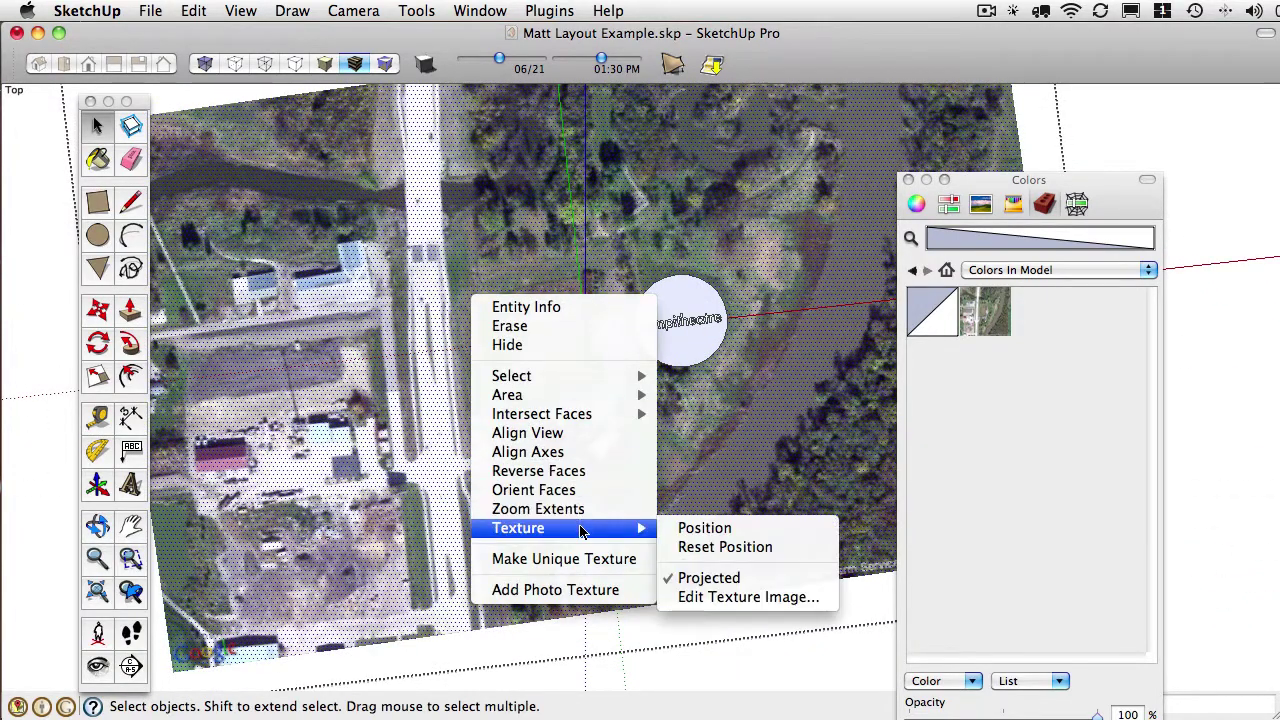
click(786, 599)
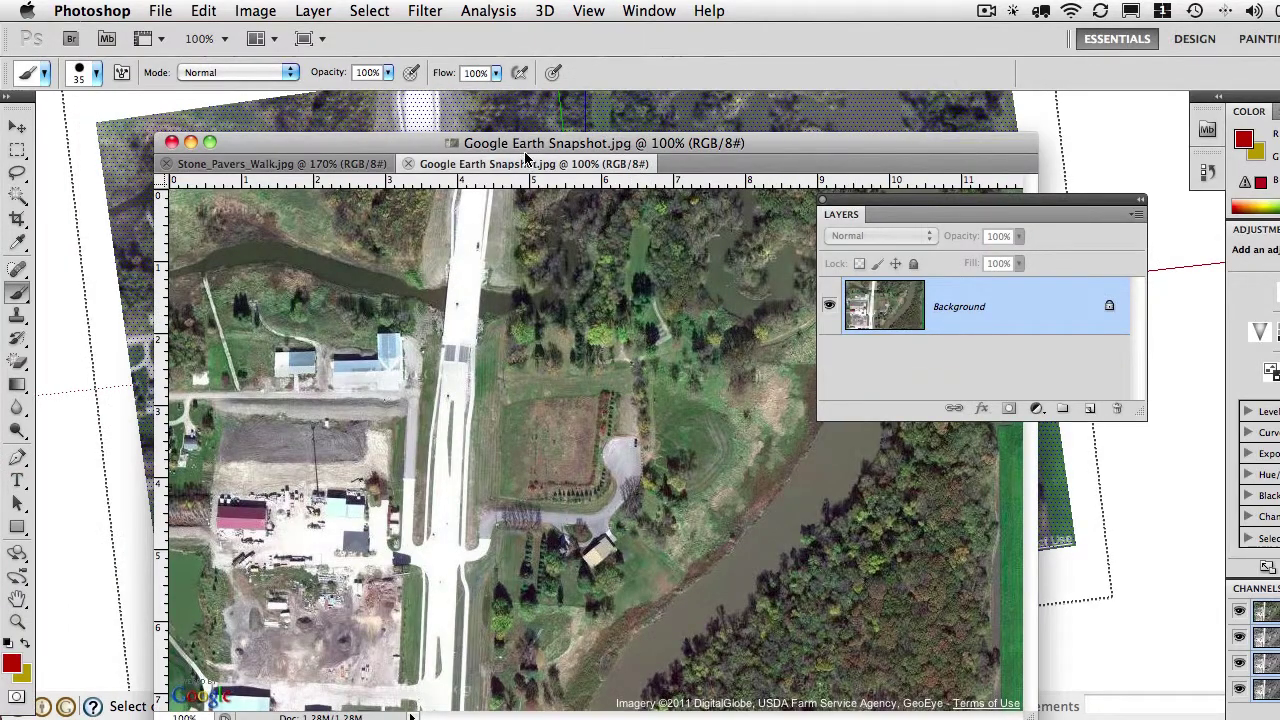
Close Stone_Pavers_Walk.jpg and arrange the Google Earth Snapshot.jpg window and the Layers palette so they no longer overlap
drag(526, 157, 483, 115)
click(333, 127)
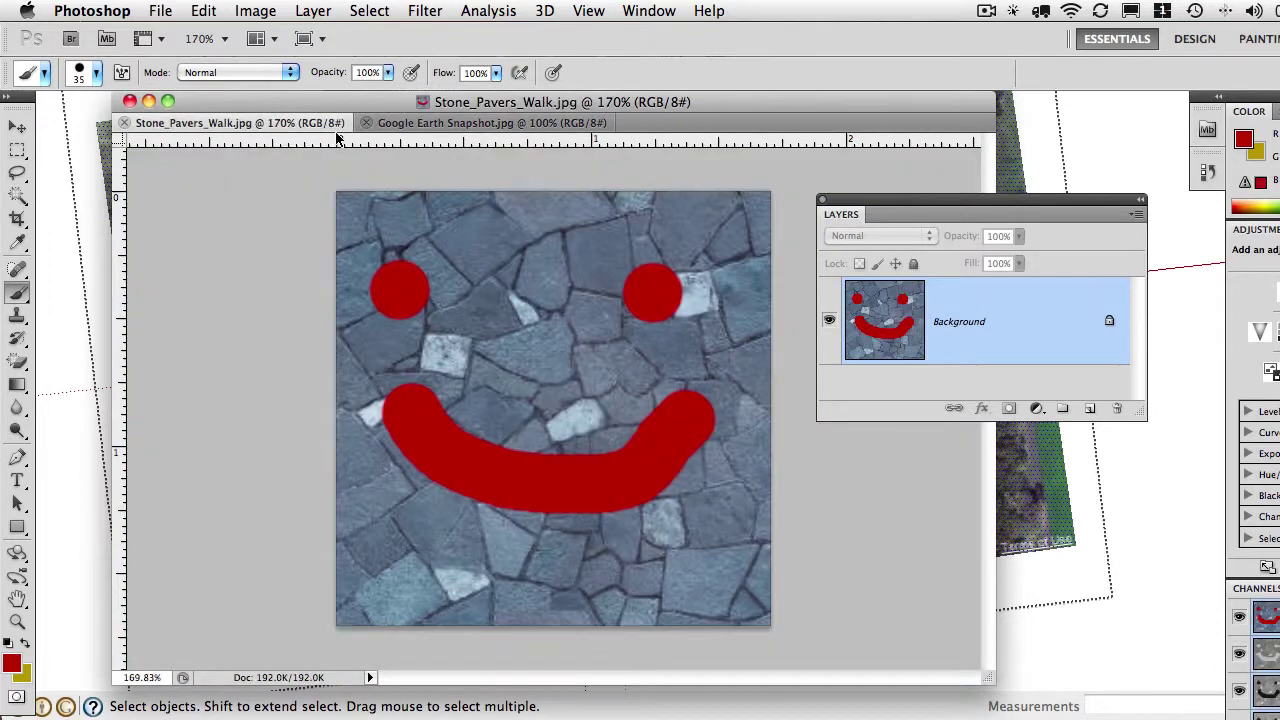
click(124, 122)
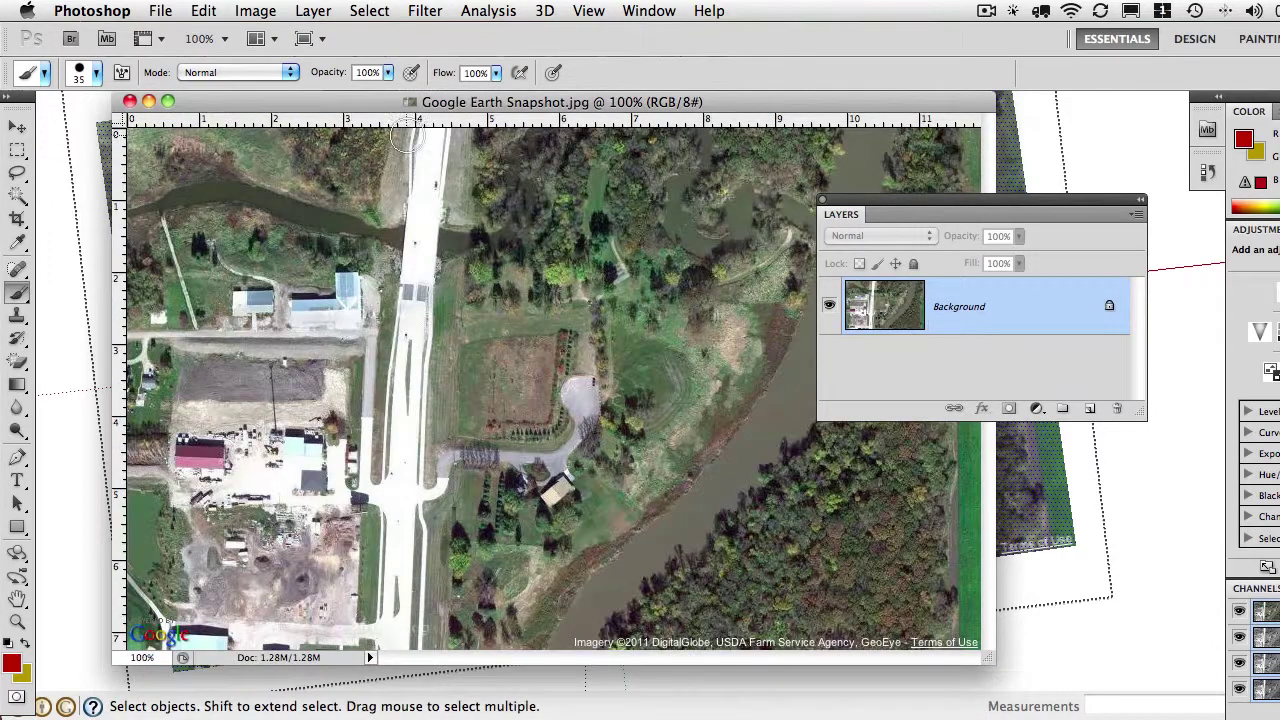
drag(358, 104, 312, 108)
drag(938, 214, 1091, 407)
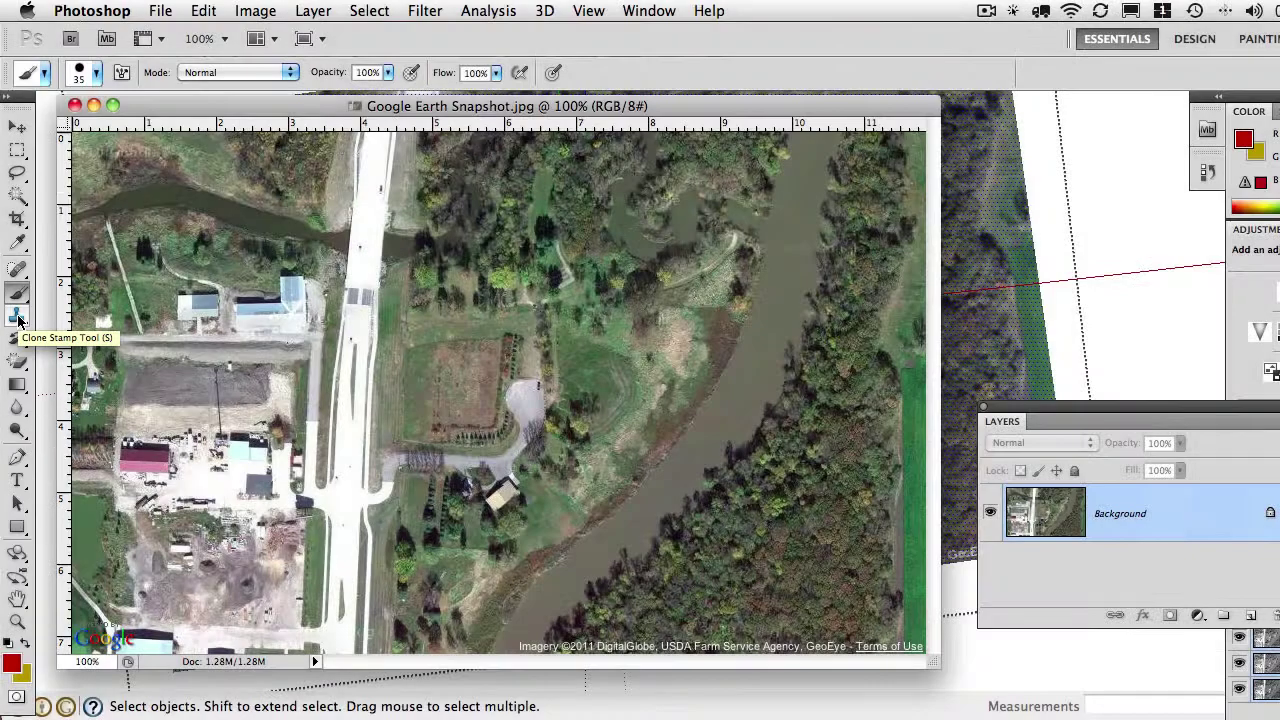
Activate the Clone Stamp tool with a soft round brush of 54 px and 0% hardness
click(18, 318)
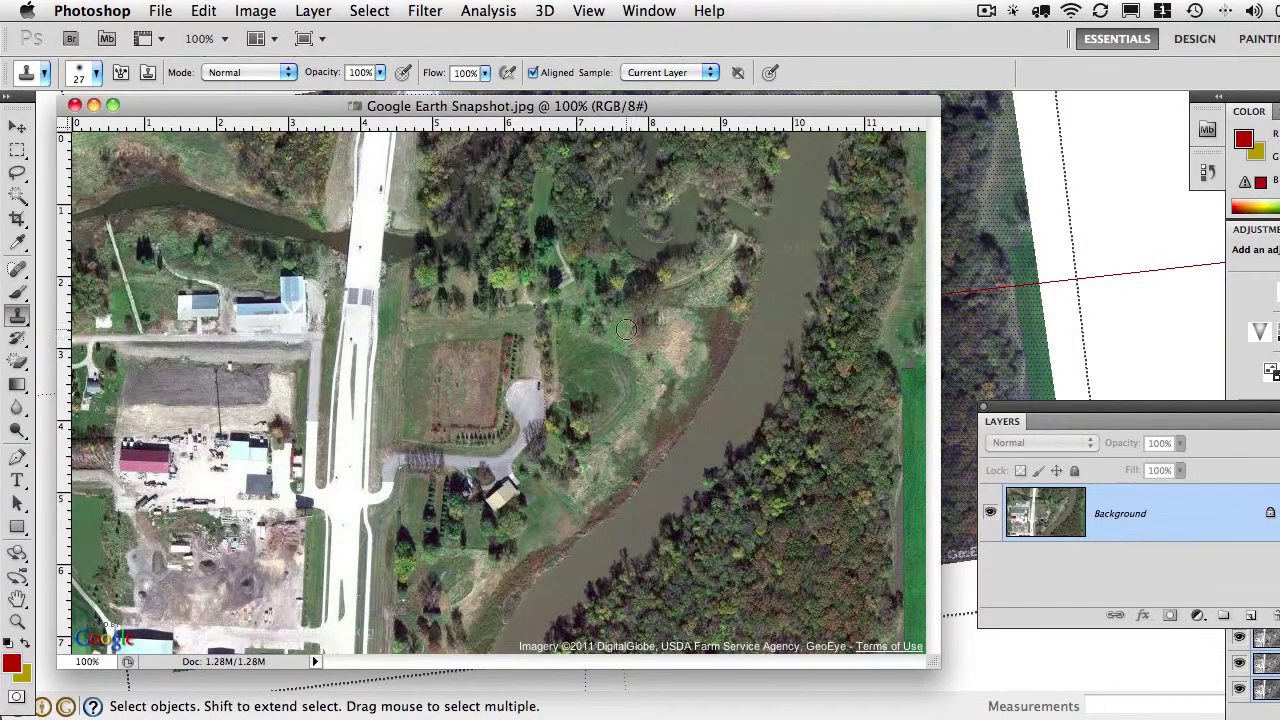
right_click(607, 387)
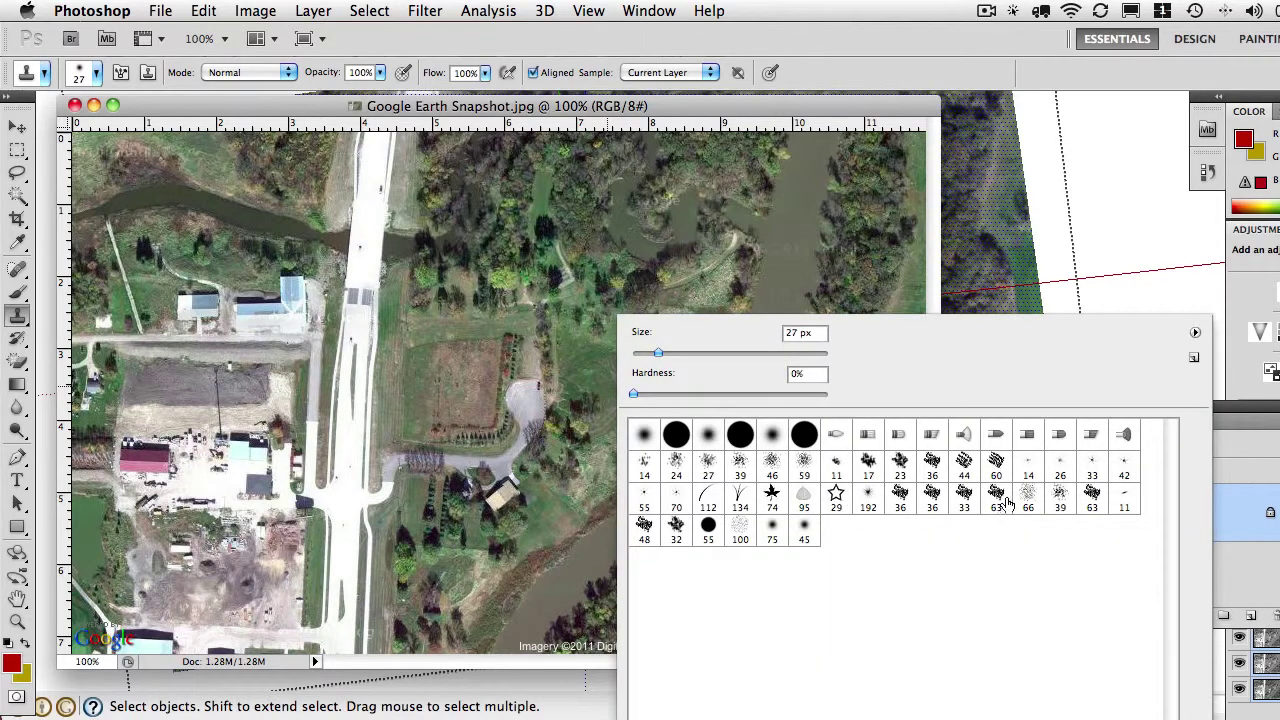
click(671, 540)
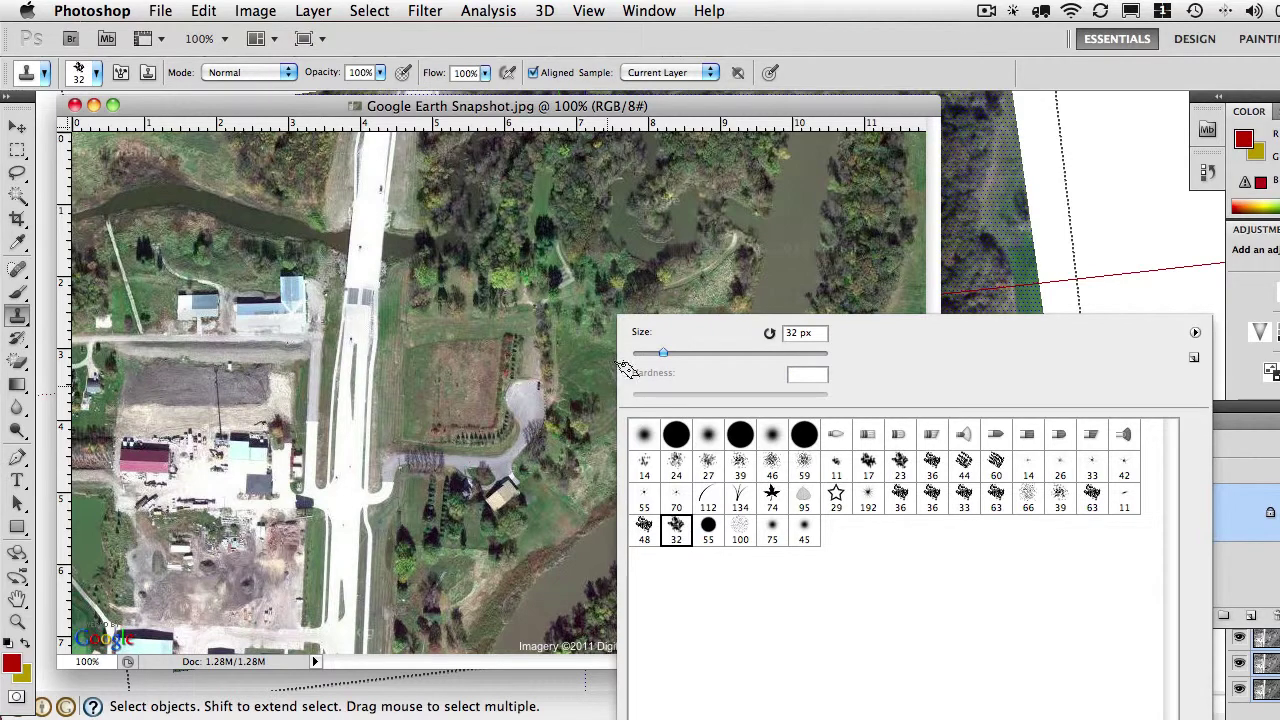
drag(670, 356, 684, 354)
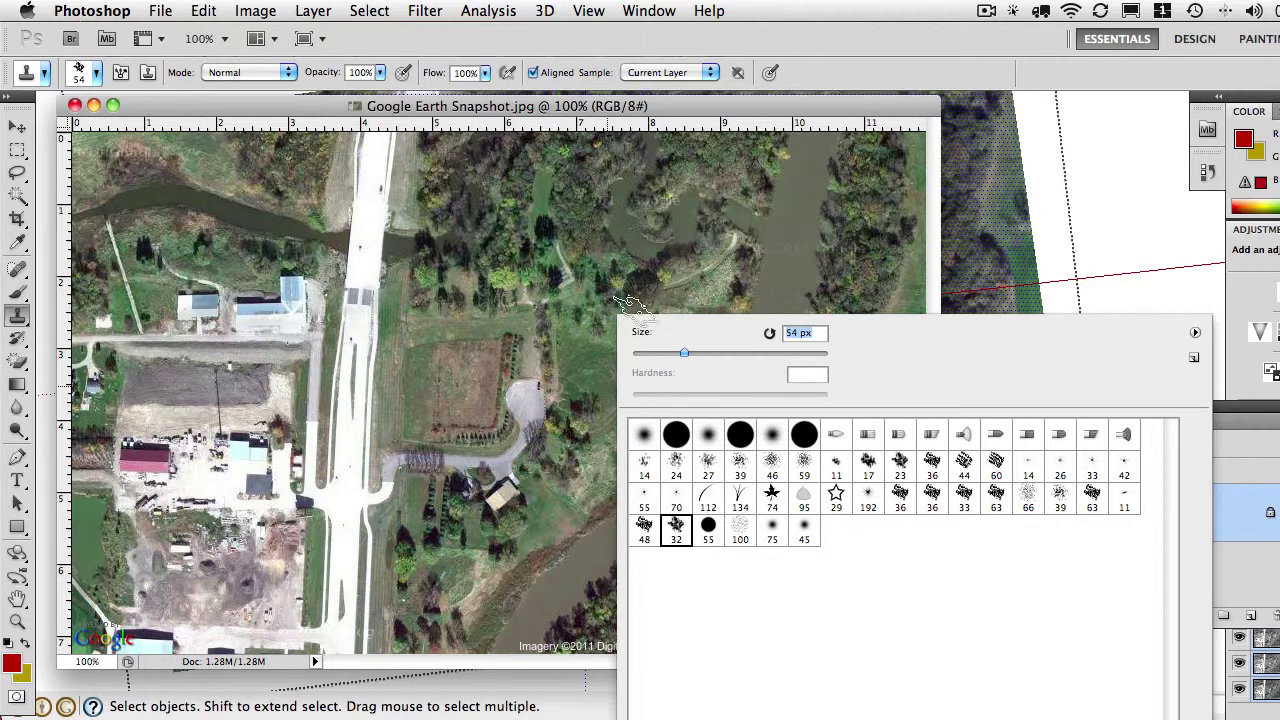
click(771, 436)
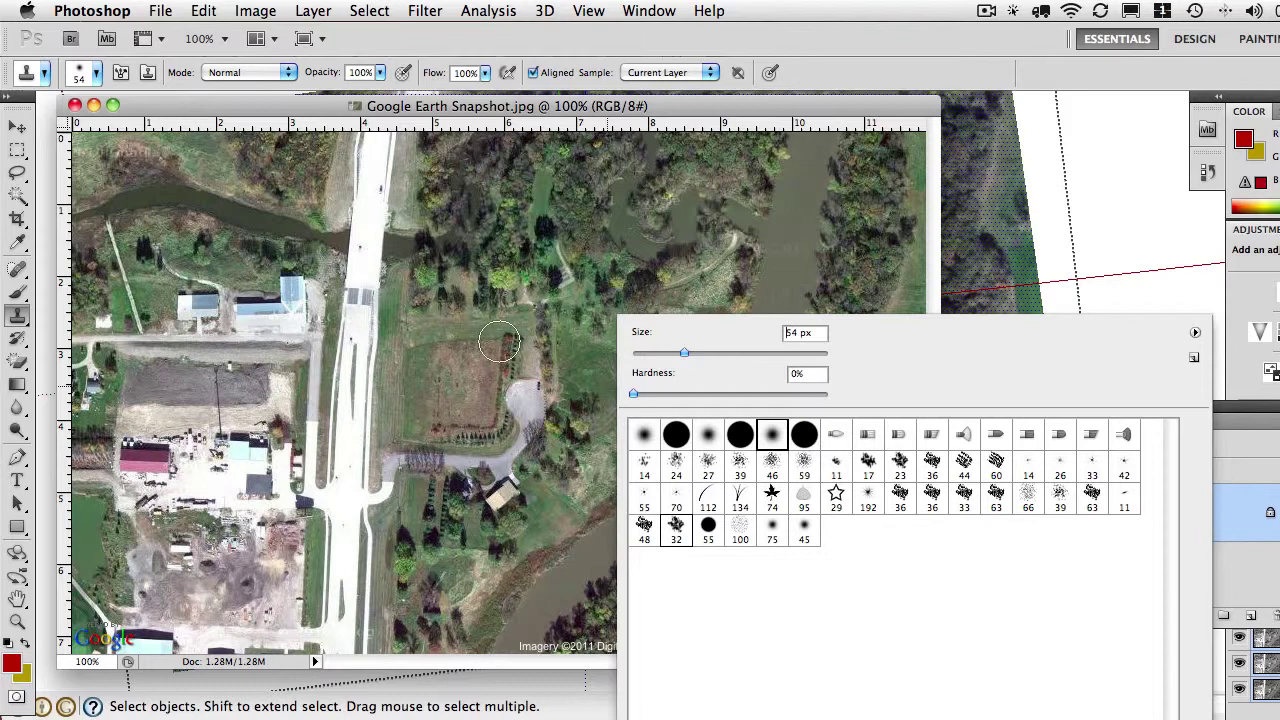
click(597, 325)
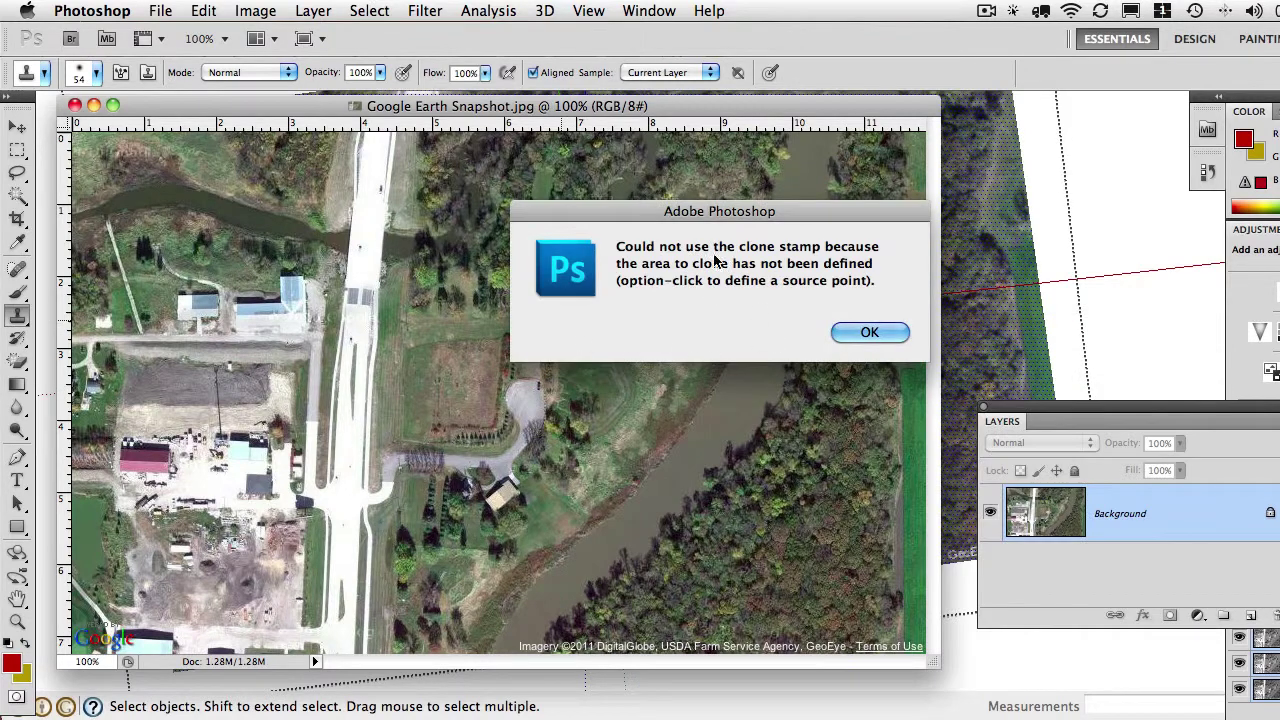
click(869, 332)
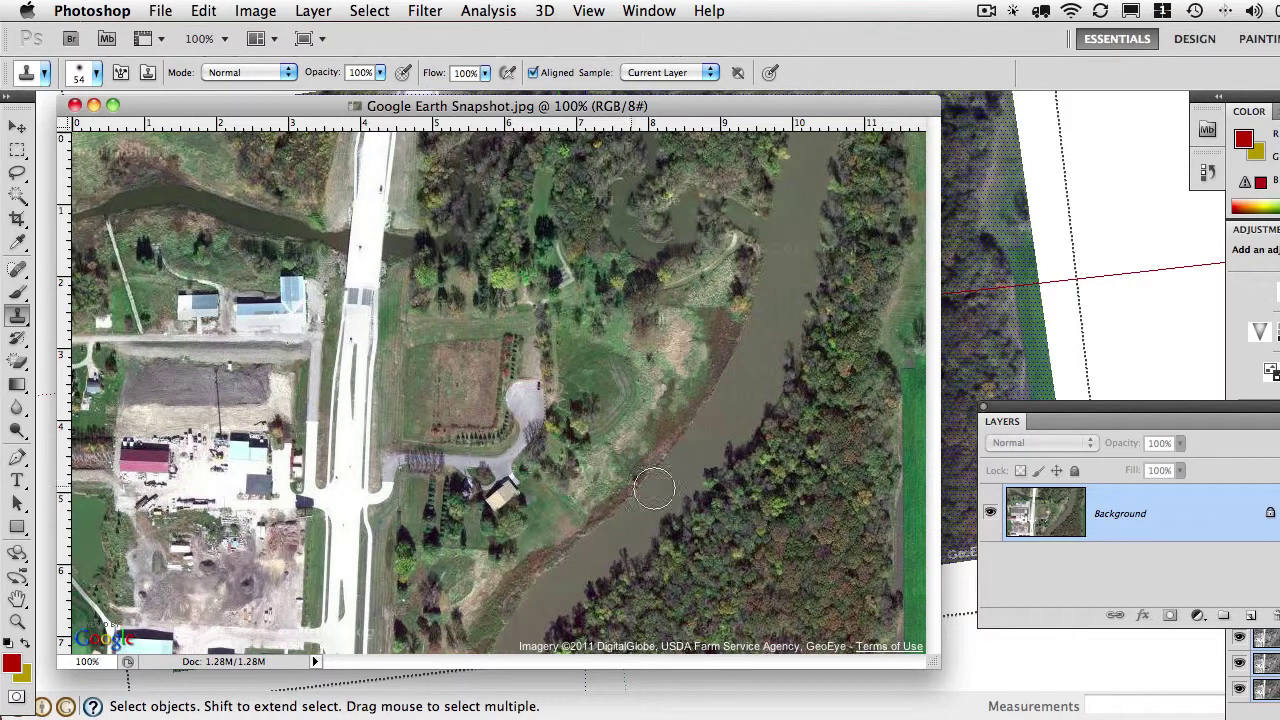
Sample the forest east of the river, clone trees onto the grassy field, and undo the last stroke
alt+click(775, 507)
drag(777, 501, 777, 507)
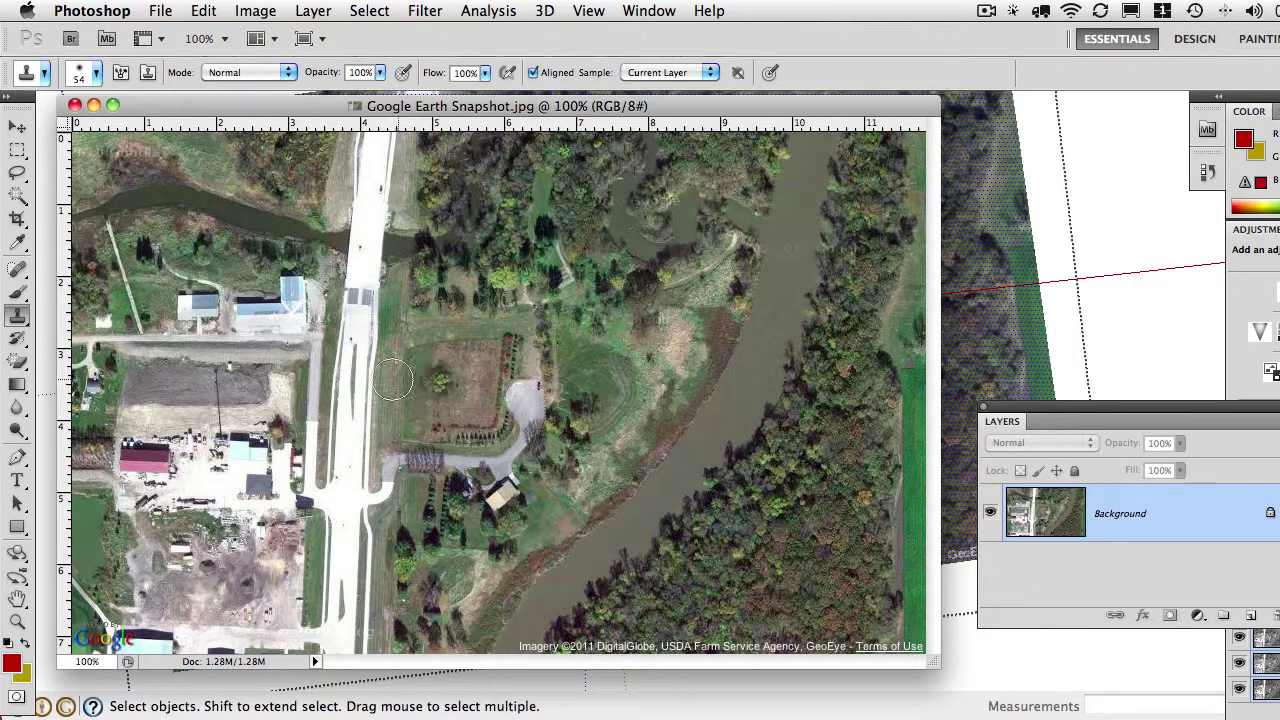
drag(601, 411, 636, 381)
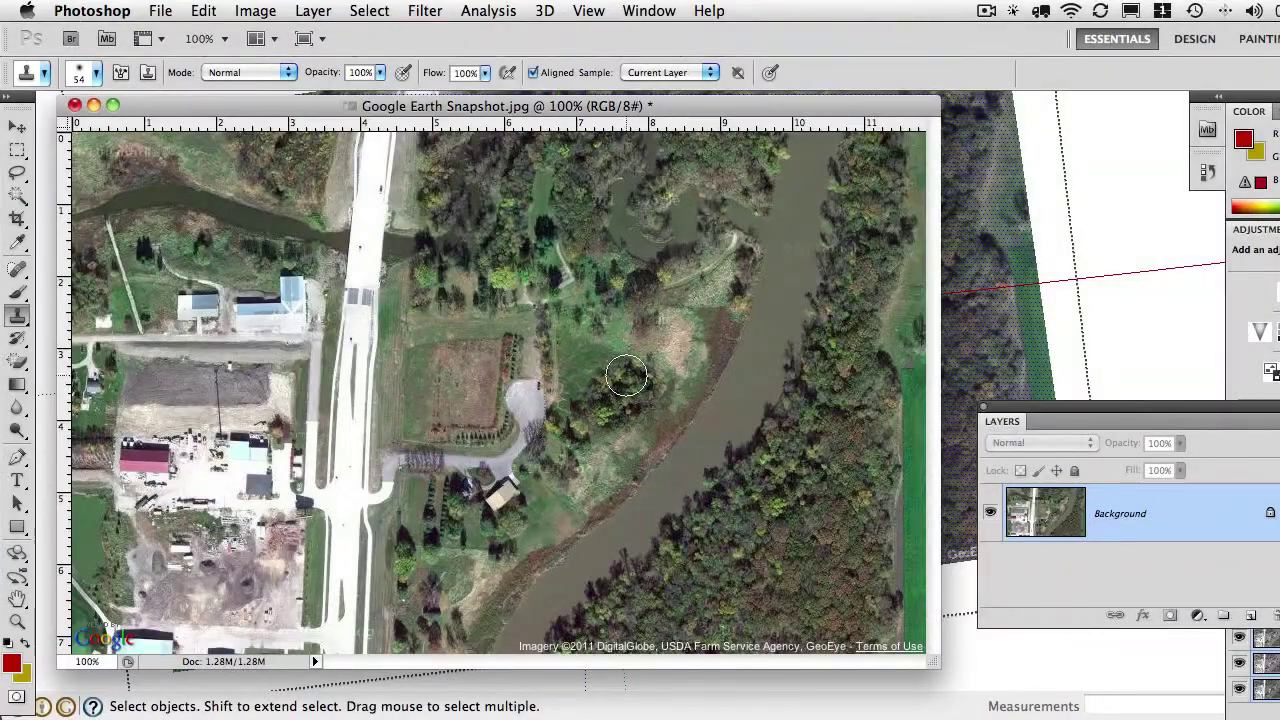
click(625, 369)
mouse_move(639, 366)
mouse_down()
mouse_move(554, 339)
mouse_move(538, 381)
mouse_move(501, 382)
mouse_move(549, 293)
mouse_move(605, 283)
mouse_move(611, 262)
mouse_move(573, 250)
mouse_move(571, 270)
mouse_move(620, 255)
mouse_up()
key(super+z)
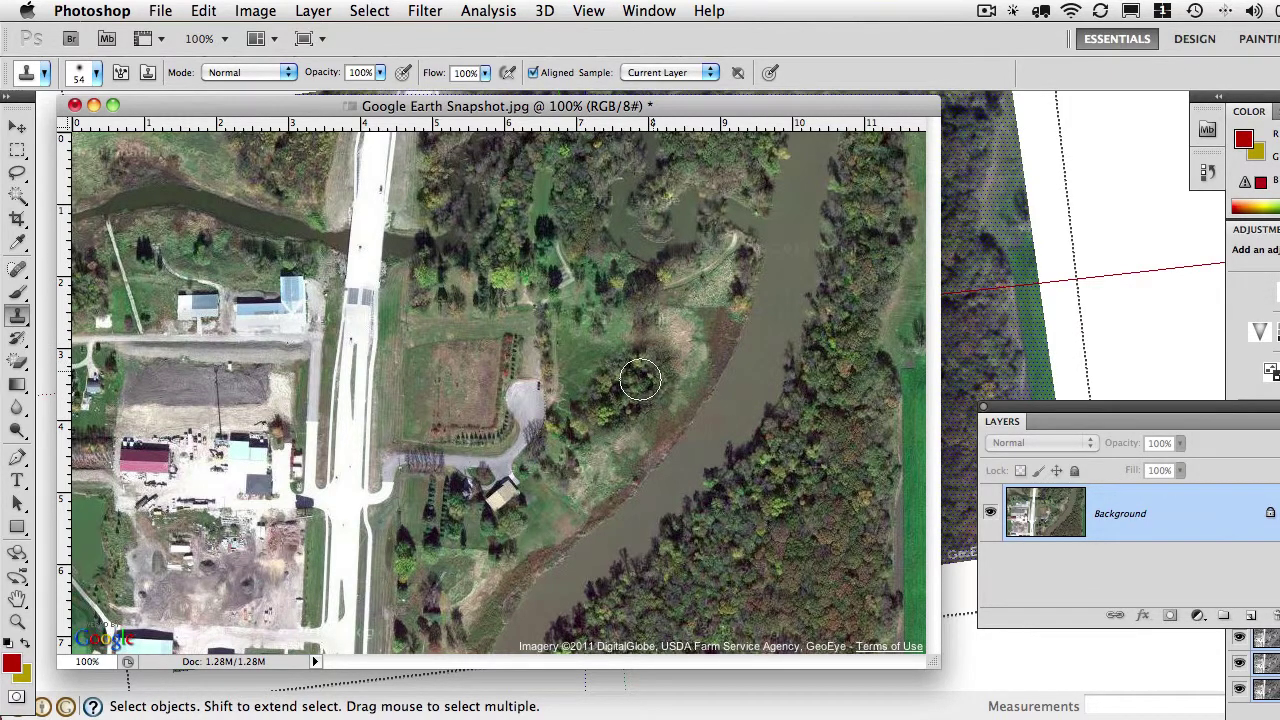
Sample a new source in the forest, clone more trees toward the paved cul-de-sac, and toggle the last stroke's undo
alt+click(799, 526)
drag(645, 442, 559, 460)
scroll(542, 406, up, 5)
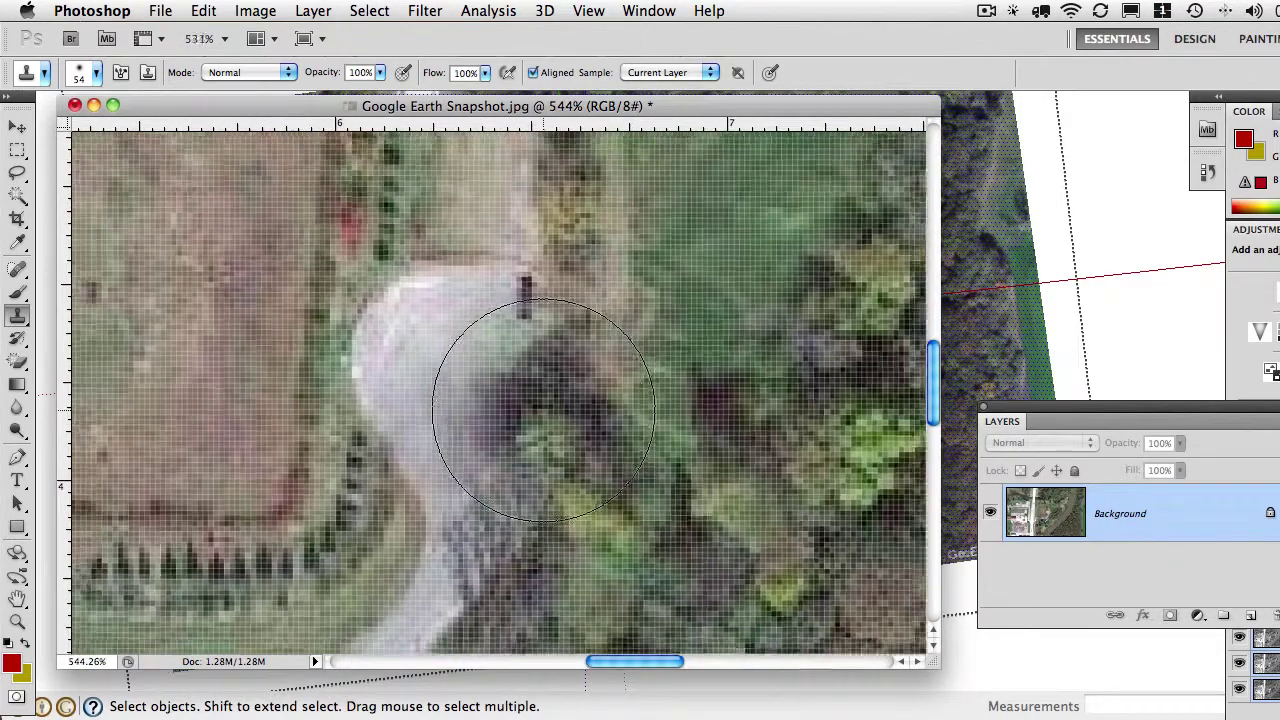
scroll(542, 406, down, 3)
scroll(495, 396, up, 2)
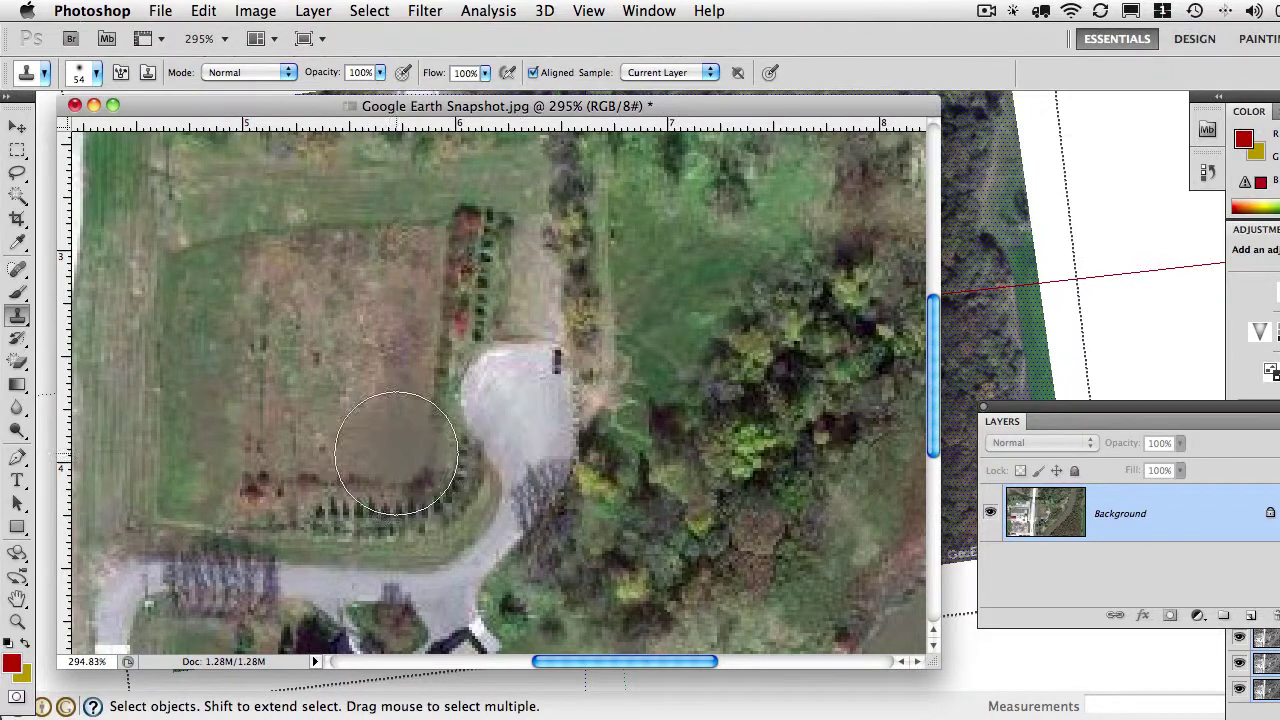
key(super+z)
key(super+z)
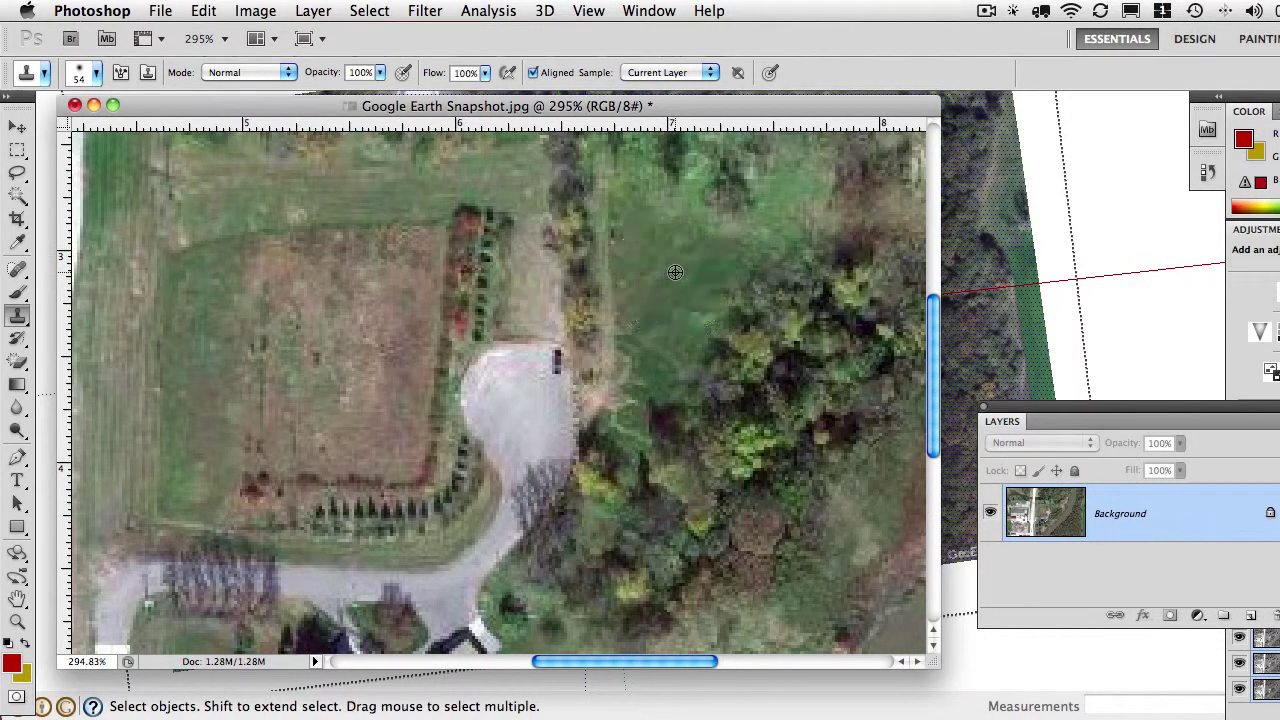
Set the clone brush size to 23 px and cover the paved cul-de-sac with cloned grass
right_click(493, 365)
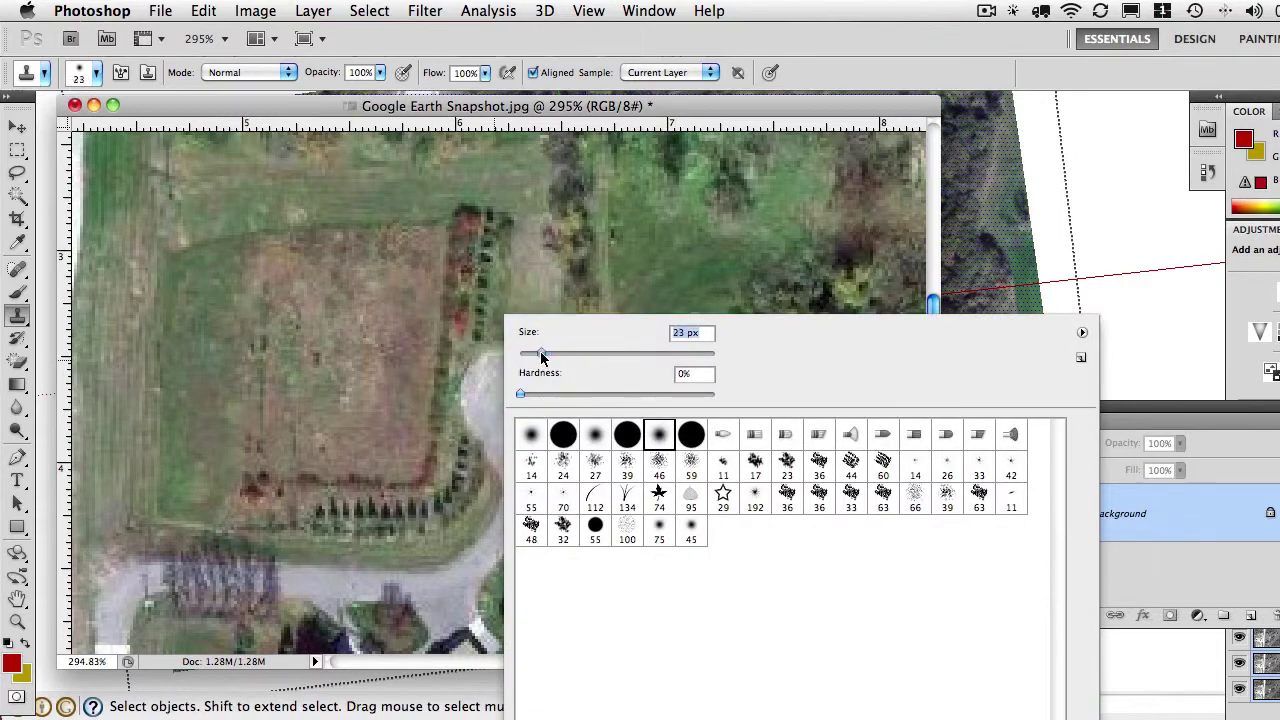
text(23)
key(Return)
mouse_move(471, 367)
mouse_down()
mouse_move(552, 359)
mouse_move(555, 419)
mouse_move(497, 409)
mouse_move(475, 425)
mouse_move(545, 427)
mouse_move(514, 452)
mouse_move(549, 465)
mouse_move(497, 459)
mouse_move(546, 430)
mouse_up()
scroll(590, 376, down, 5)
scroll(527, 343, up, 1)
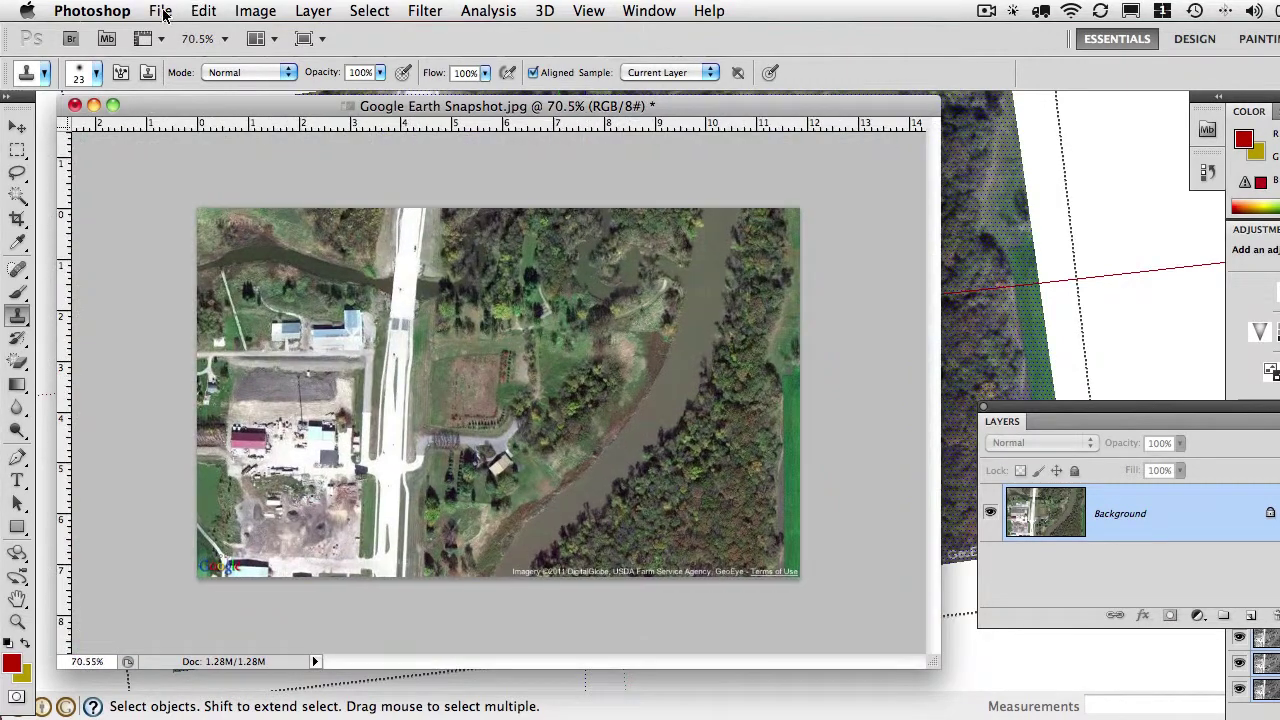
Save the edited snapshot image and switch to SketchUp to inspect the updated texture around the cul-de-sac
click(161, 12)
click(218, 304)
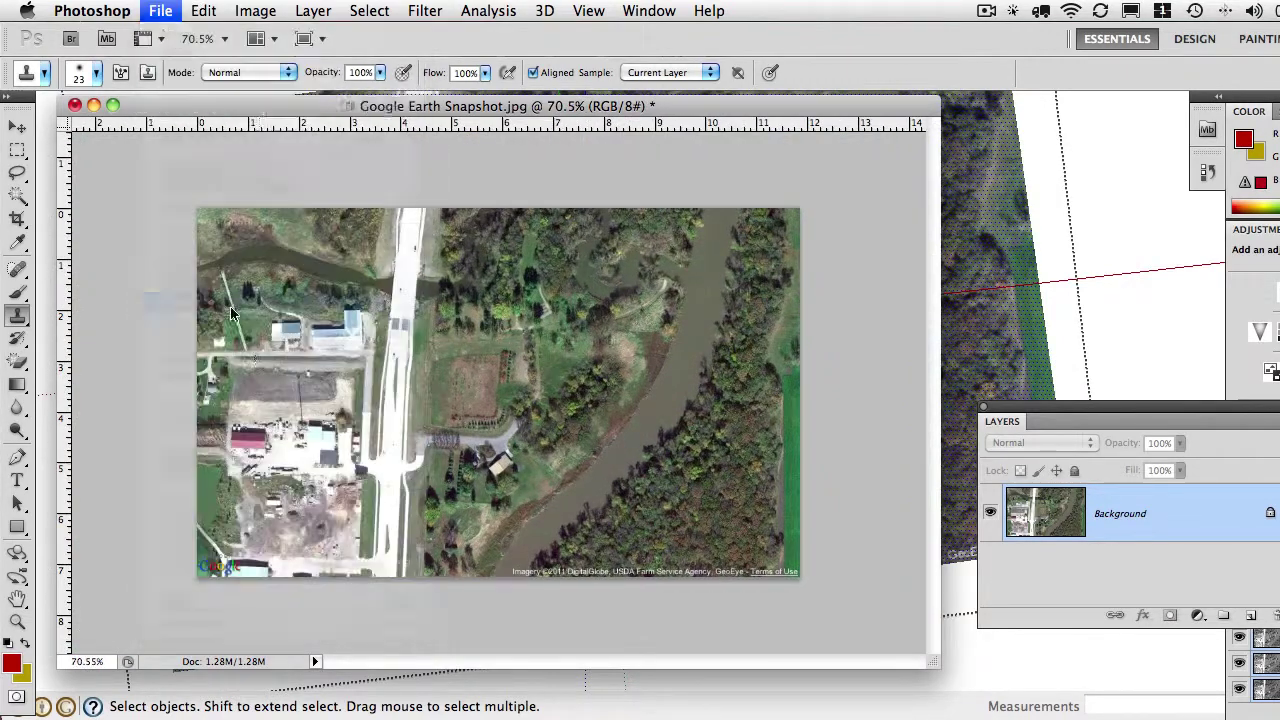
click(1055, 166)
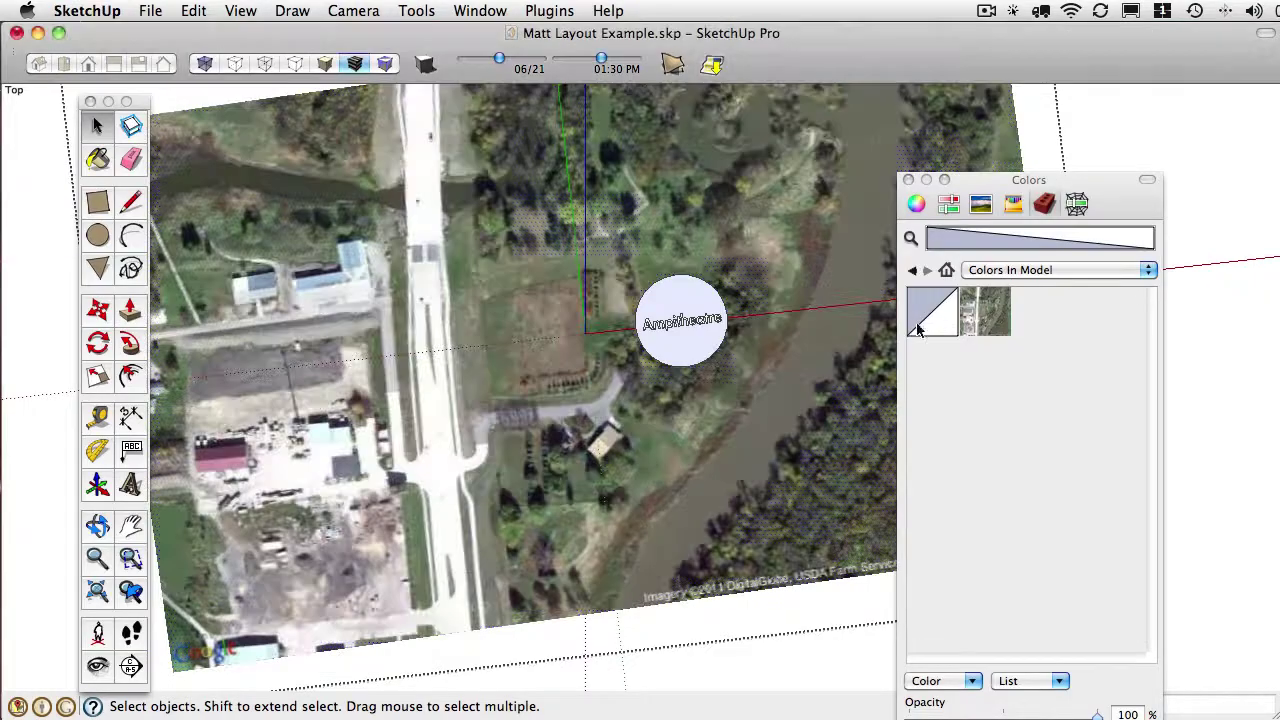
scroll(608, 384, up, 3)
drag(659, 386, 748, 220)
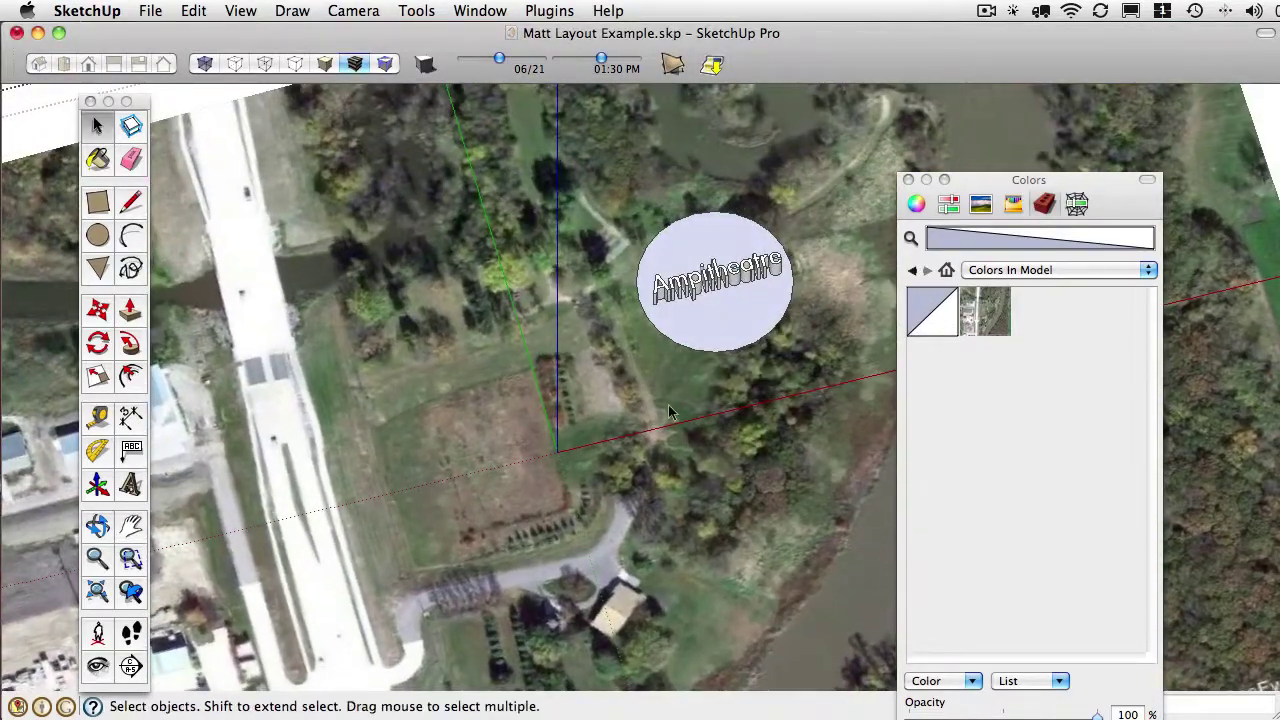
Switch to Photoshop, undo all the clone strokes, save the original image state, and return to SketchUp
key(super+Tab)
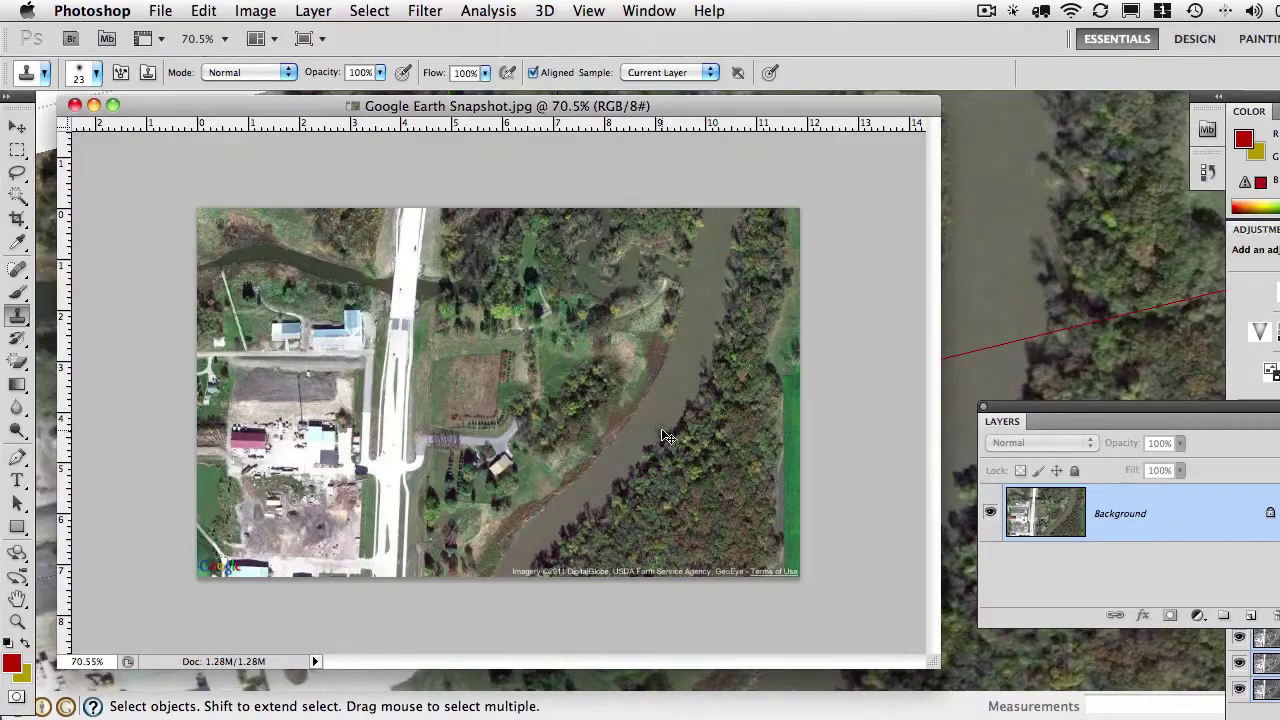
key(alt+super+z)
key(alt+super+z)
key(alt+super+z)
key(alt+super+z)
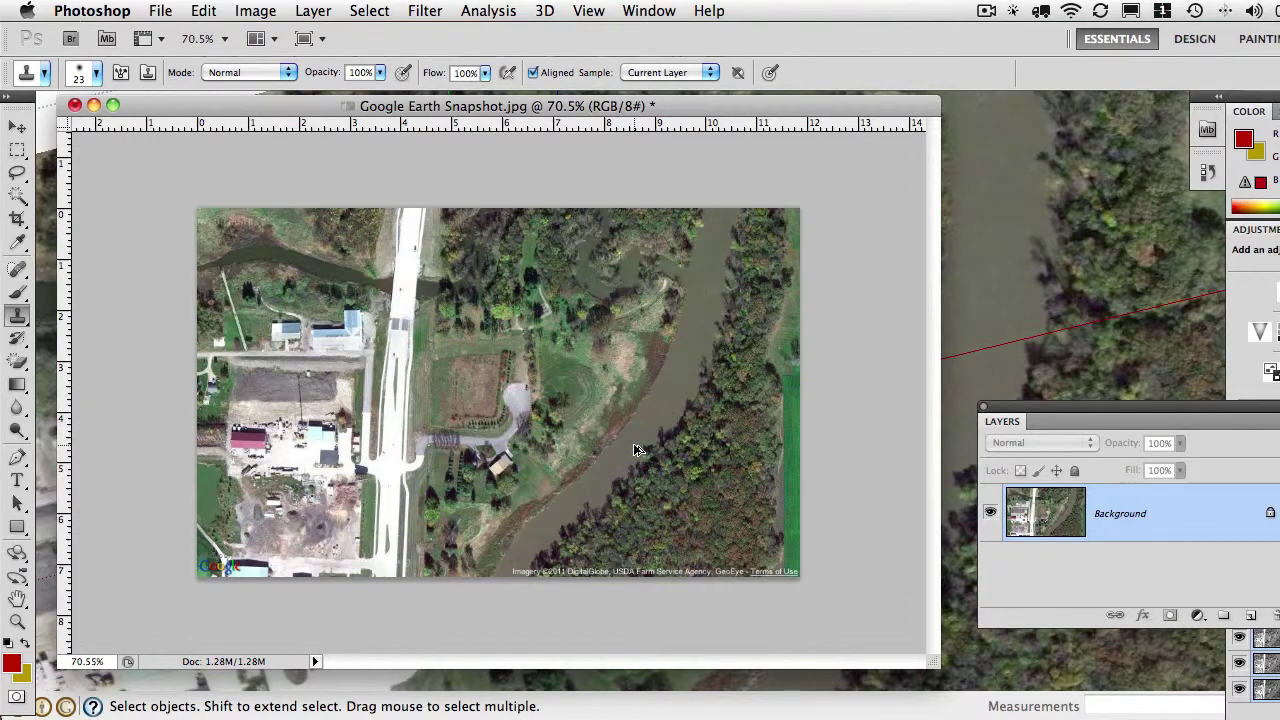
key(super+alt+z)
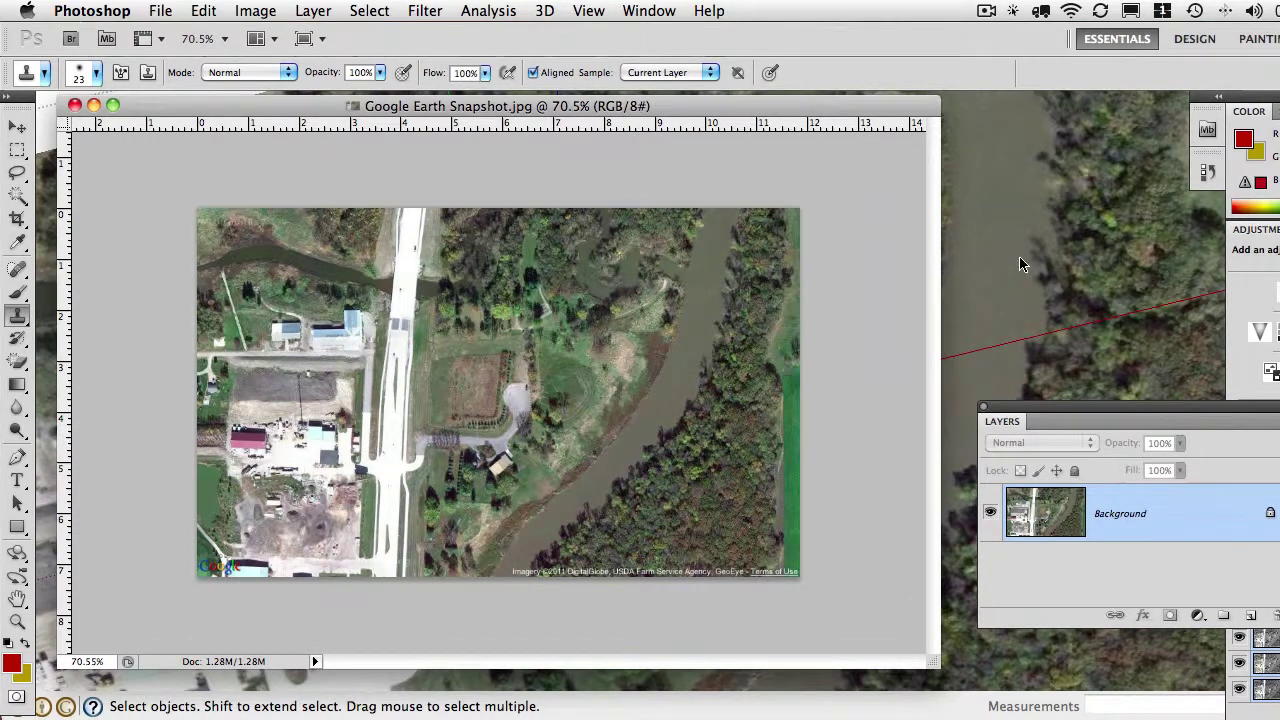
click(1019, 263)
Switch to Photoshop, activate the Move tool, and examine the snapshot's individual pixels beside the paved cul-de-sac
key(super+Tab)
scroll(516, 362, up, 10)
scroll(550, 390, down, 8)
scroll(527, 361, up, 5)
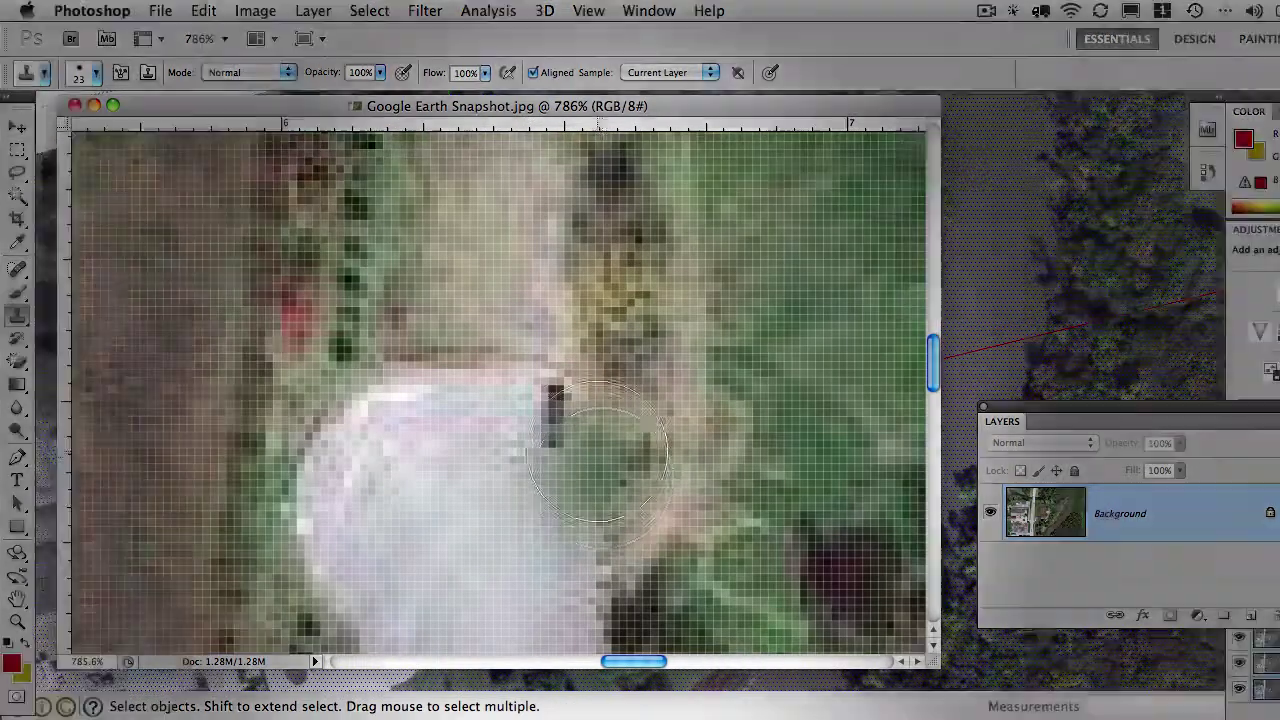
click(530, 415)
key(super+z)
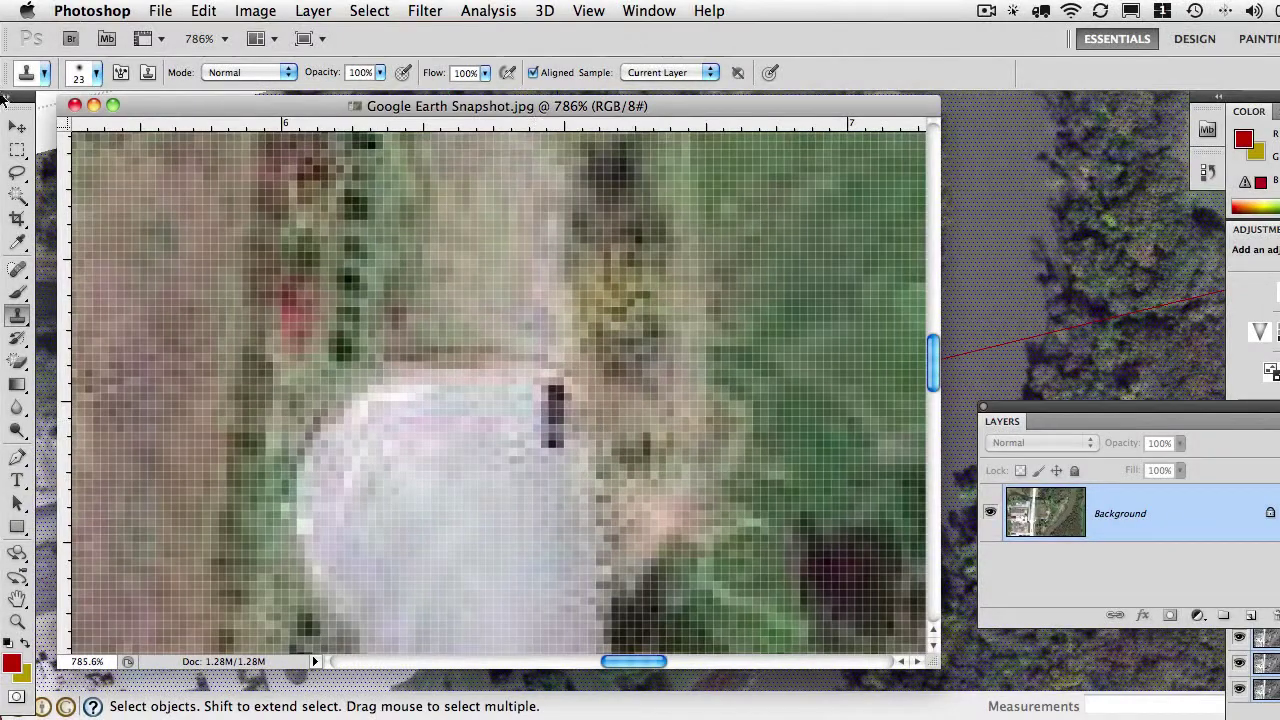
click(8, 125)
scroll(509, 409, up, 2)
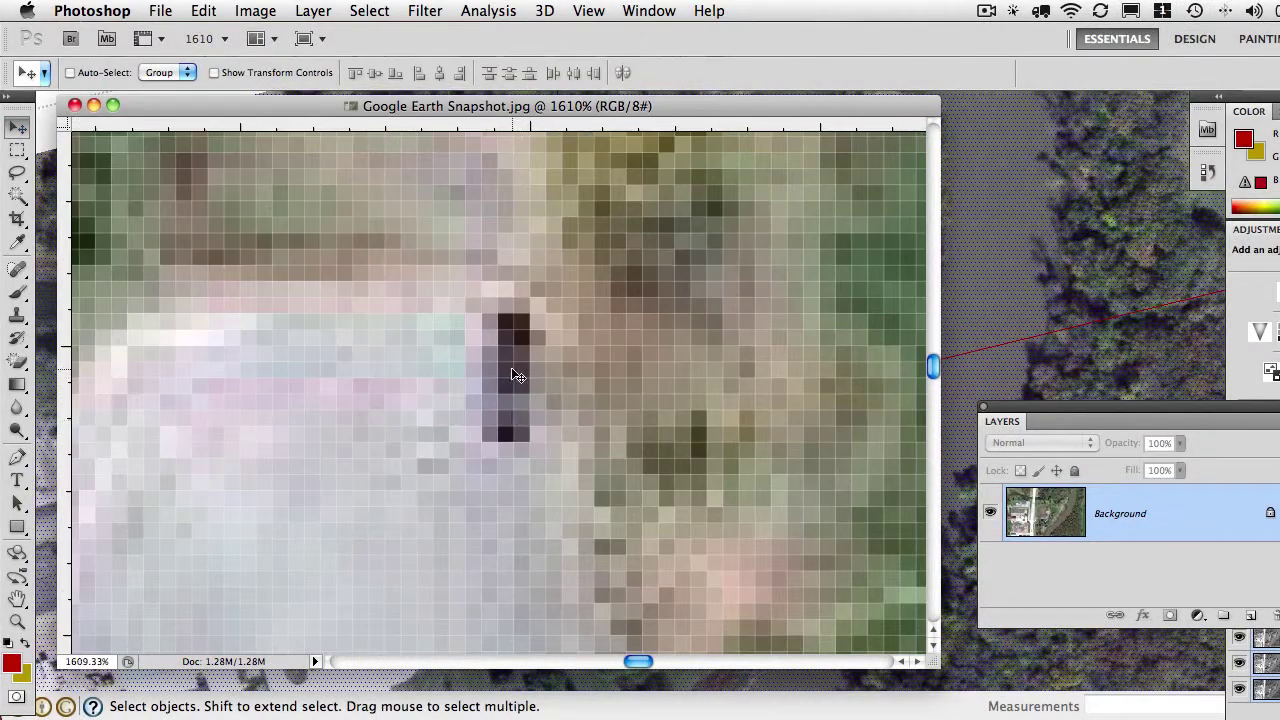
scroll(510, 377, down, 5)
scroll(509, 377, up, 2)
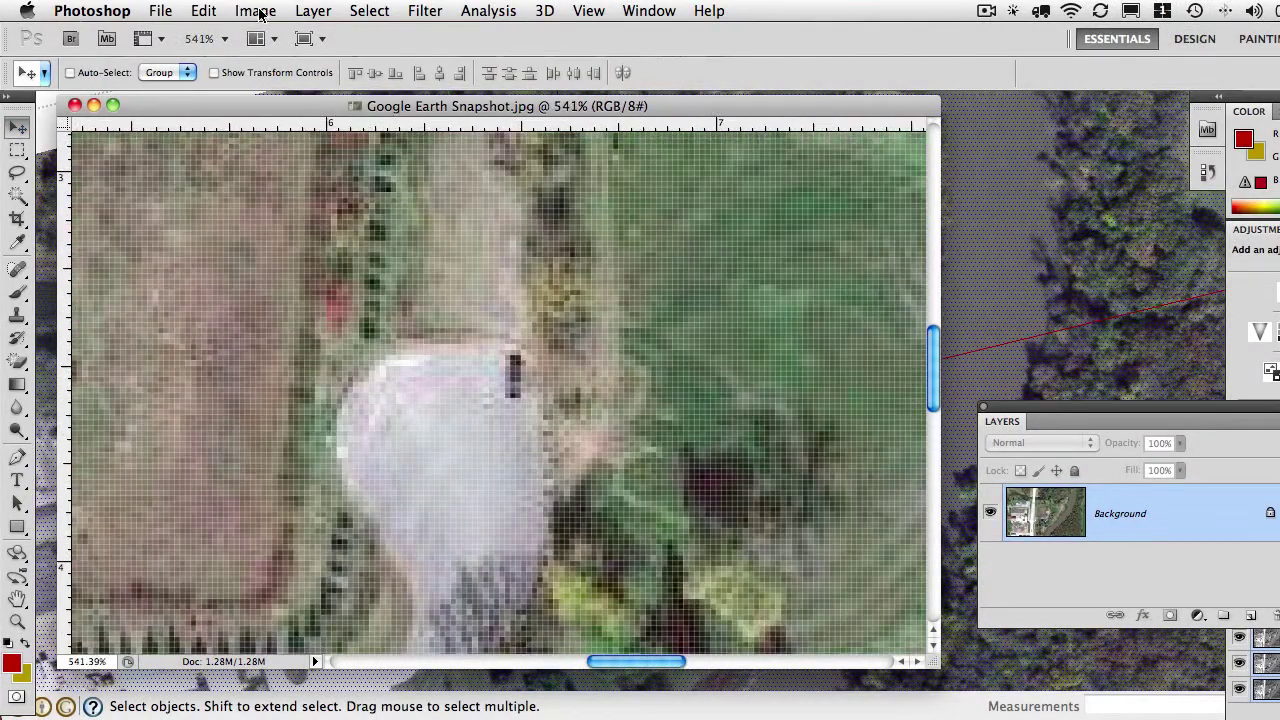
click(255, 10)
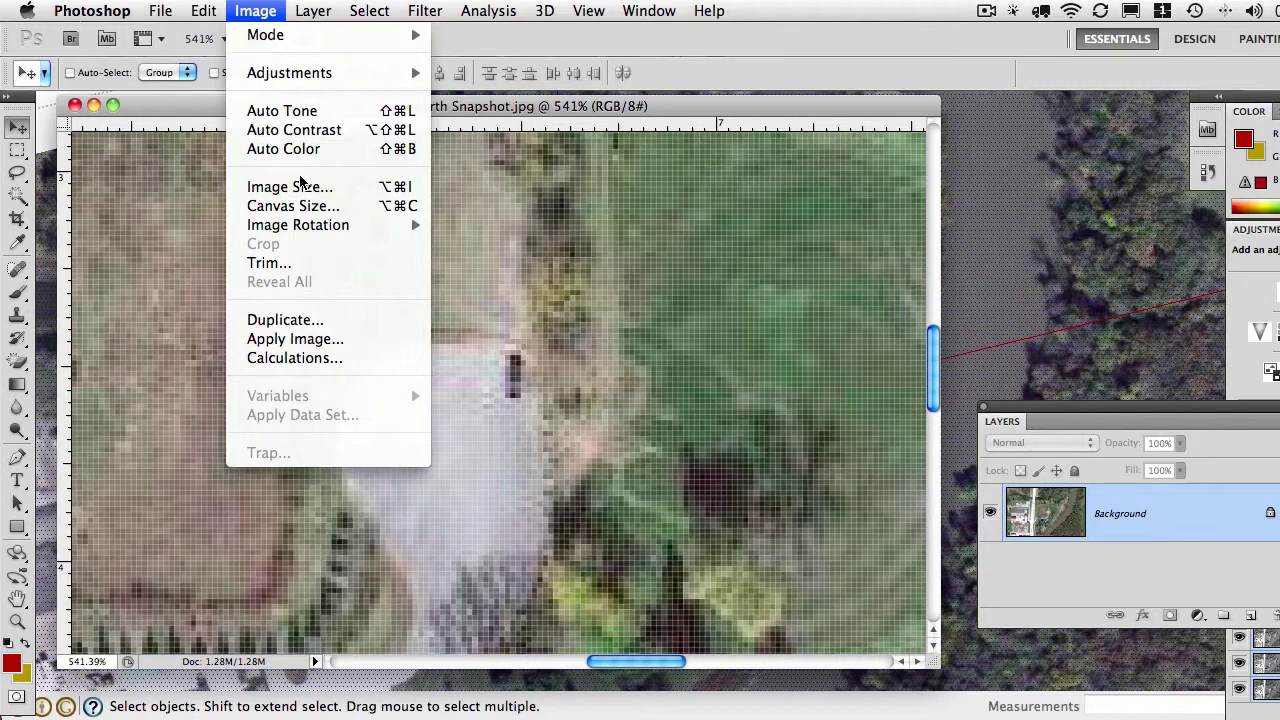
click(567, 430)
scroll(545, 402, down, 6)
scroll(547, 408, up, 1)
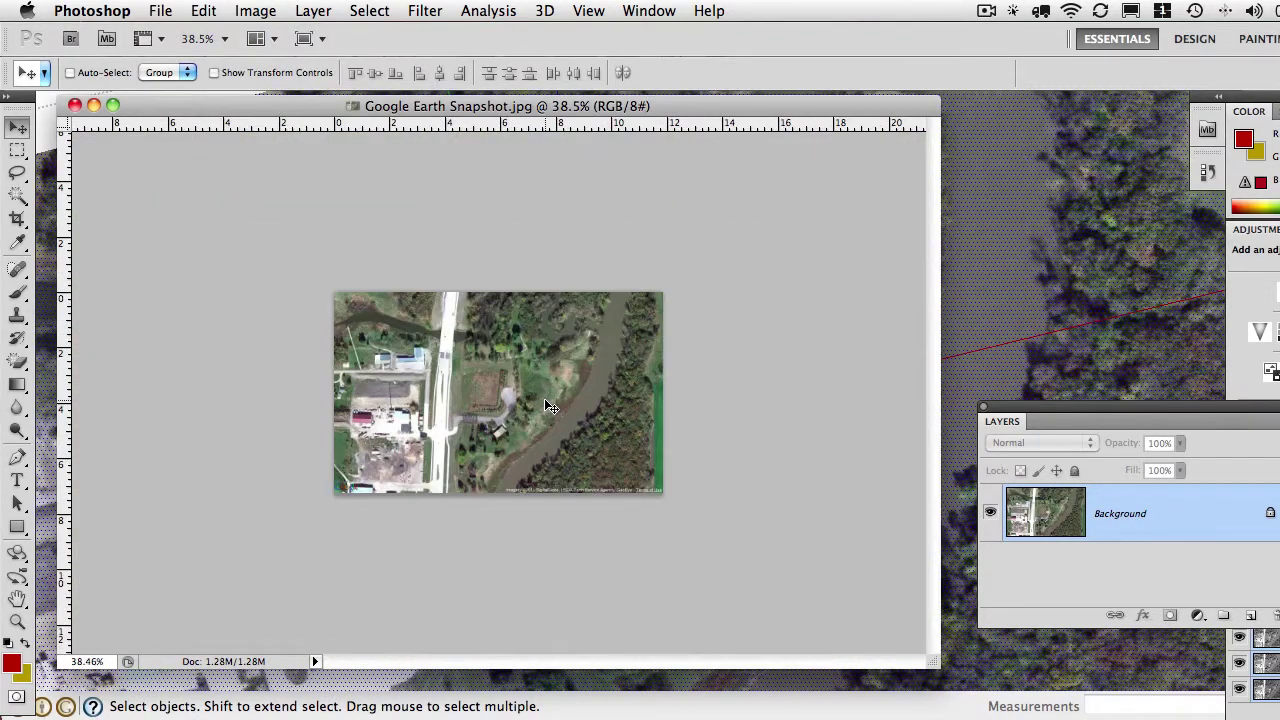
Open the image 2010_lions_gePro.jpg from the 022311 folder in Downloads
key(super+o)
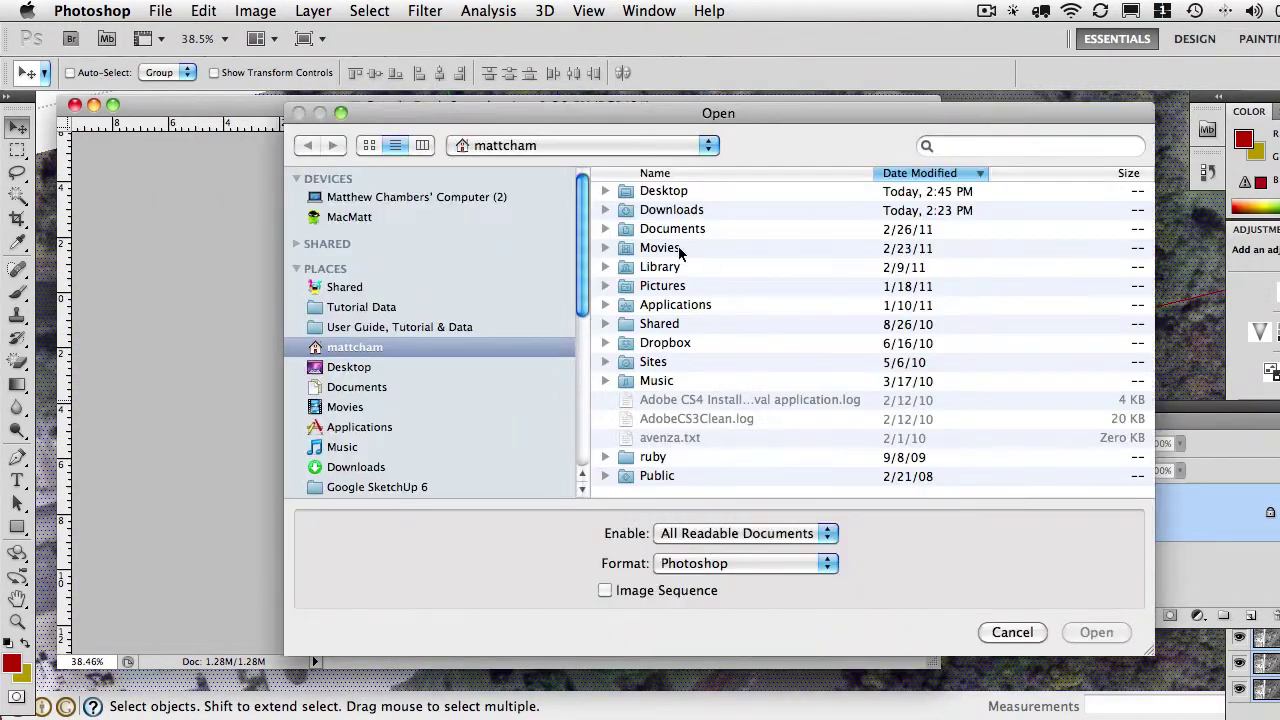
click(358, 467)
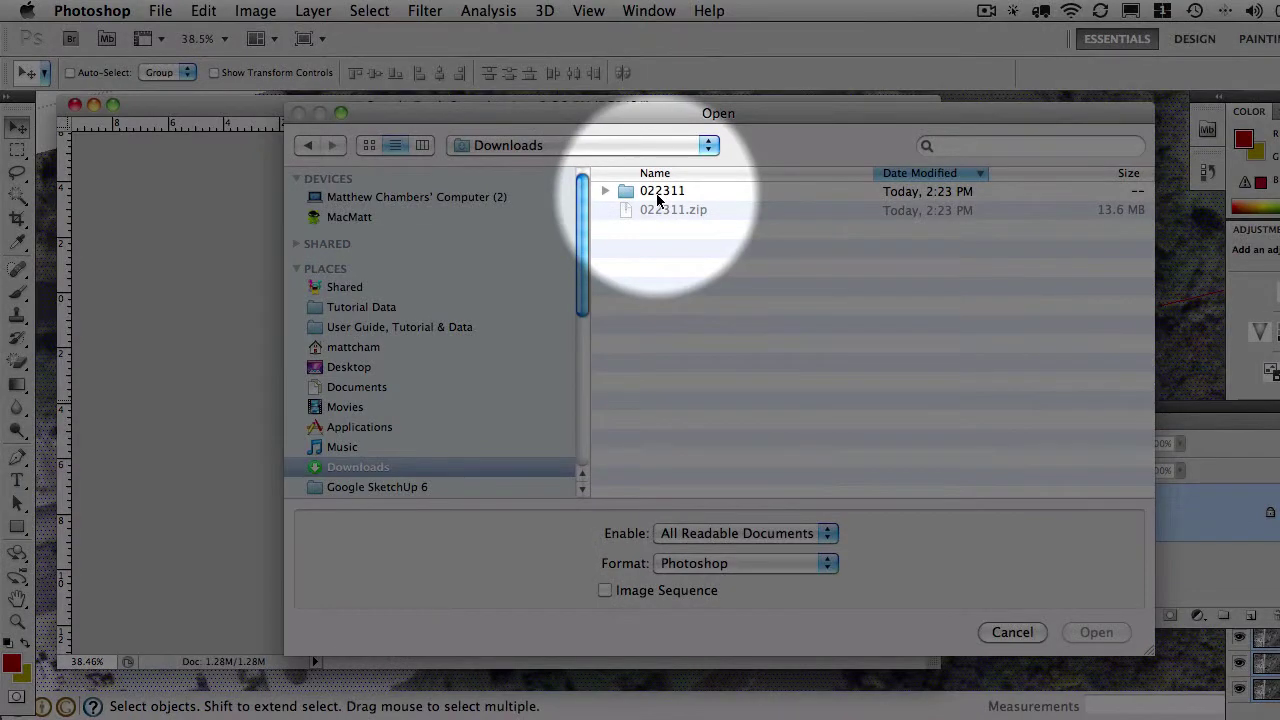
double_click(658, 193)
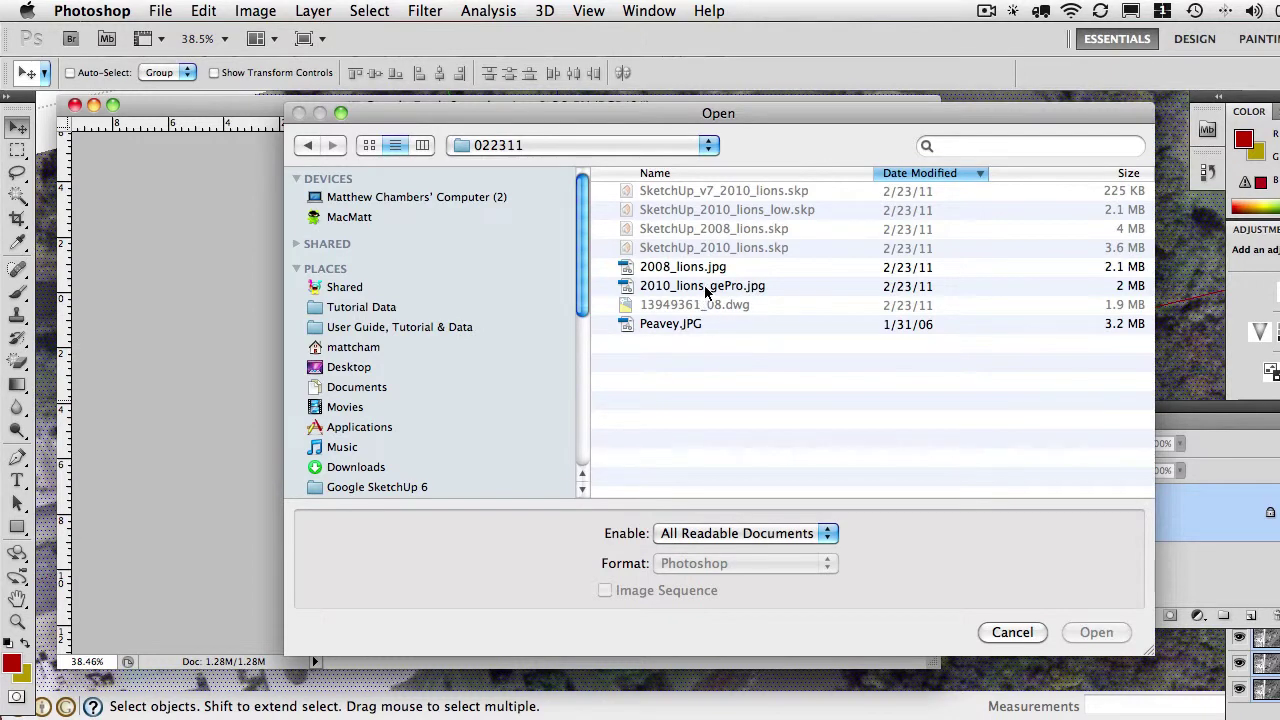
click(705, 290)
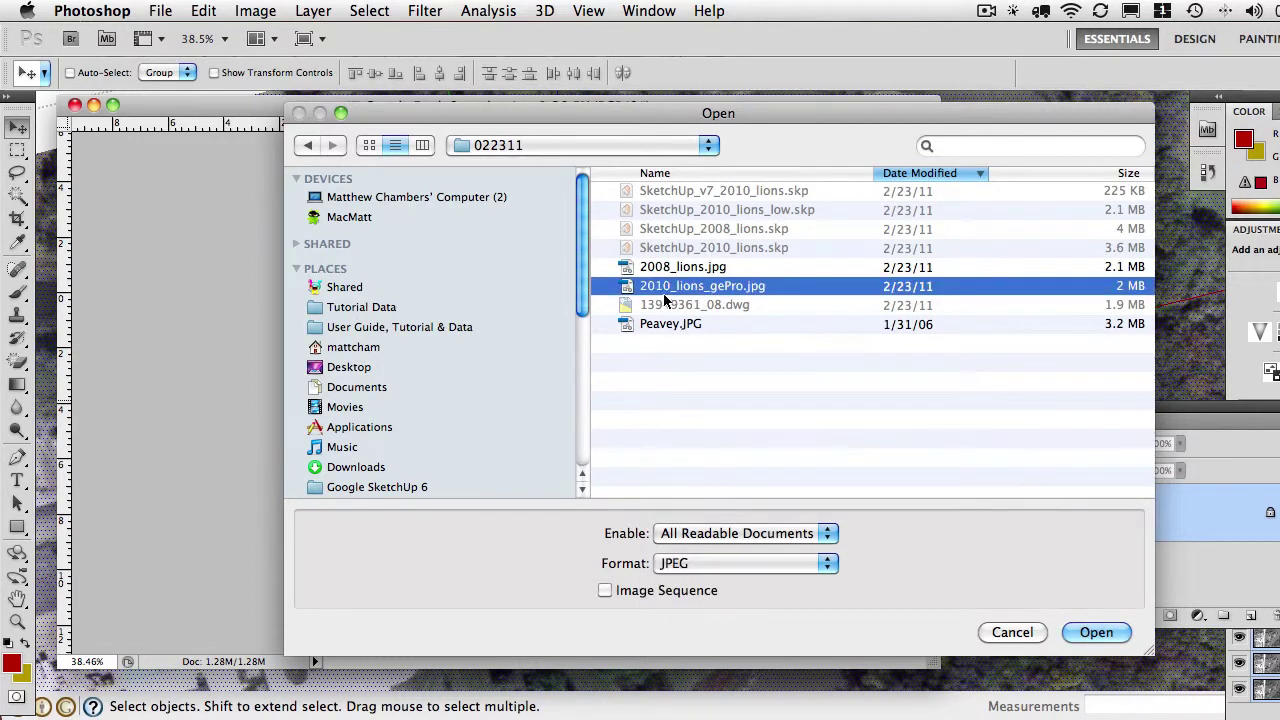
click(1094, 632)
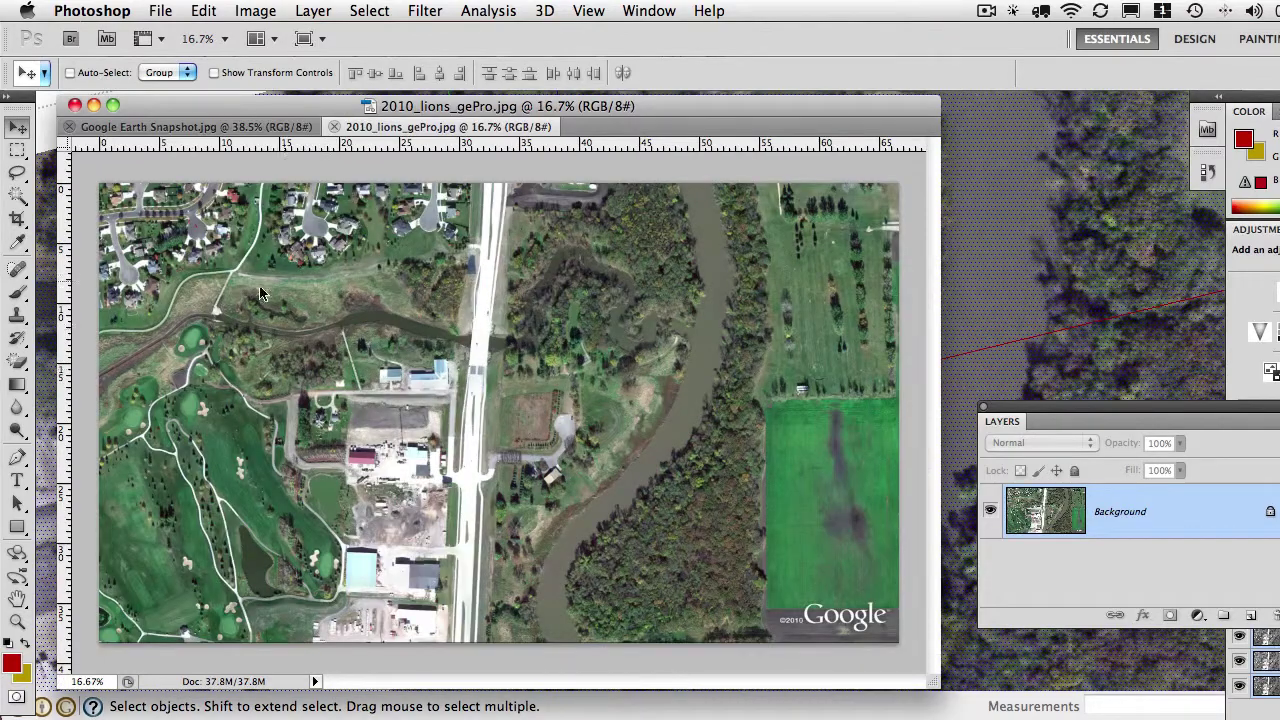
Examine the pixel detail around the paved cul-de-sac in 2010_lions_gePro.jpg and return to the full image
scroll(565, 421, up, 10)
scroll(463, 373, down, 5)
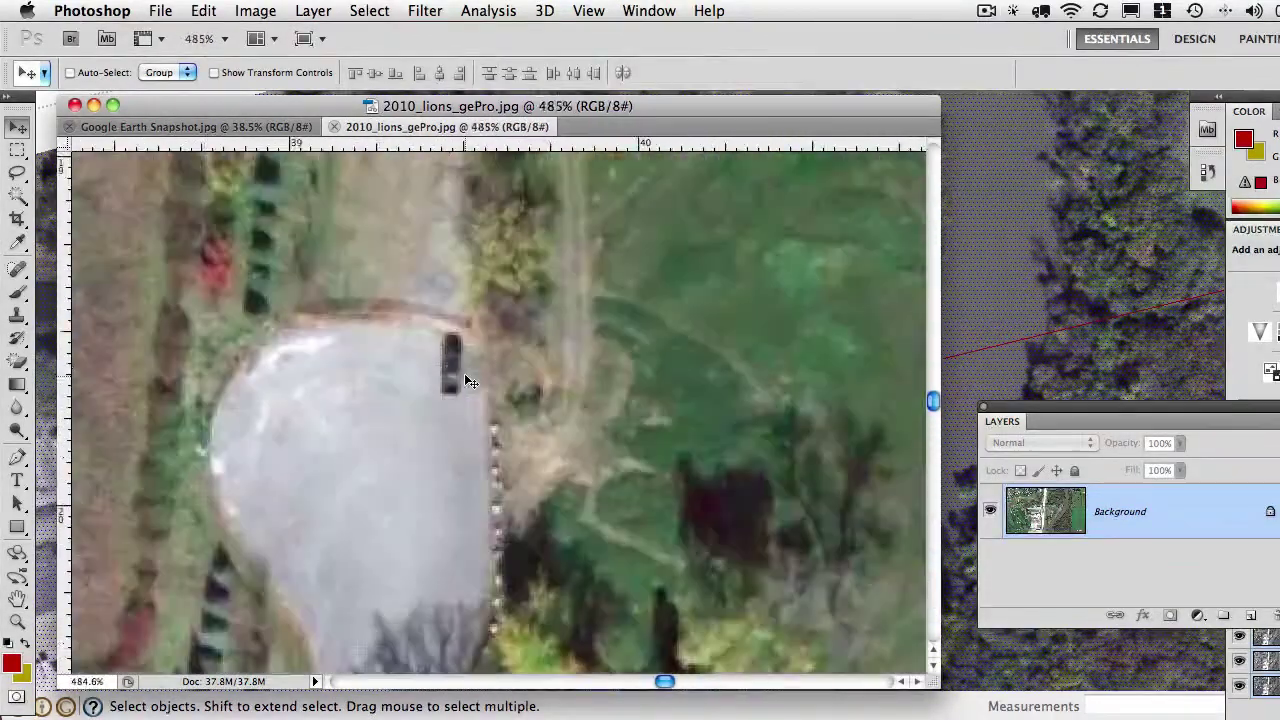
scroll(446, 368, up, 1)
scroll(446, 372, up, 3)
scroll(446, 372, down, 1)
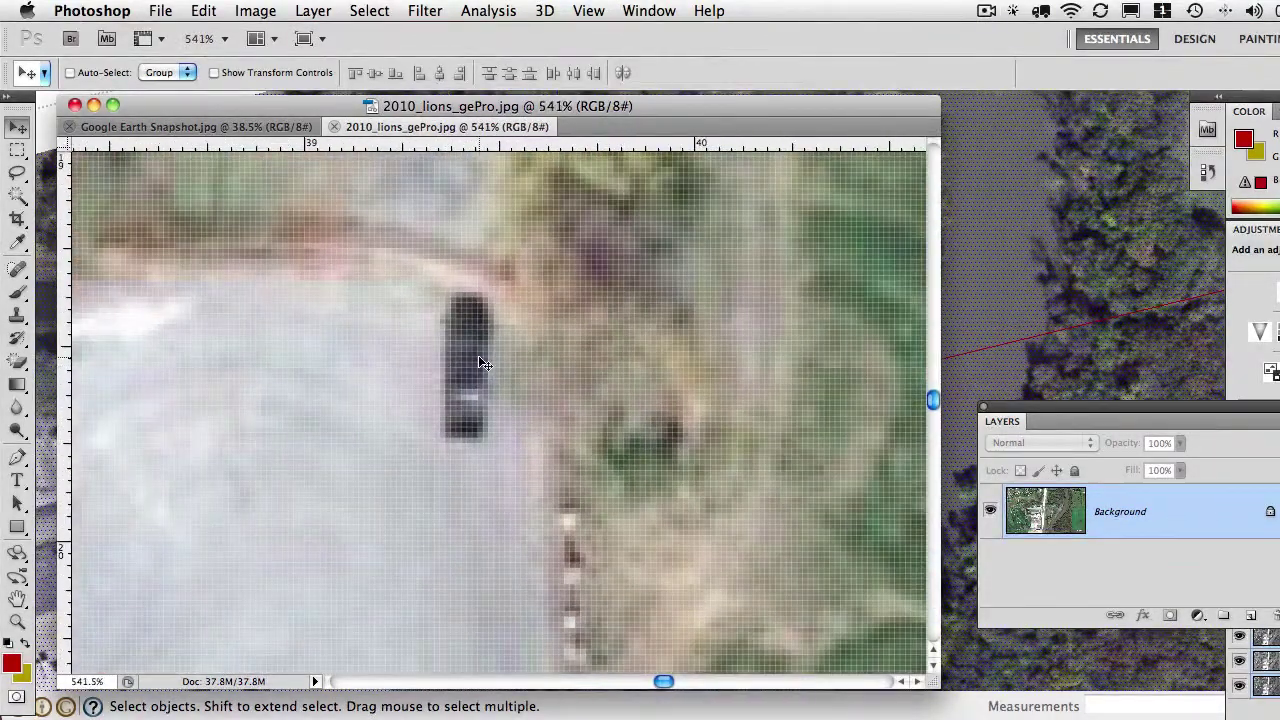
scroll(478, 362, down, 7)
scroll(497, 351, down, 3)
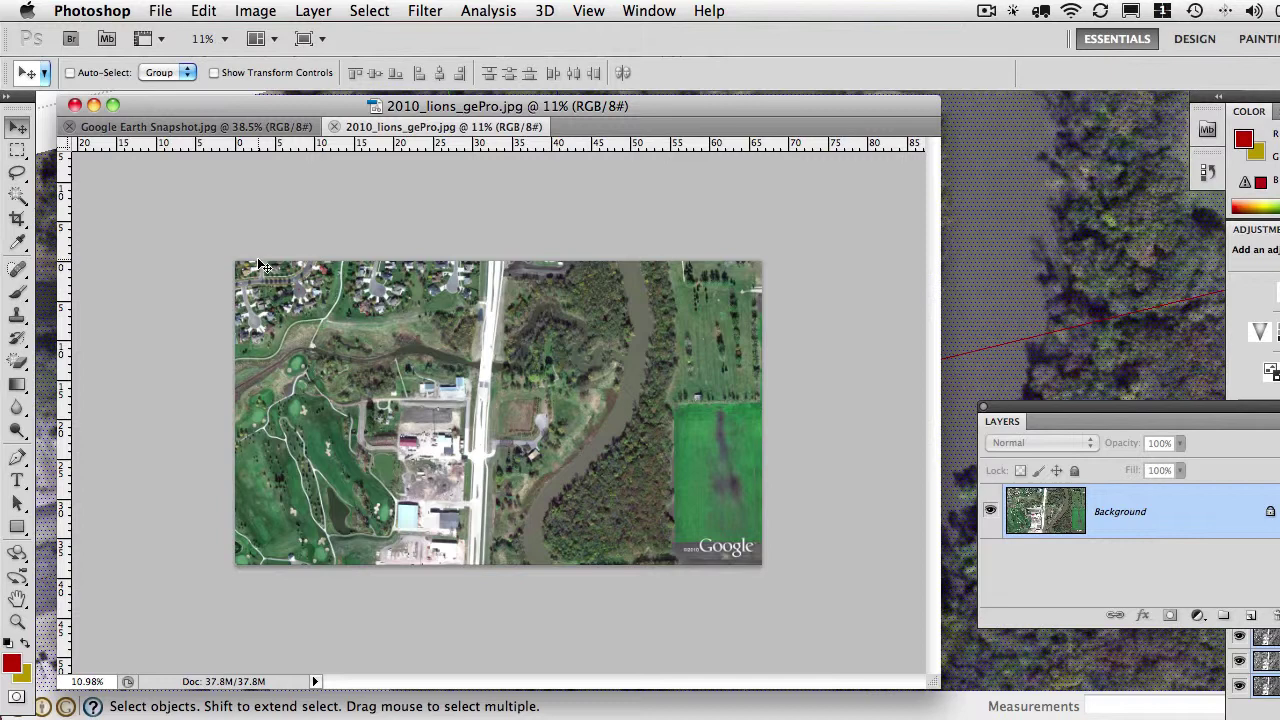
Copy the entire 2010_lions_gePro.jpg image and paste it into Google Earth Snapshot.jpg as a new layer
key(super+a)
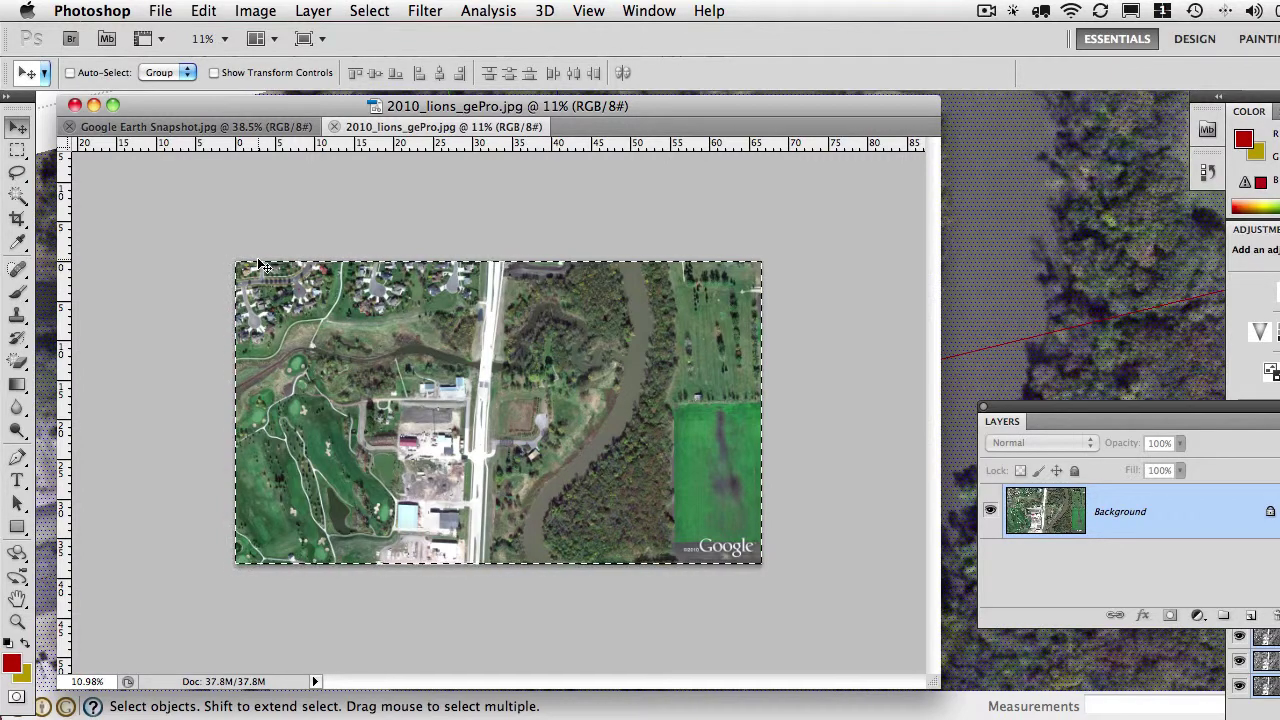
click(267, 127)
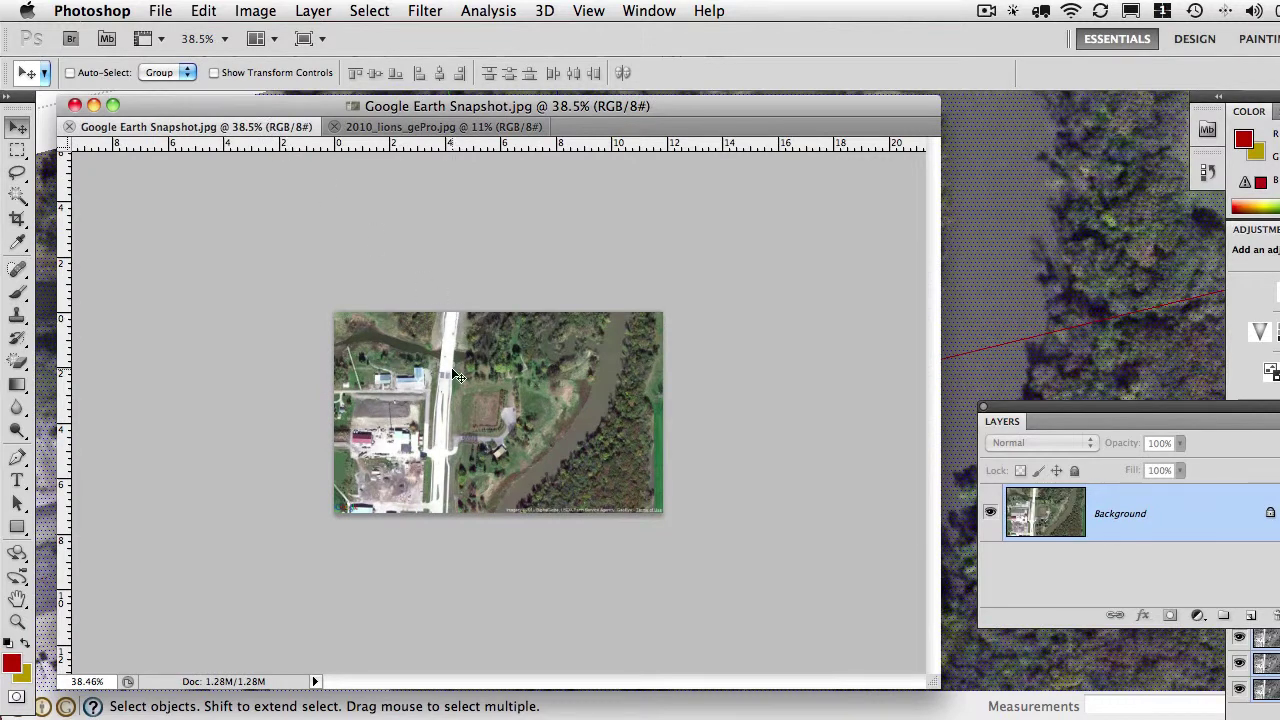
key(super+v)
Try to scale the pasted layer to about 27% width and 30% height over the snapshot, and delete the layer
key(super+t)
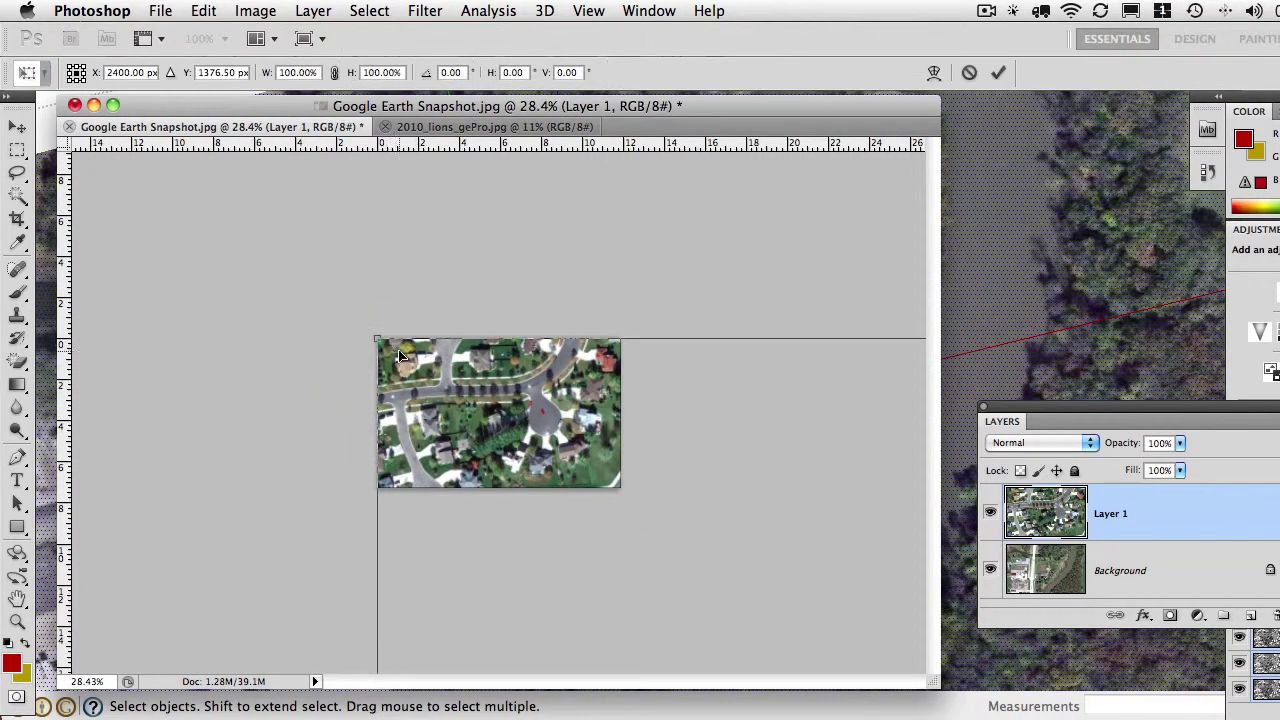
drag(381, 343, 581, 455)
drag(681, 537, 359, 326)
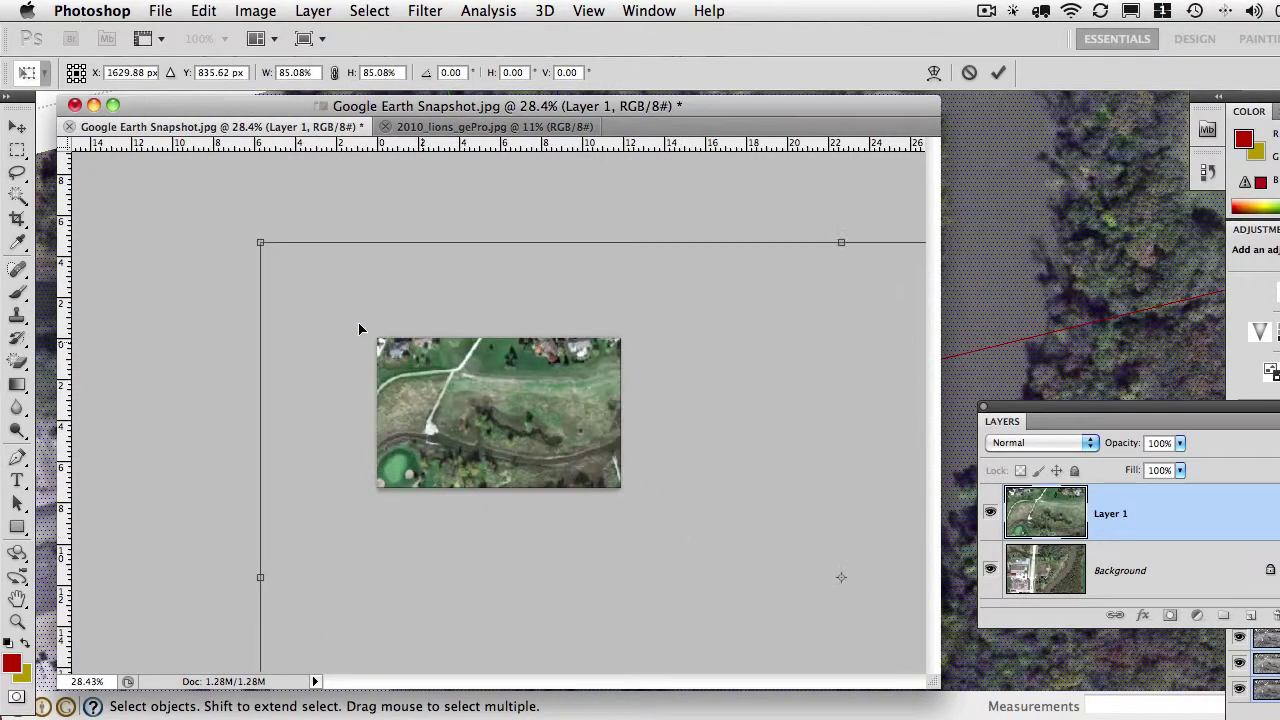
drag(256, 238, 506, 384)
drag(653, 534, 346, 349)
drag(196, 195, 585, 421)
drag(645, 472, 266, 260)
drag(207, 211, 427, 339)
drag(544, 428, 482, 366)
drag(680, 477, 751, 532)
drag(633, 453, 572, 427)
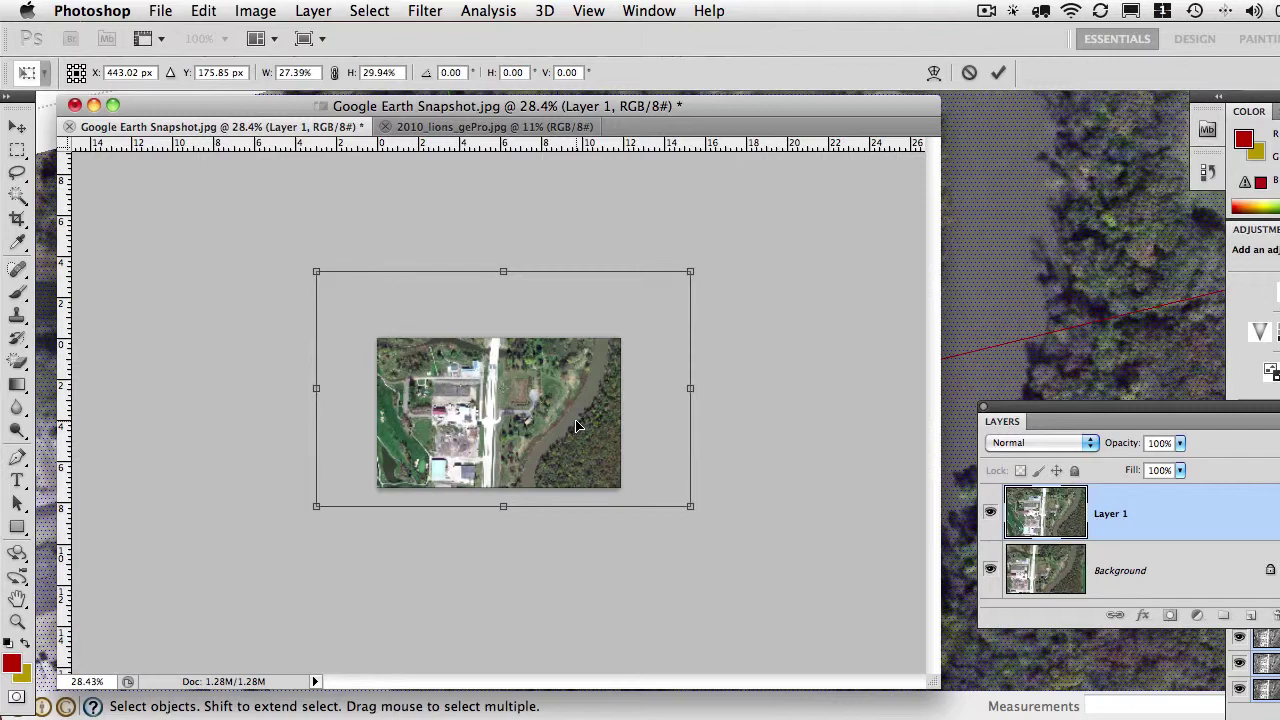
key(Return)
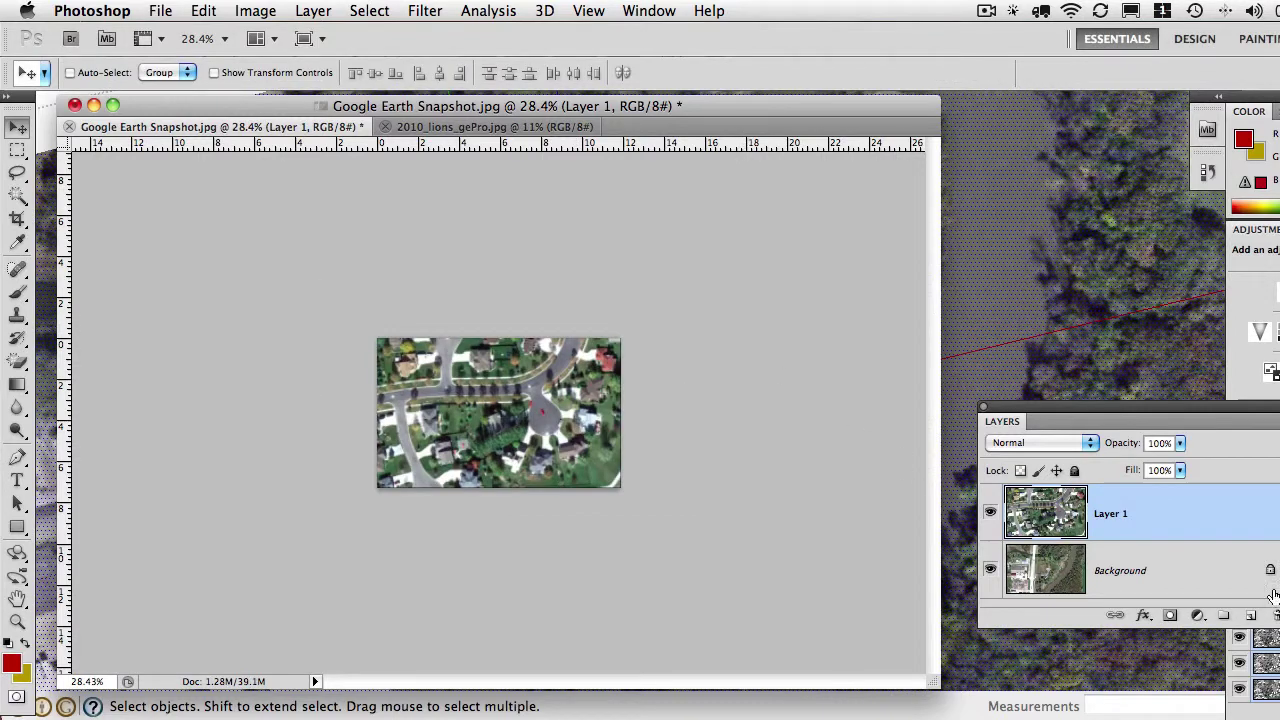
drag(1174, 515, 1277, 612)
Copy the entire Google Earth Snapshot.jpg image and paste it into 2010_lions_gePro.jpg as a new layer
click(500, 127)
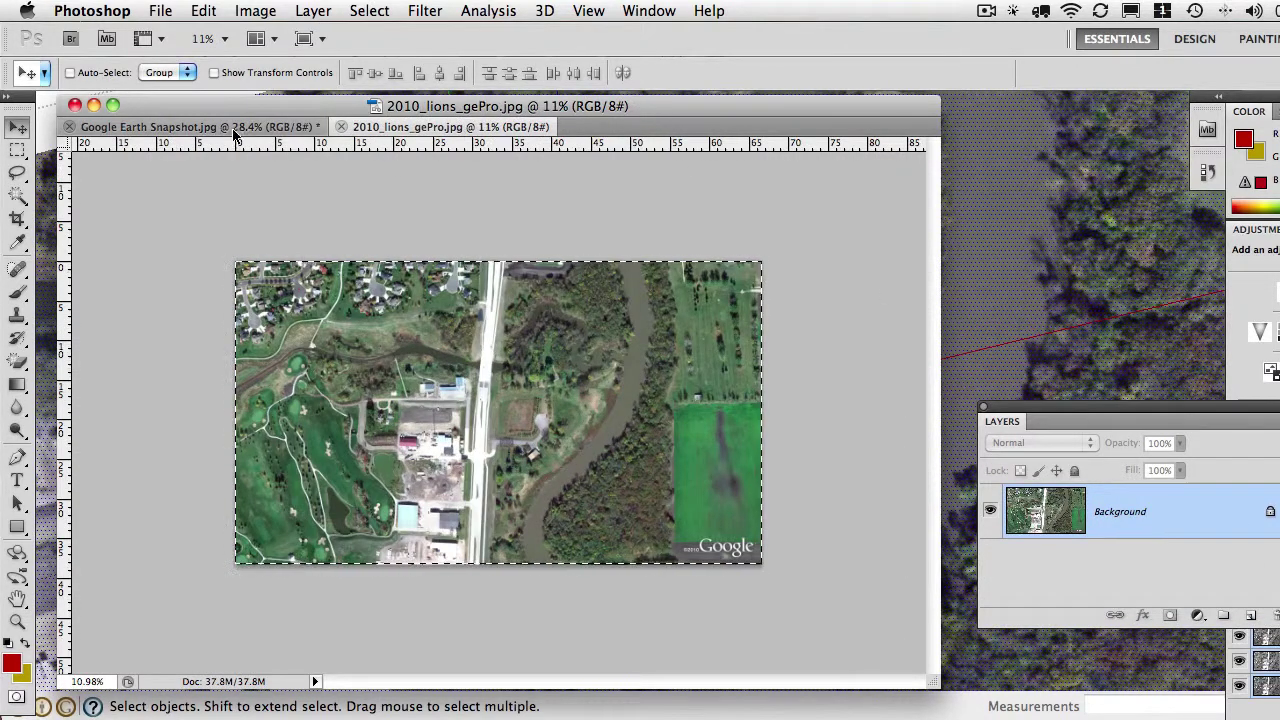
click(280, 127)
click(19, 149)
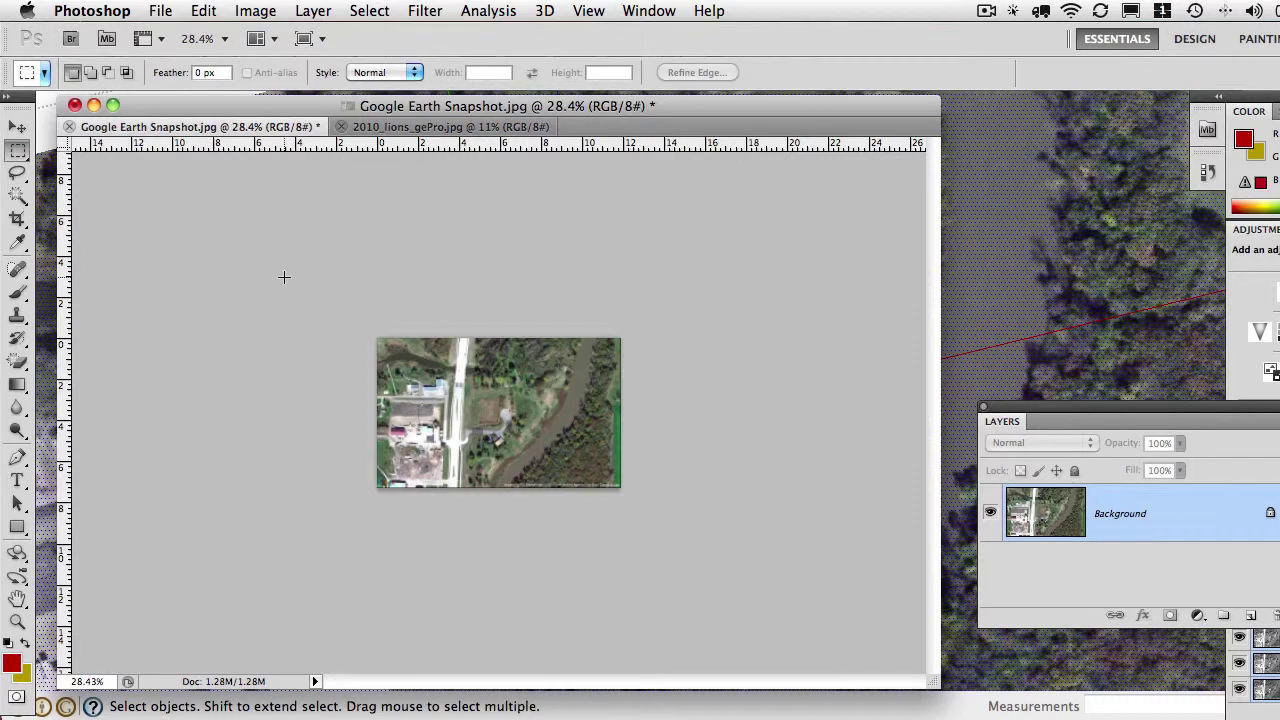
key(super+a)
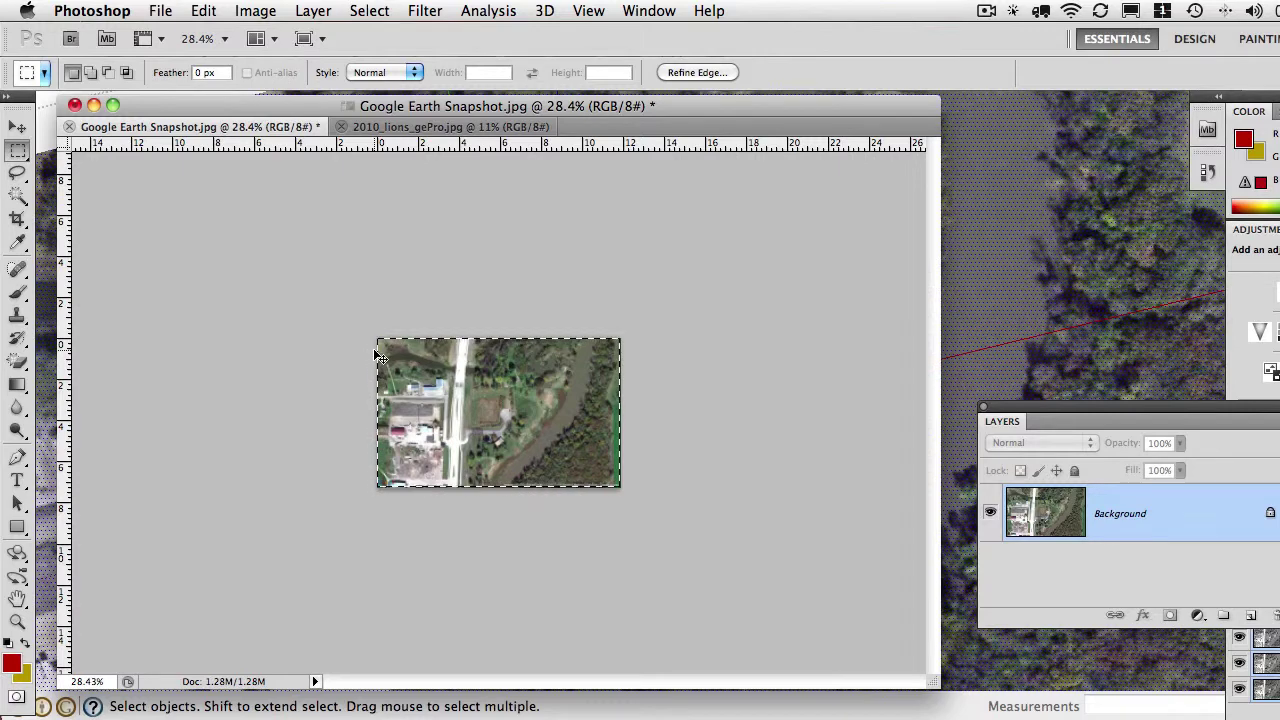
click(415, 127)
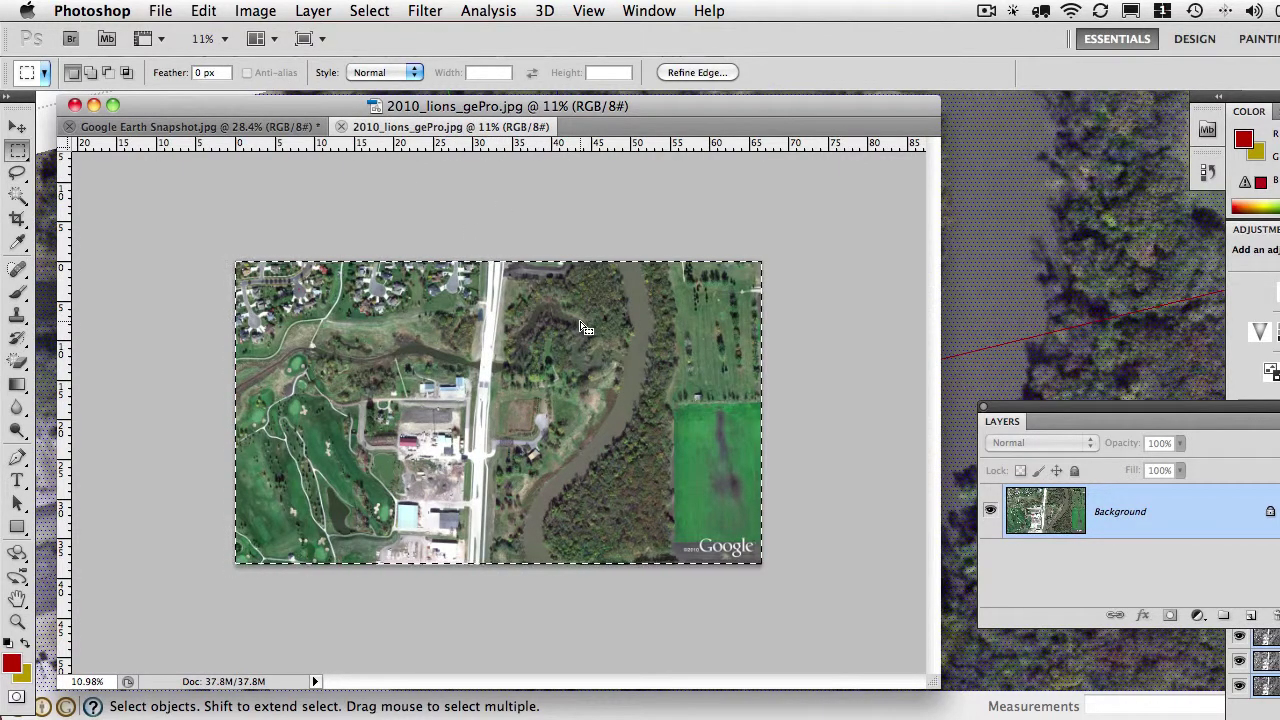
key(super+v)
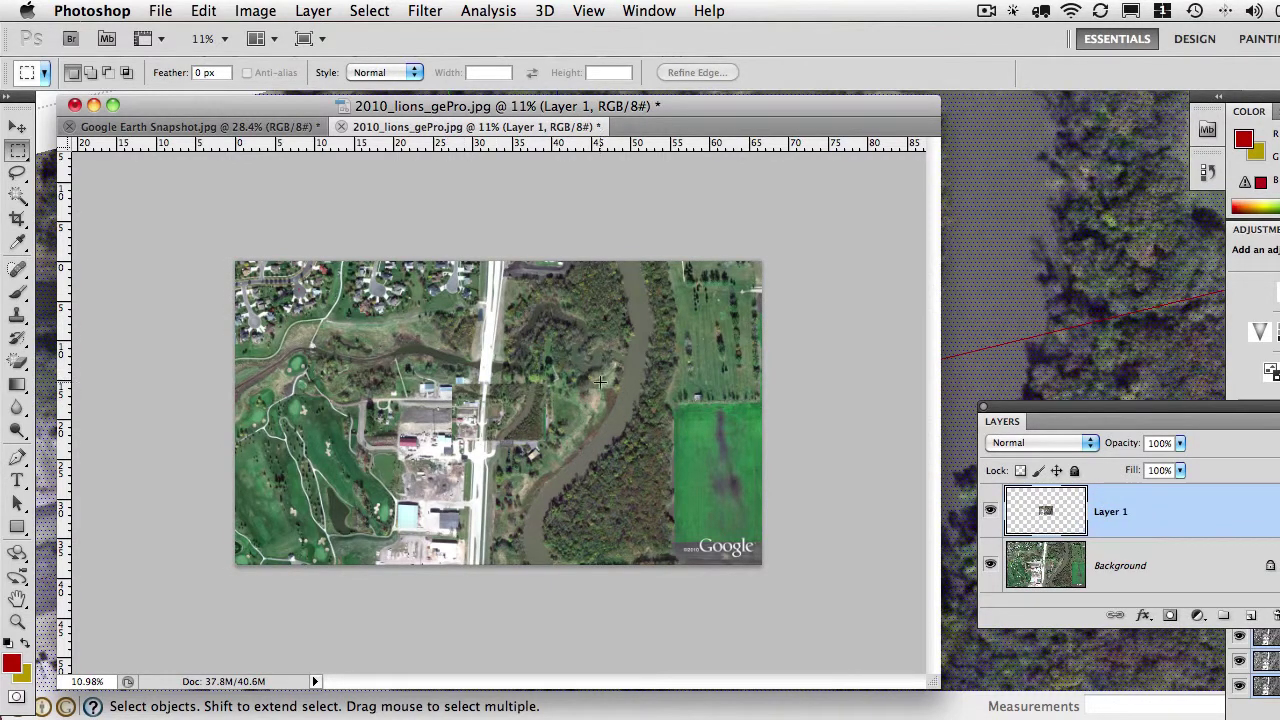
Compare the pasted snapshot with the high-resolution image beneath by repeatedly toggling the pasted layer's visibility
scroll(545, 398, up, 3)
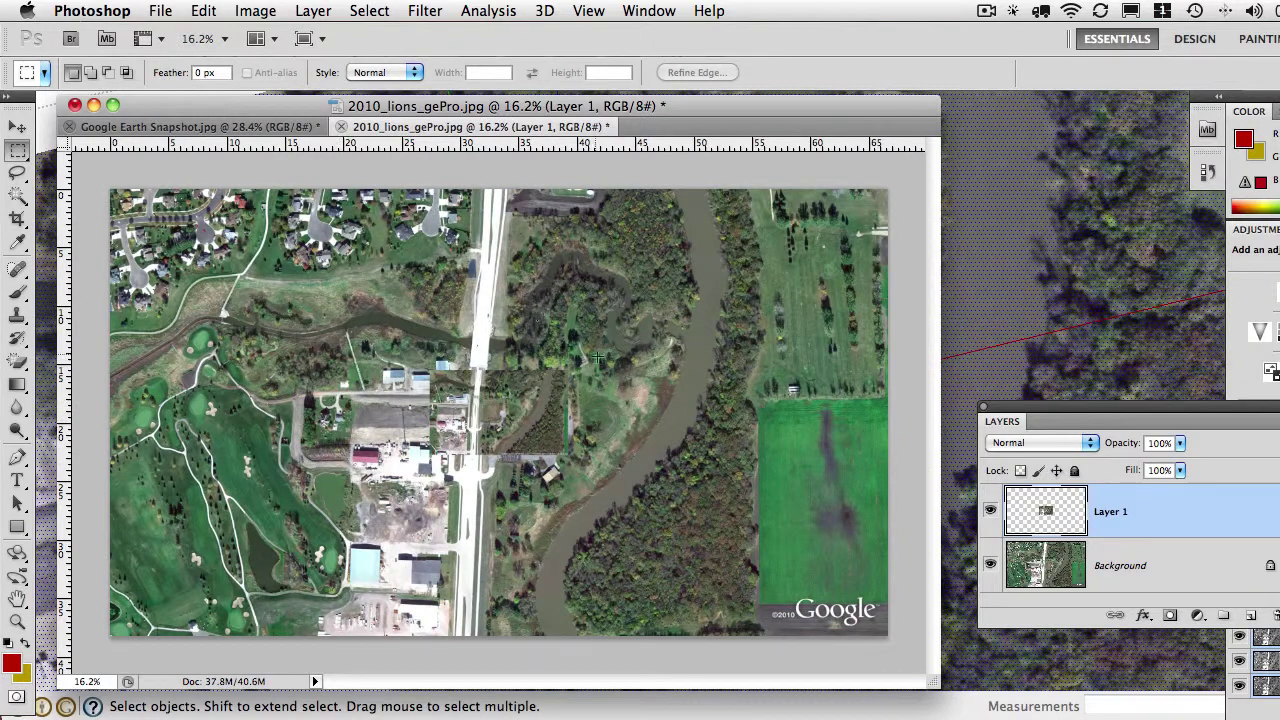
scroll(553, 417, up, 3)
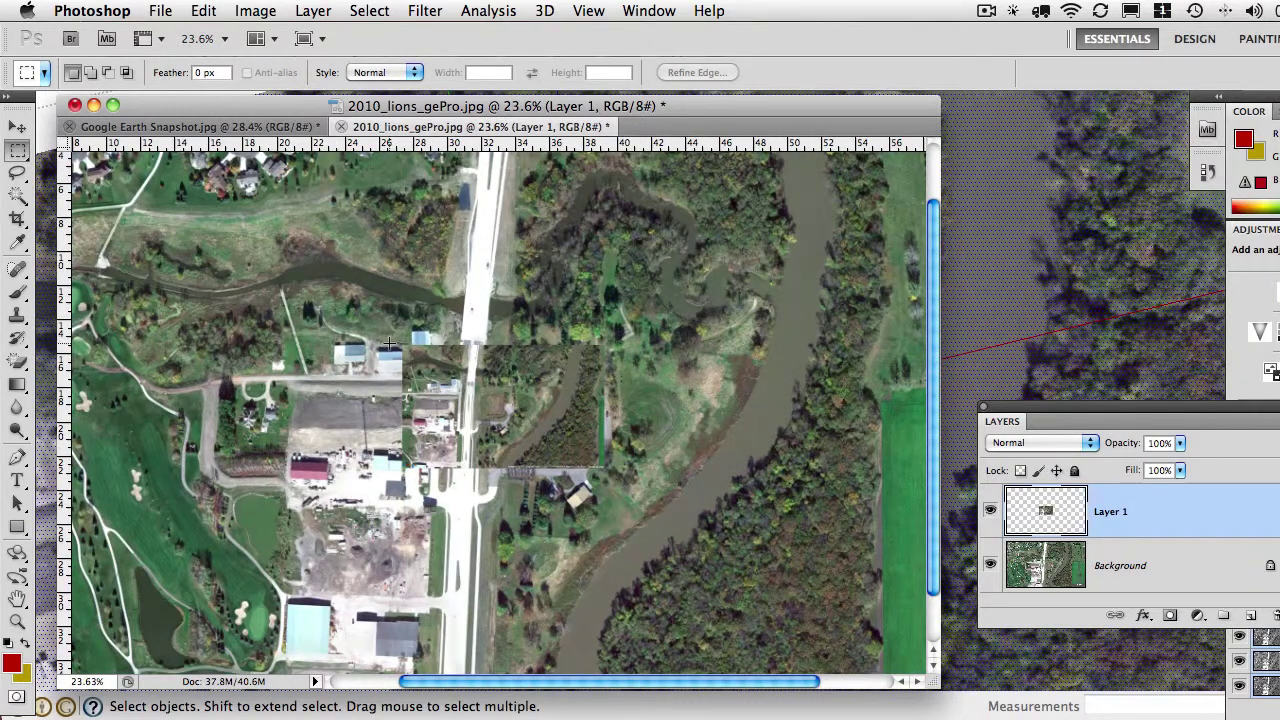
click(991, 512)
click(991, 512)
click(991, 512)
click(991, 512)
click(991, 512)
click(991, 512)
scroll(535, 408, down, 8)
scroll(535, 408, up, 5)
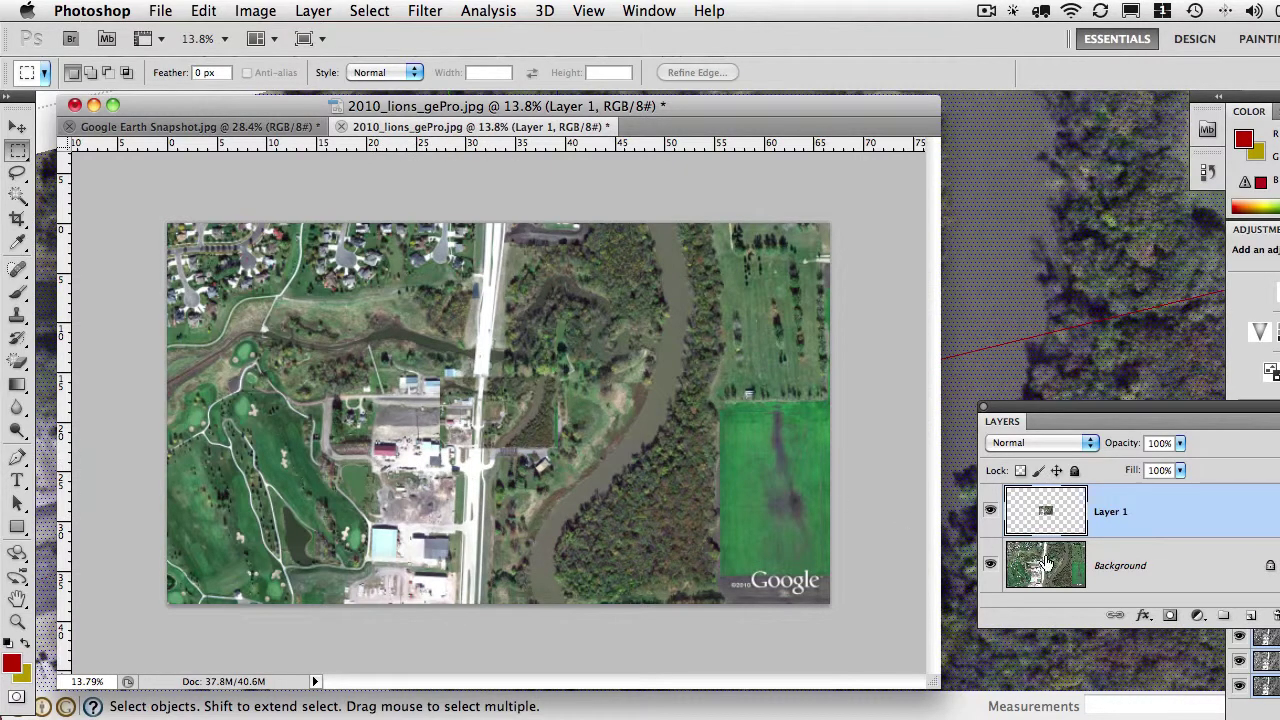
Scale the pasted snapshot layer proportionally to about 485%, position it over the high-resolution image, and apply the transformation
key(super+t)
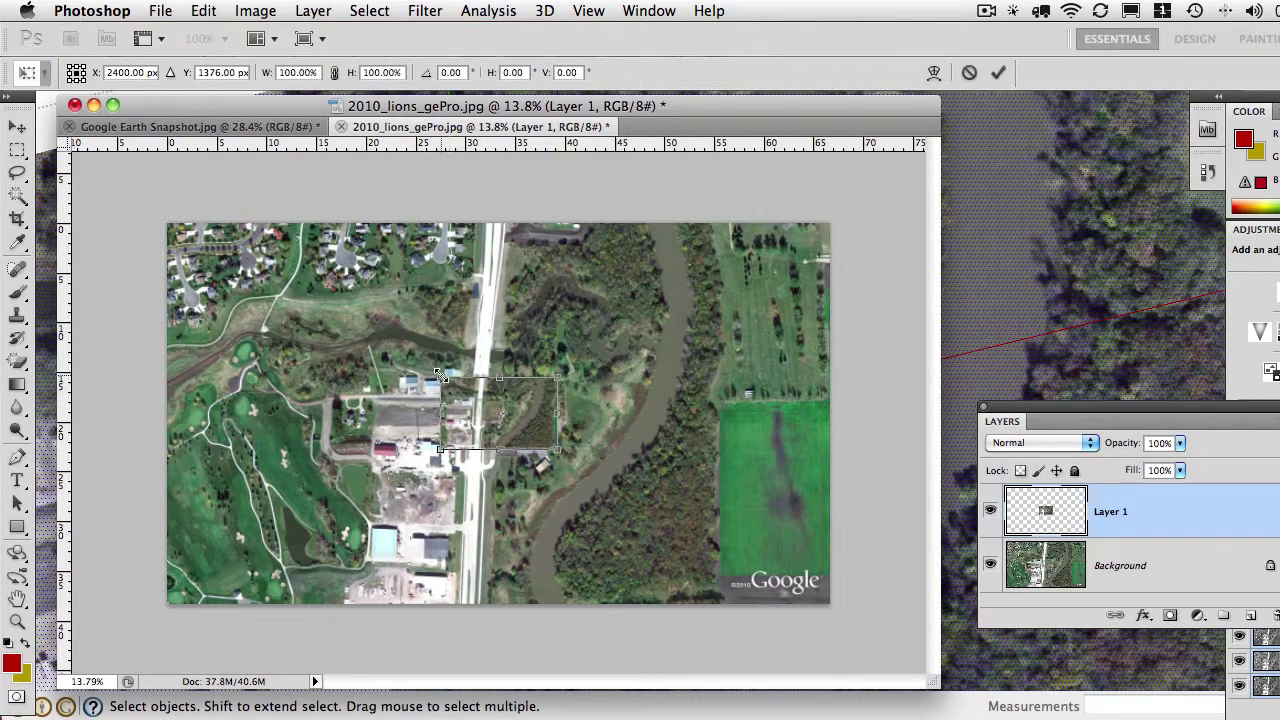
drag(440, 376, 213, 243)
drag(555, 446, 789, 591)
drag(664, 508, 654, 470)
click(1180, 470)
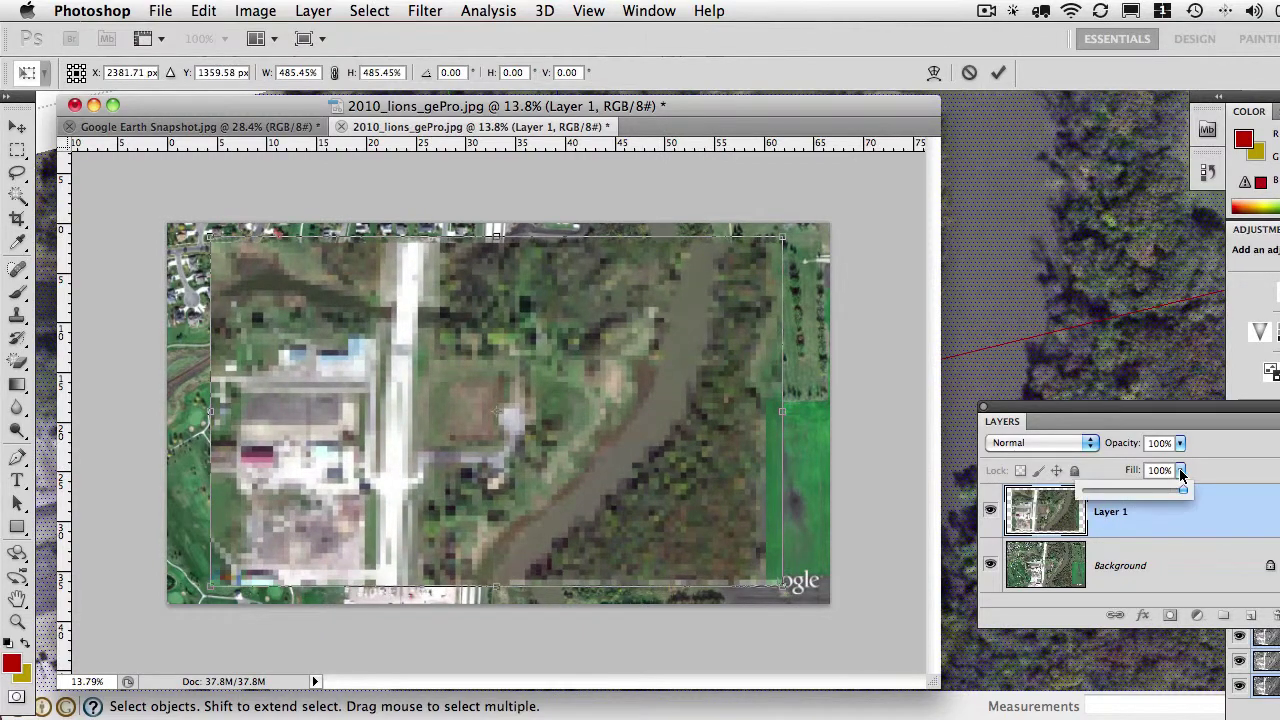
mouse_move(1181, 493)
mouse_down()
mouse_move(1084, 494)
mouse_move(1189, 494)
mouse_up()
click(1189, 501)
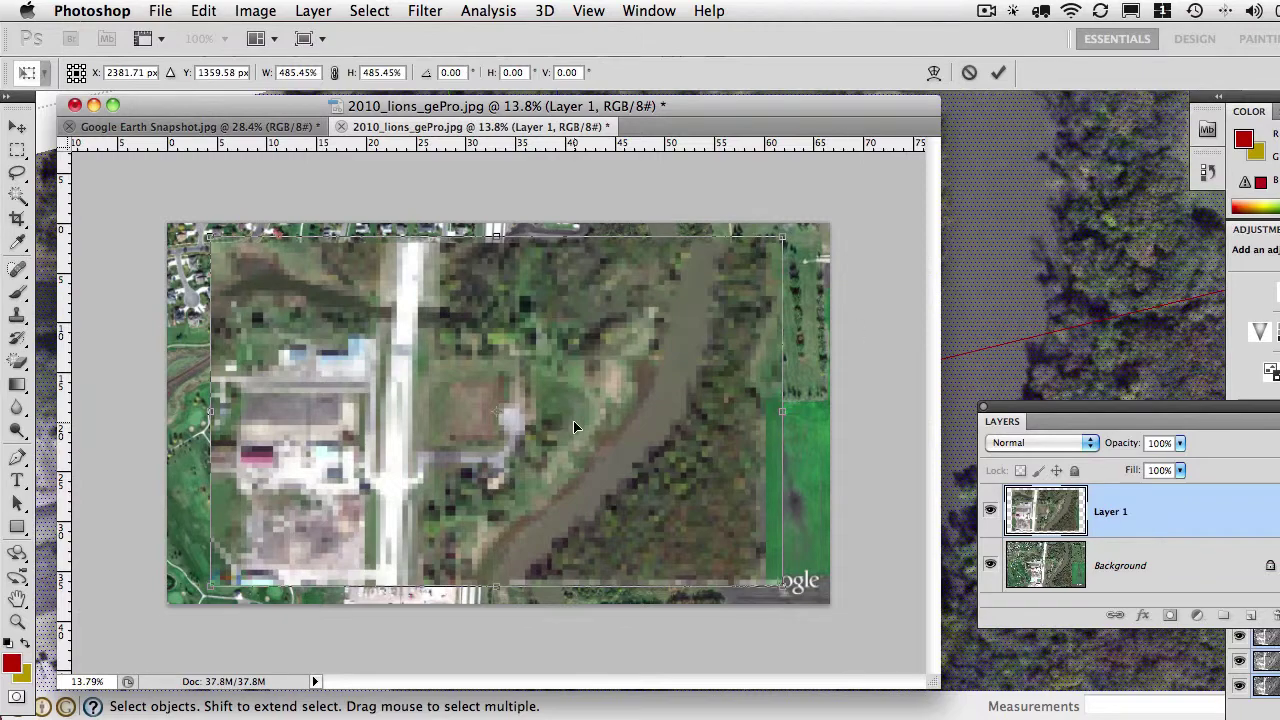
mouse_move(573, 427)
mouse_down()
mouse_move(547, 448)
mouse_move(620, 455)
mouse_move(649, 510)
mouse_move(560, 432)
mouse_up()
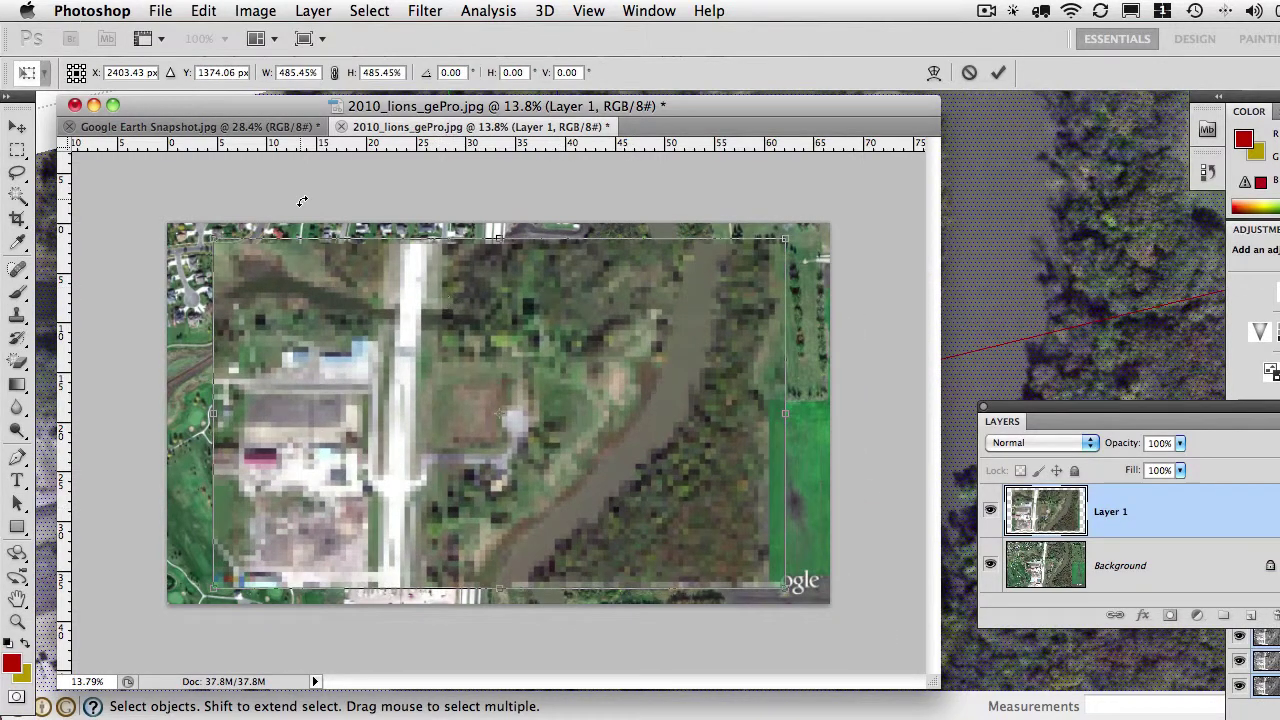
click(17, 127)
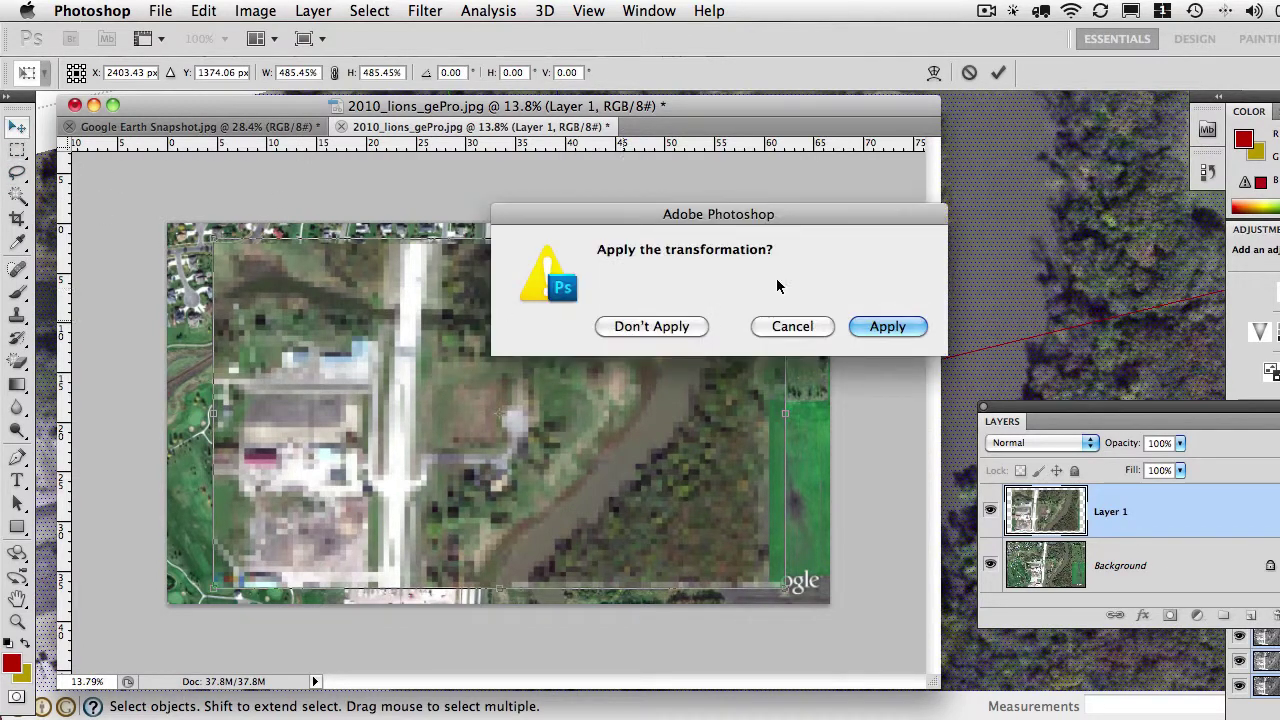
click(887, 326)
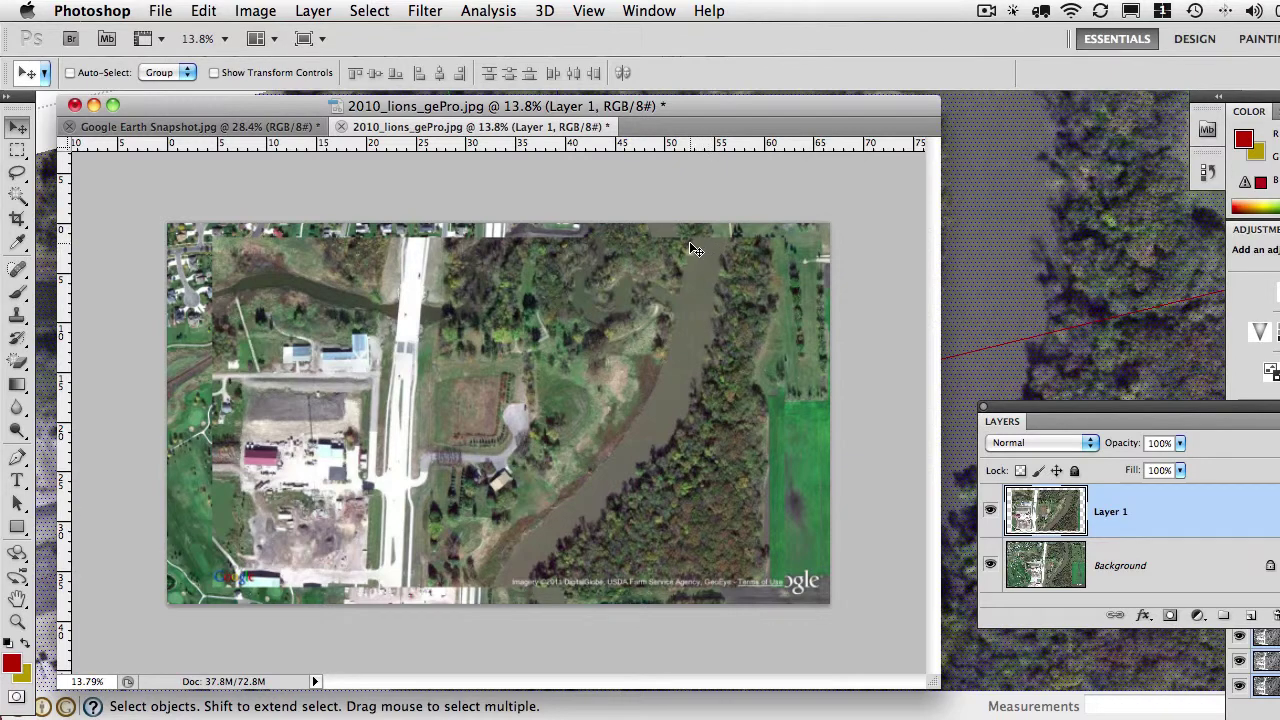
Set Layer 1's blending mode to Difference and shift the layer over the high-resolution image to compare their overlap
click(287, 127)
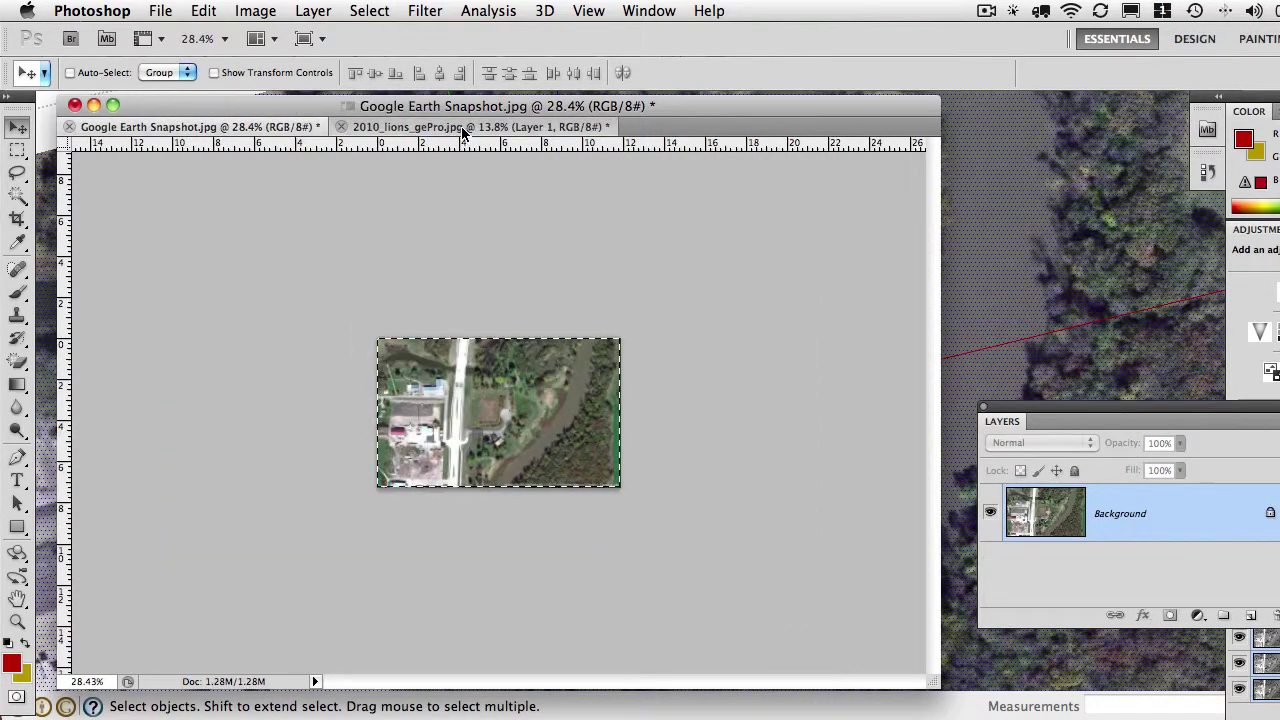
click(461, 126)
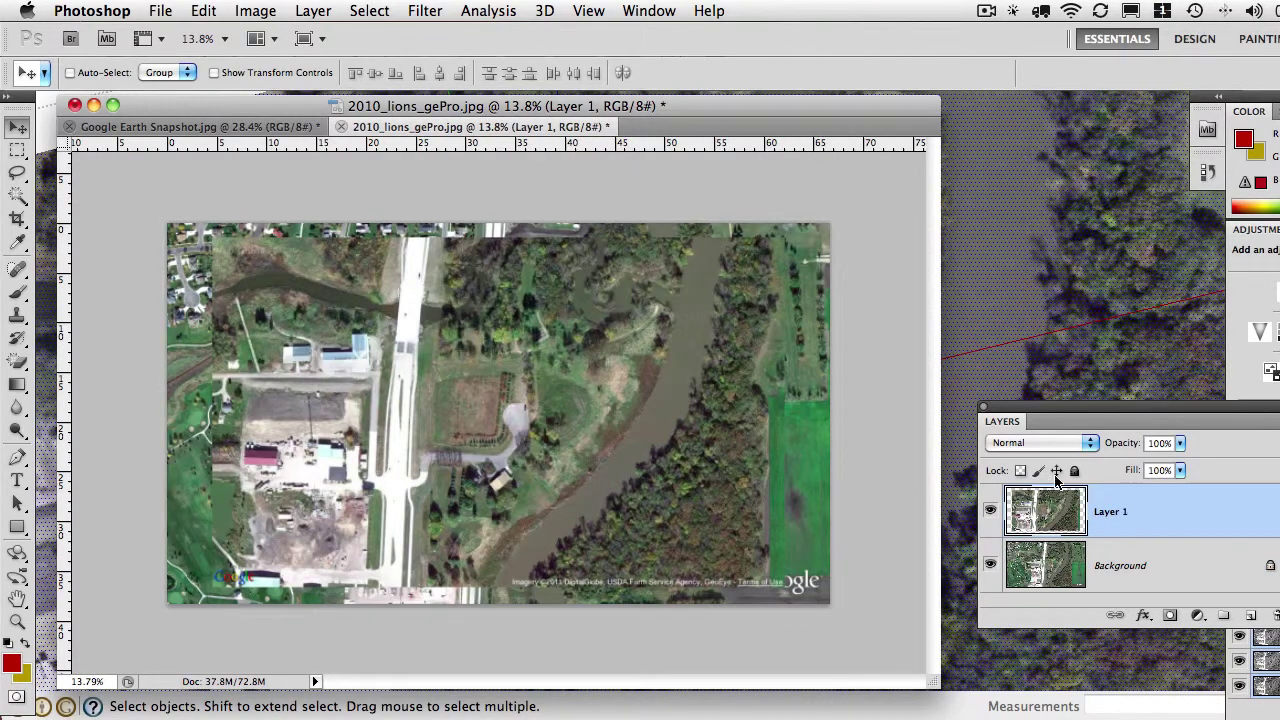
click(1070, 443)
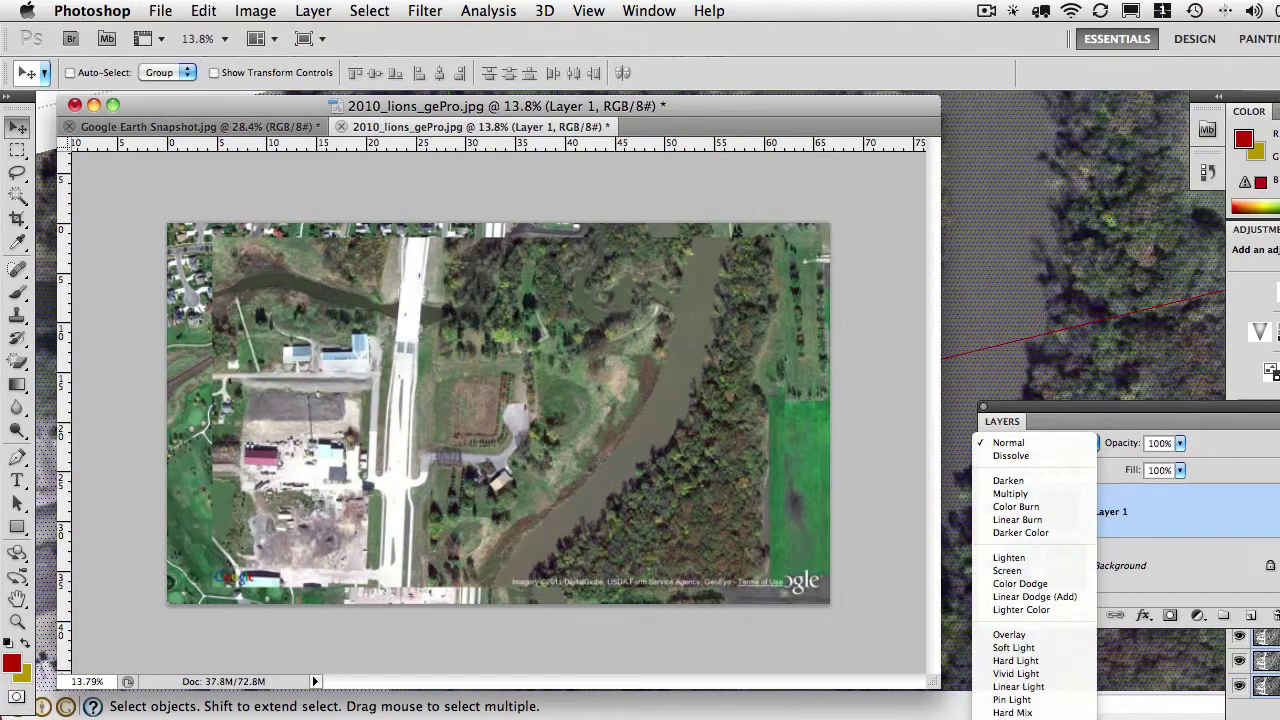
click(1025, 705)
drag(508, 428, 535, 435)
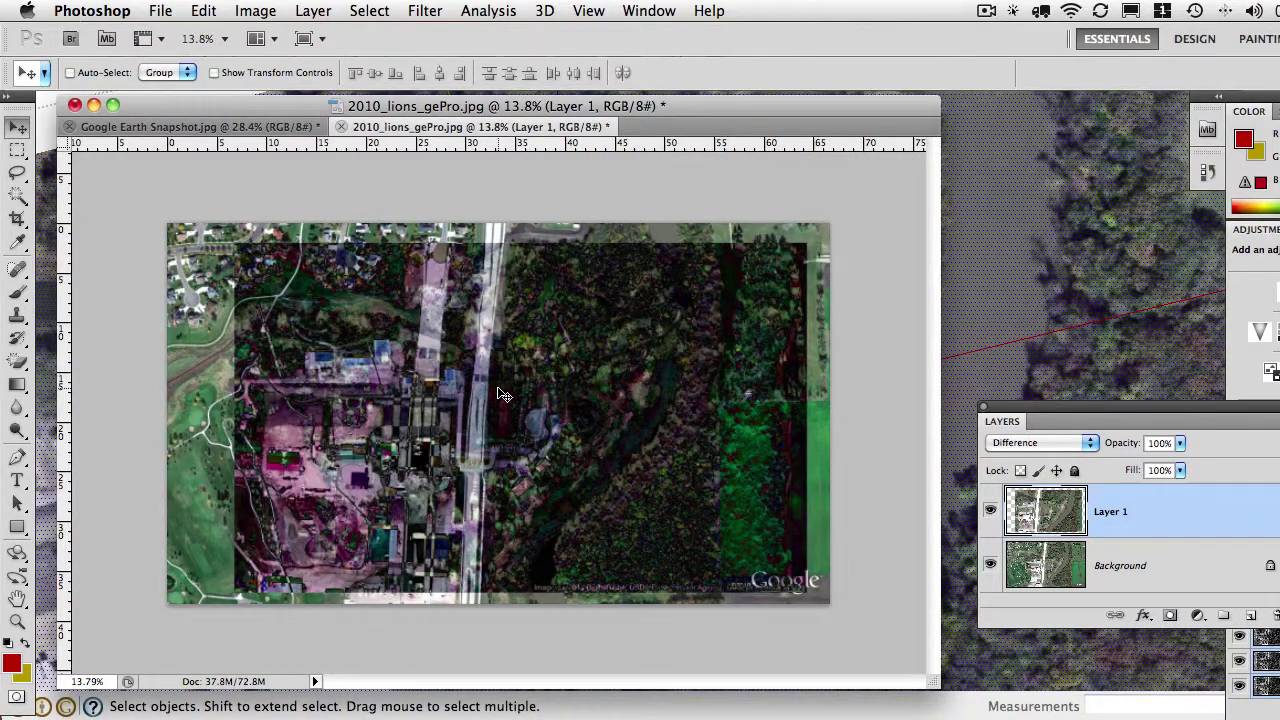
drag(498, 390, 489, 366)
Hide the Background layer to examine the snapshot on its own for recognizable features, and show the Background again
click(990, 565)
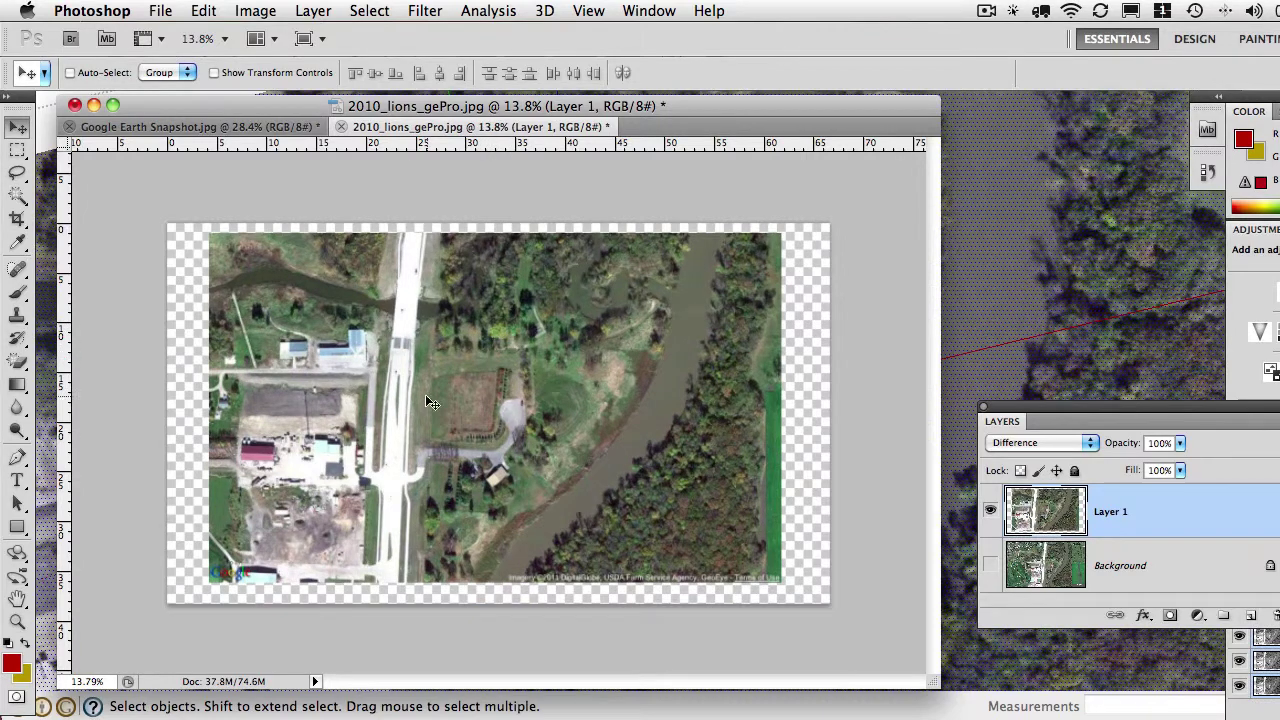
scroll(342, 350, up, 10)
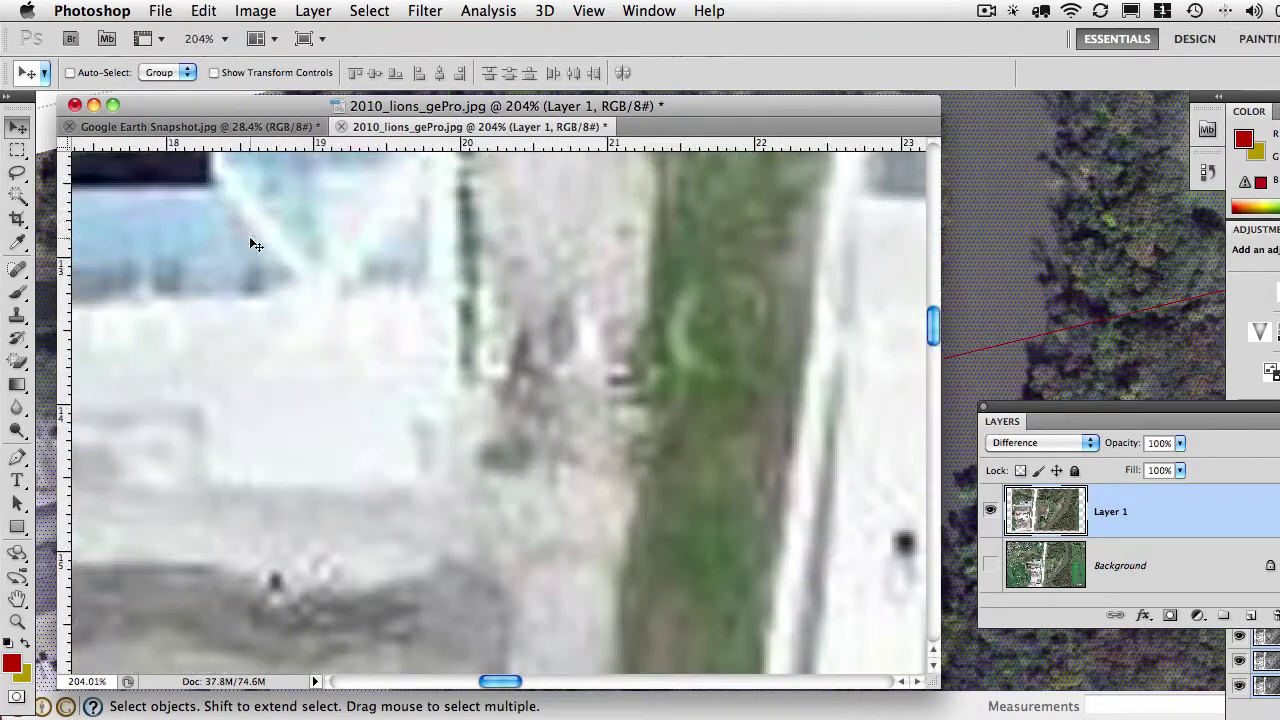
scroll(249, 236, down, 1)
scroll(258, 250, down, 2)
scroll(260, 254, down, 5)
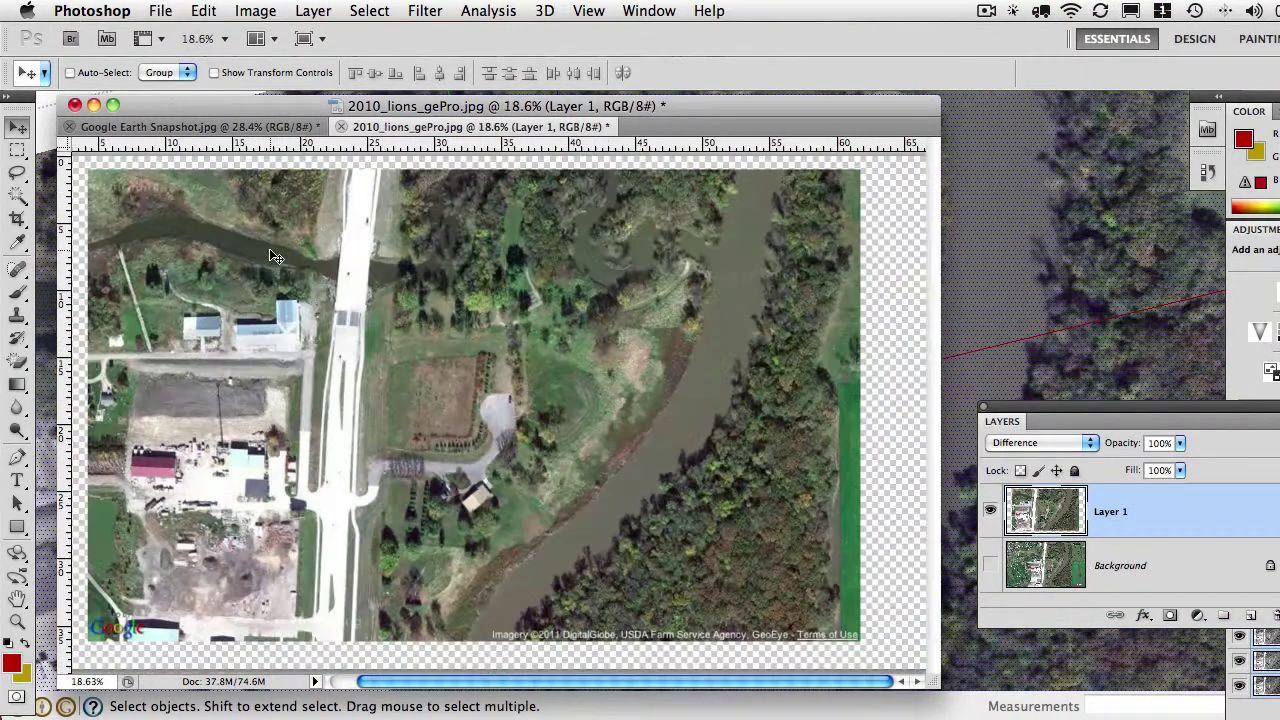
scroll(272, 256, down, 1)
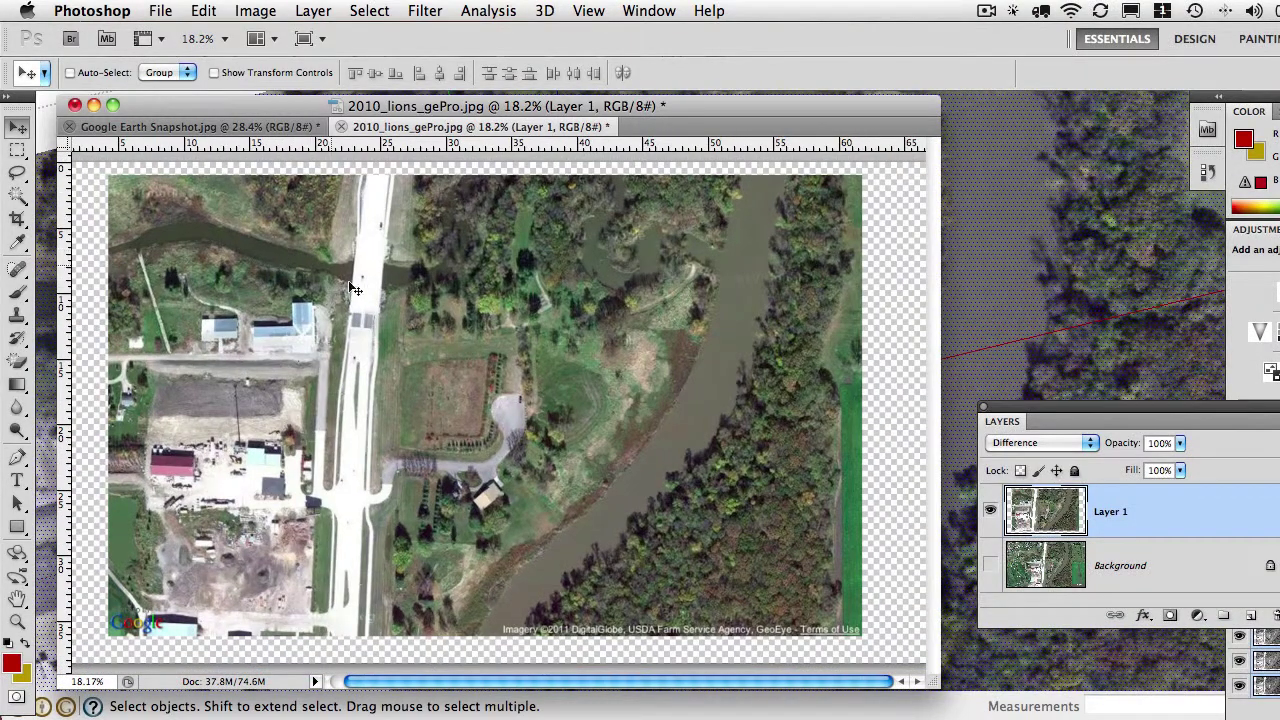
click(991, 567)
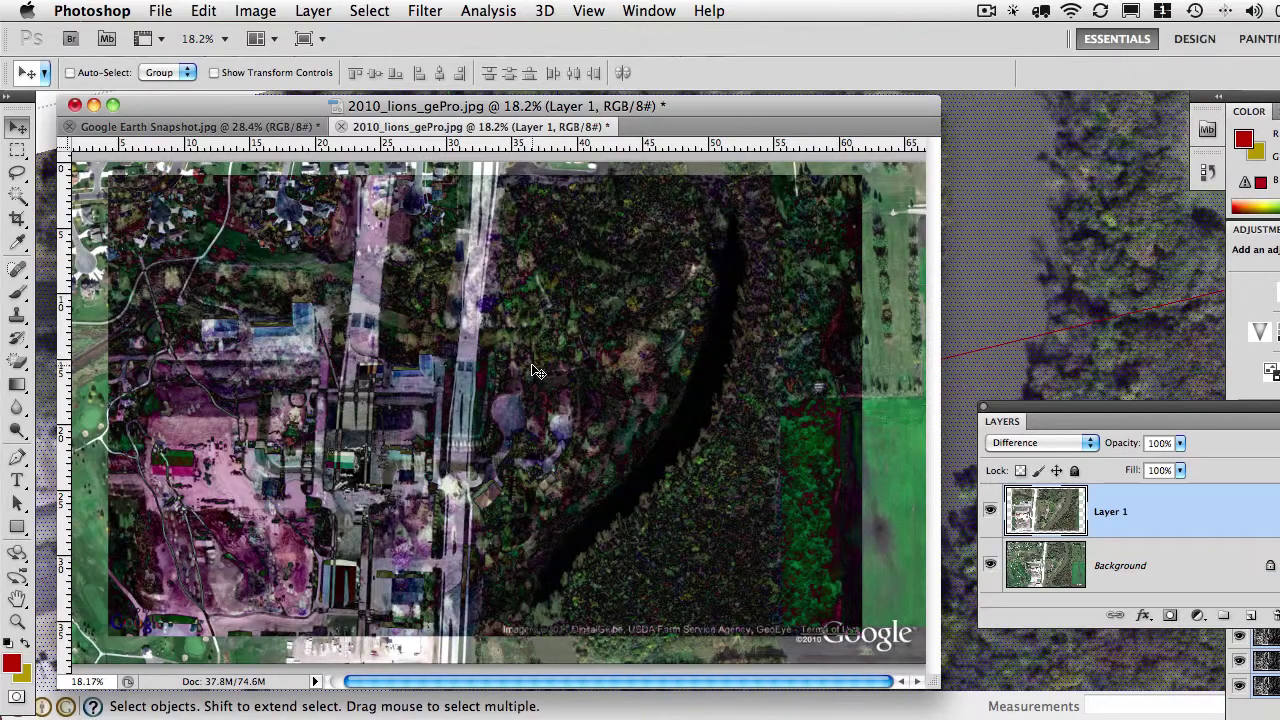
Reposition Layer 1 over the road in the Background and scale it proportionally to about 75% with Free Transform
drag(327, 385, 803, 502)
drag(746, 447, 421, 377)
scroll(421, 377, down, 3)
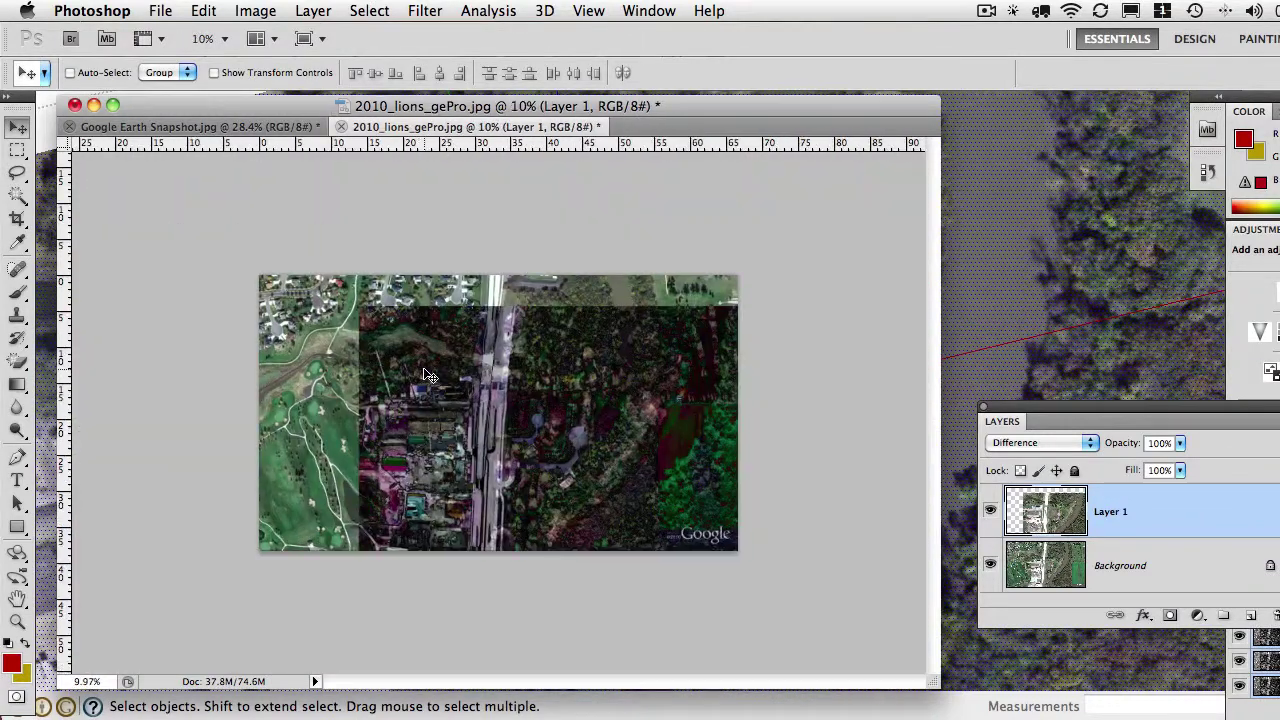
key(super+t)
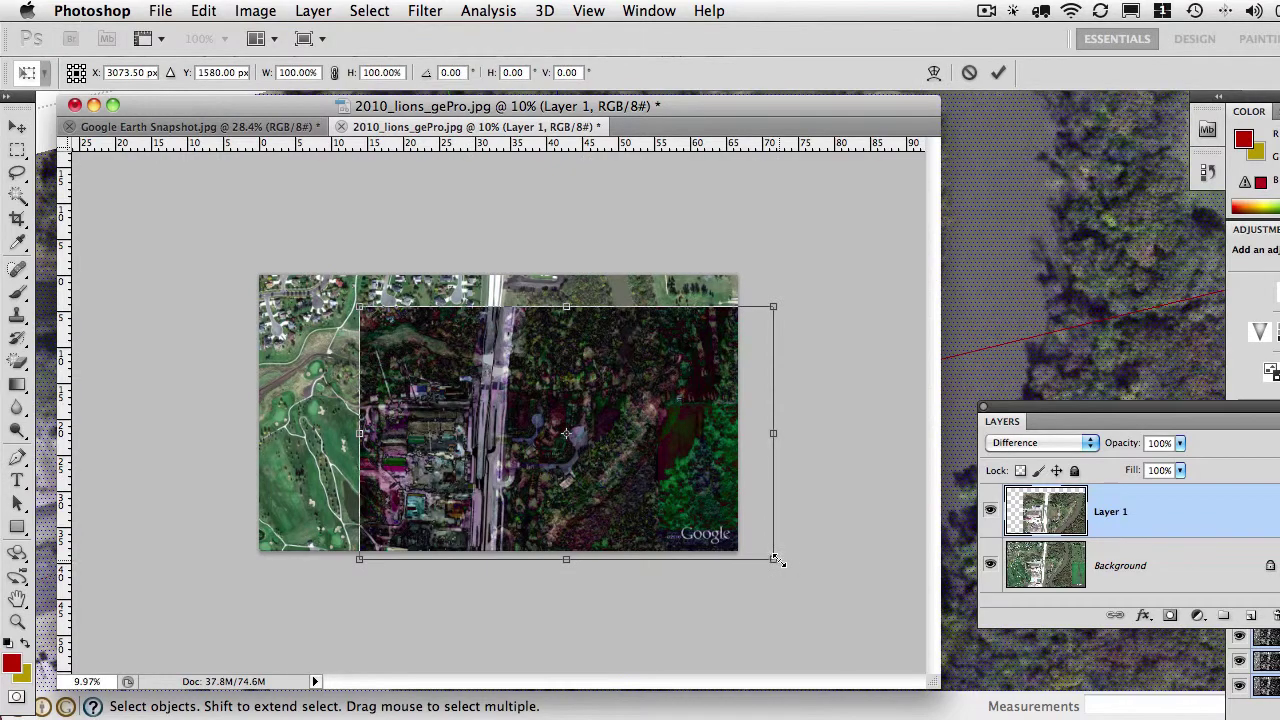
drag(779, 561, 738, 538)
scroll(470, 386, up, 1)
drag(444, 388, 450, 395)
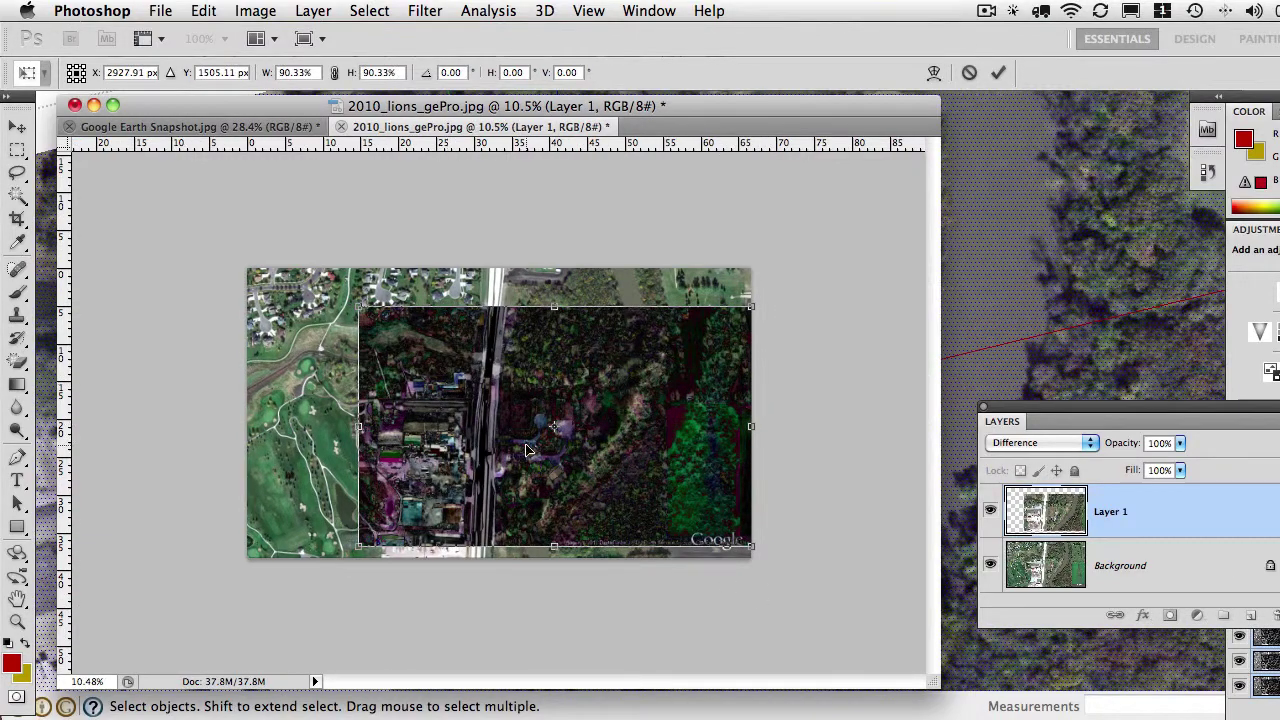
drag(745, 538, 590, 490)
mouse_move(683, 534)
mouse_down()
mouse_move(717, 562)
mouse_move(652, 540)
mouse_move(729, 571)
mouse_move(644, 548)
mouse_move(740, 589)
mouse_move(672, 505)
mouse_move(808, 606)
mouse_move(854, 618)
mouse_move(697, 553)
mouse_up()
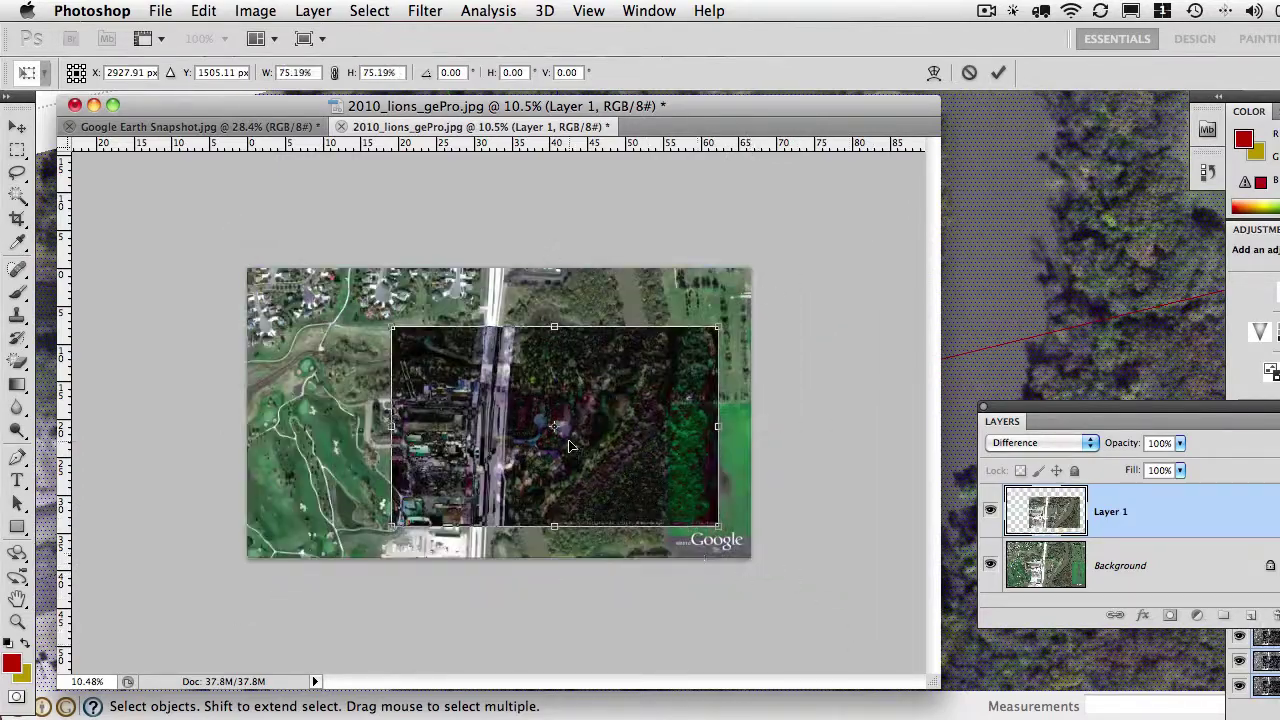
Position the scaled snapshot so its road and L-shaped building overlap those in the Background, and apply the transformation
scroll(564, 430, up, 3)
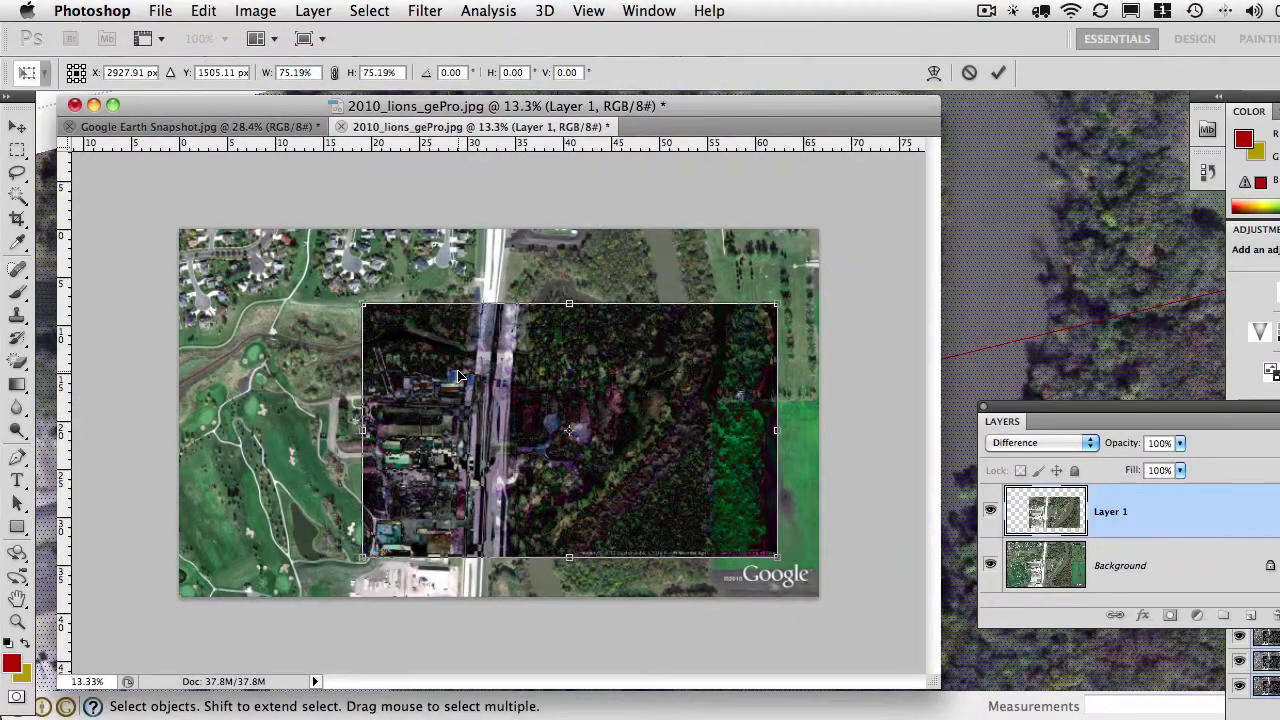
mouse_move(612, 462)
mouse_down()
mouse_move(647, 515)
mouse_move(592, 452)
mouse_up()
scroll(451, 364, up, 4)
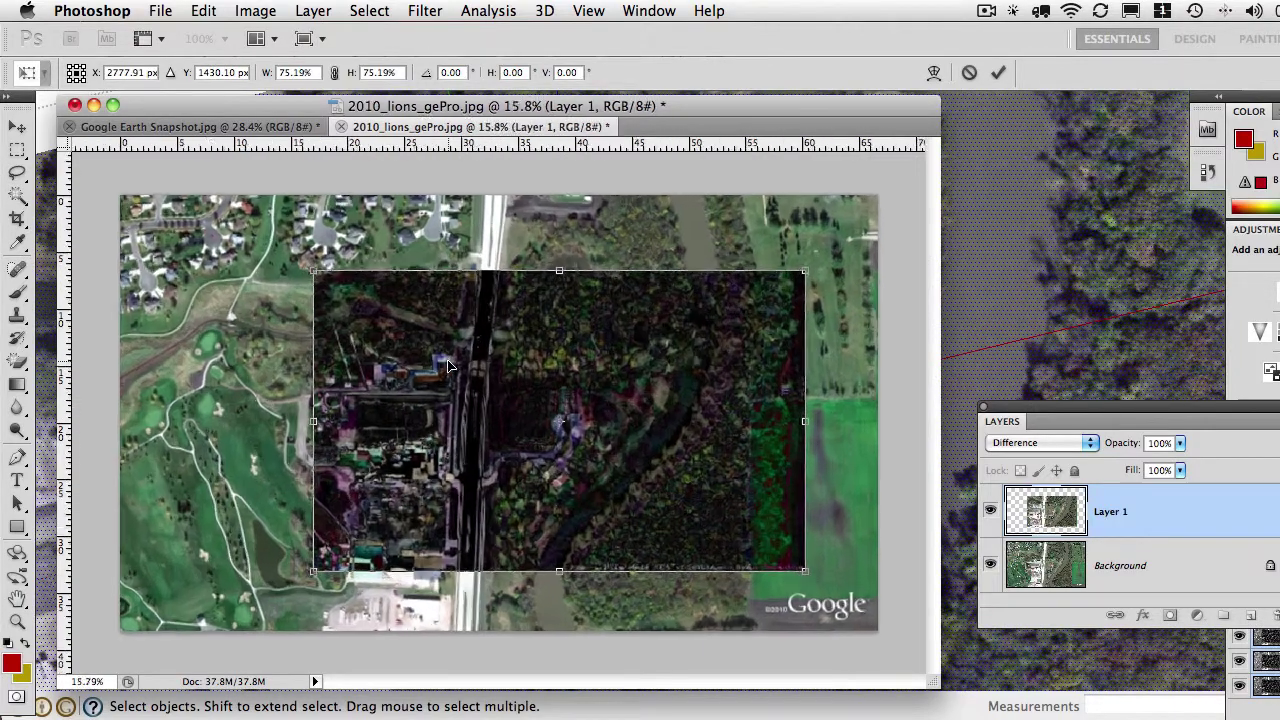
mouse_move(440, 378)
mouse_down()
mouse_move(463, 416)
mouse_move(436, 396)
mouse_move(457, 388)
mouse_move(462, 367)
mouse_up()
scroll(448, 395, up, 6)
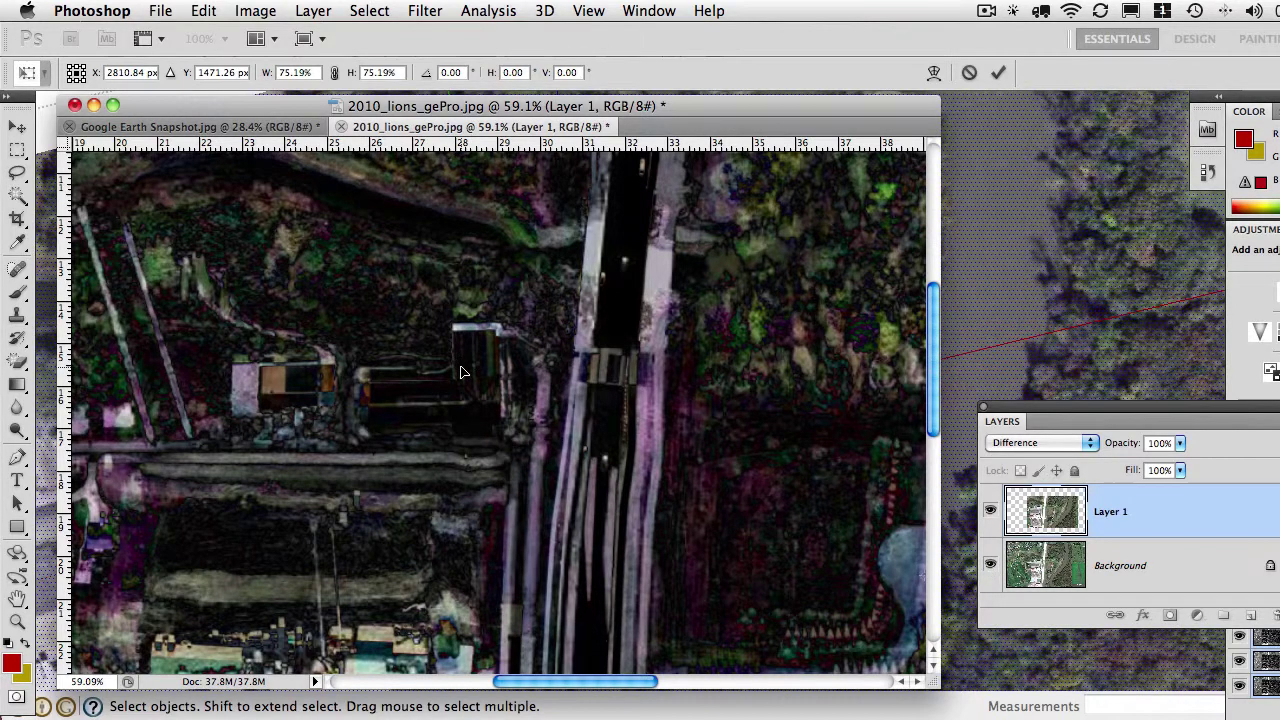
scroll(462, 387, down, 6)
scroll(488, 400, up, 1)
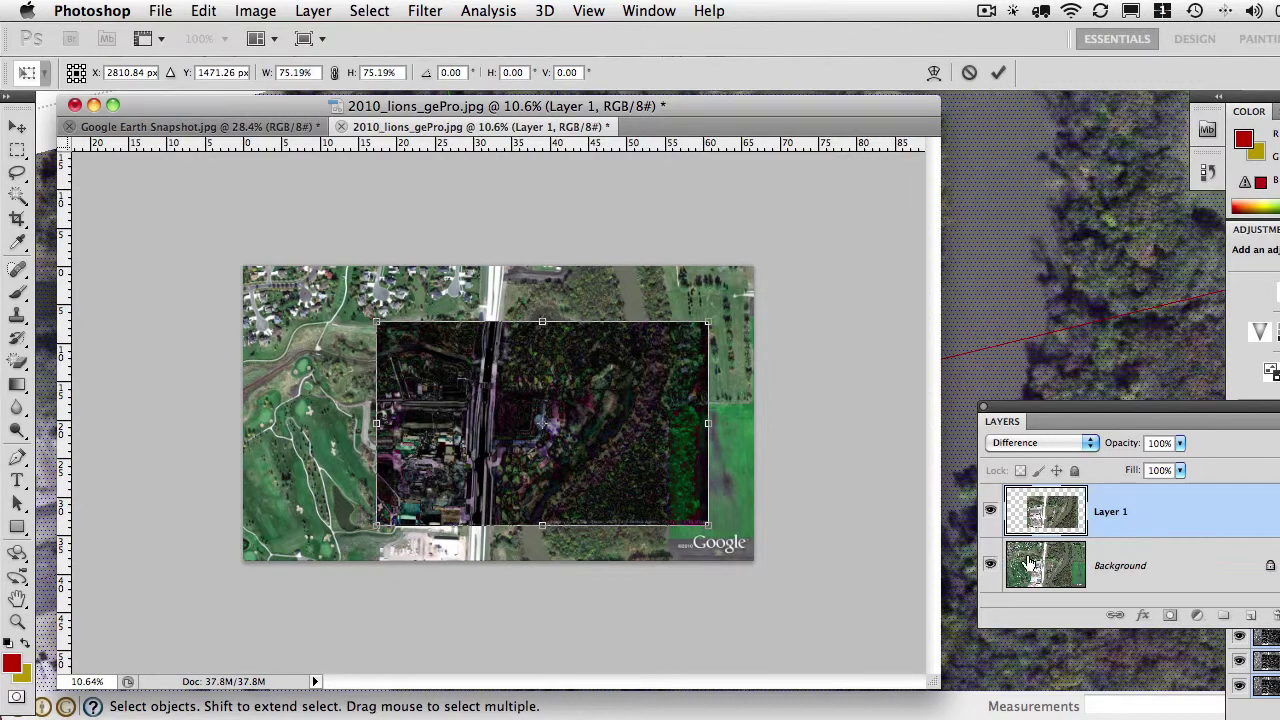
key(Return)
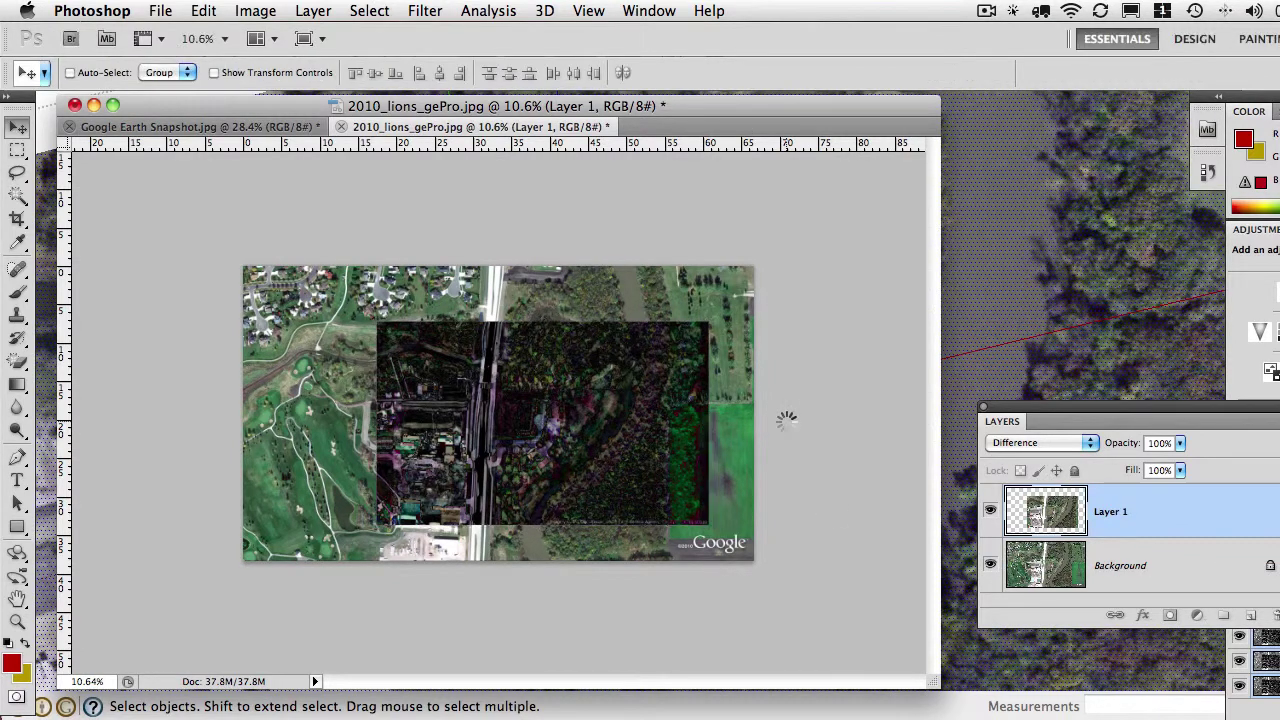
Compare the layers by toggling the Background's visibility, and nudge Layer 1 to line up the L-shaped building's corner
click(989, 566)
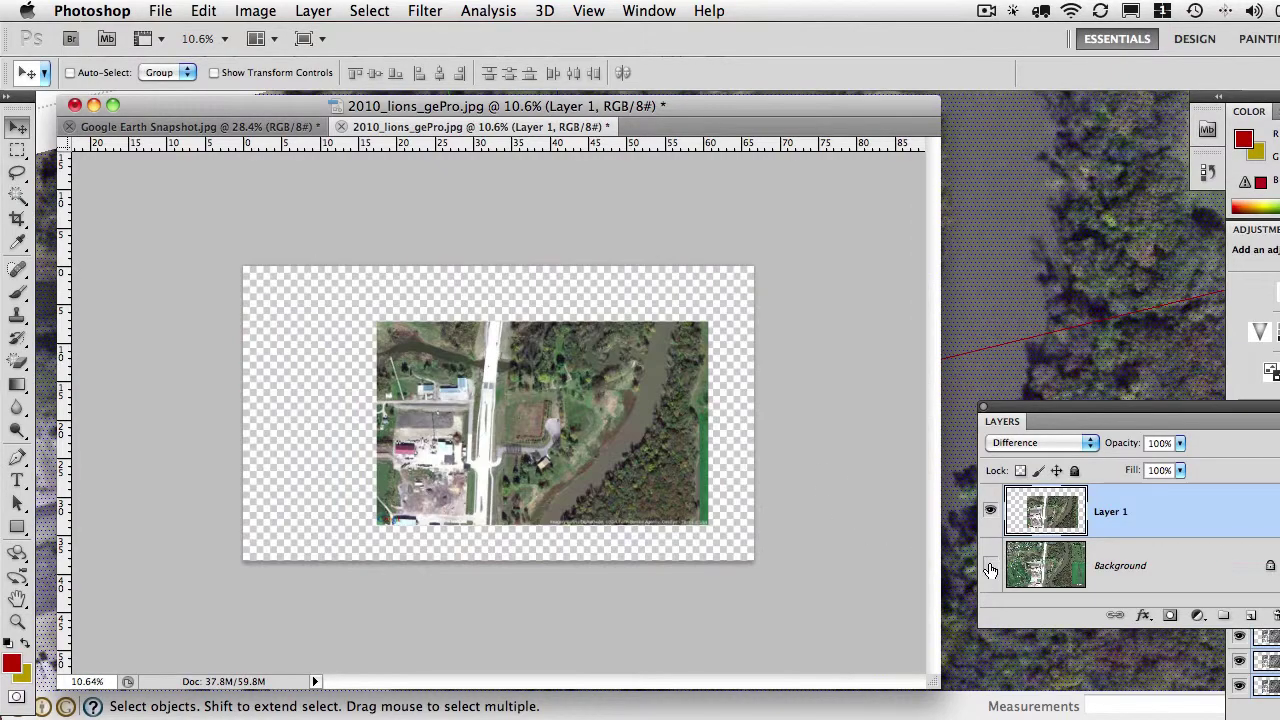
click(989, 566)
click(989, 566)
click(989, 566)
scroll(460, 385, up, 5)
scroll(441, 382, up, 2)
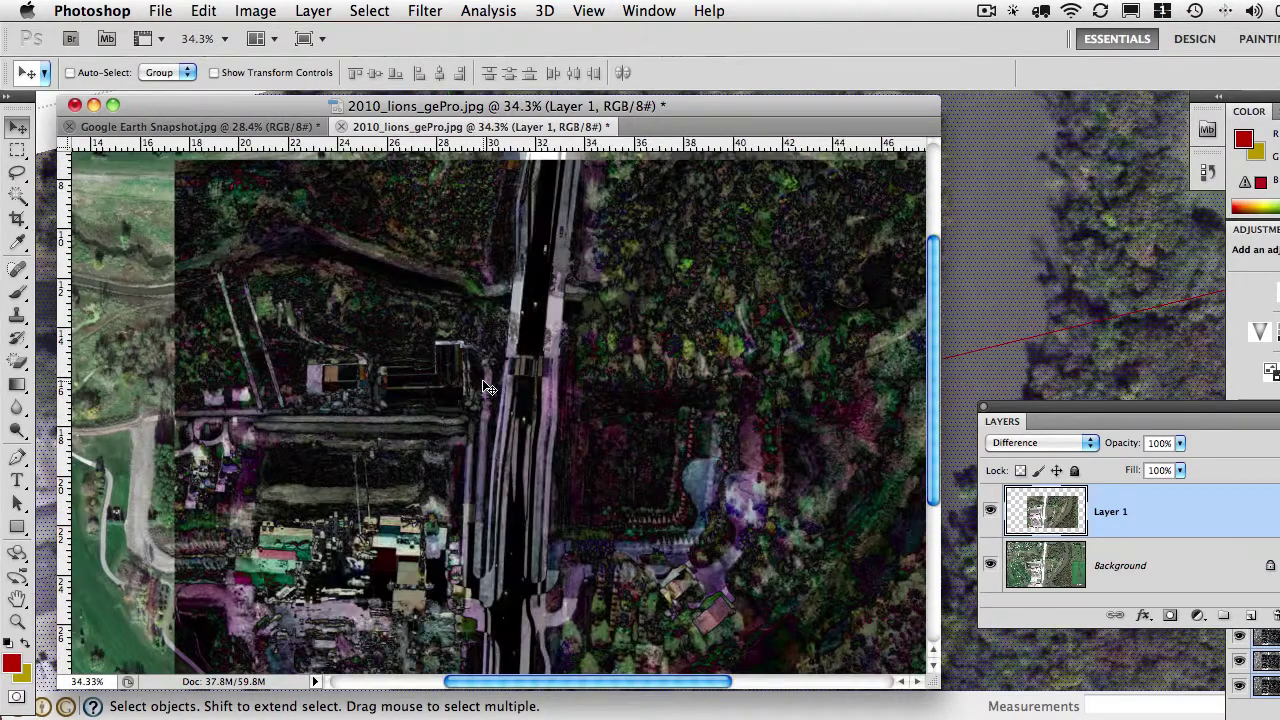
mouse_move(448, 408)
mouse_down()
mouse_move(459, 412)
mouse_move(436, 409)
mouse_up()
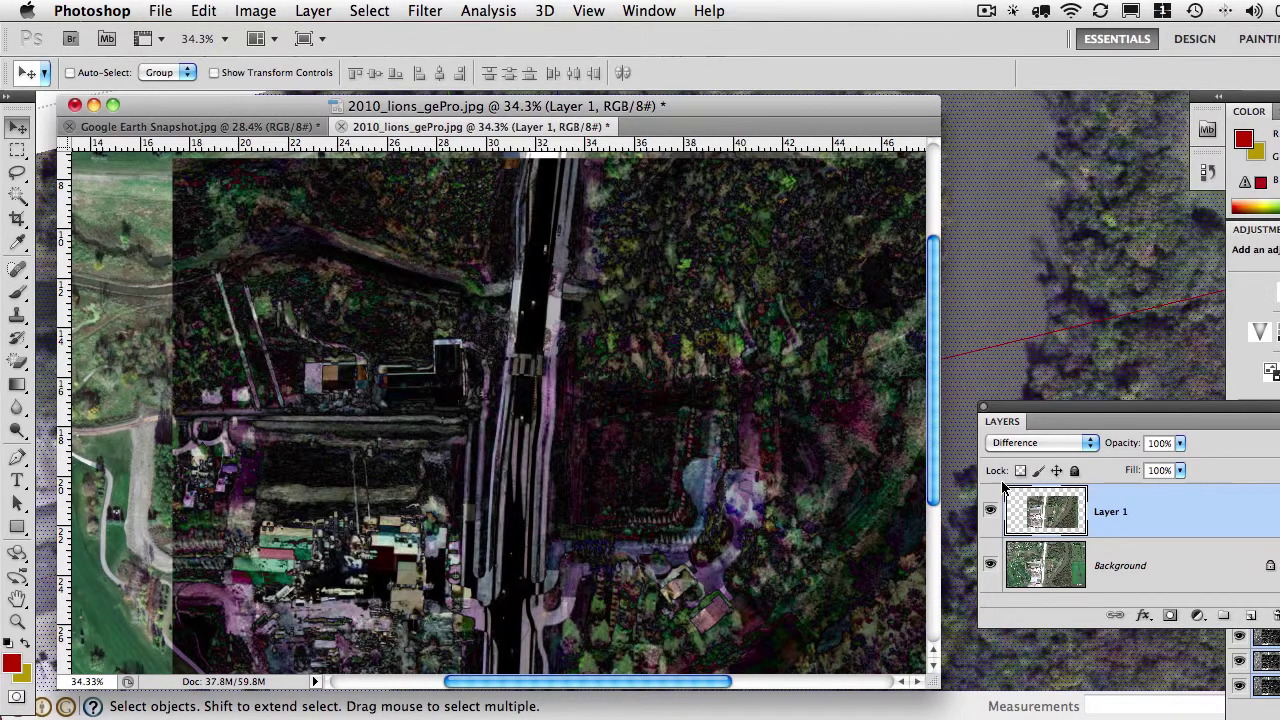
Start a Free Transform on Layer 1 and place its reference point on the inner corner of the L-shaped building
scroll(558, 414, down, 5)
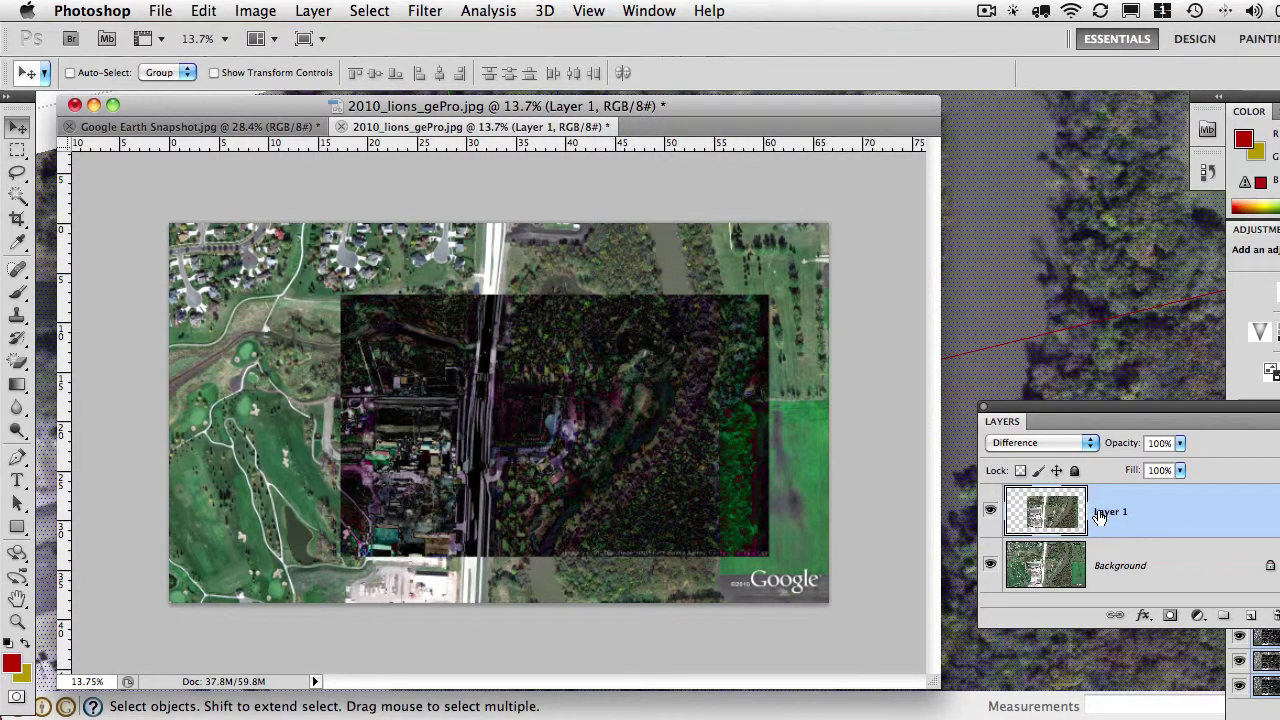
key(super+t)
scroll(505, 408, up, 5)
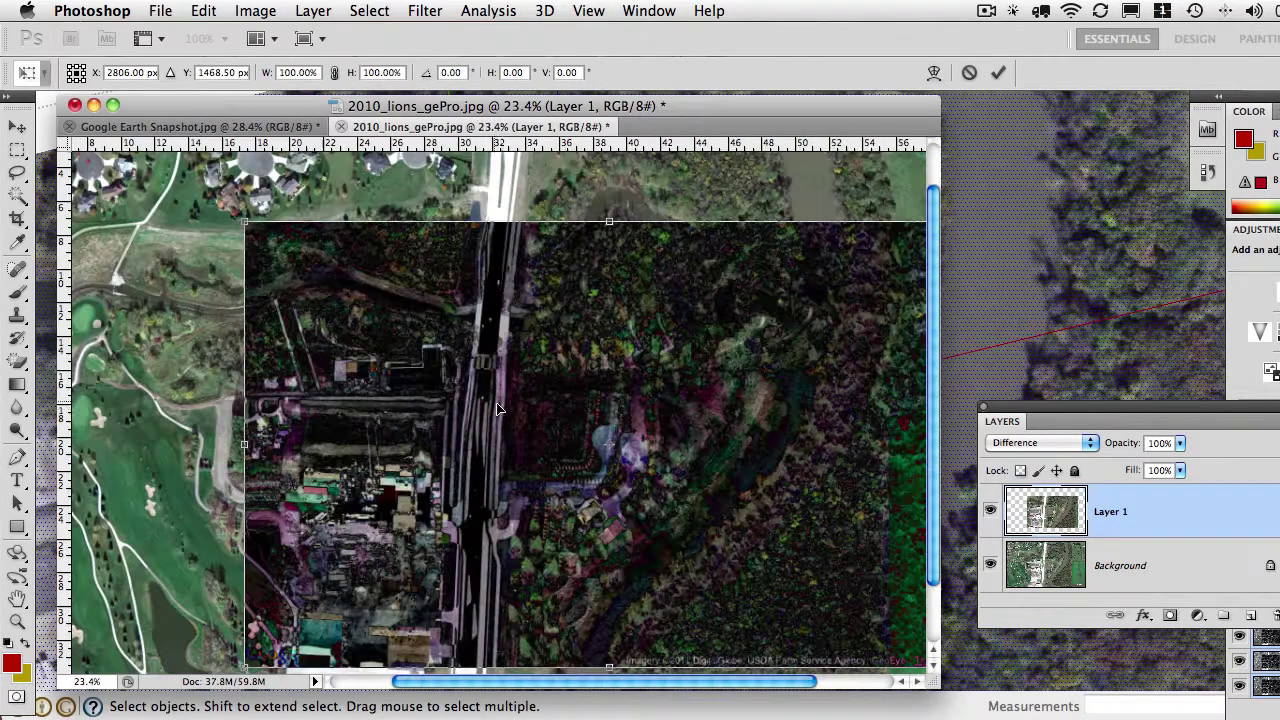
scroll(616, 440, up, 2)
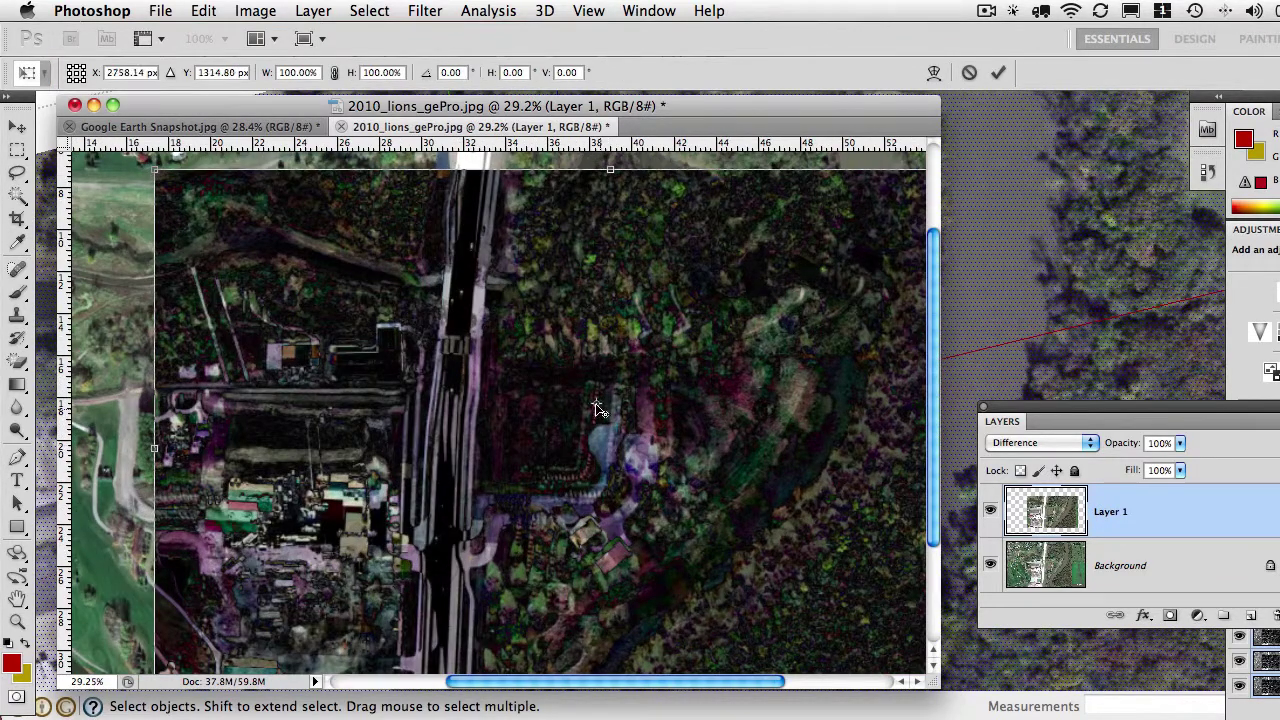
scroll(375, 357, up, 2)
scroll(378, 357, up, 4)
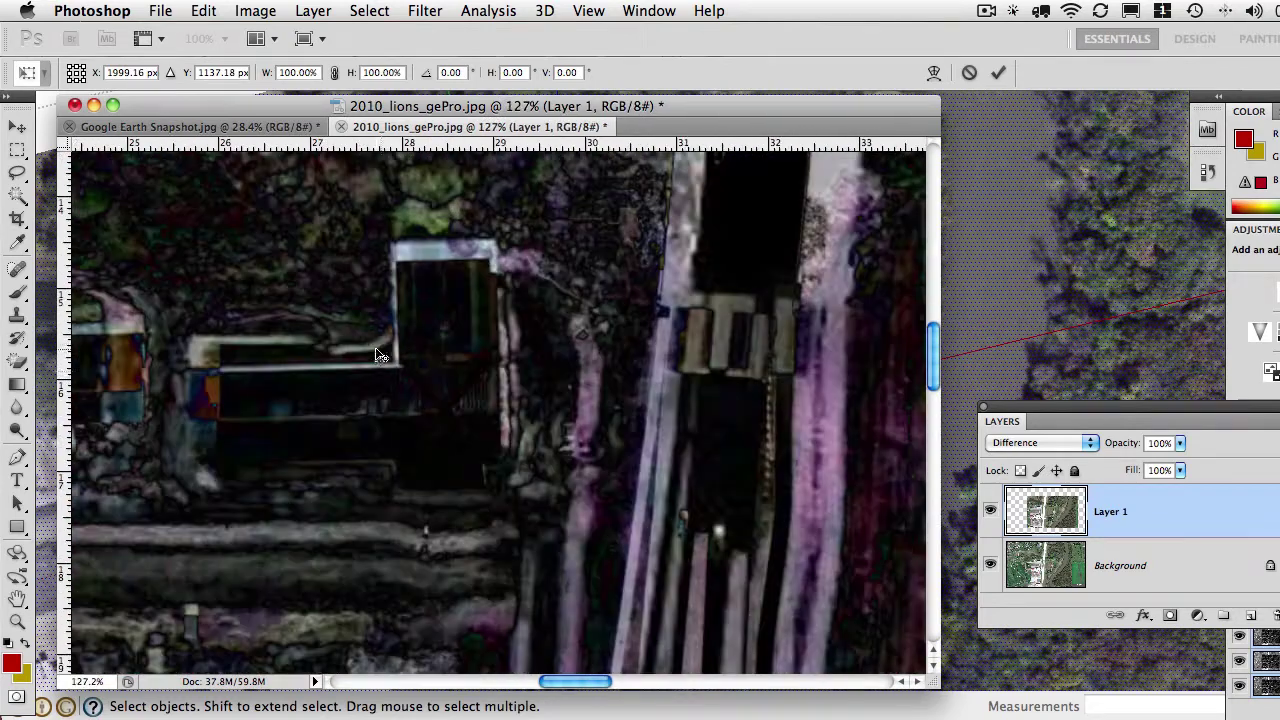
drag(385, 366, 398, 370)
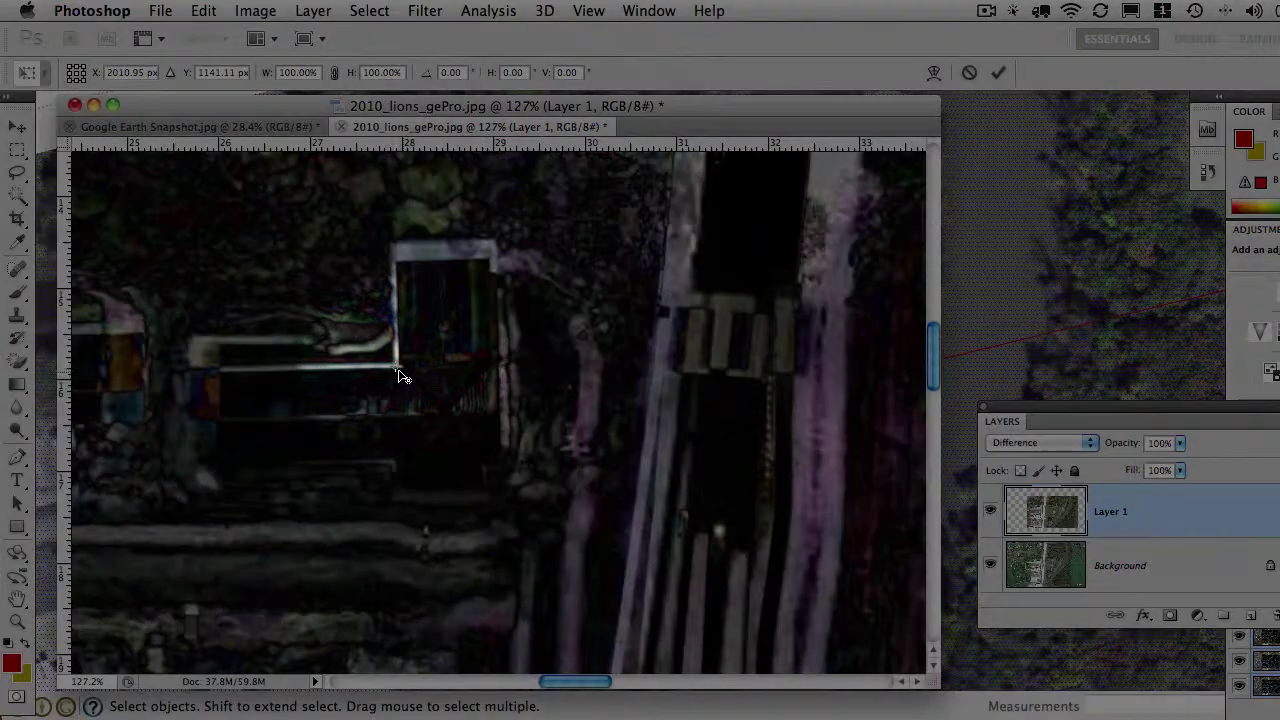
Scale Layer 1 proportionally around the building-corner reference point to about 87.7% and apply the transformation
scroll(402, 371, down, 10)
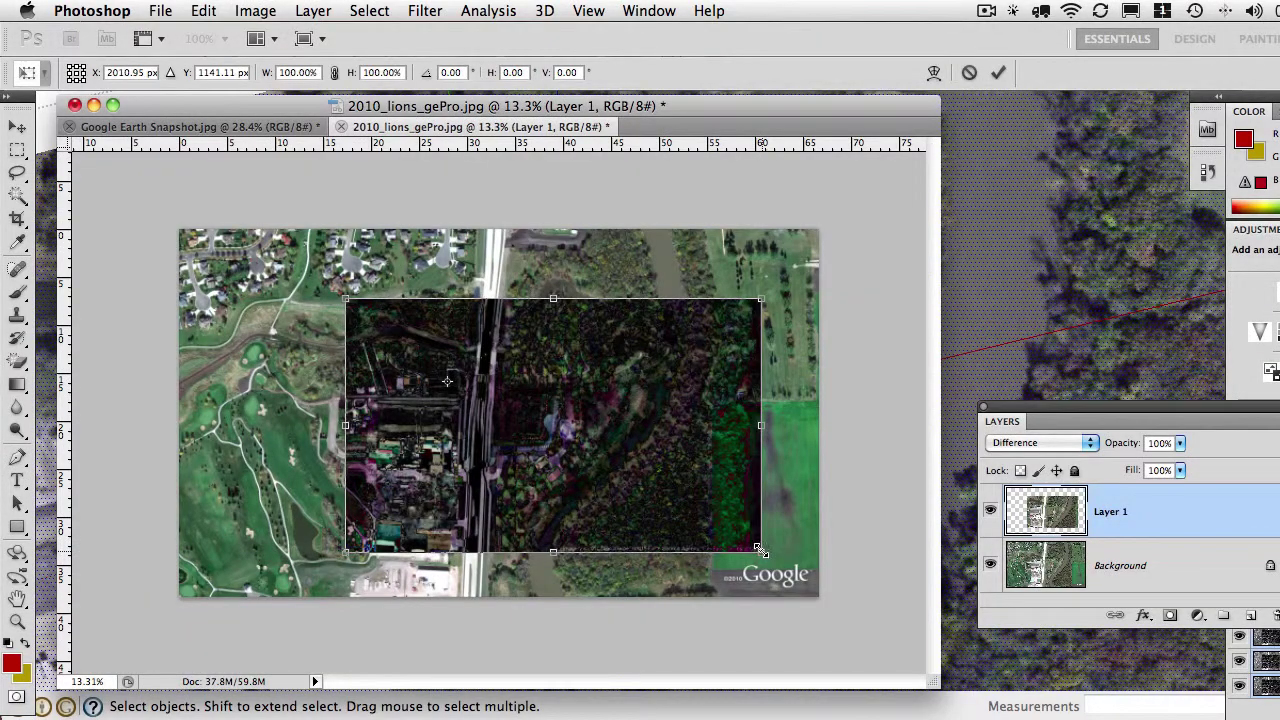
drag(757, 548, 729, 522)
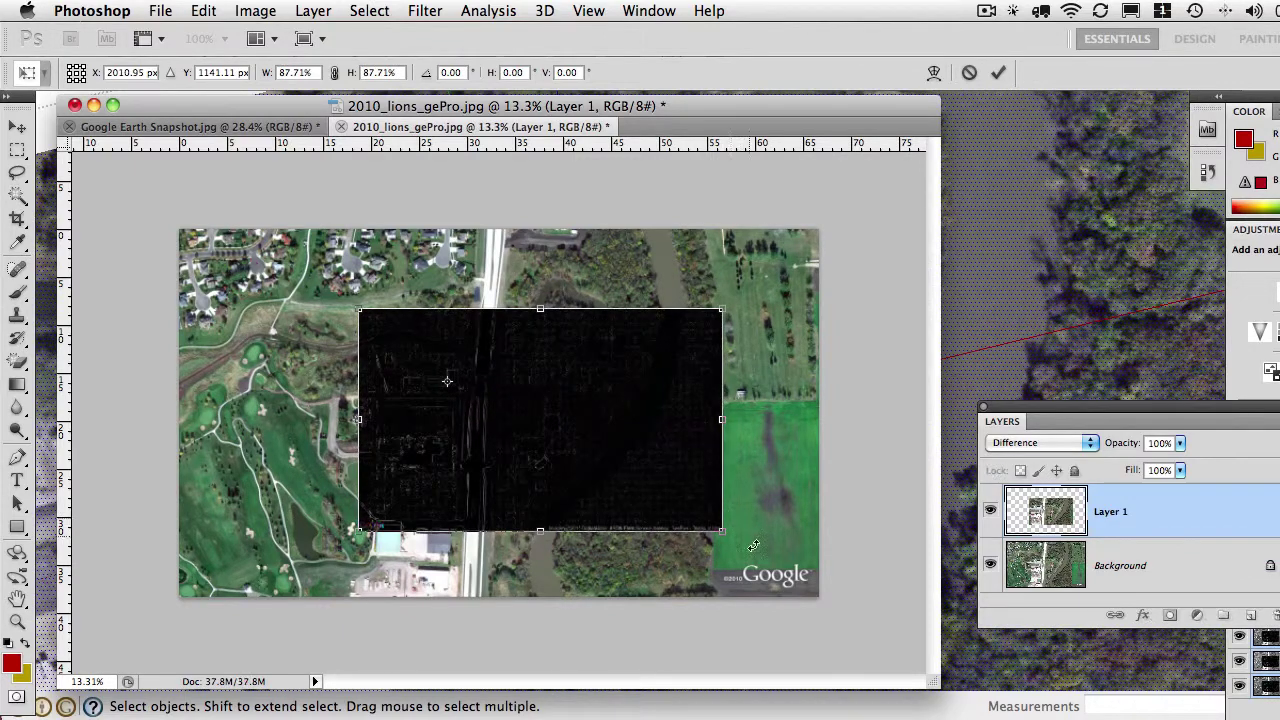
key(Return)
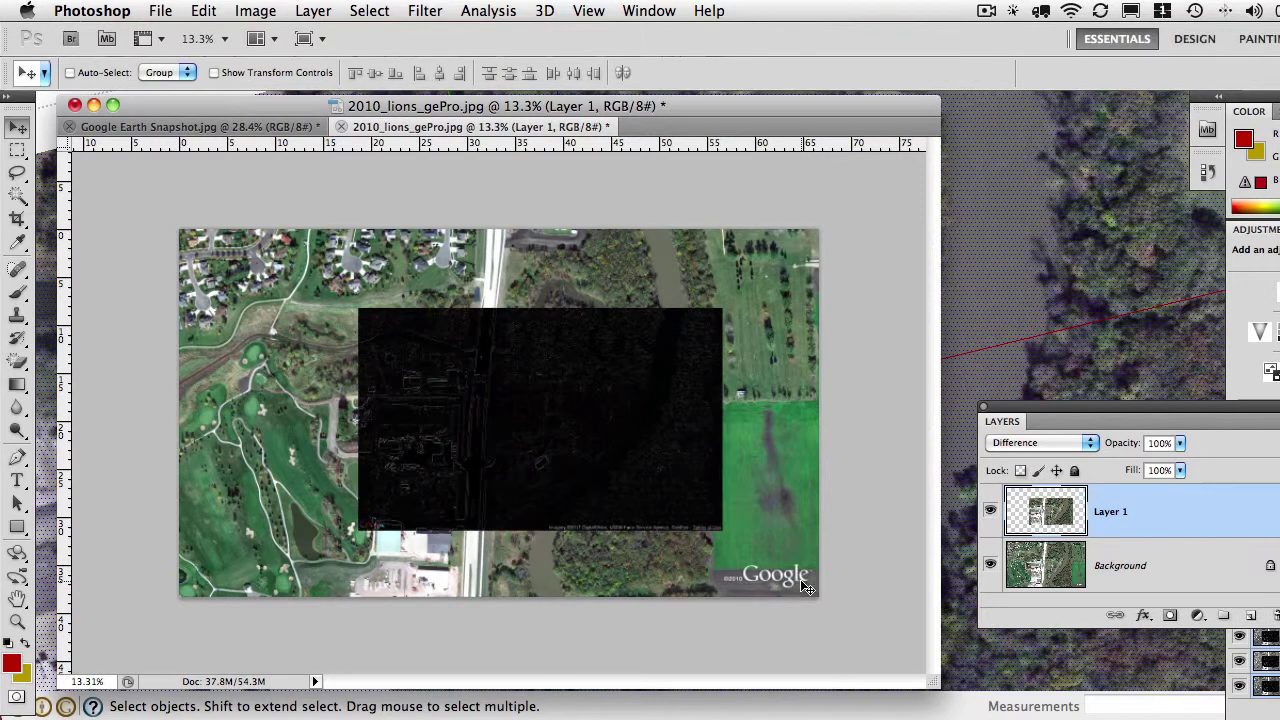
Crop the image to the exact bounds of the aligned snapshot layer
click(18, 220)
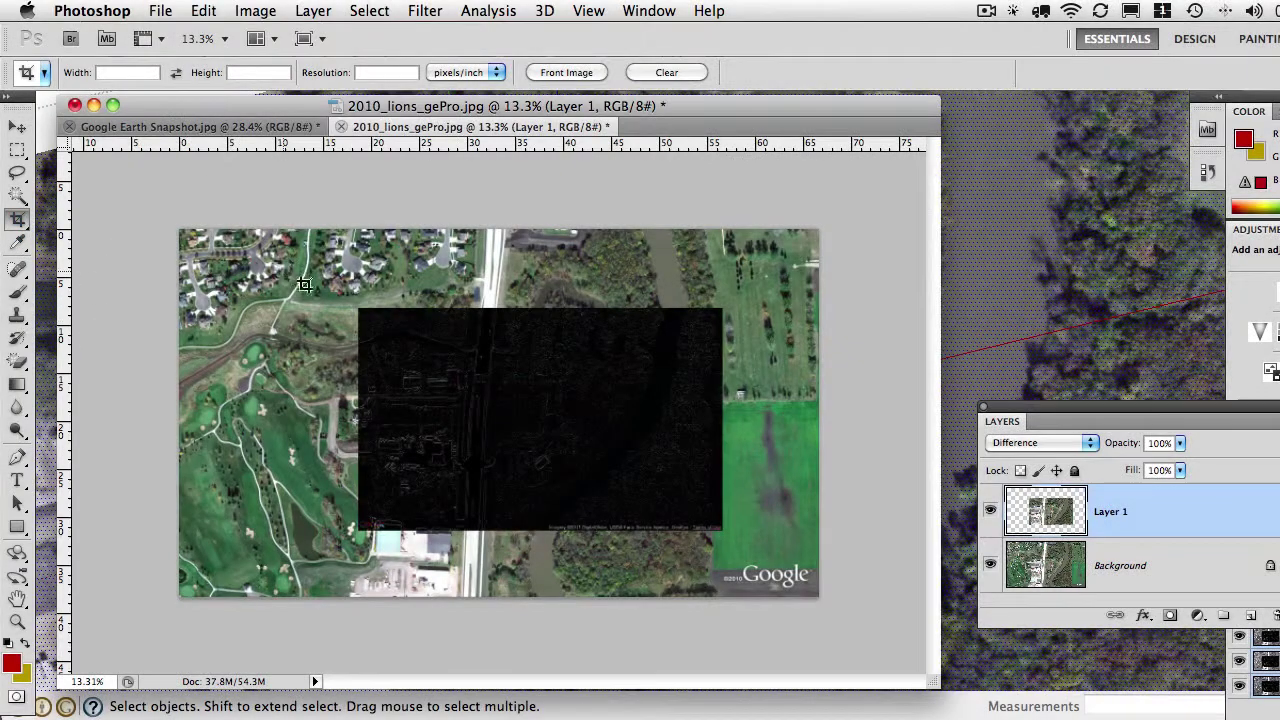
drag(283, 271, 782, 561)
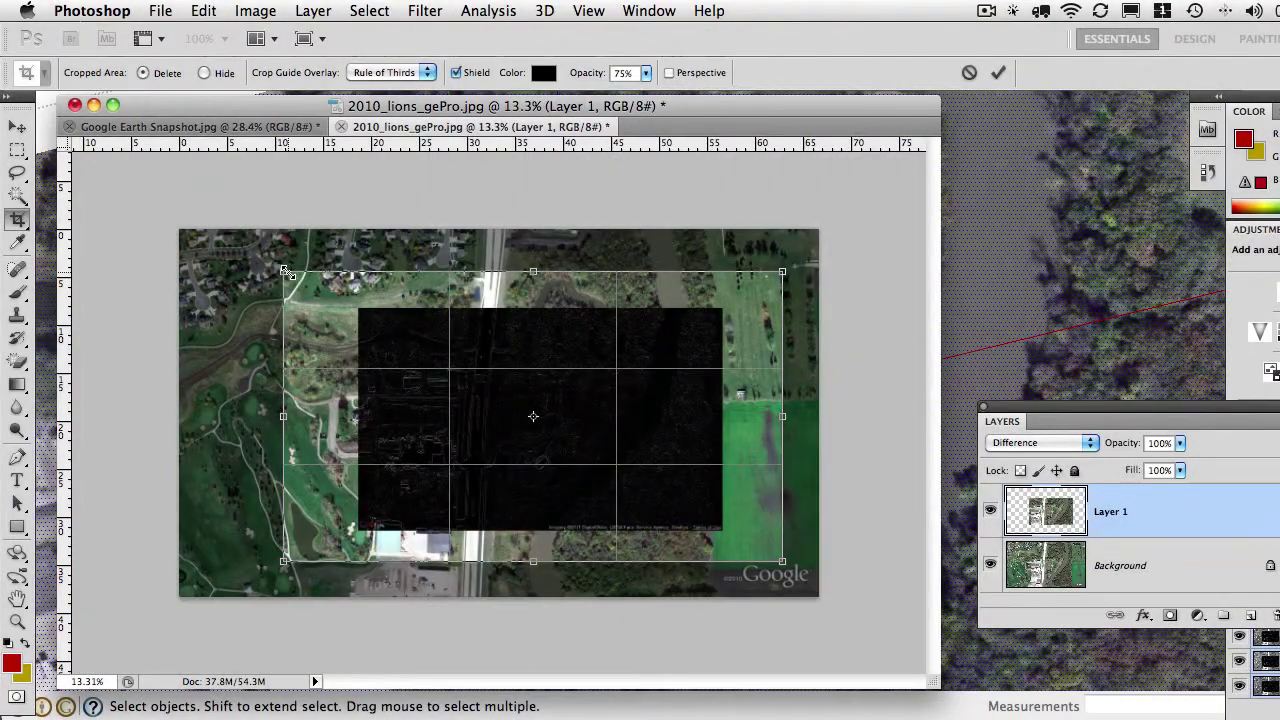
drag(286, 271, 358, 309)
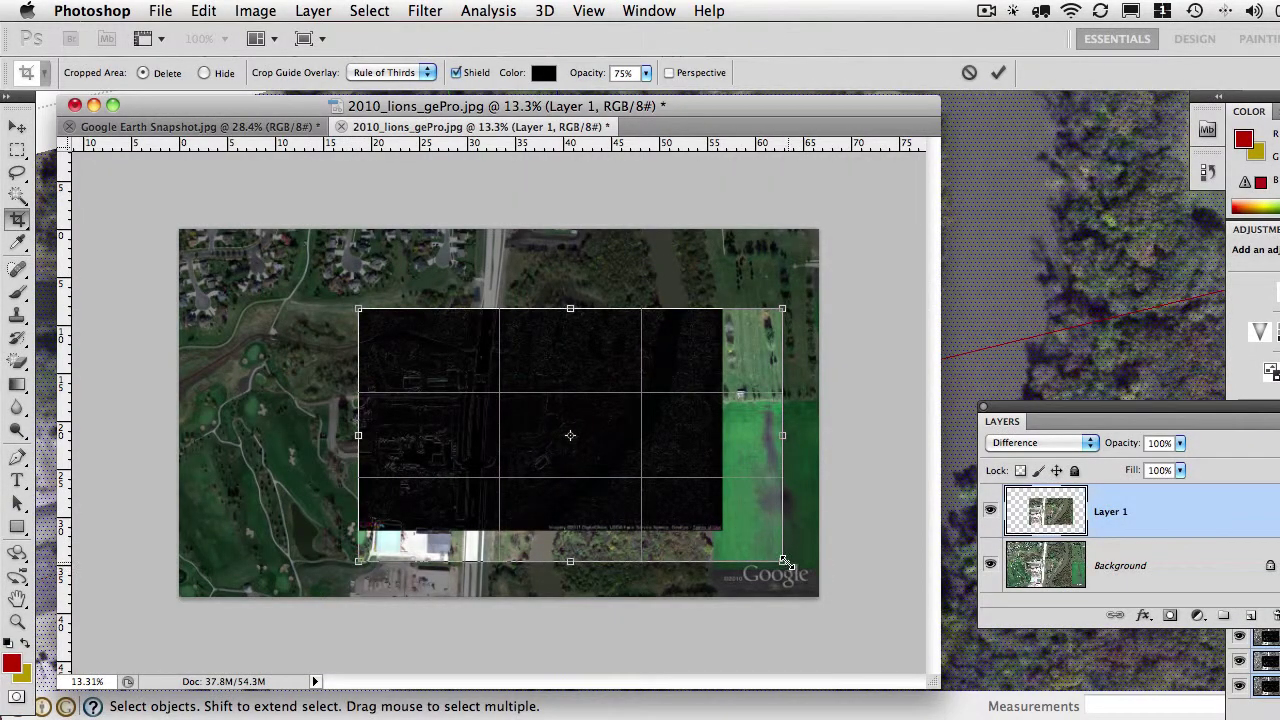
drag(790, 566, 721, 534)
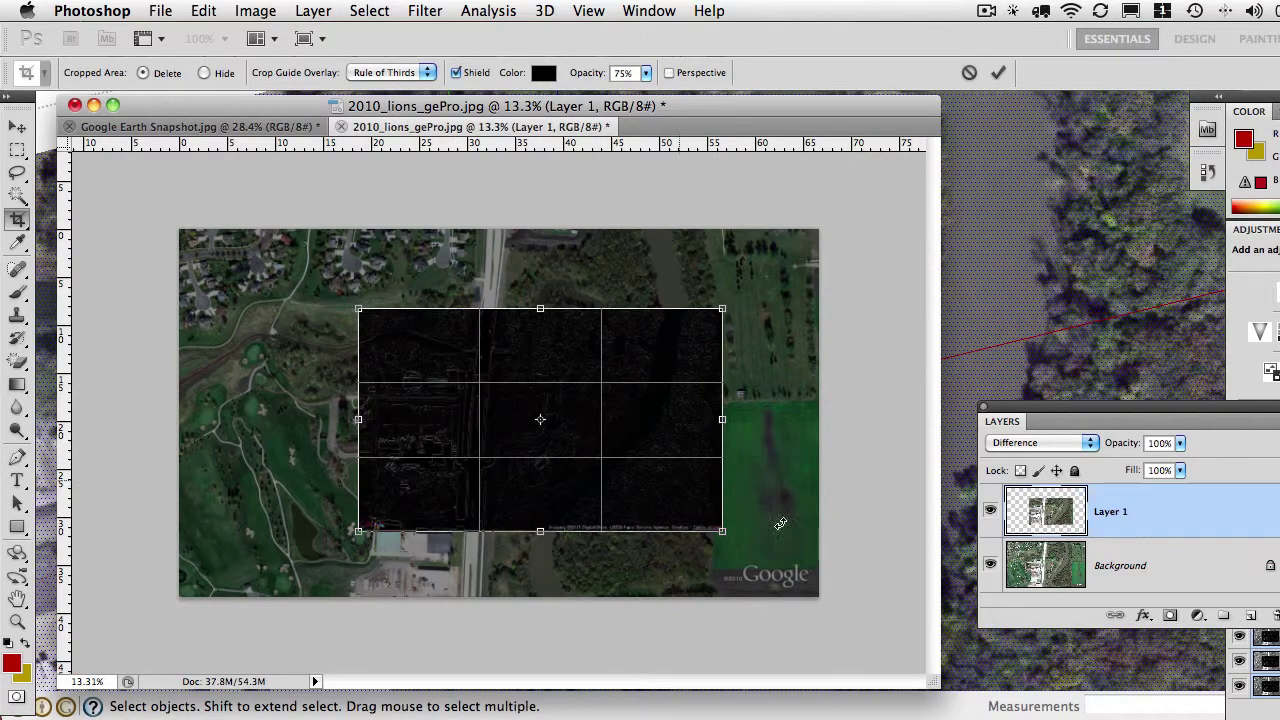
key(Return)
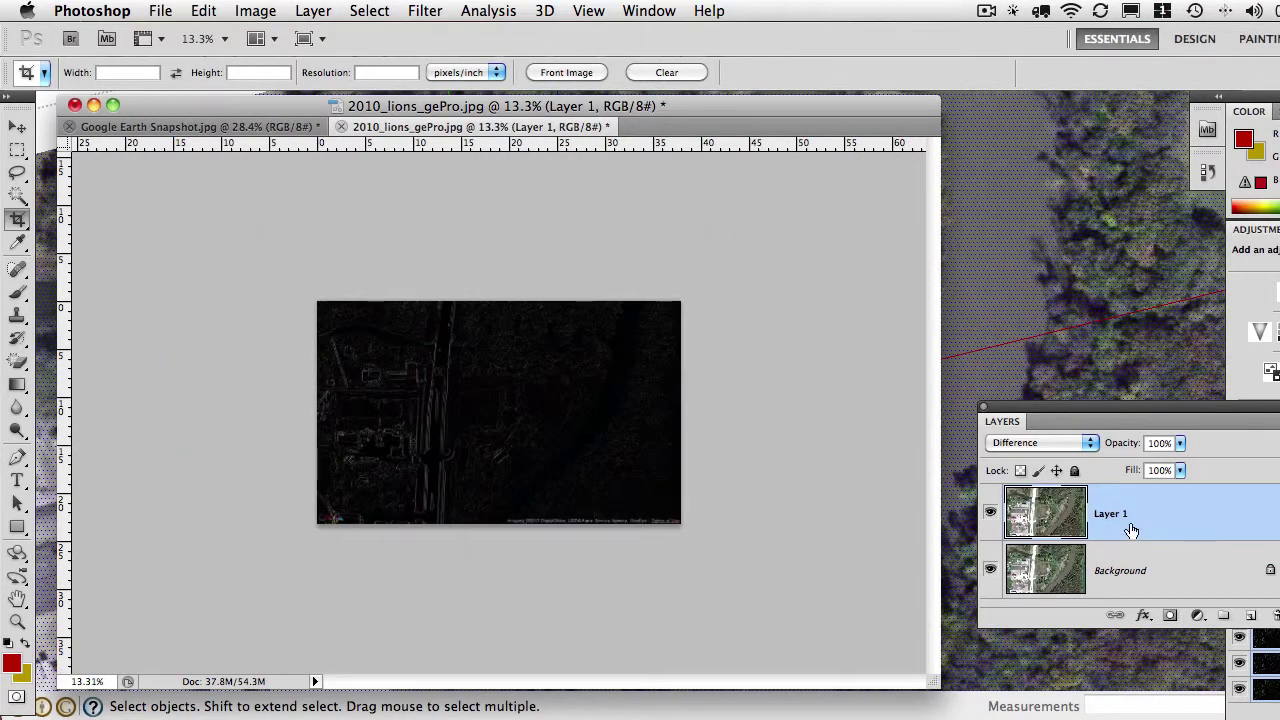
Delete Layer 1 from the 2010_lions_gePro.jpg image and compare the cropped result with the Google Earth Snapshot document
drag(1131, 529, 1146, 611)
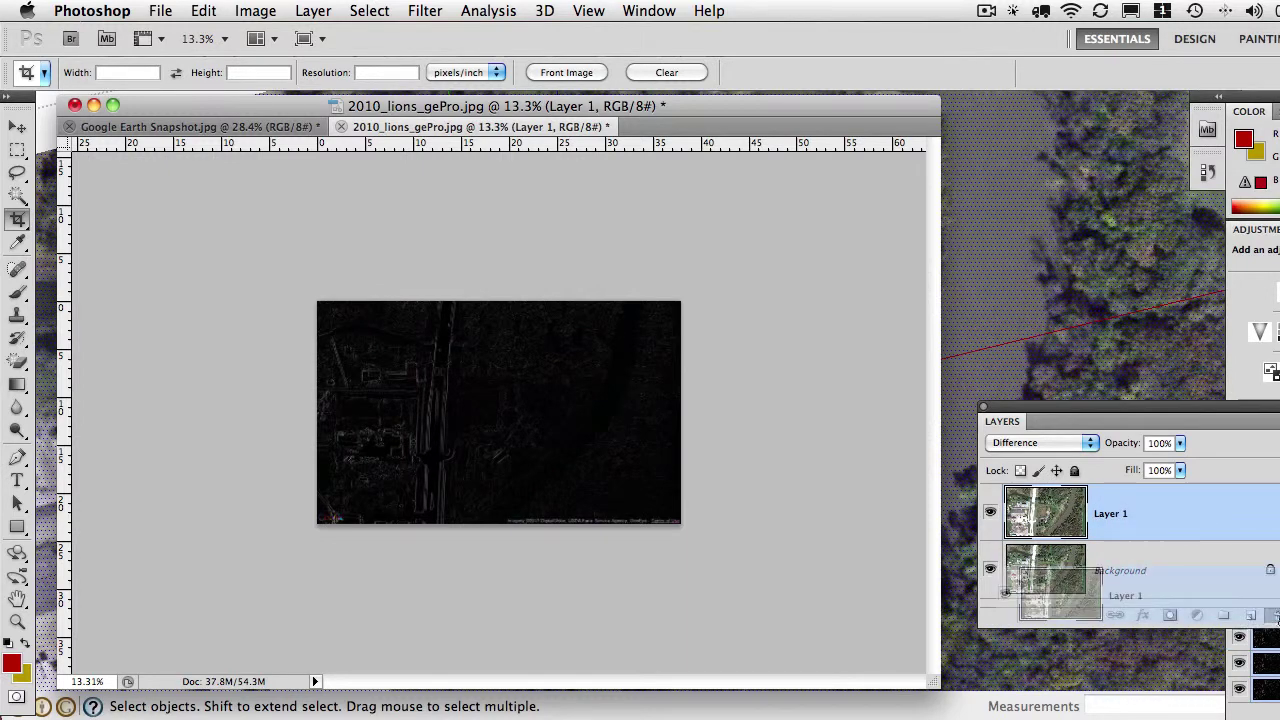
drag(1275, 617, 1275, 616)
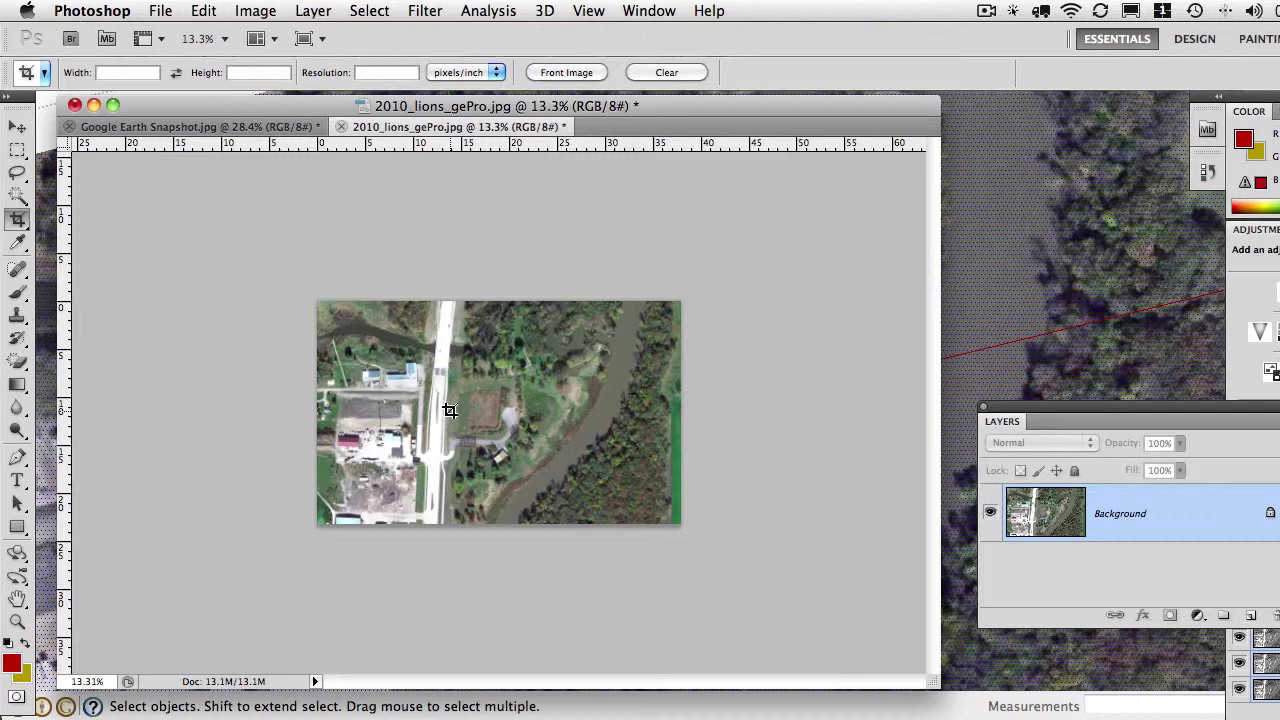
click(244, 128)
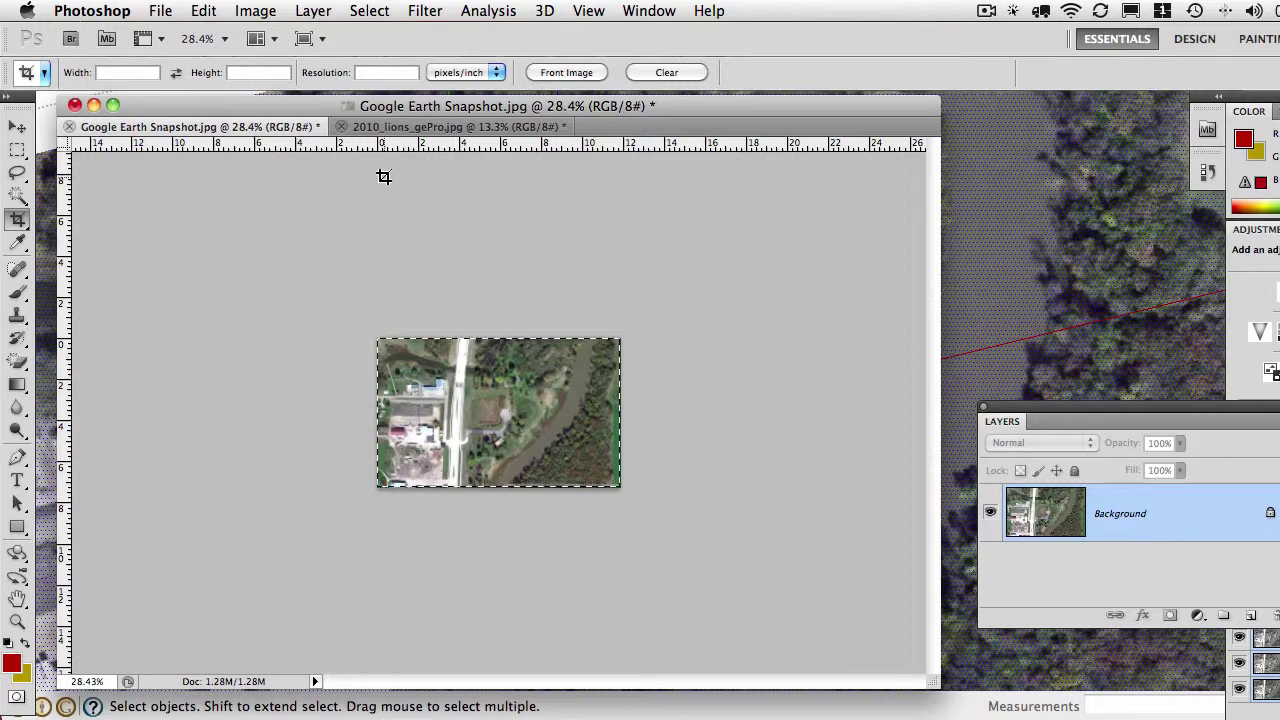
click(455, 127)
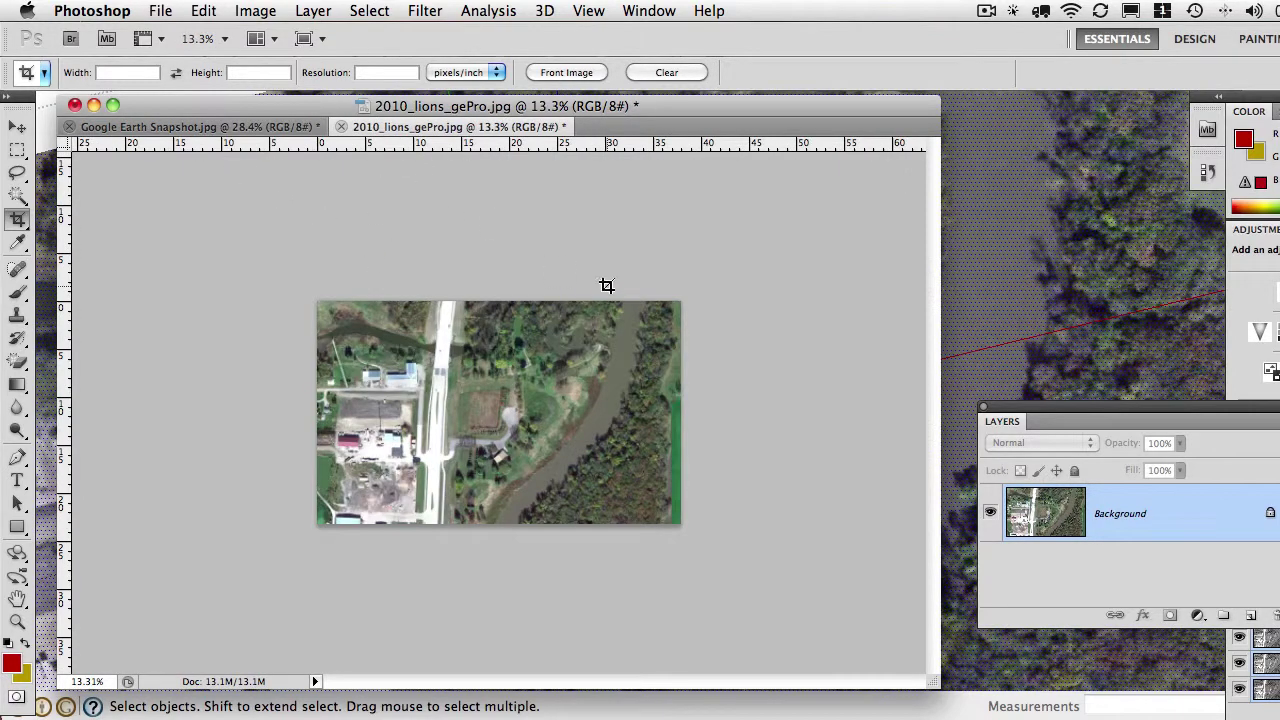
scroll(606, 286, up, 3)
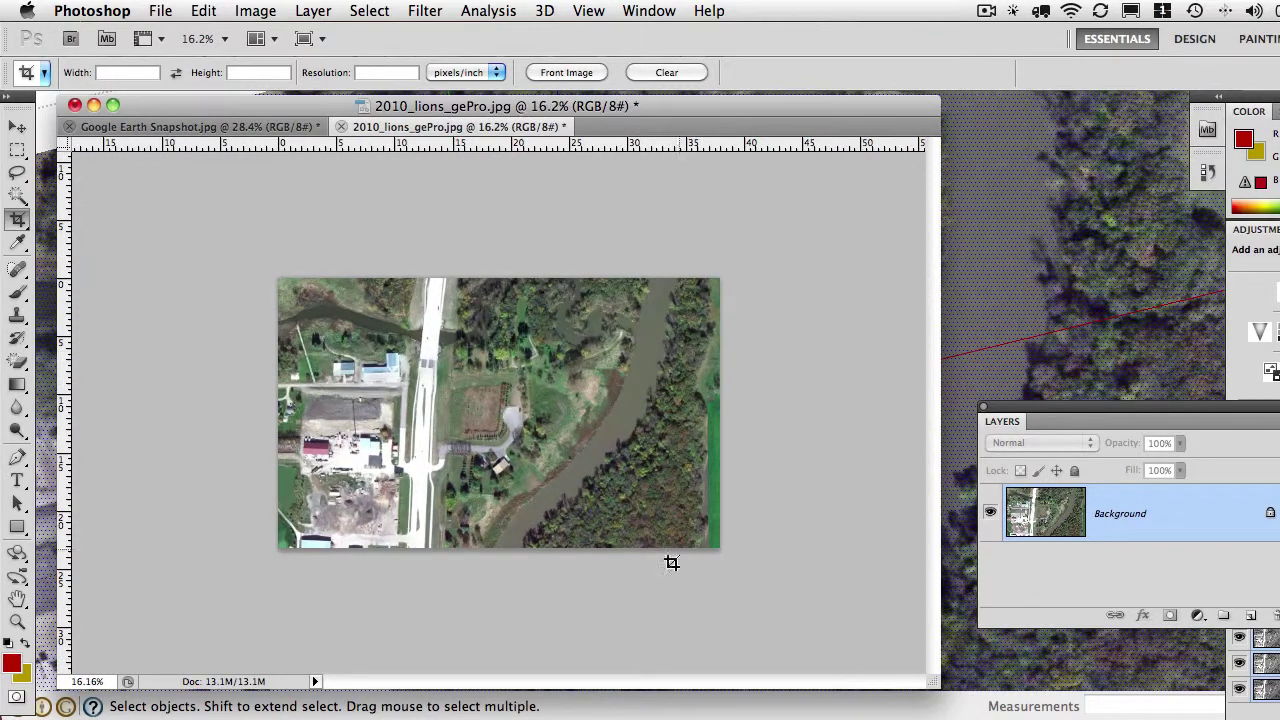
Save the cropped image to the Desktop as replace_2010_lions_gePro.jpg, a baseline standard JPEG at quality 10
click(162, 11)
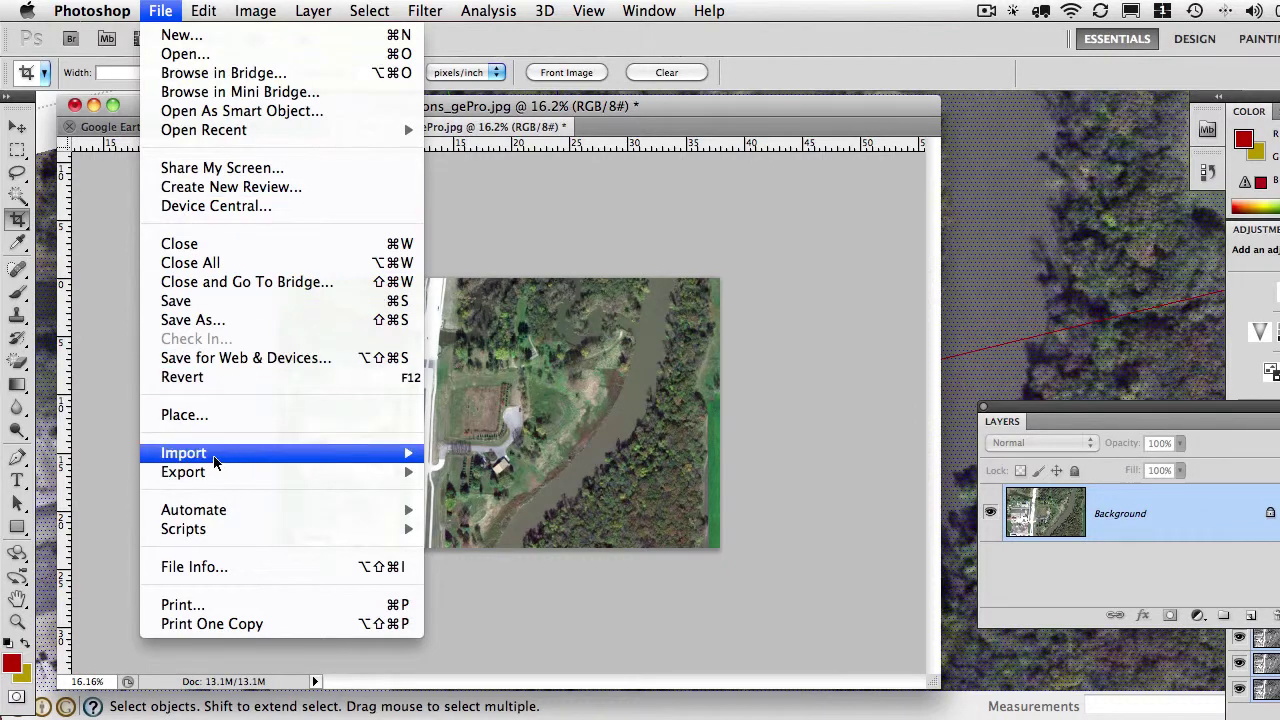
click(203, 320)
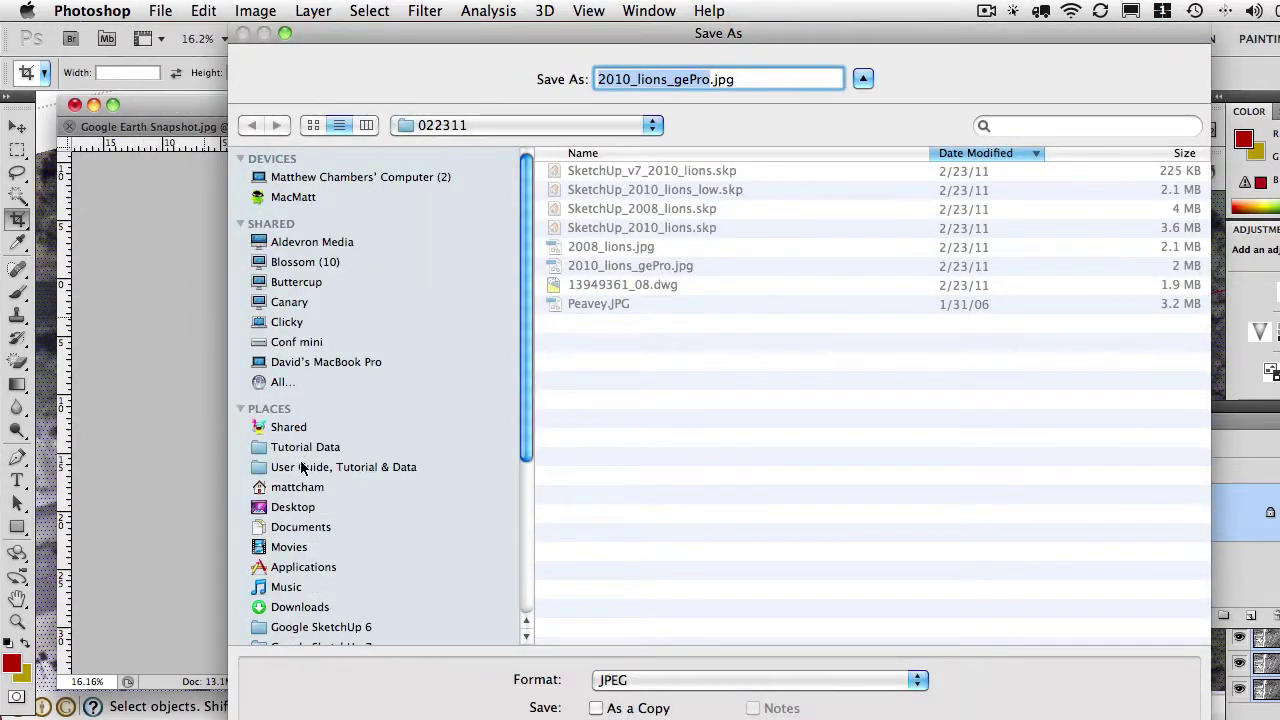
click(298, 509)
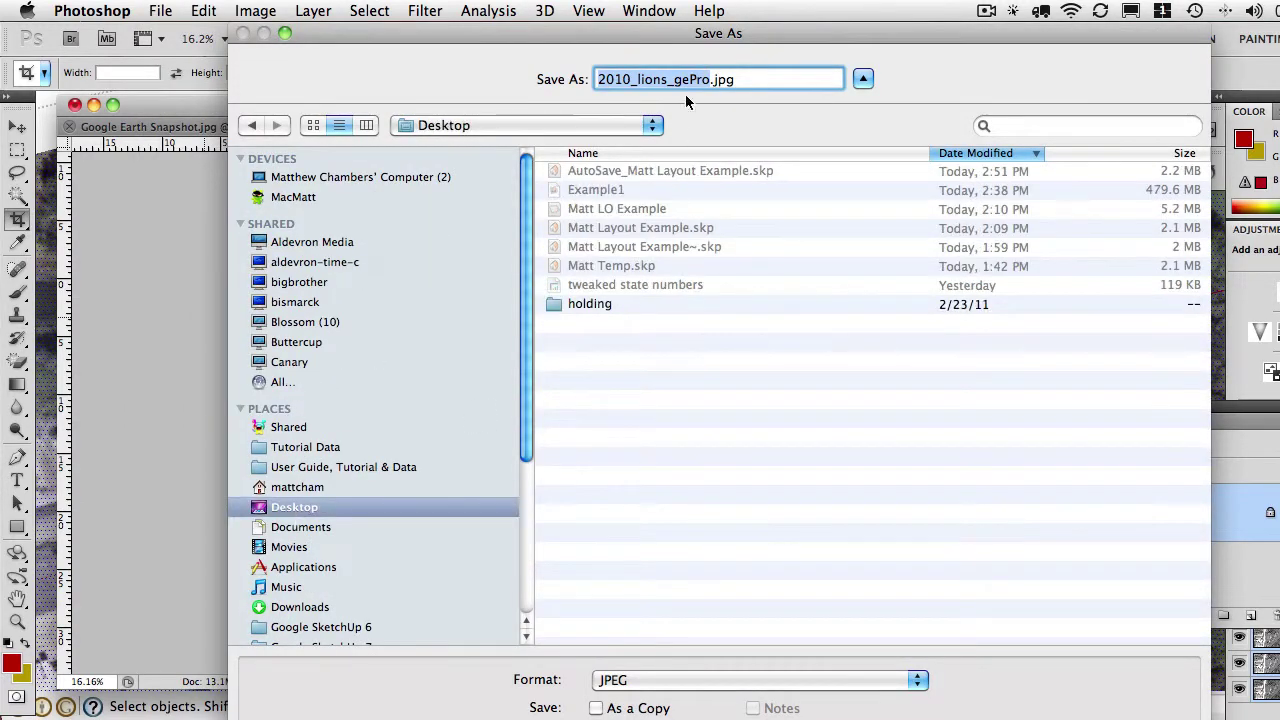
click(599, 86)
text(replace)
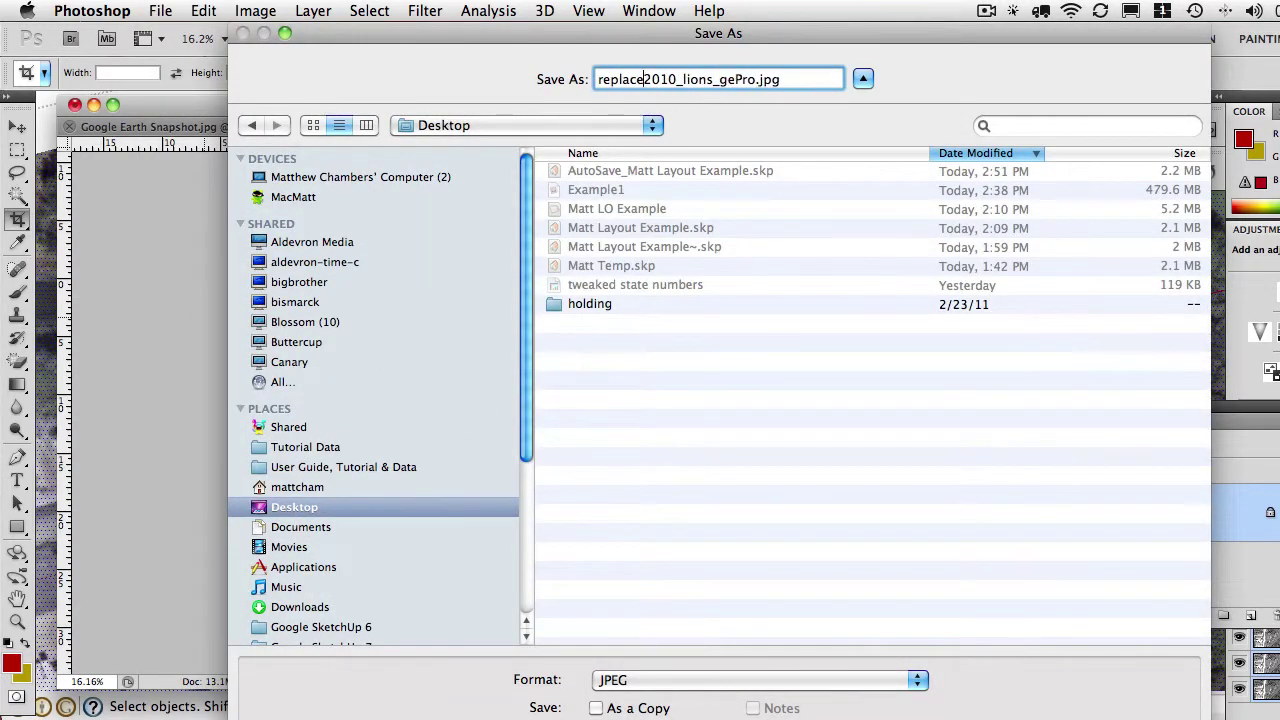
text(_)
key(Return)
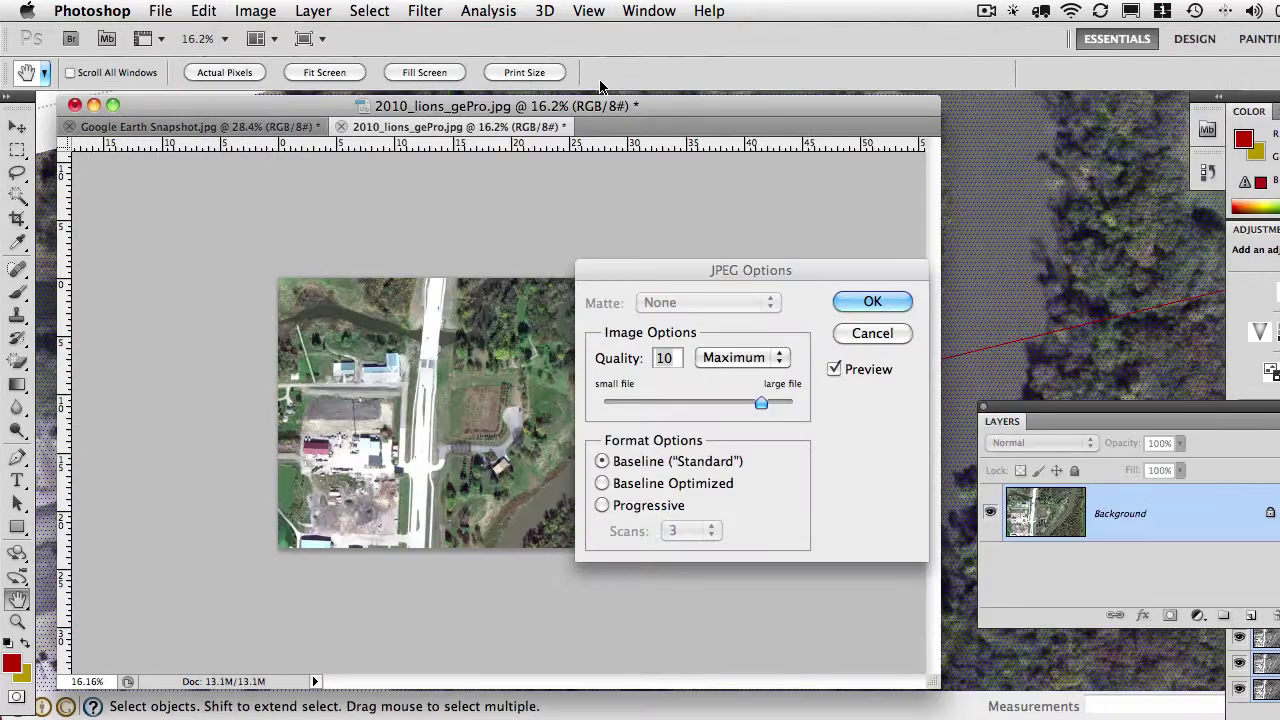
click(874, 301)
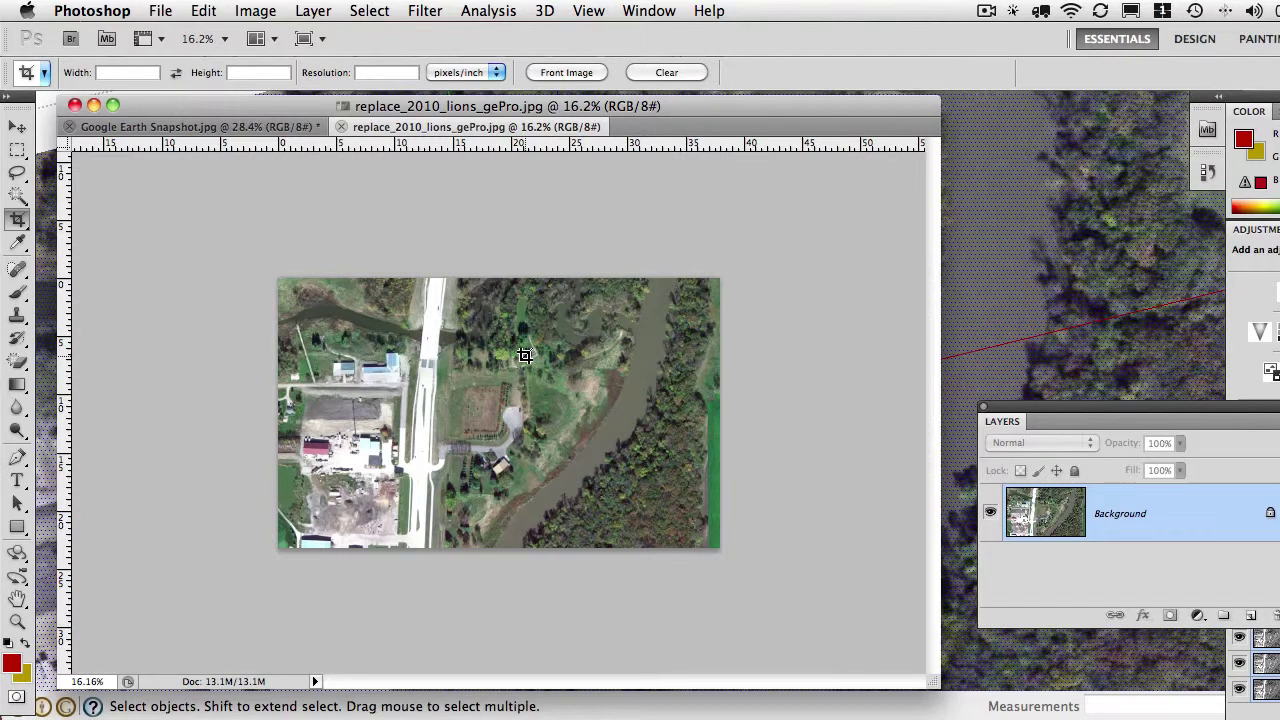
Rotate the whole image 90° clockwise
scroll(526, 356, down, 2)
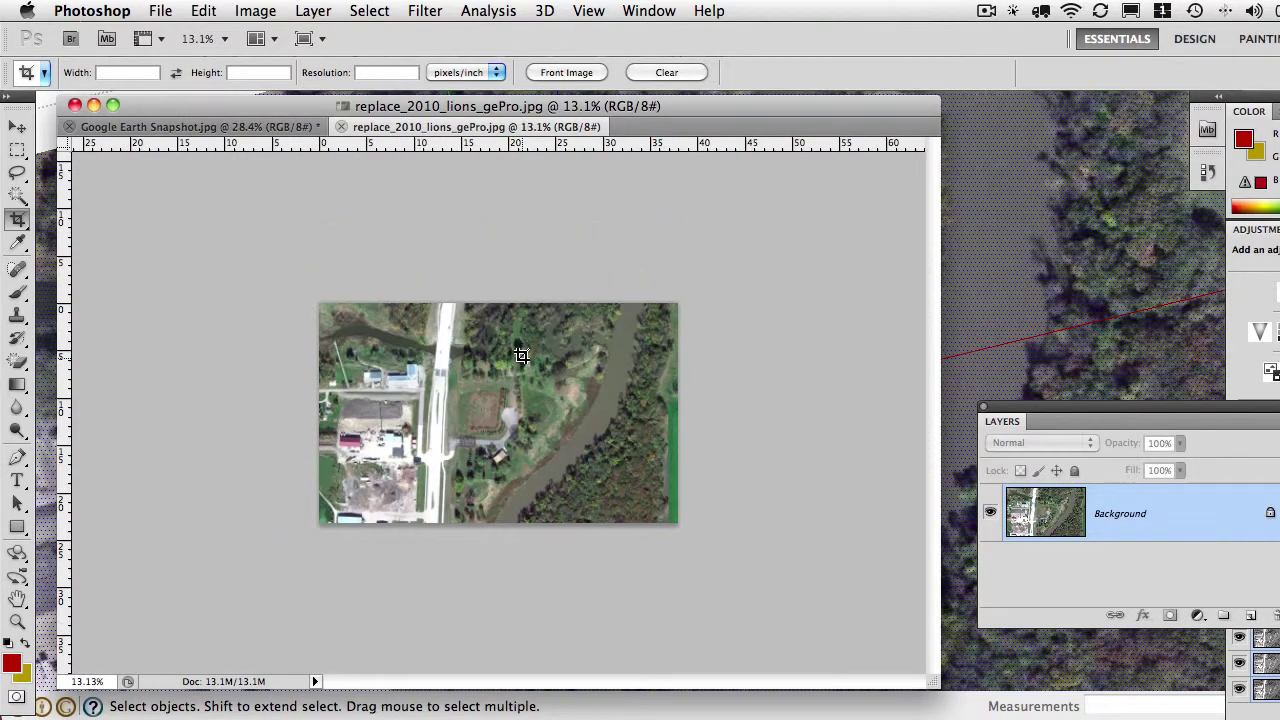
scroll(521, 357, down, 1)
click(256, 11)
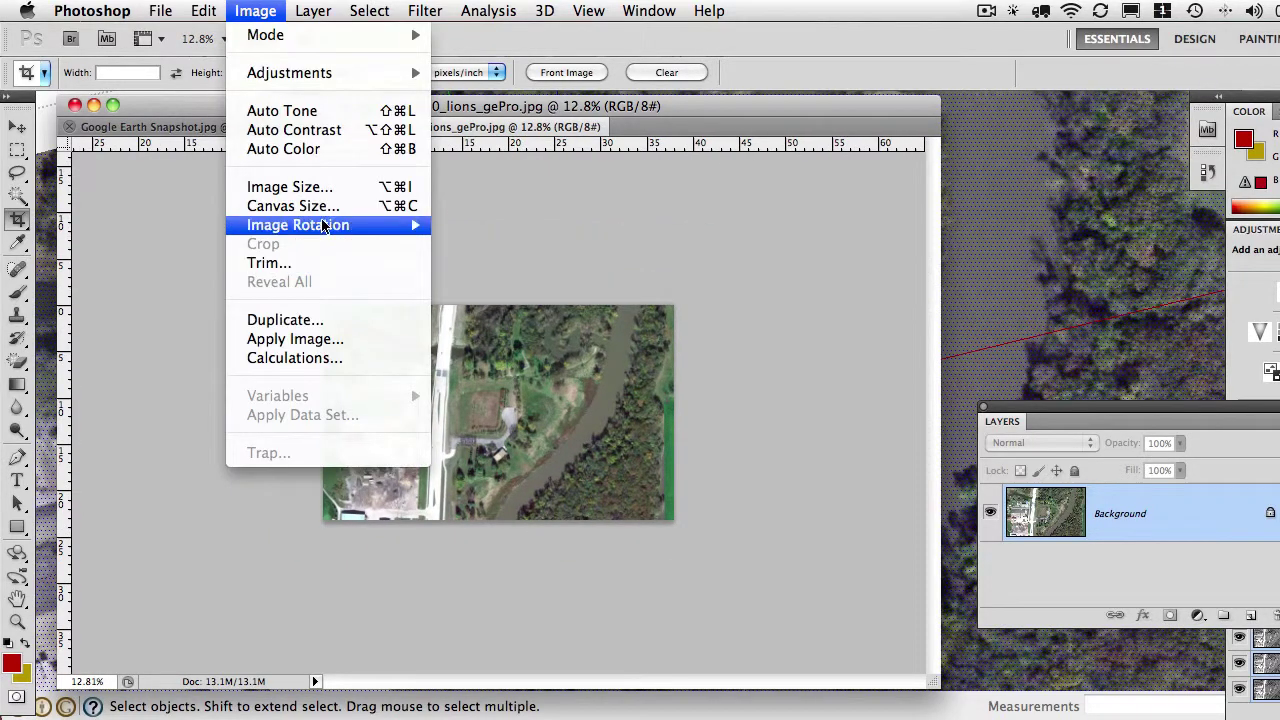
mouse_move(322, 226)
click(494, 243)
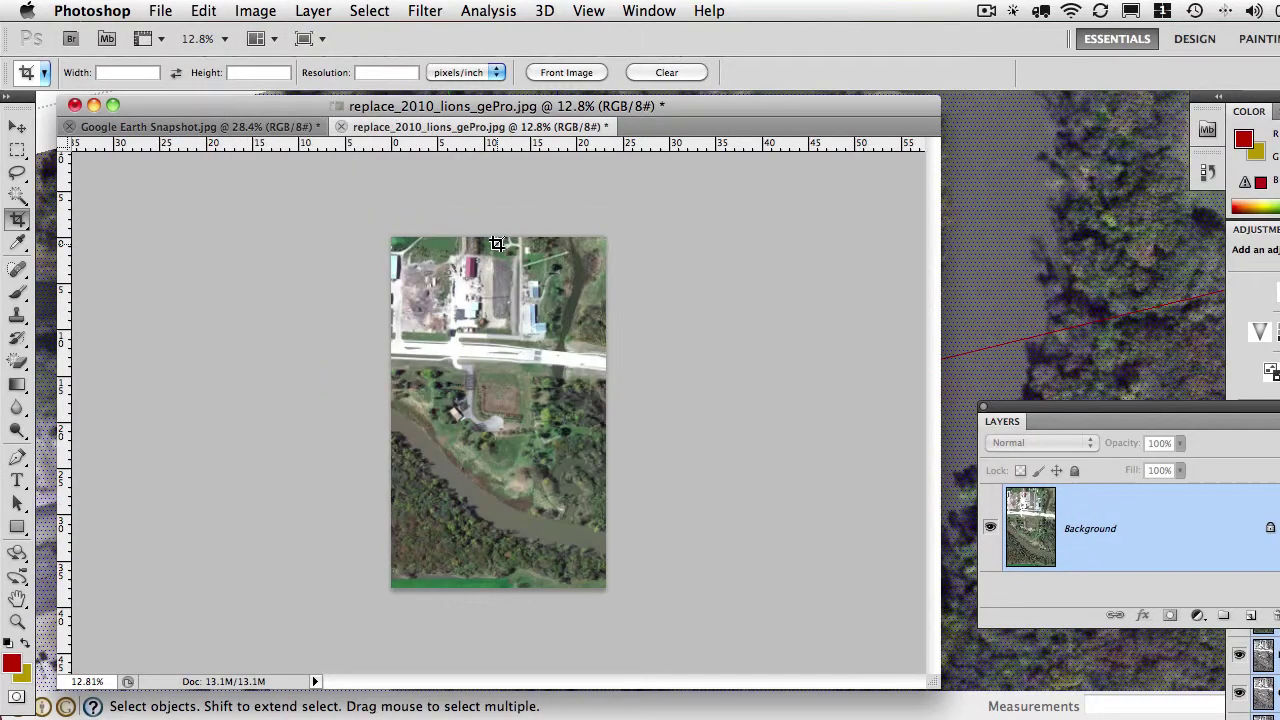
Save the rotated image on the Desktop as donot_replace_2010_lions_gePro.jpg, a baseline standard JPEG at quality 10
click(176, 10)
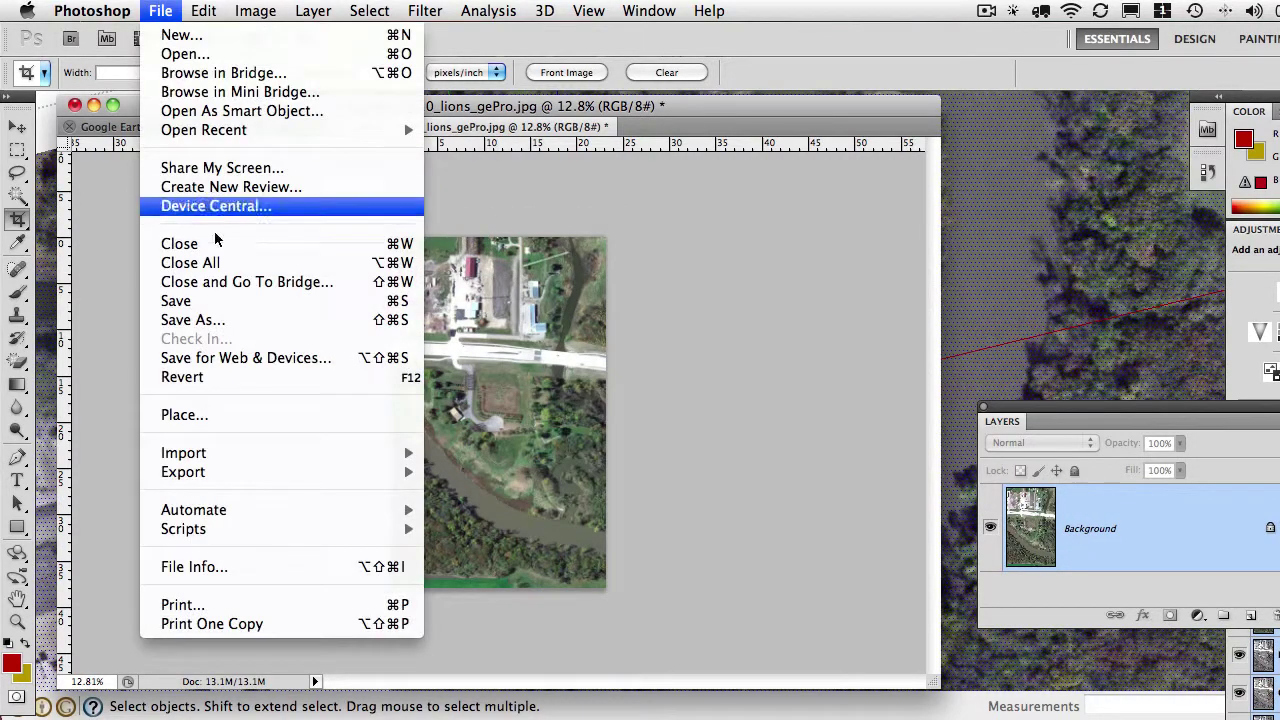
click(243, 316)
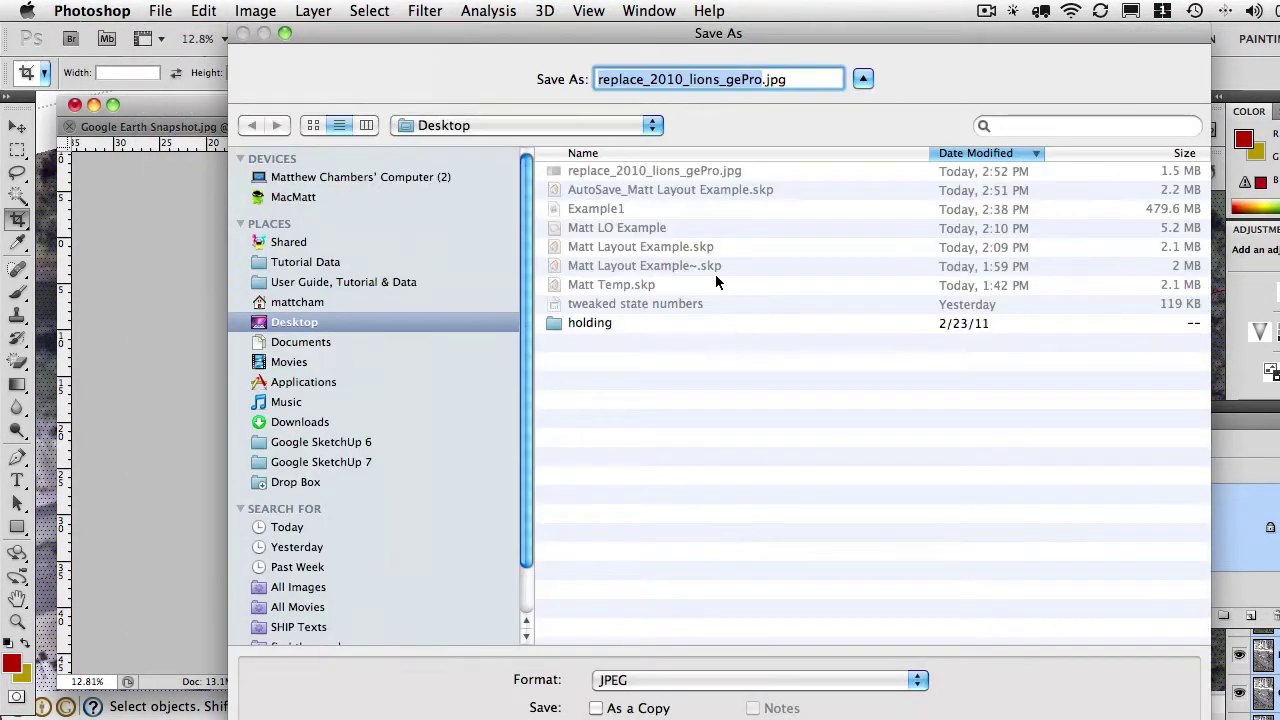
click(600, 80)
text(donot_)
key(Return)
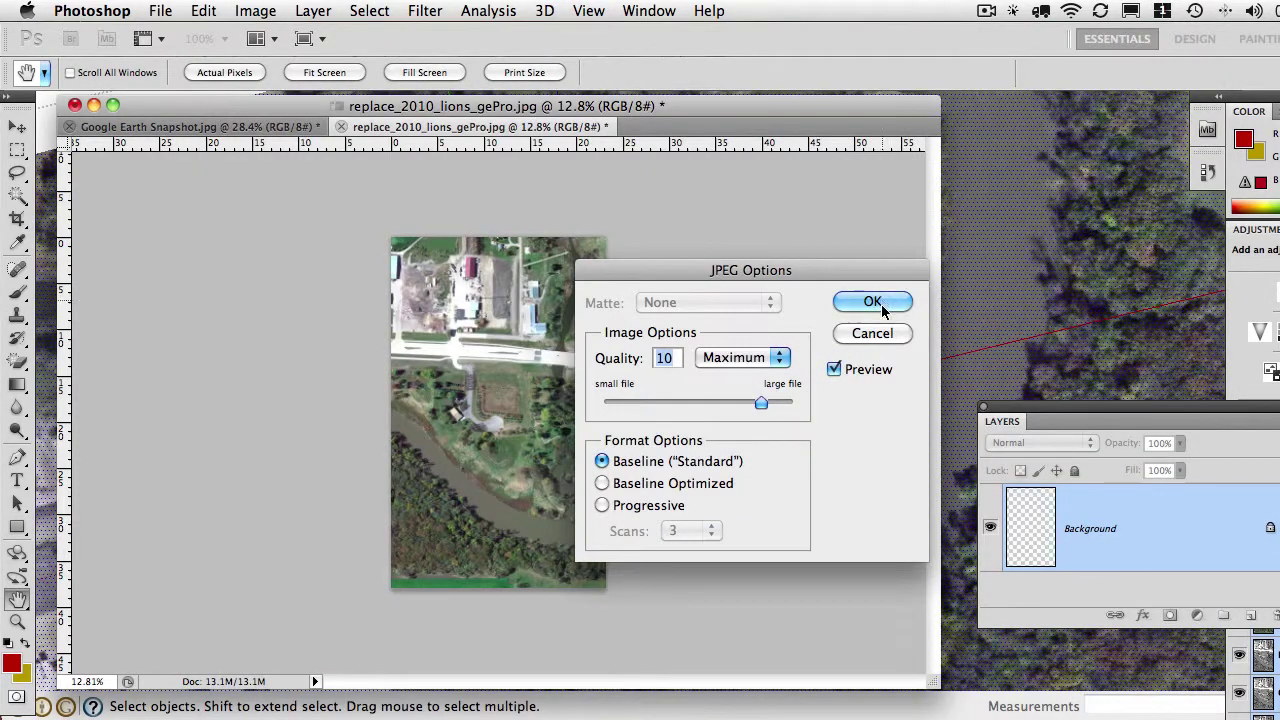
click(880, 304)
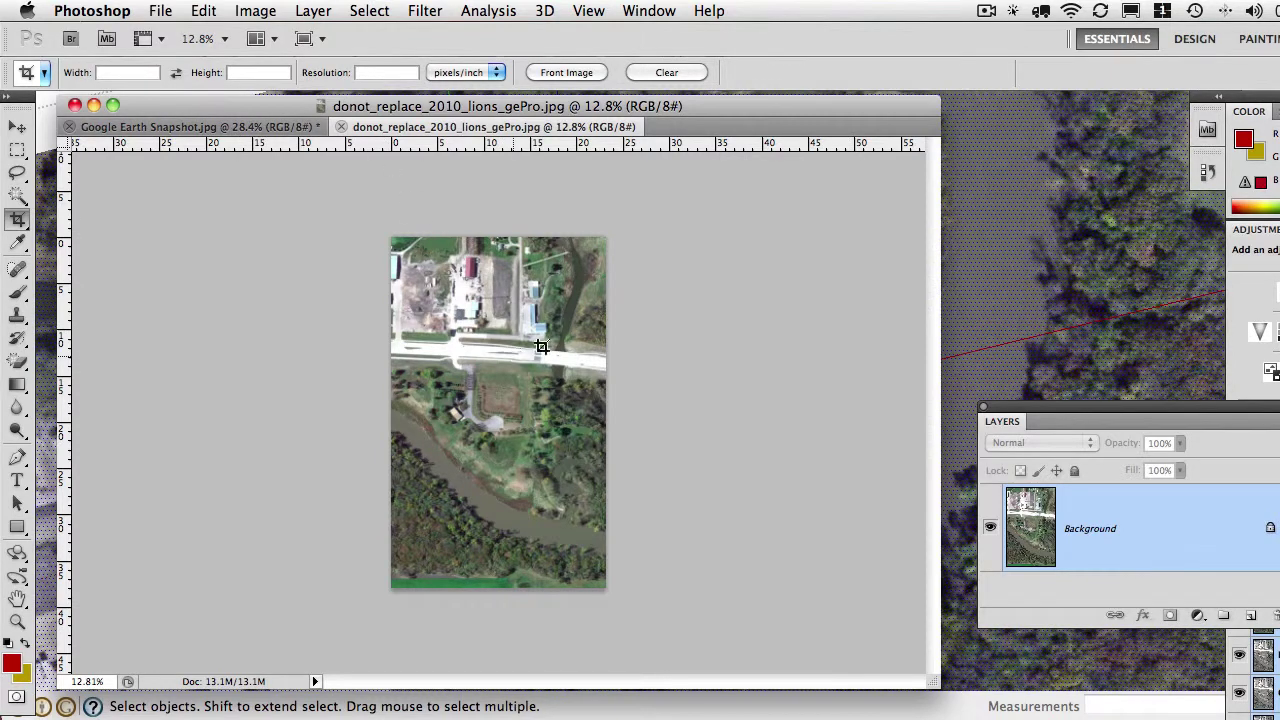
Undo the image rotation and inspect the detail around the rounded parking loop up close
key(super+z)
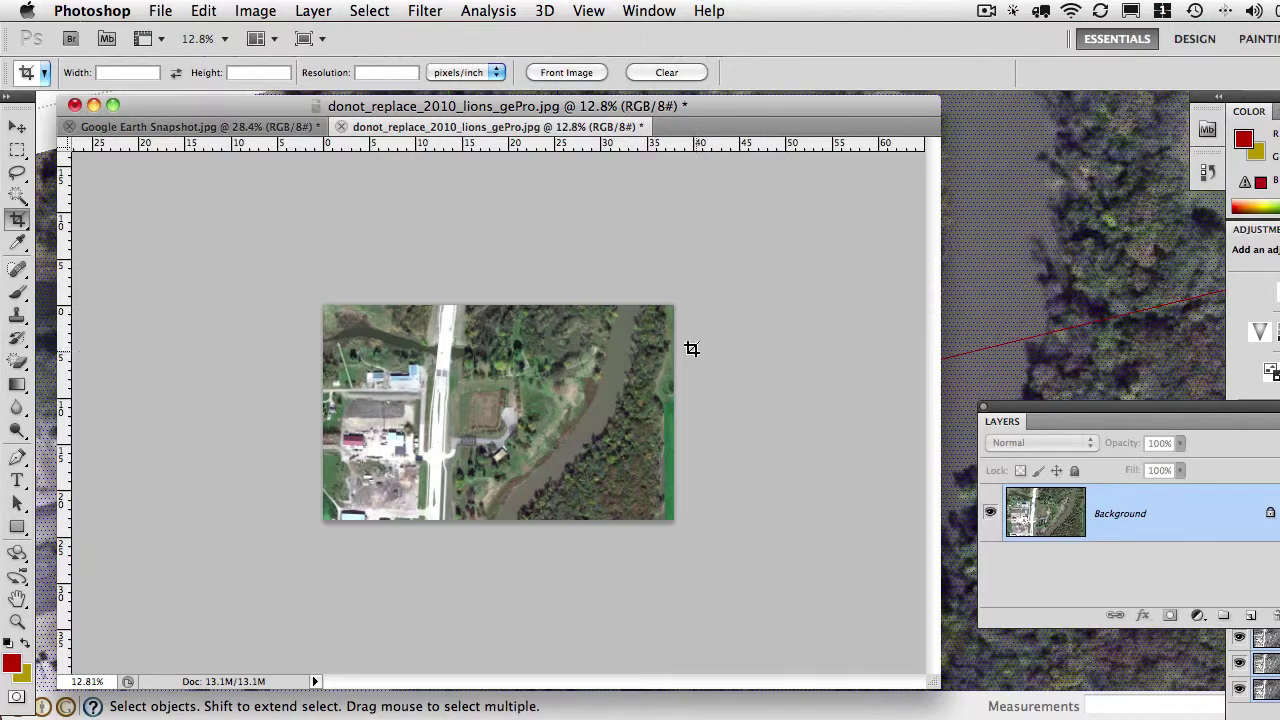
scroll(441, 353, up, 10)
scroll(530, 270, down, 3)
drag(539, 262, 562, 516)
drag(540, 215, 554, 390)
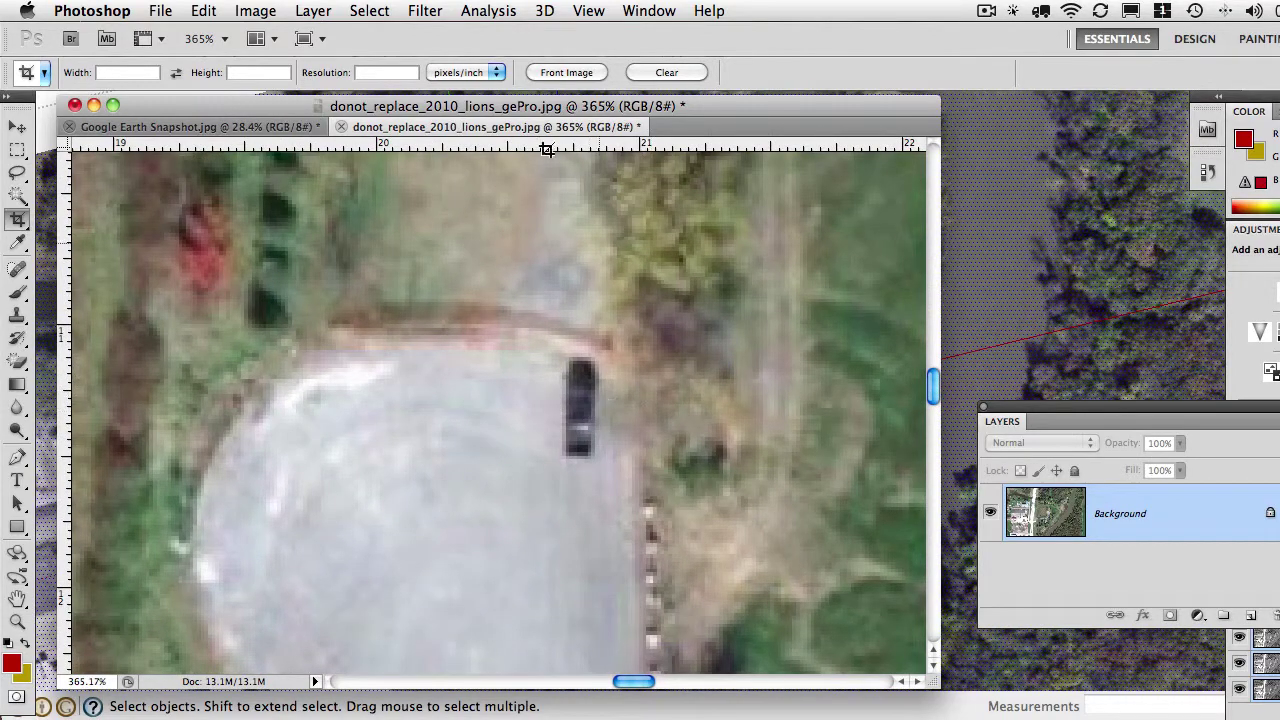
Switch to SketchUp, deselect the terrain image and bring the whole site into view
key(super+Tab)
key(super+Tab)
key(super+shift+Tab)
key(super+shift+Tab)
key(super+Tab)
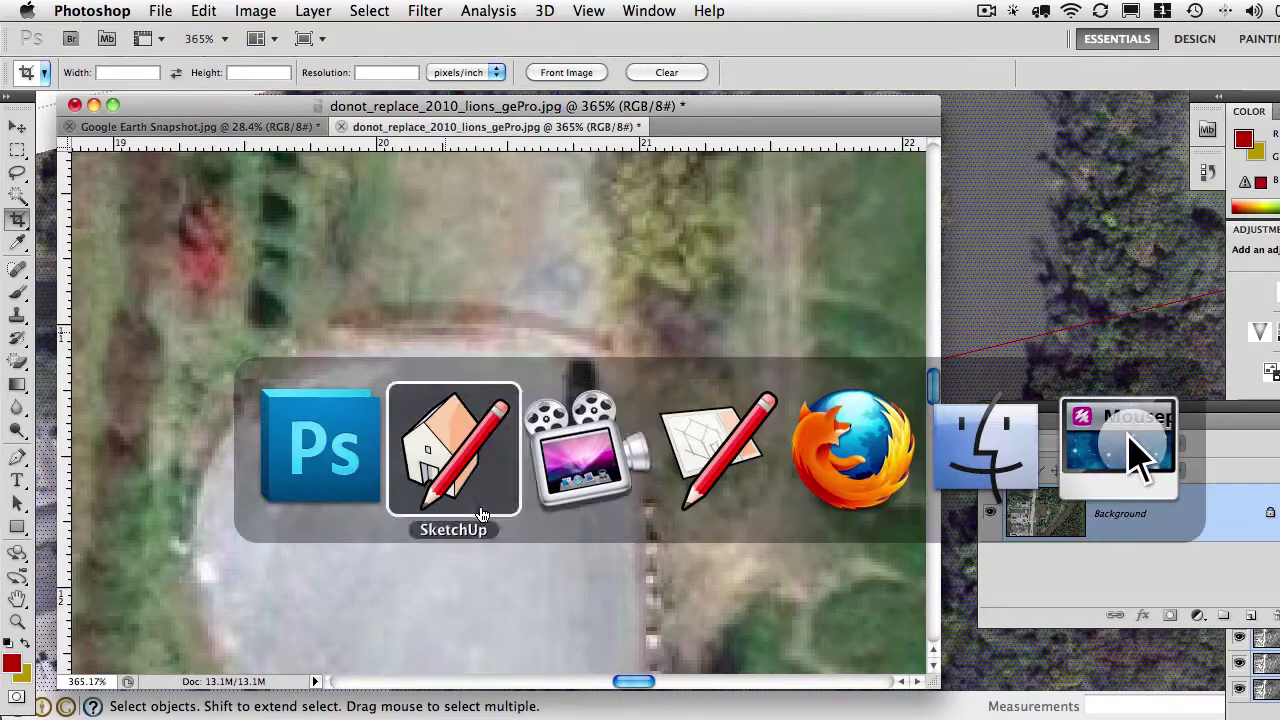
key(super+Tab)
key(super+shift+Tab)
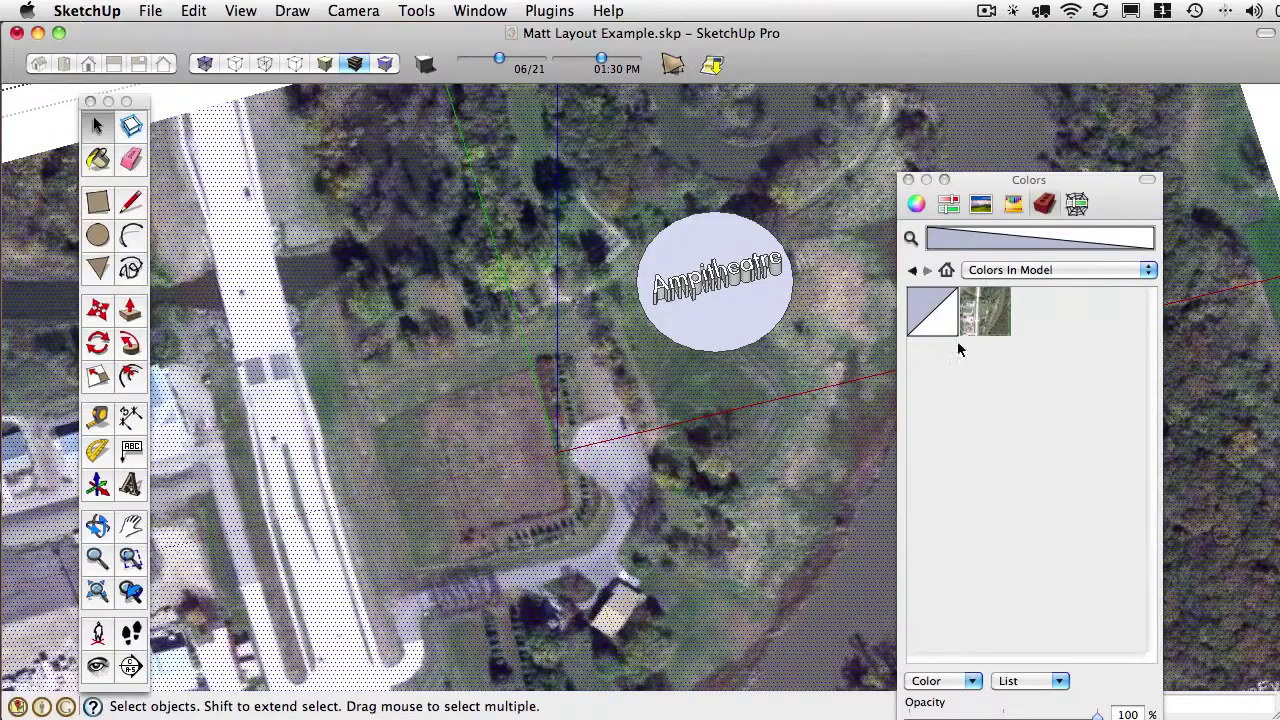
scroll(461, 380, down, 6)
drag(461, 383, 531, 344)
click(325, 148)
scroll(459, 278, down, 2)
click(150, 11)
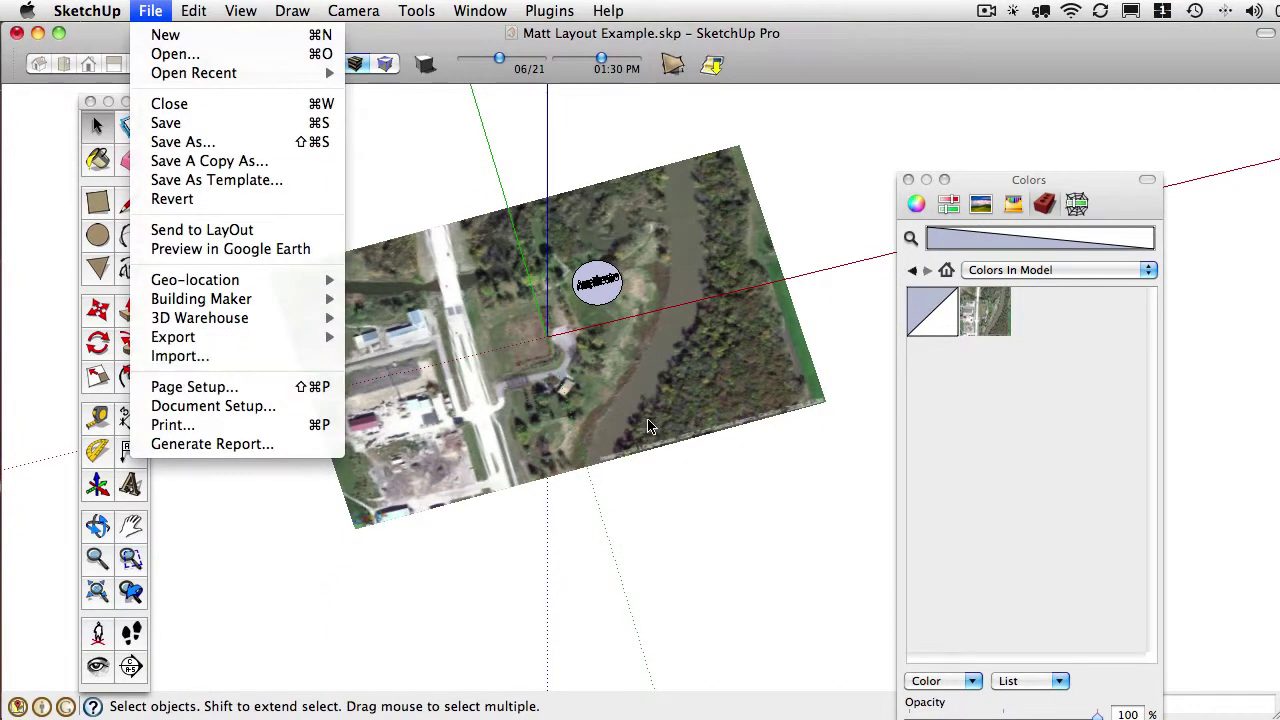
click(703, 425)
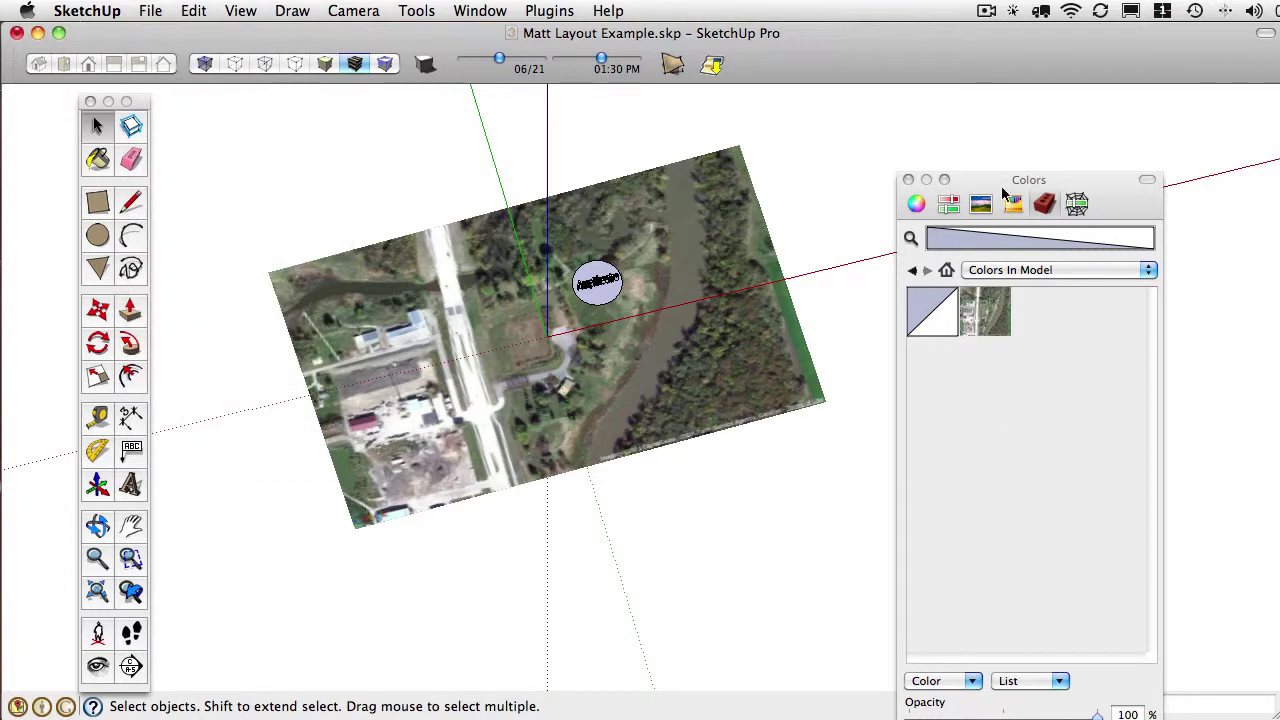
Open the Google Earth Snapshot material from Colors In Model for editing
drag(1003, 190, 918, 74)
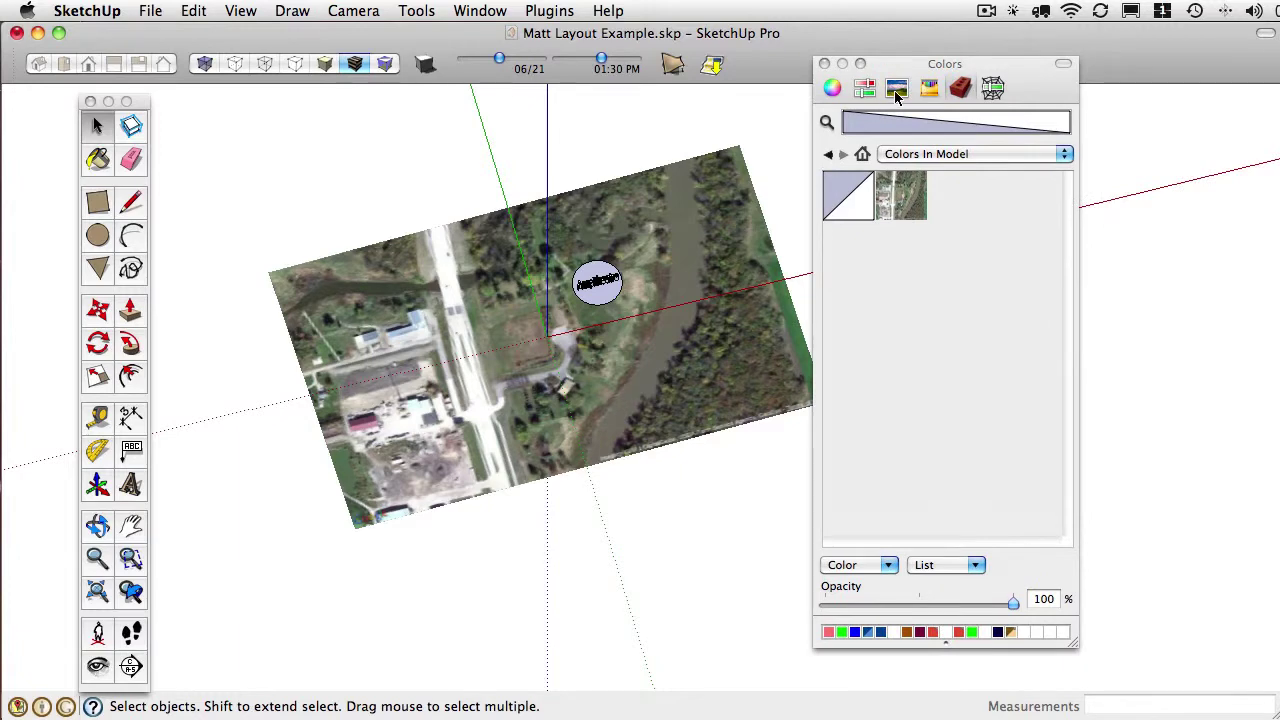
click(899, 208)
right_click(901, 196)
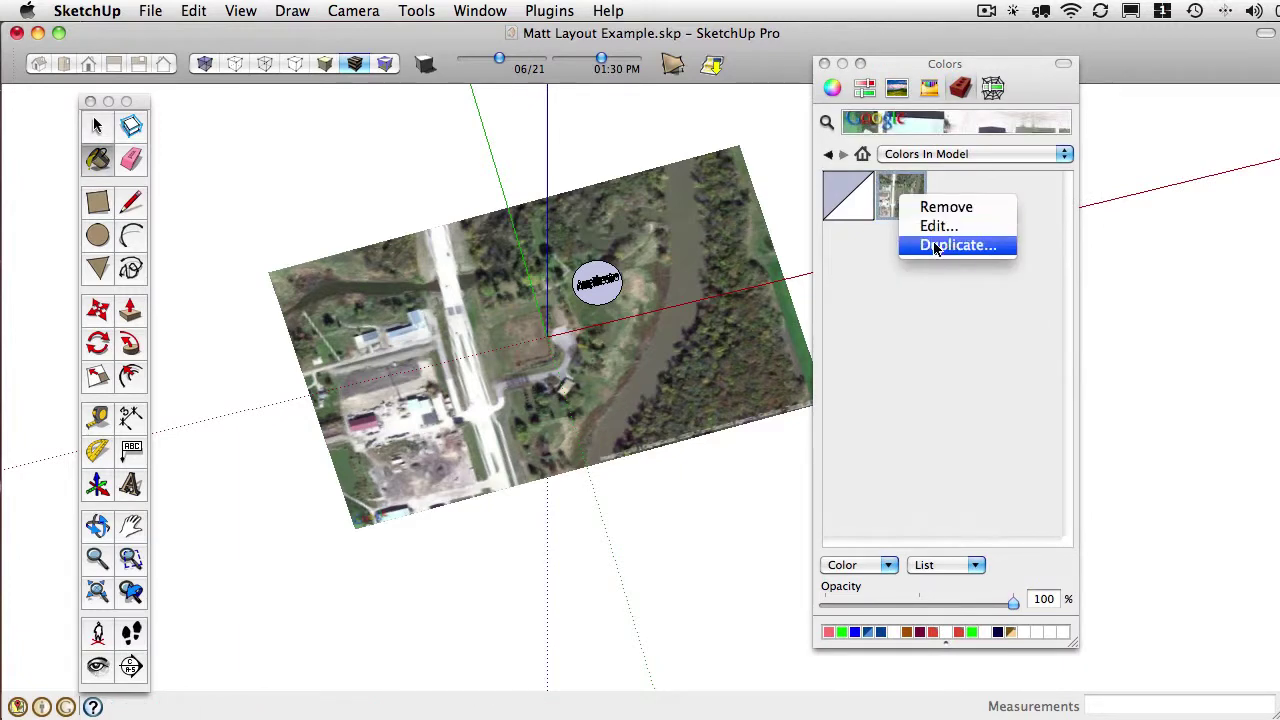
click(936, 228)
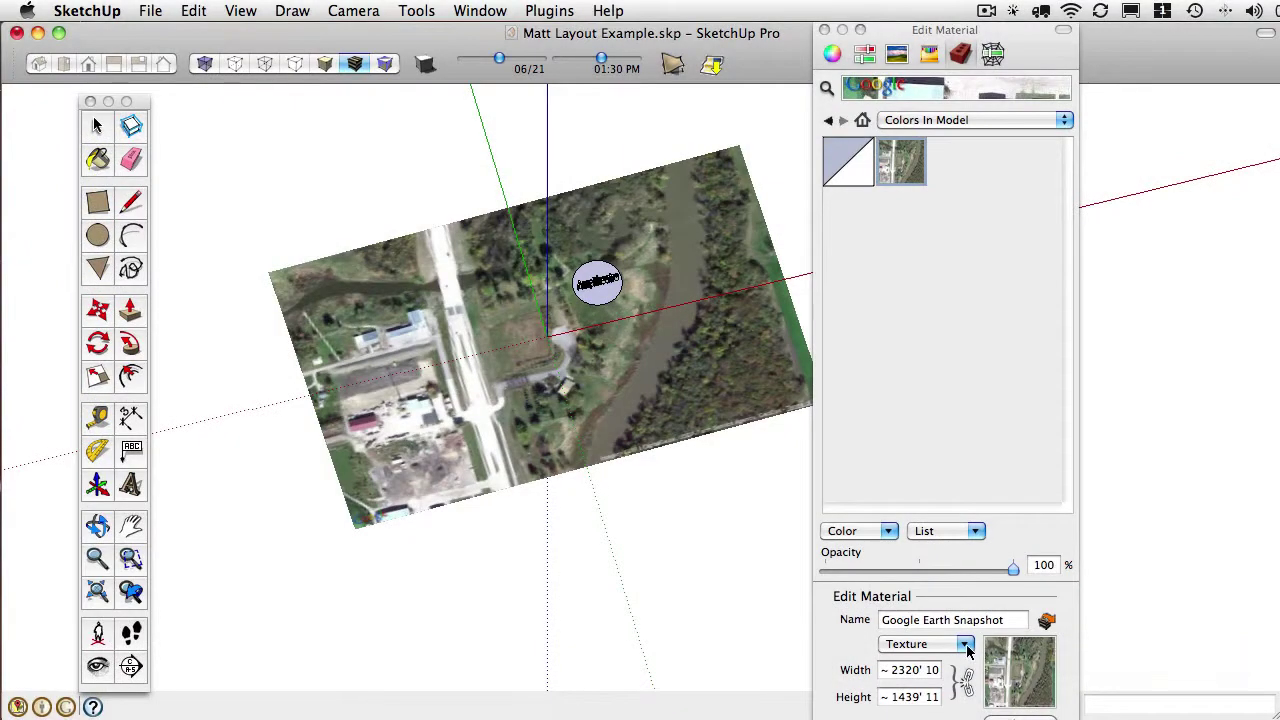
Start loading a new texture for the Google Earth Snapshot material and select replace_2010_lions_gePro.jpg on the Desktop
click(965, 645)
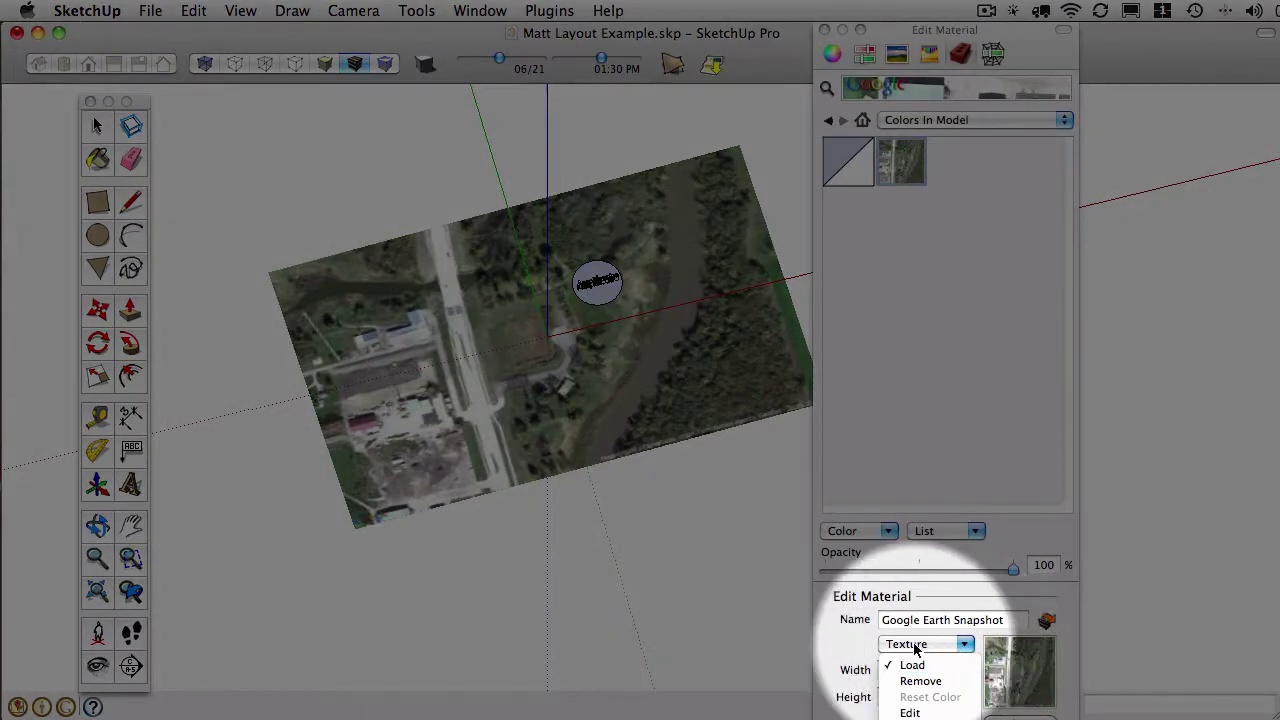
click(915, 649)
click(915, 646)
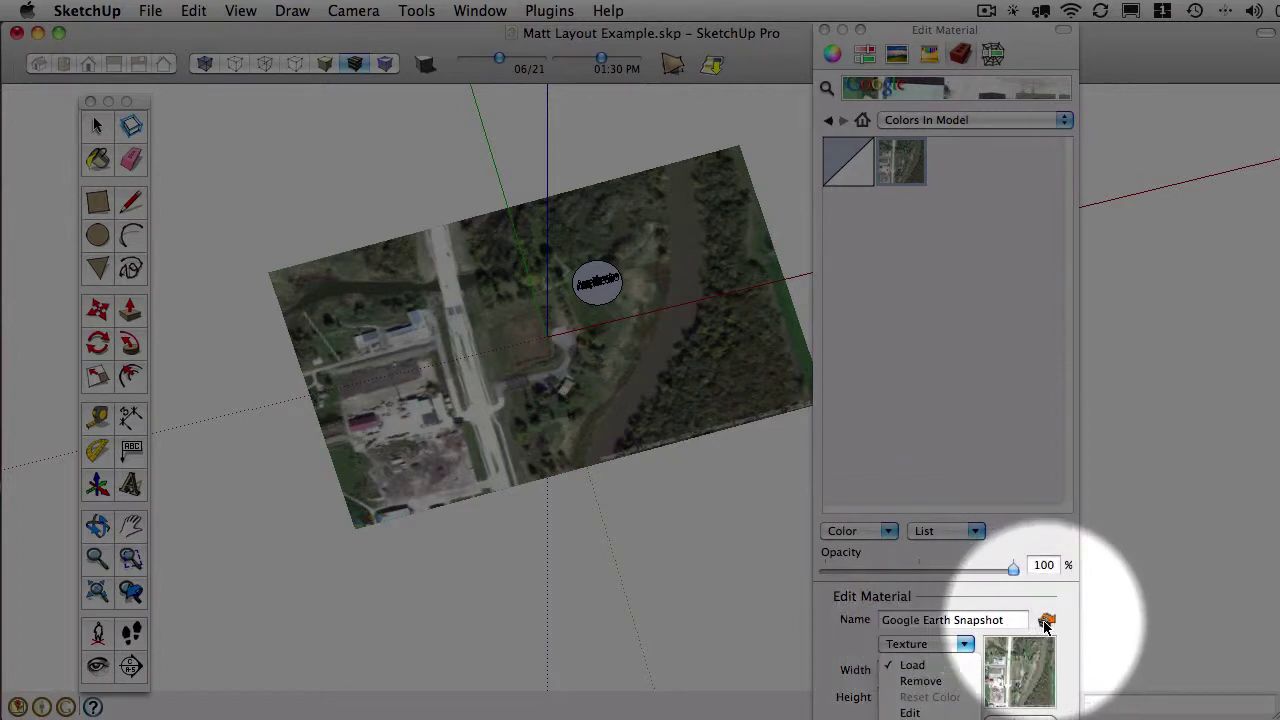
click(912, 665)
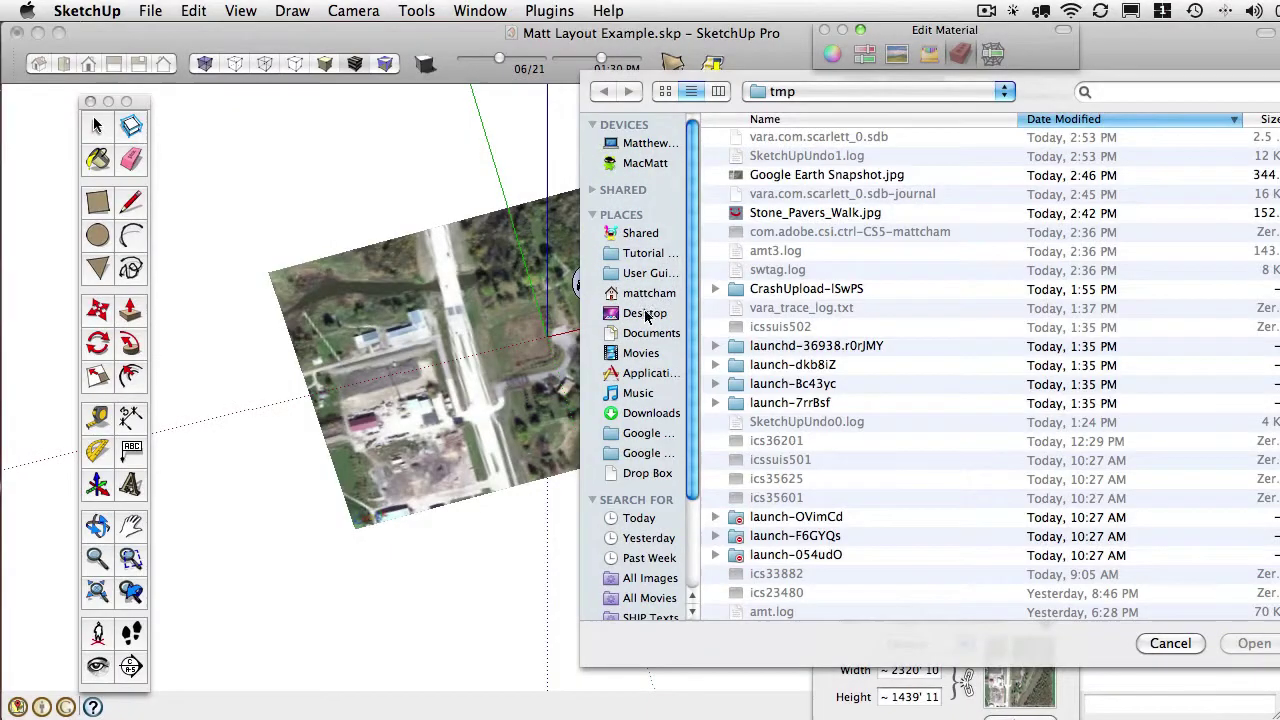
click(667, 310)
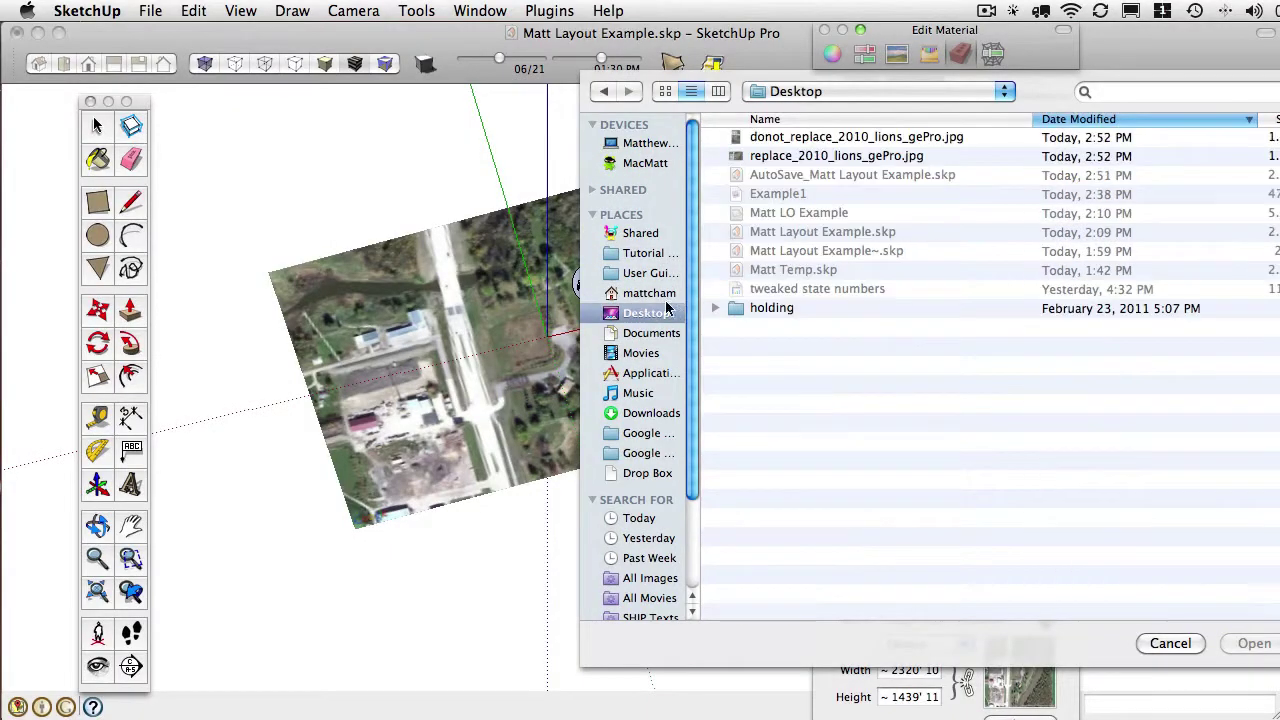
click(793, 158)
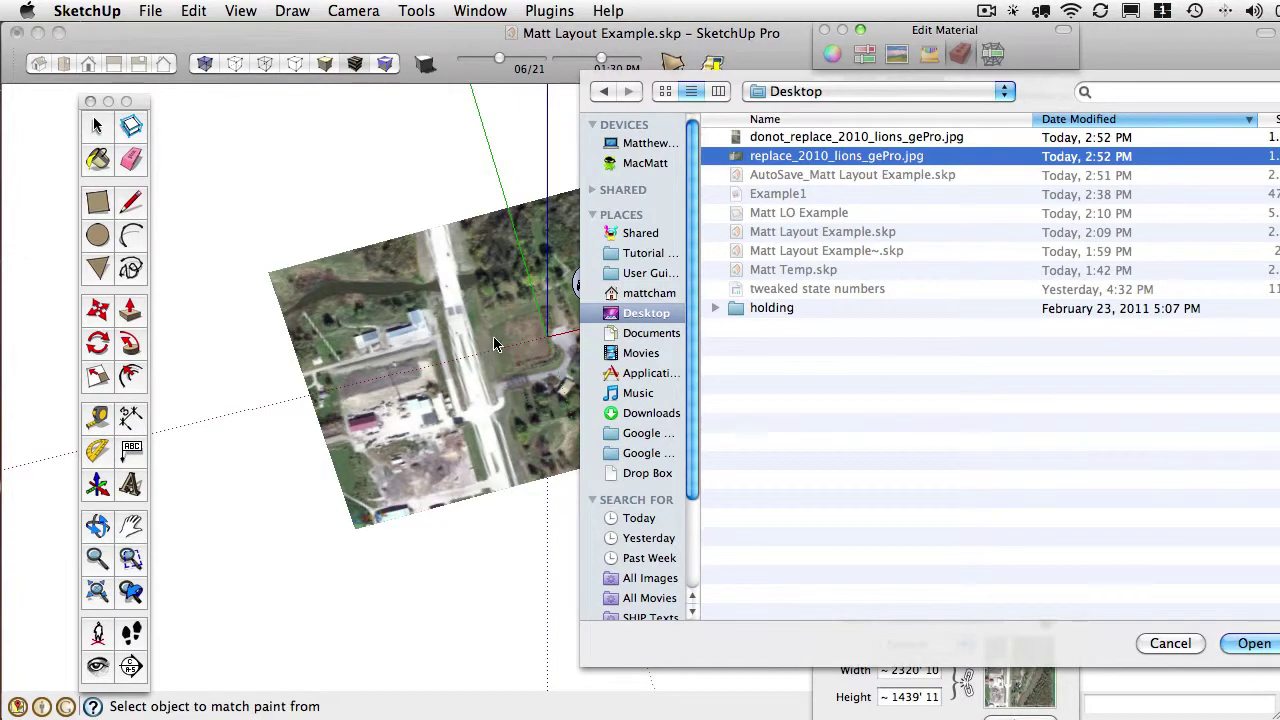
Examine the current terrain texture up close and preview replace_2010_lions_gePro.jpg for comparison
scroll(490, 340, up, 5)
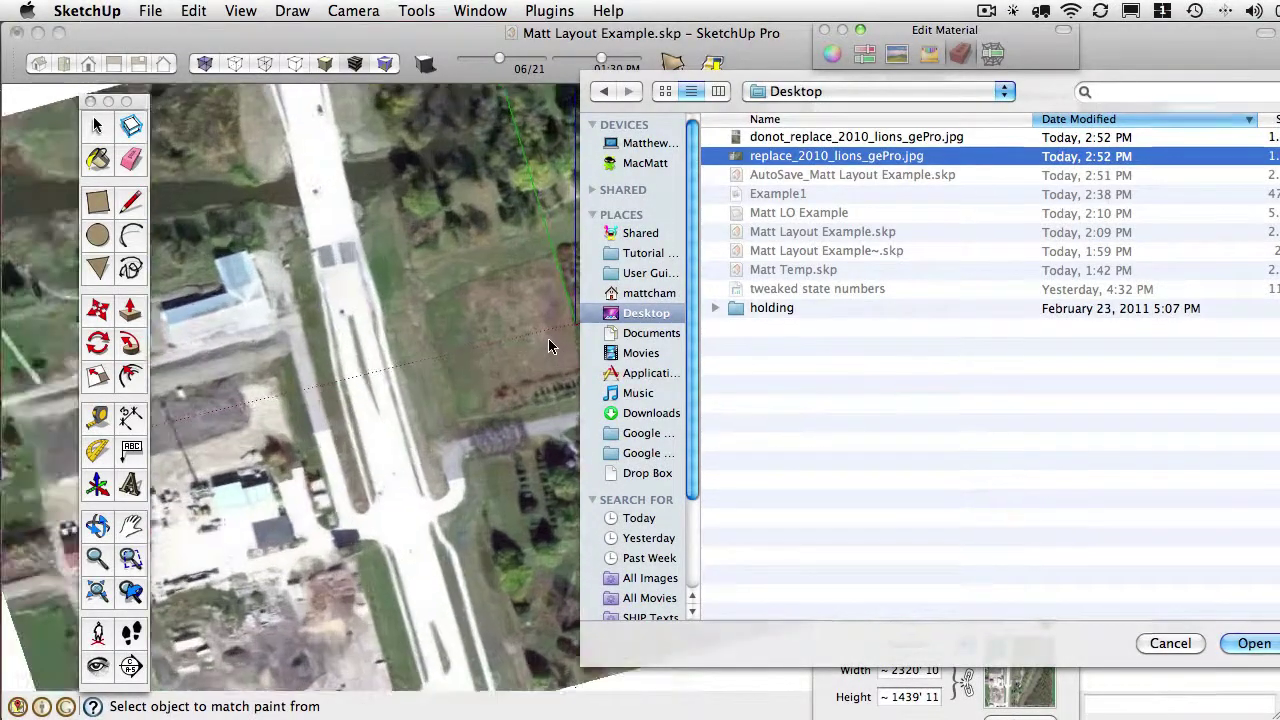
scroll(545, 340, up, 5)
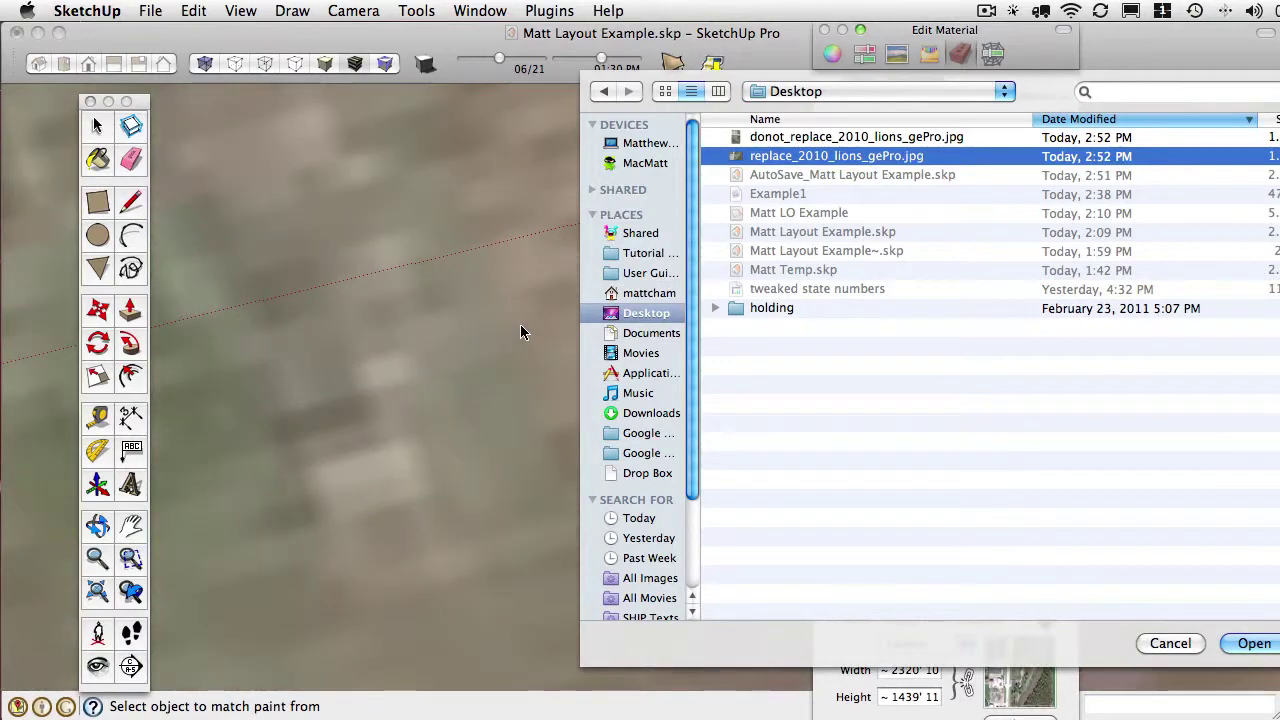
key(space)
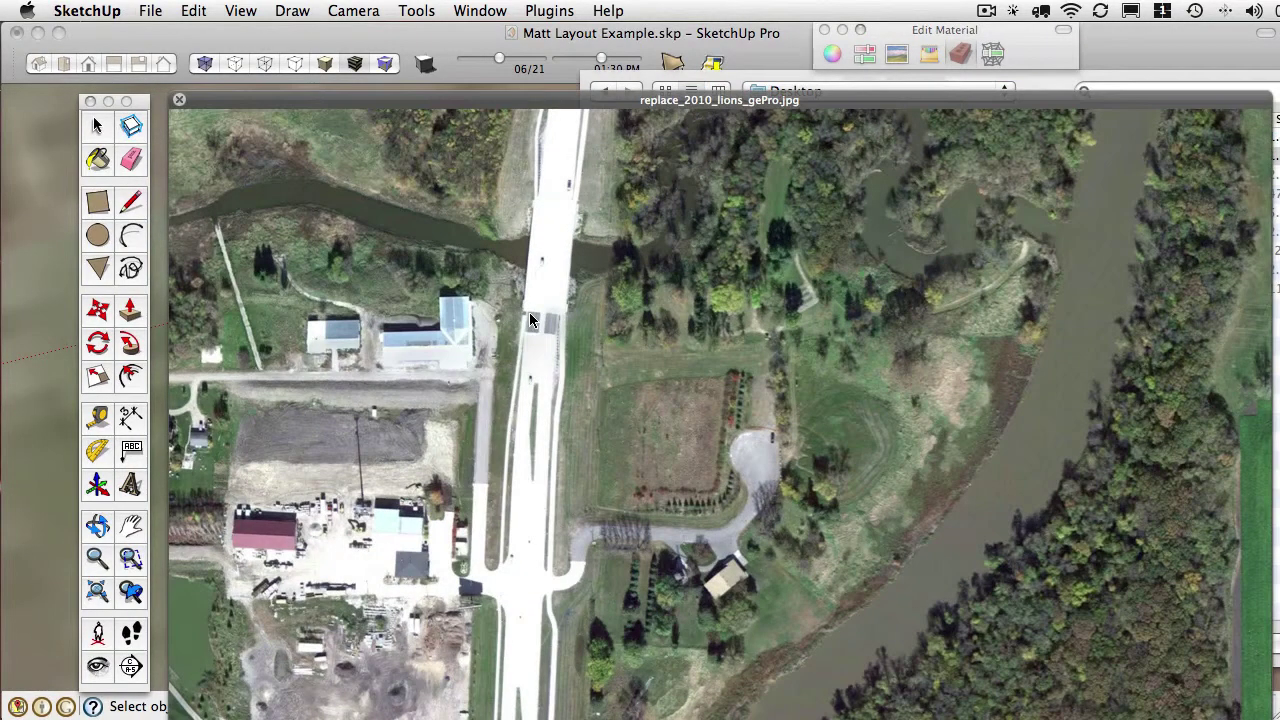
Close the image preview and load replace_2010_lions_gePro.jpg as the texture of the Google Earth Snapshot material
click(180, 102)
key(o)
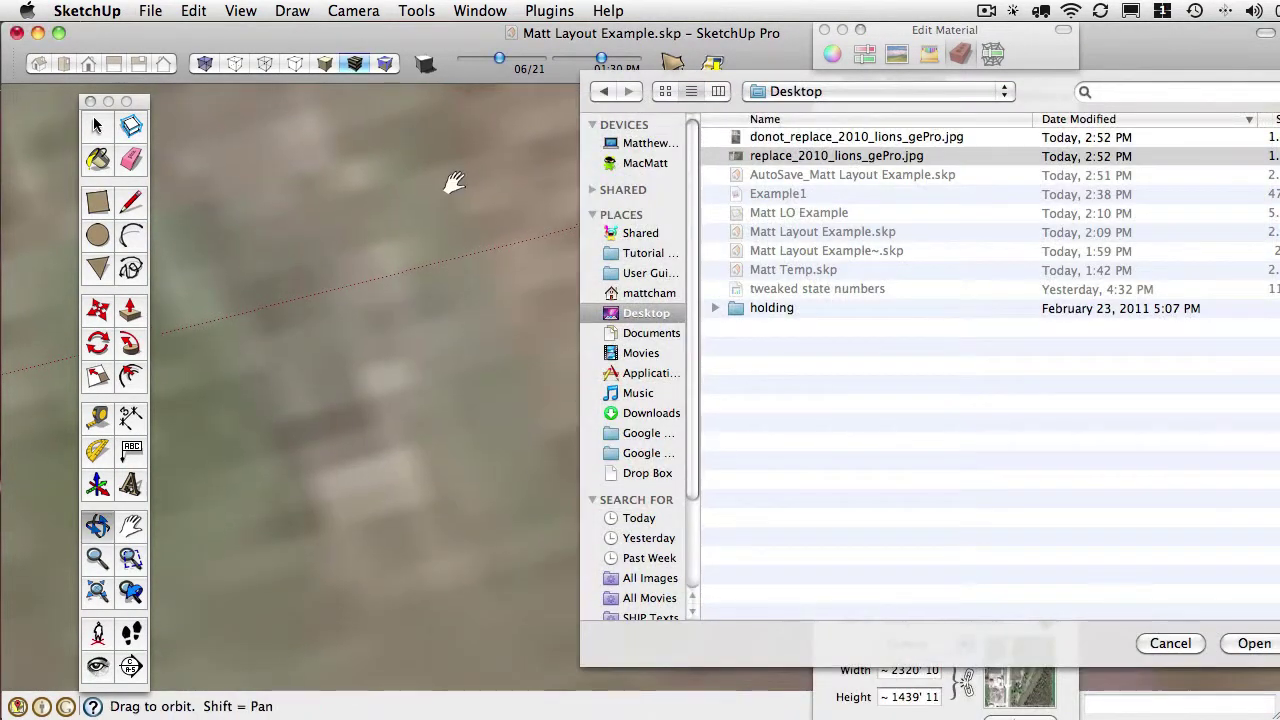
drag(451, 186, 0, 450)
drag(531, 429, 253, 405)
drag(483, 367, 389, 428)
scroll(434, 362, down, 3)
scroll(386, 433, up, 2)
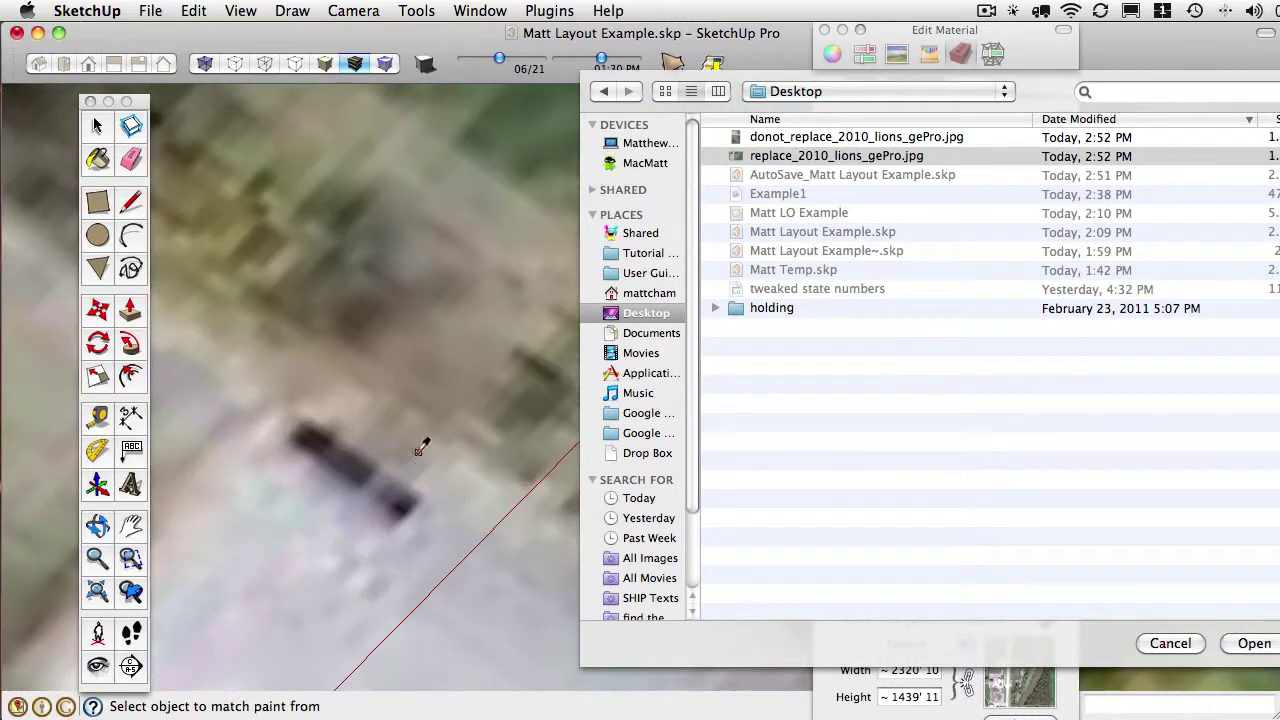
click(885, 157)
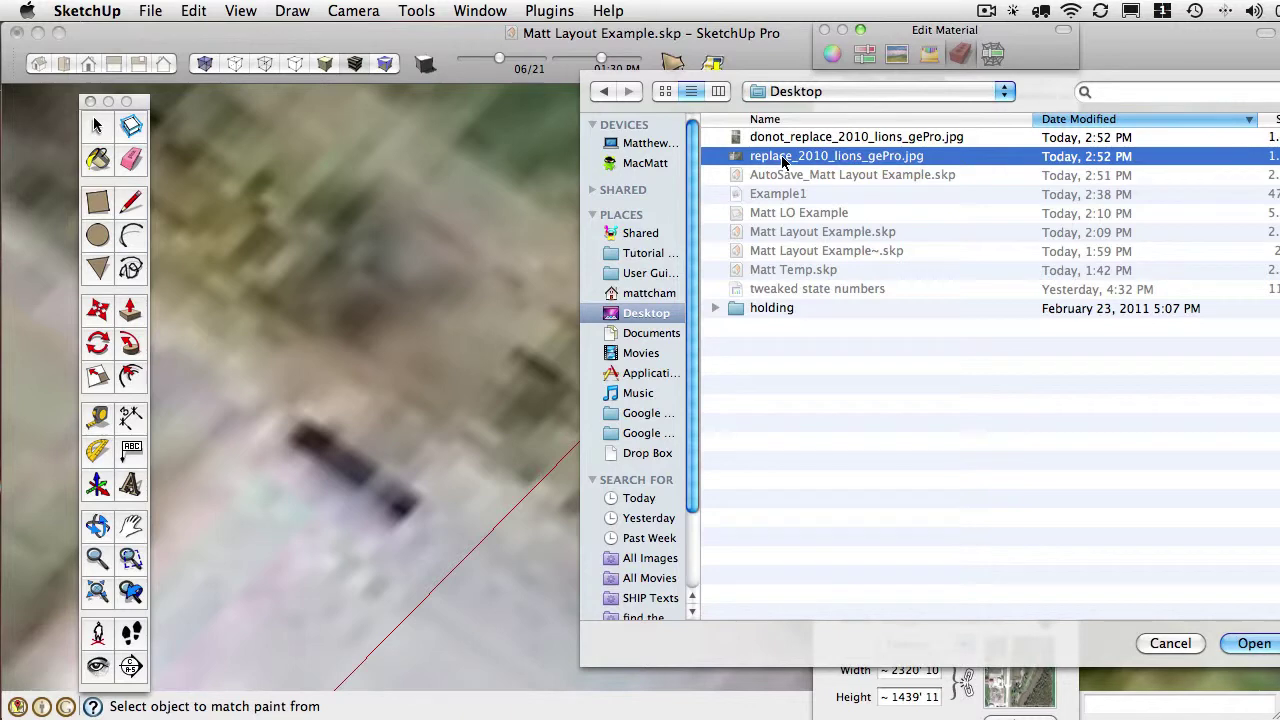
click(1243, 648)
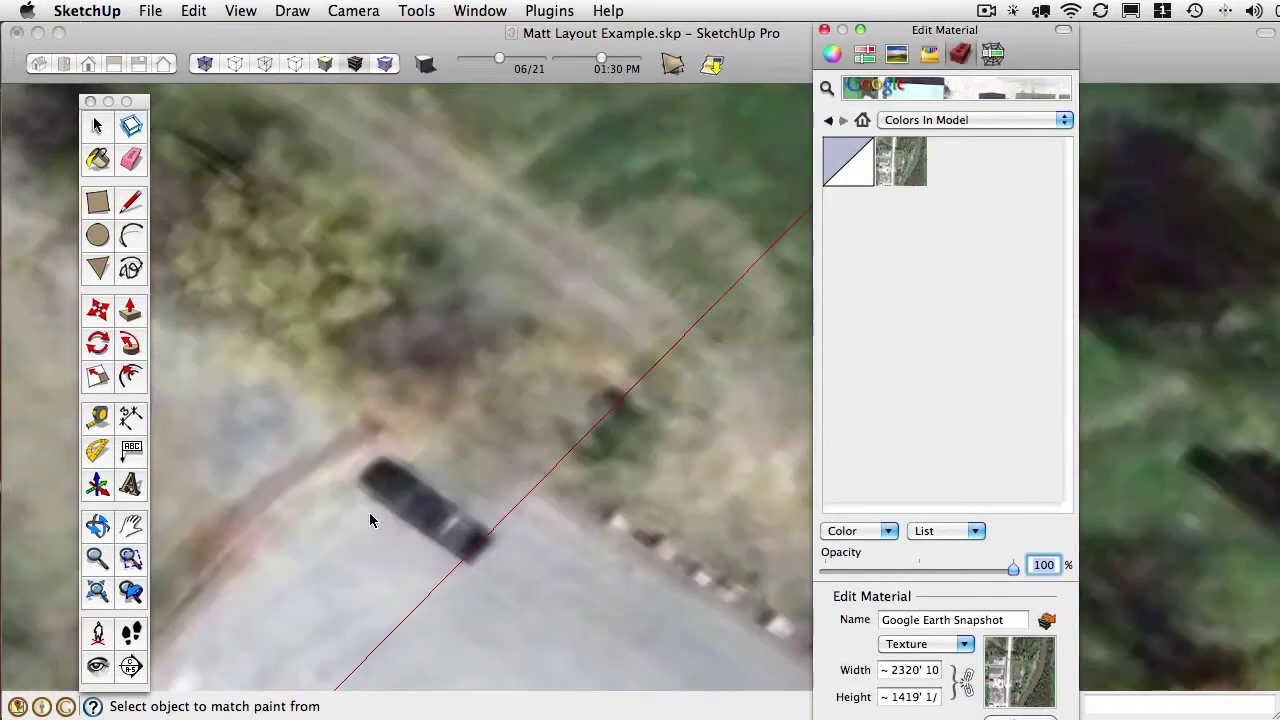
Compare the terrain detail around the parked car by undoing and redoing the texture replacement
scroll(387, 512, down, 10)
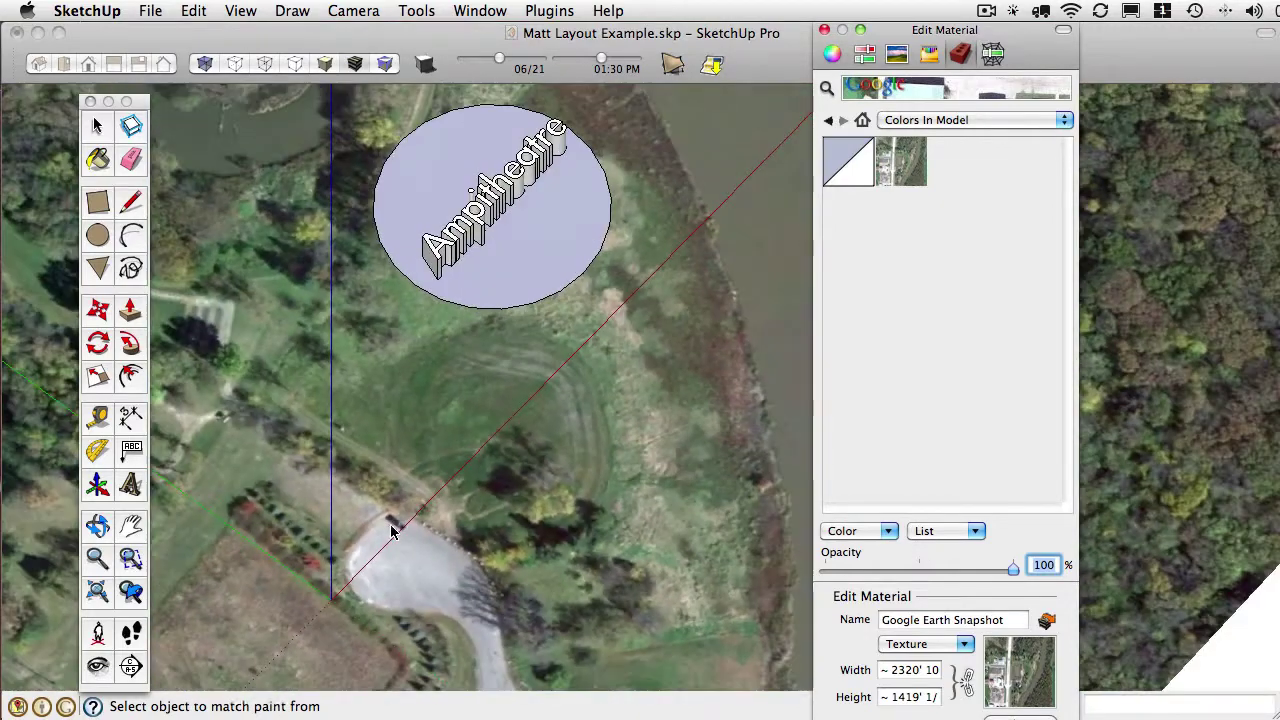
scroll(393, 515, up, 10)
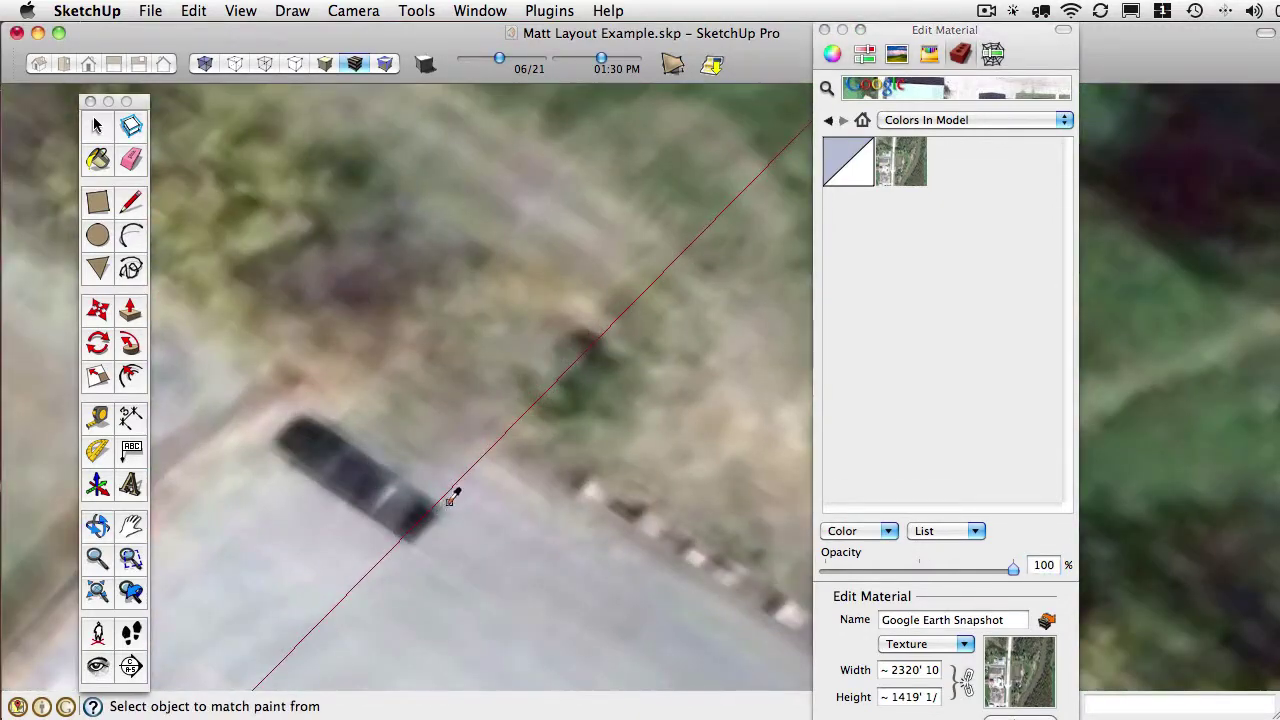
scroll(391, 505, up, 3)
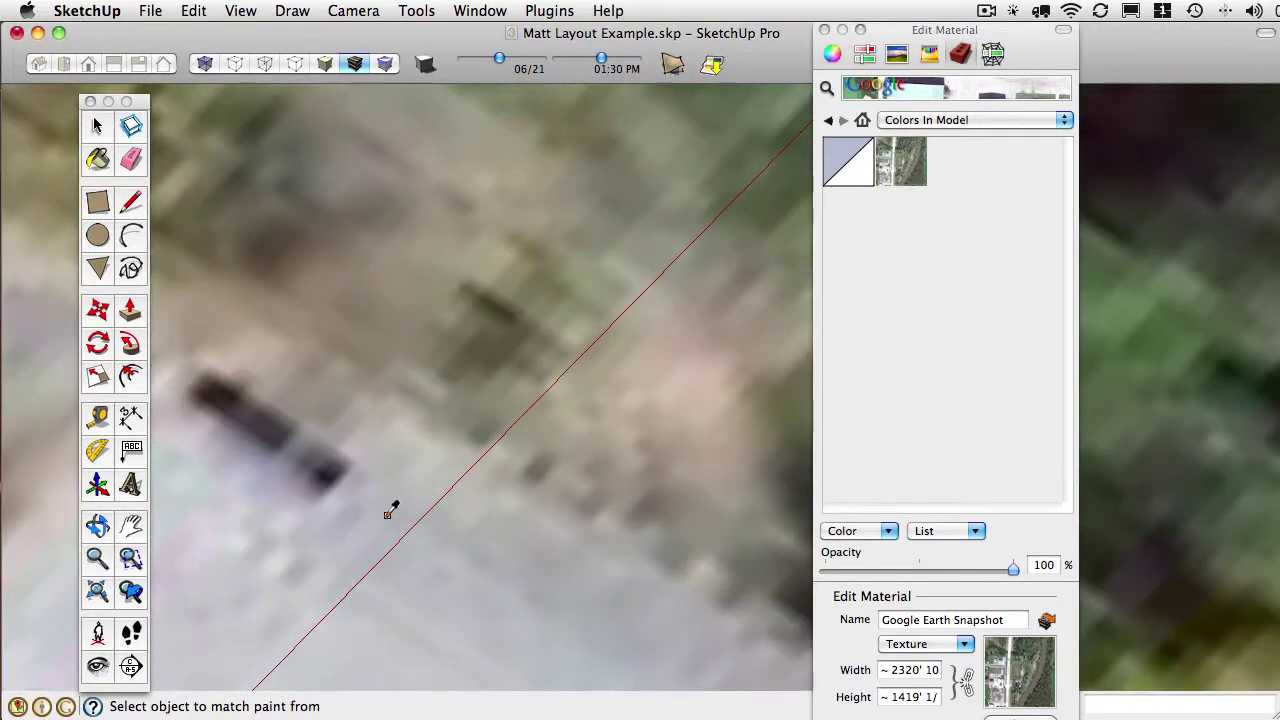
click(150, 10)
mouse_move(193, 10)
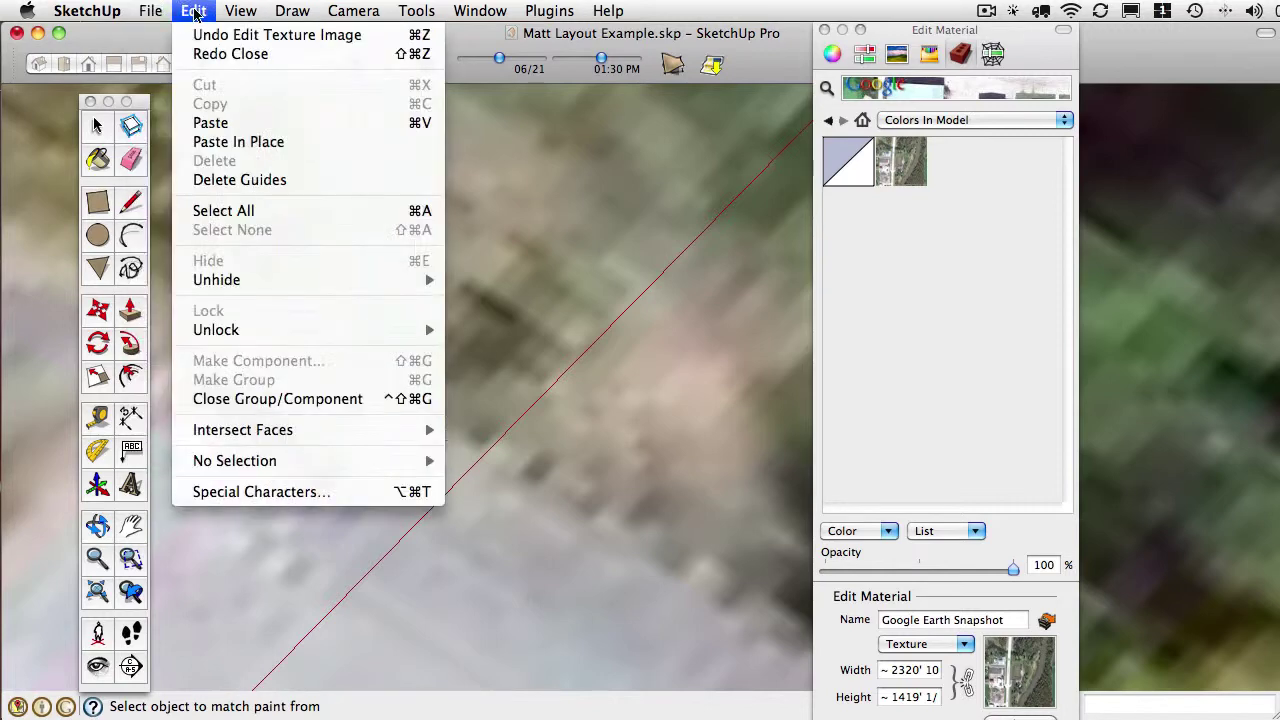
click(224, 57)
click(200, 10)
click(211, 60)
Review the image-editing application and the OpenGL settings, including maximum texture size, in the SketchUp preferences
scroll(510, 418, down, 10)
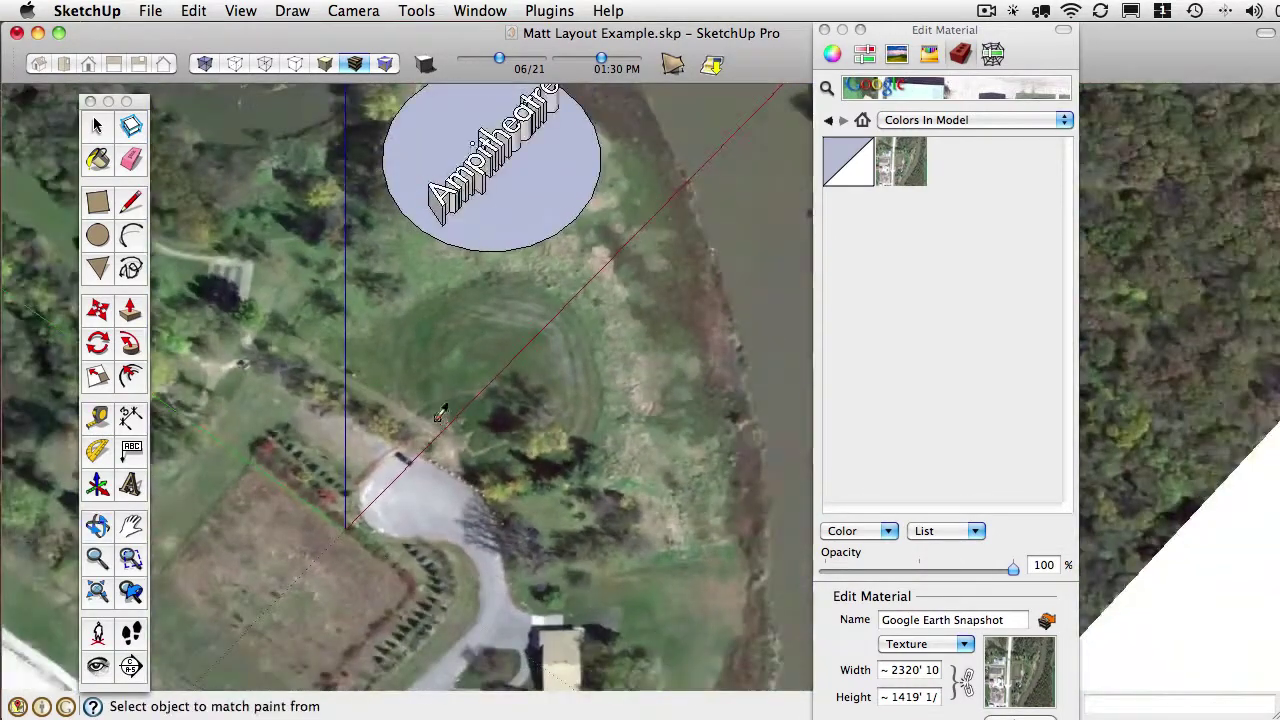
scroll(438, 415, down, 5)
drag(438, 415, 585, 346)
scroll(585, 346, up, 1)
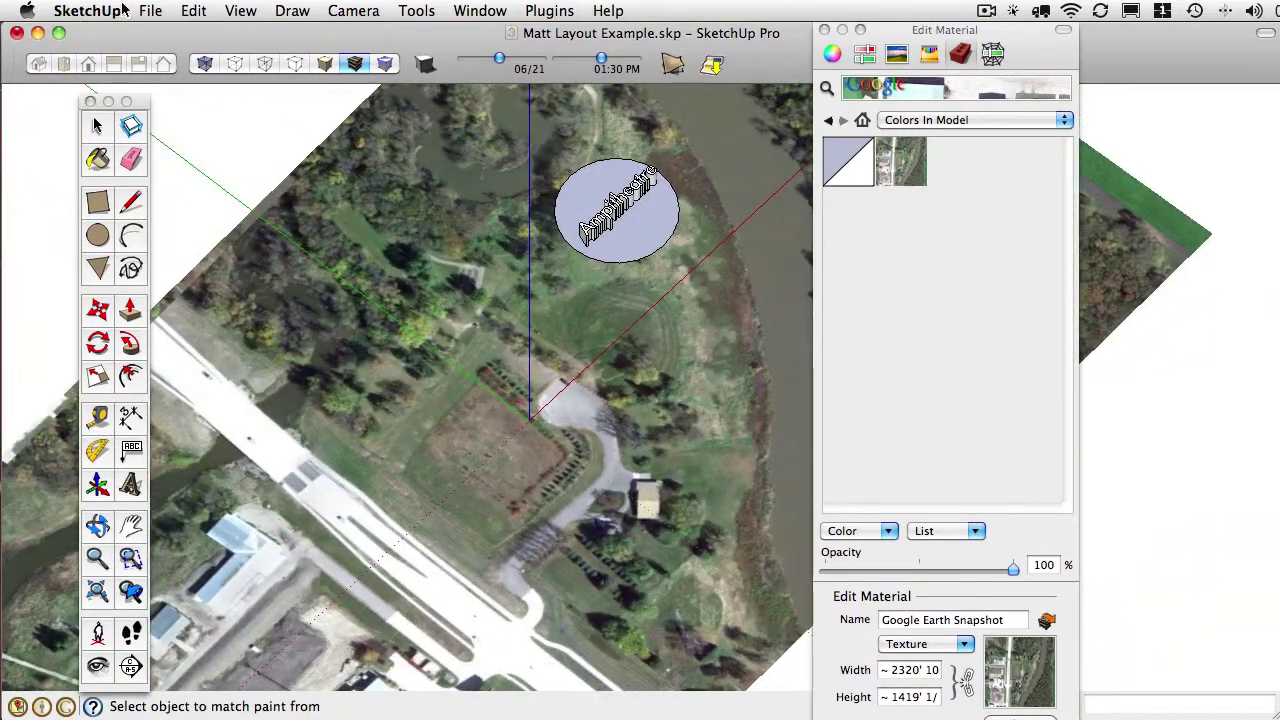
click(152, 10)
mouse_move(90, 10)
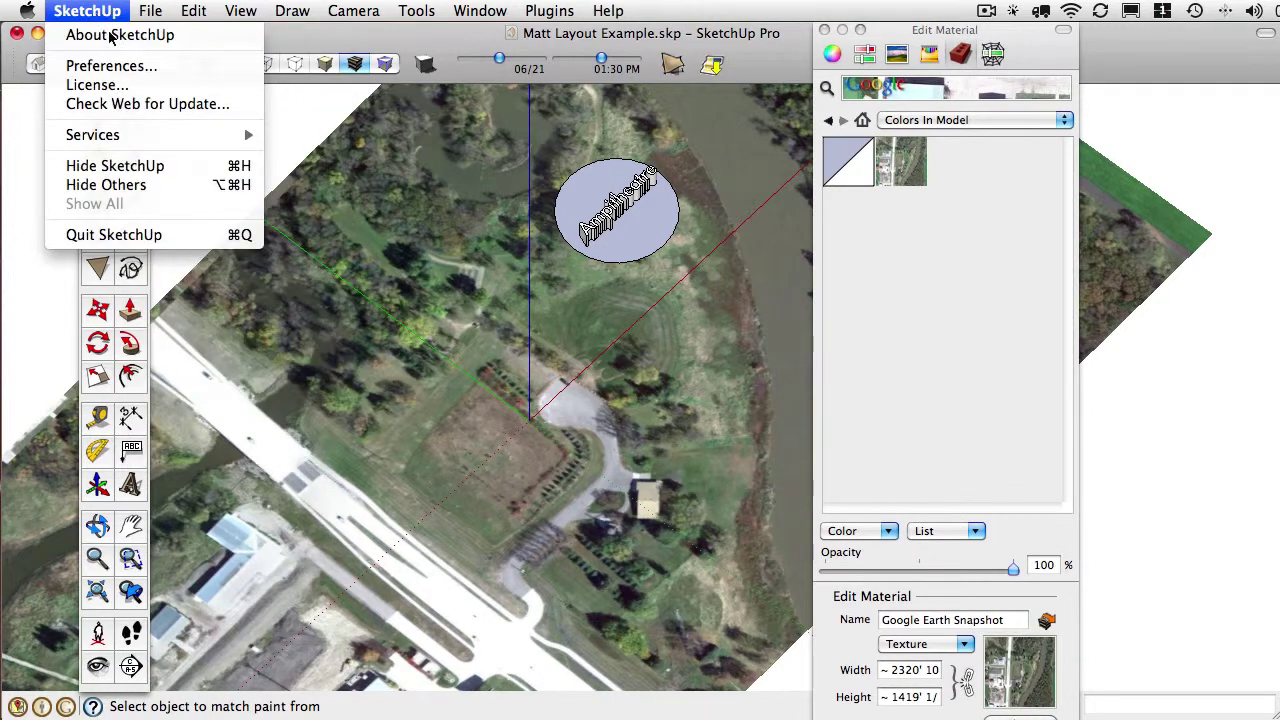
click(112, 63)
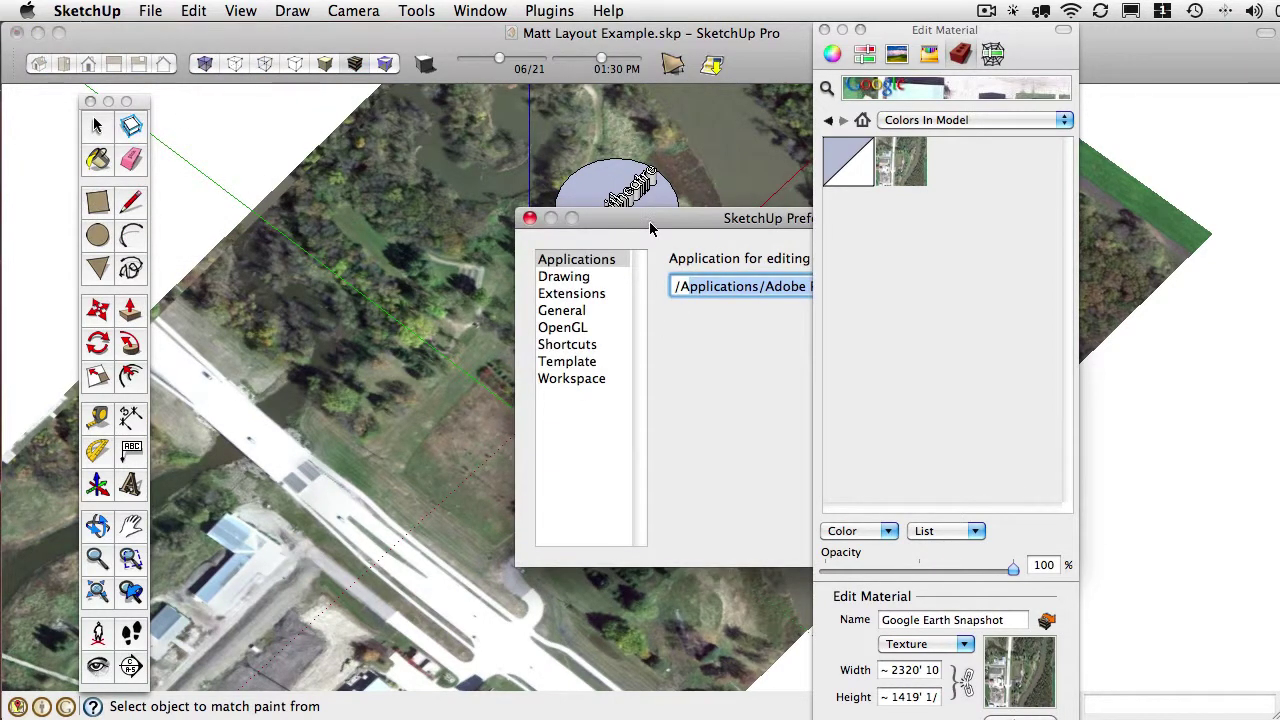
drag(650, 228, 365, 224)
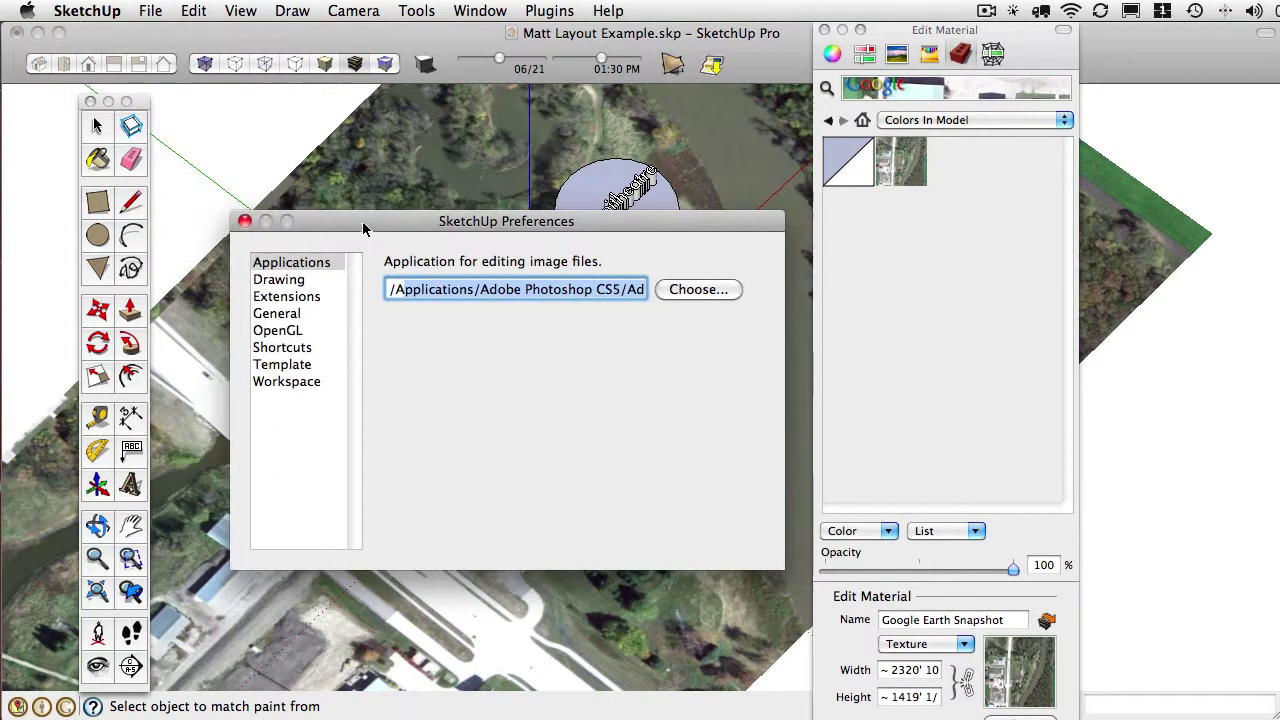
click(483, 10)
click(364, 400)
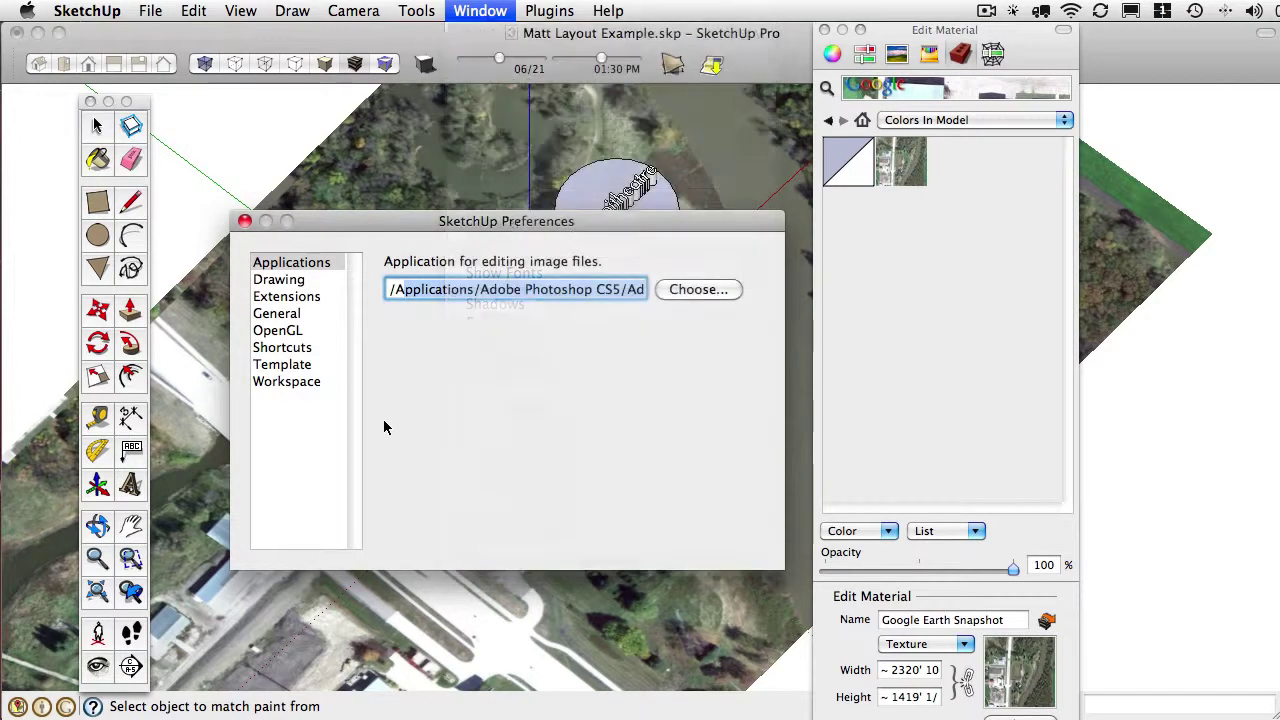
click(287, 330)
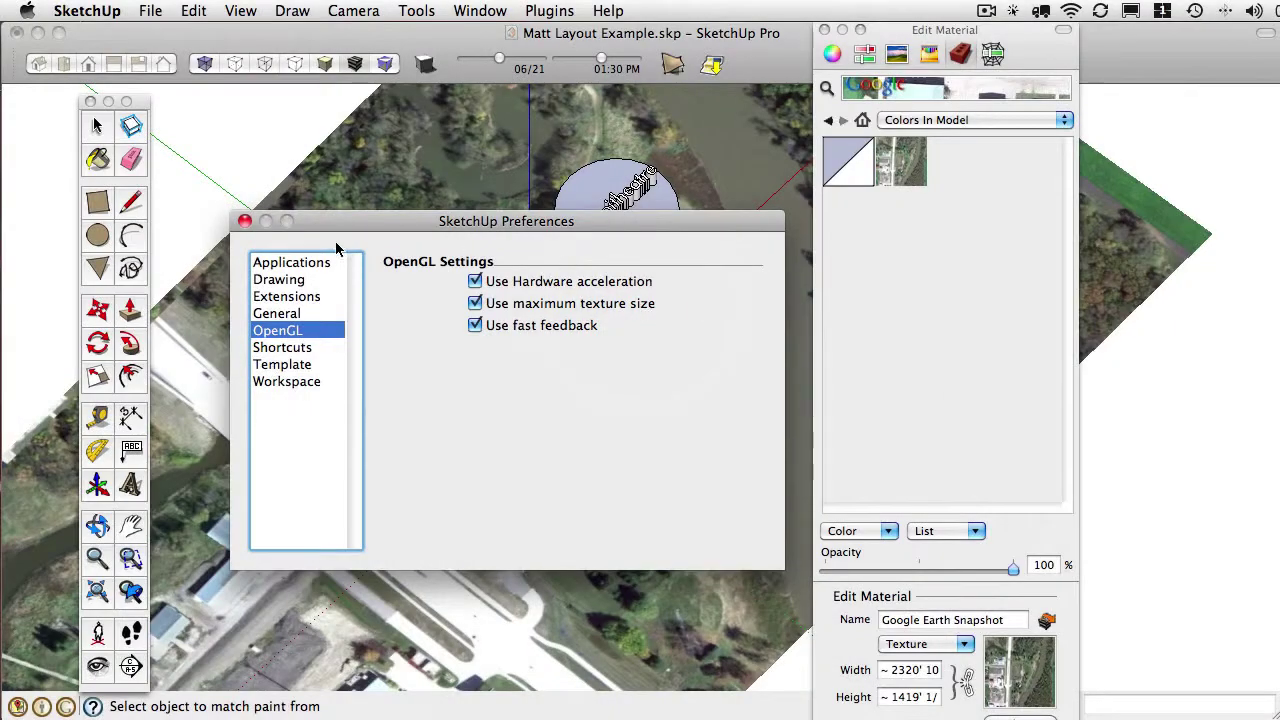
click(245, 221)
Try donot_replace_2010_lions_gePro.jpg as the texture of the Google Earth Snapshot material, and undo the replacement
scroll(400, 310, down, 3)
drag(420, 340, 510, 350)
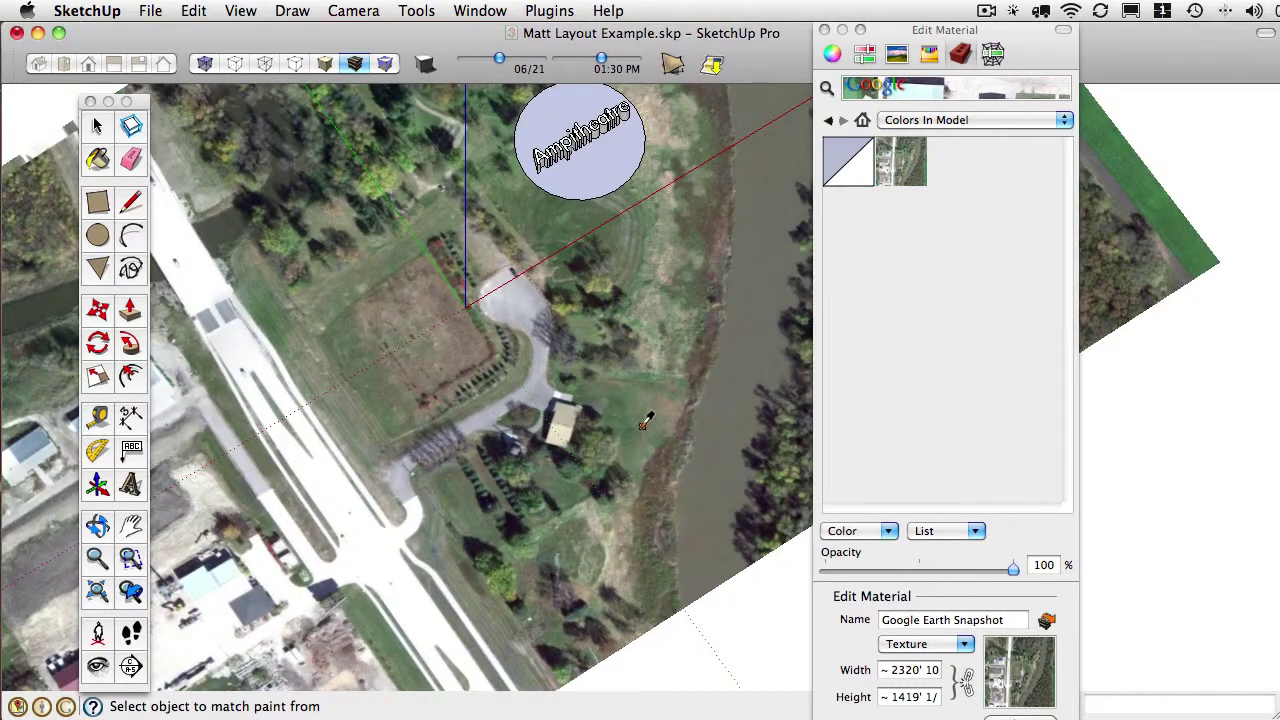
scroll(508, 282, down, 2)
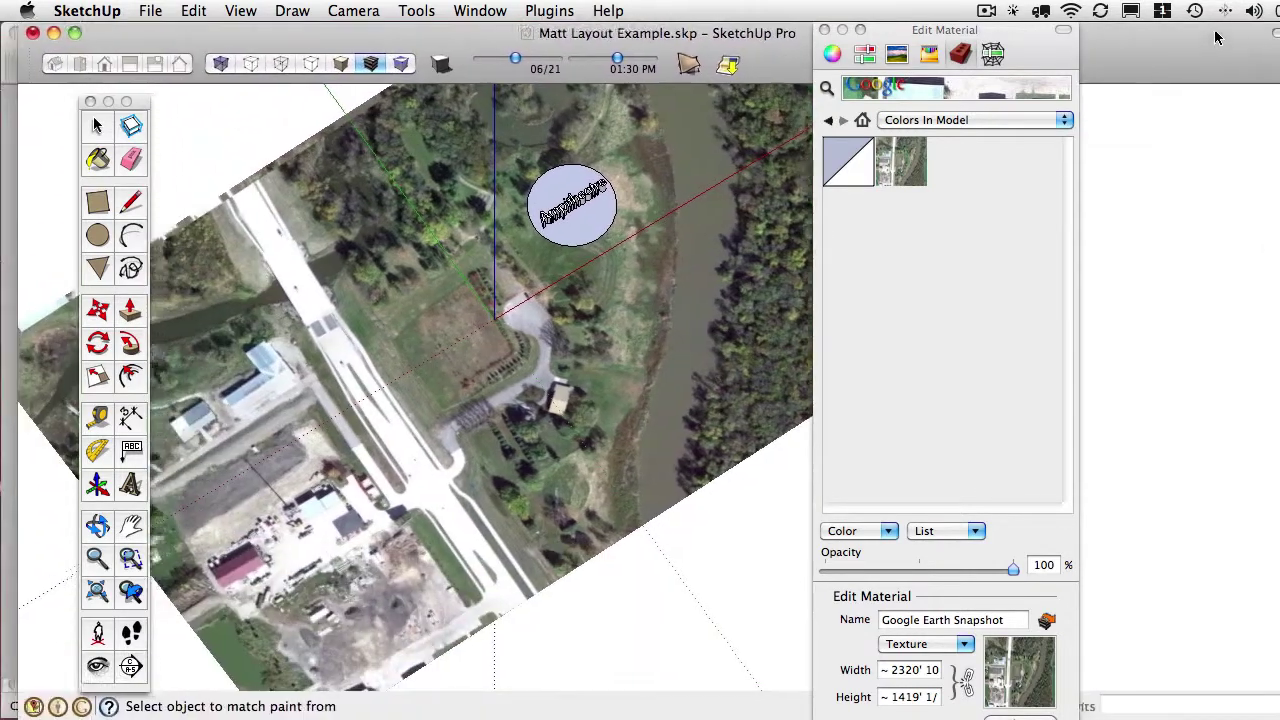
drag(1217, 37, 1205, 40)
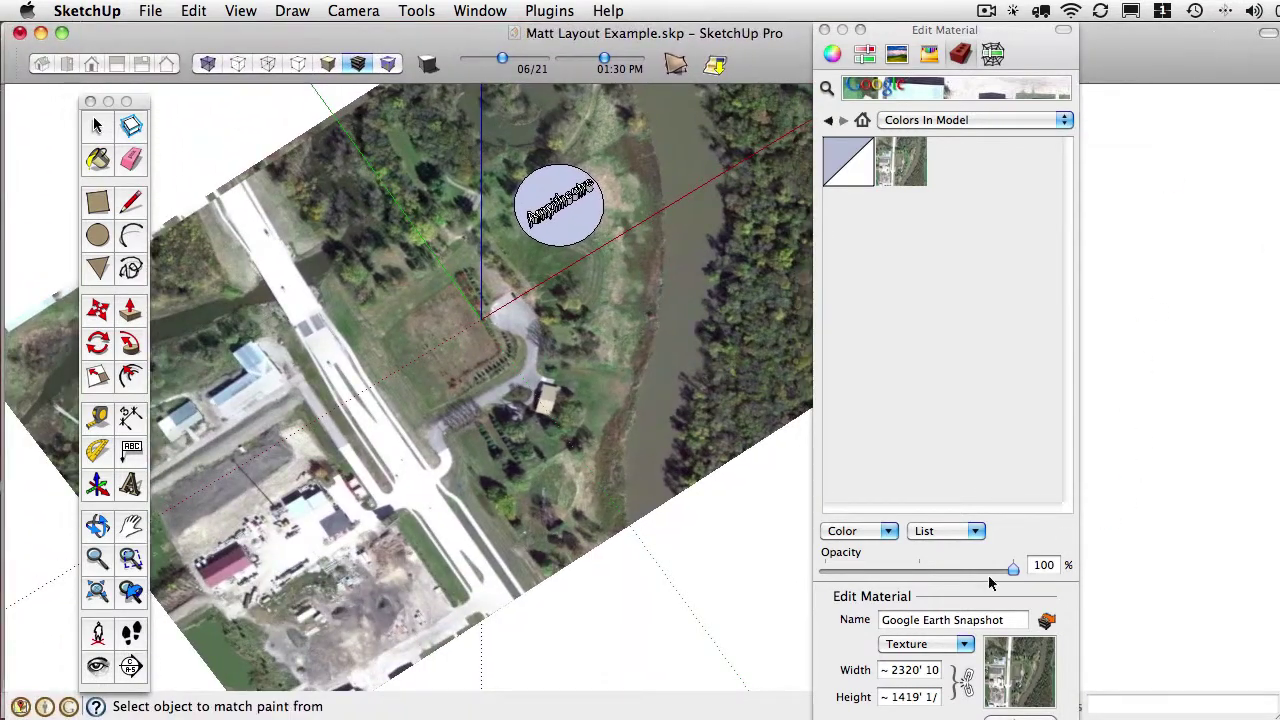
click(962, 644)
click(930, 663)
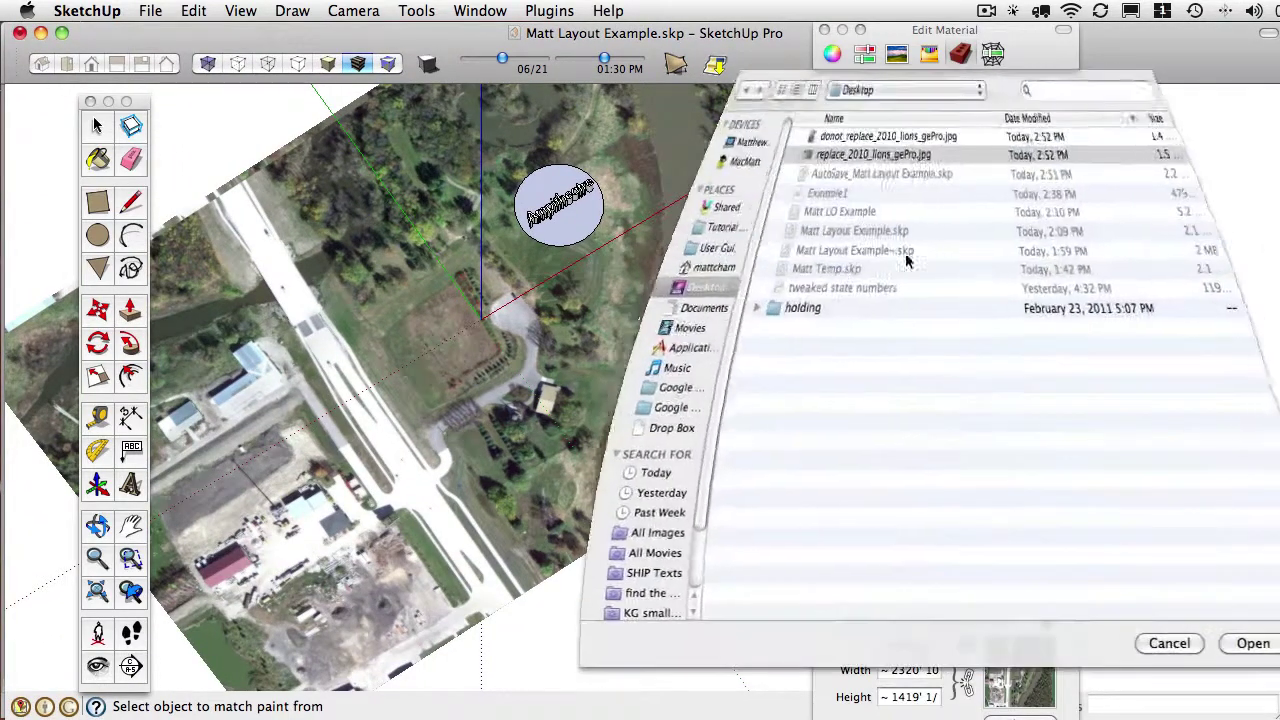
click(840, 142)
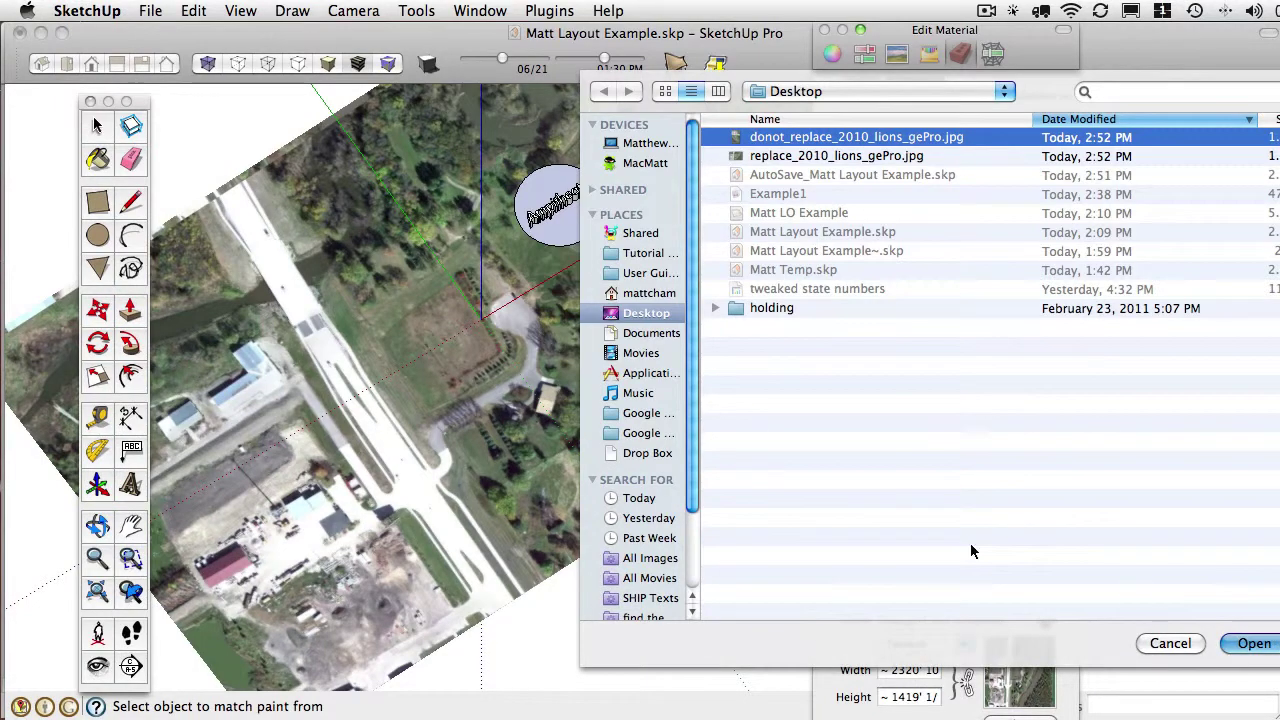
key(Return)
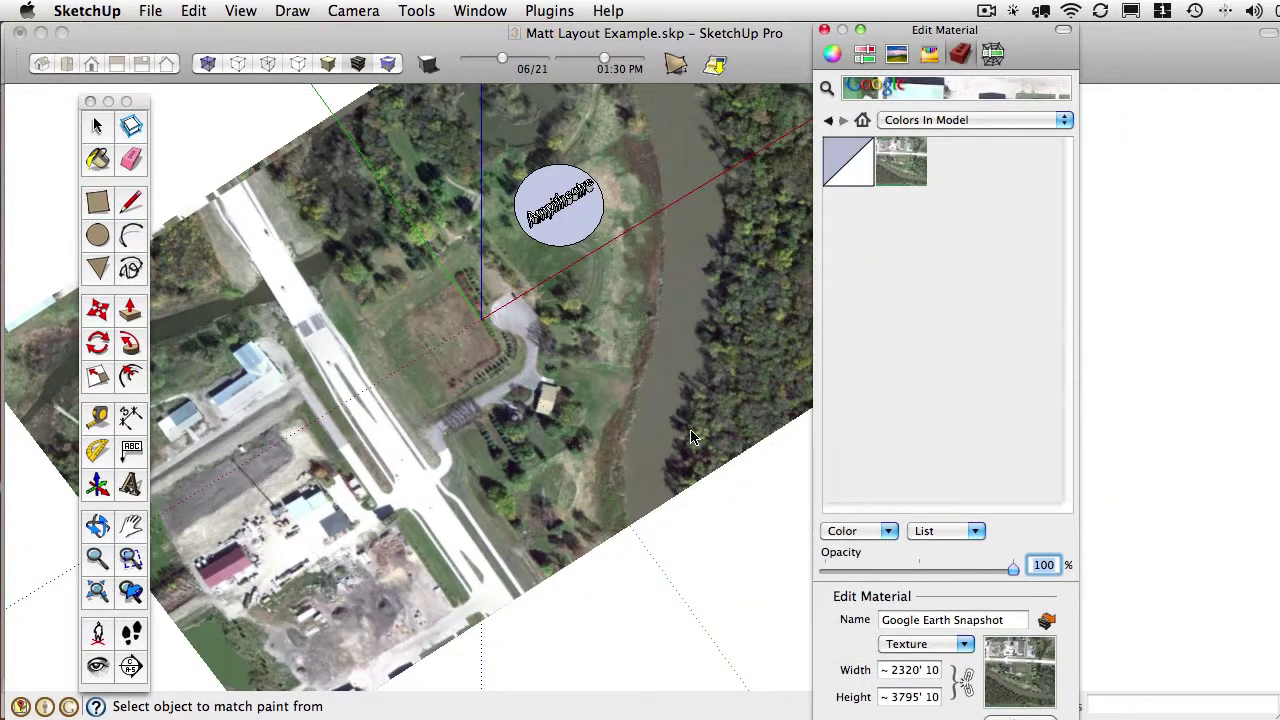
scroll(594, 420, down, 2)
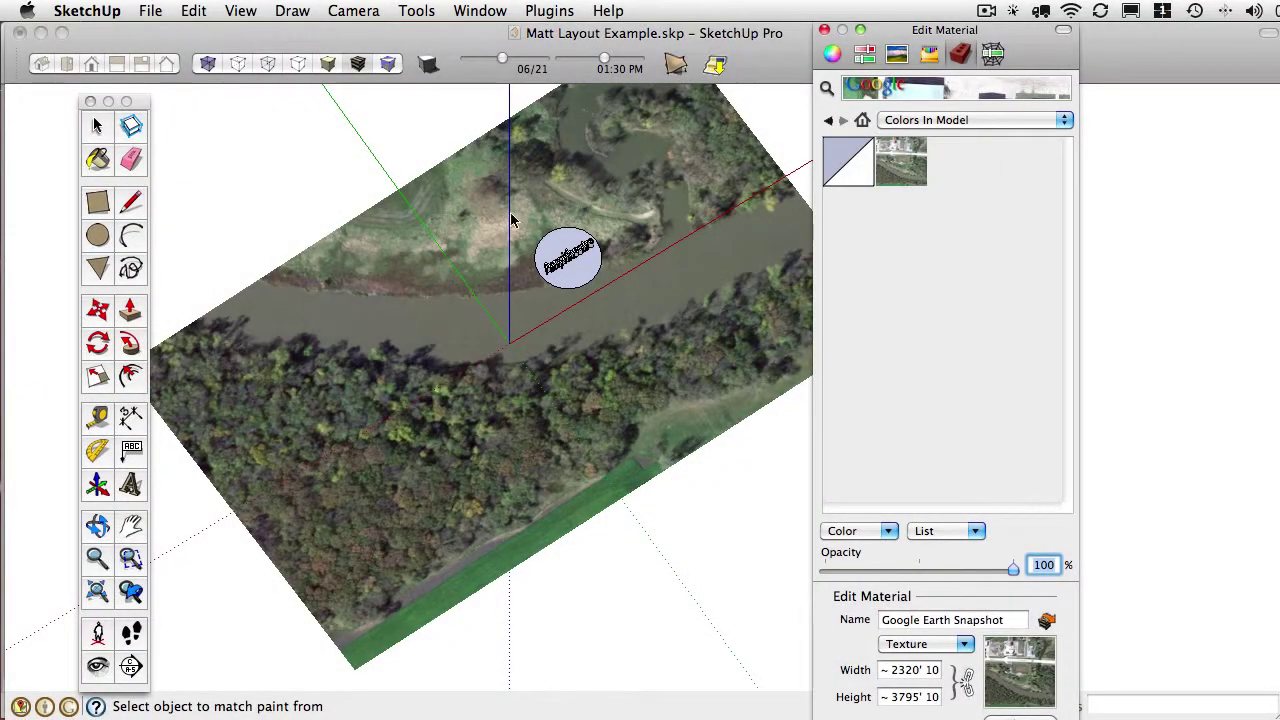
key(super+z)
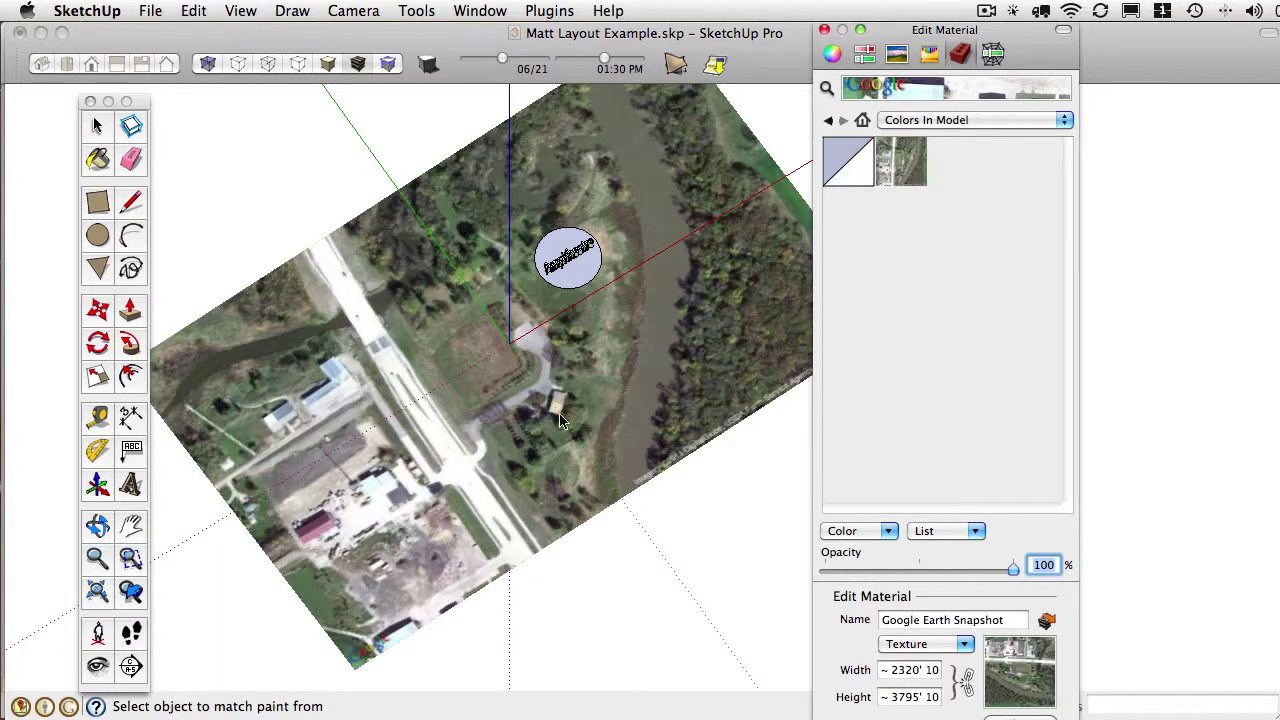
Model a small box beside the far corner of the terrain by drawing a rectangle and extruding it with Push/Pull
key(o)
drag(582, 326, 502, 282)
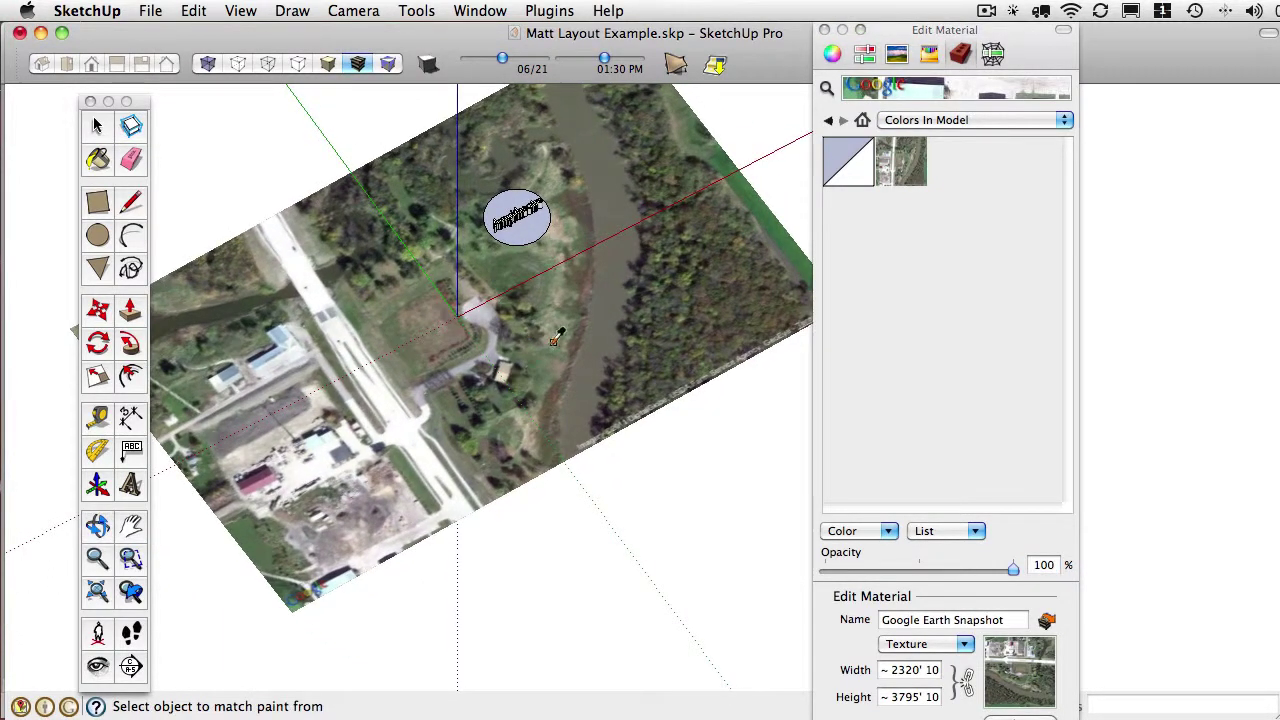
key(o)
mouse_move(452, 340)
mouse_down()
mouse_move(498, 280)
mouse_move(592, 250)
mouse_up()
key(b)
click(95, 210)
click(251, 163)
click(167, 144)
key(p)
click(214, 160)
click(217, 134)
key(space)
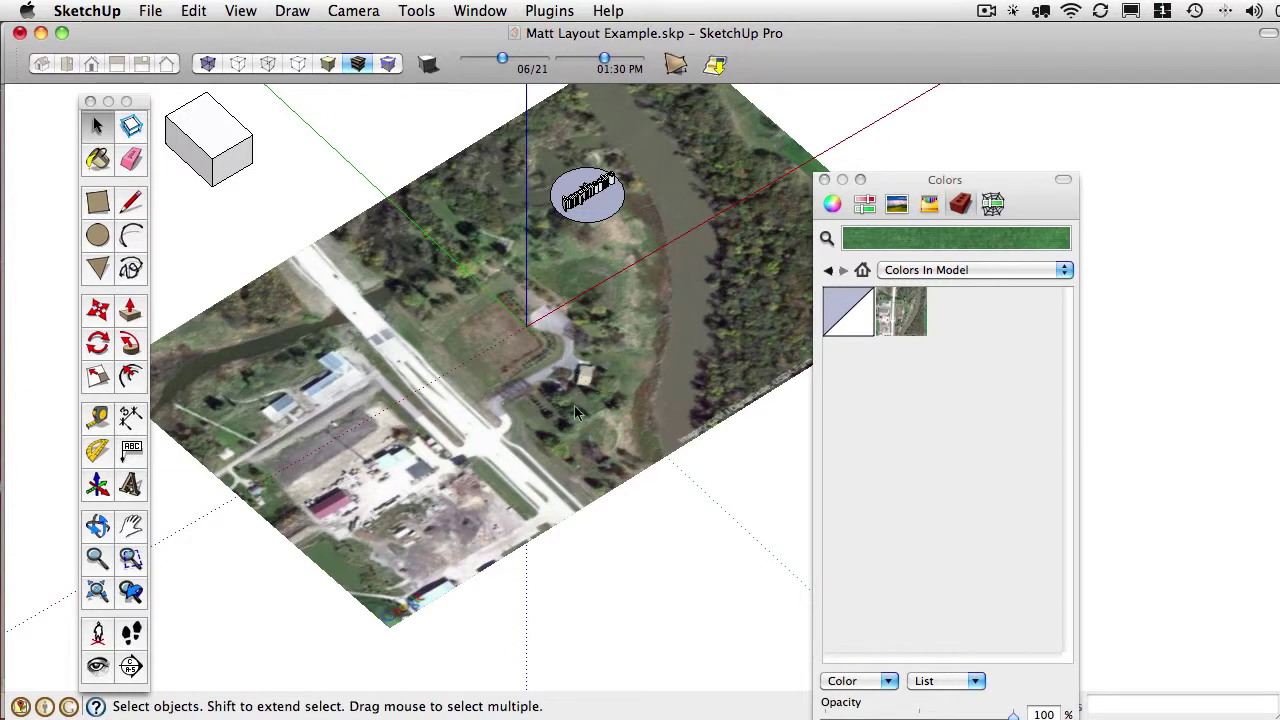
Switch to the Matt LO Example document in LayOut and update the model reference of the site viewport on page 2
click(134, 7)
click(136, 9)
key(super+Tab)
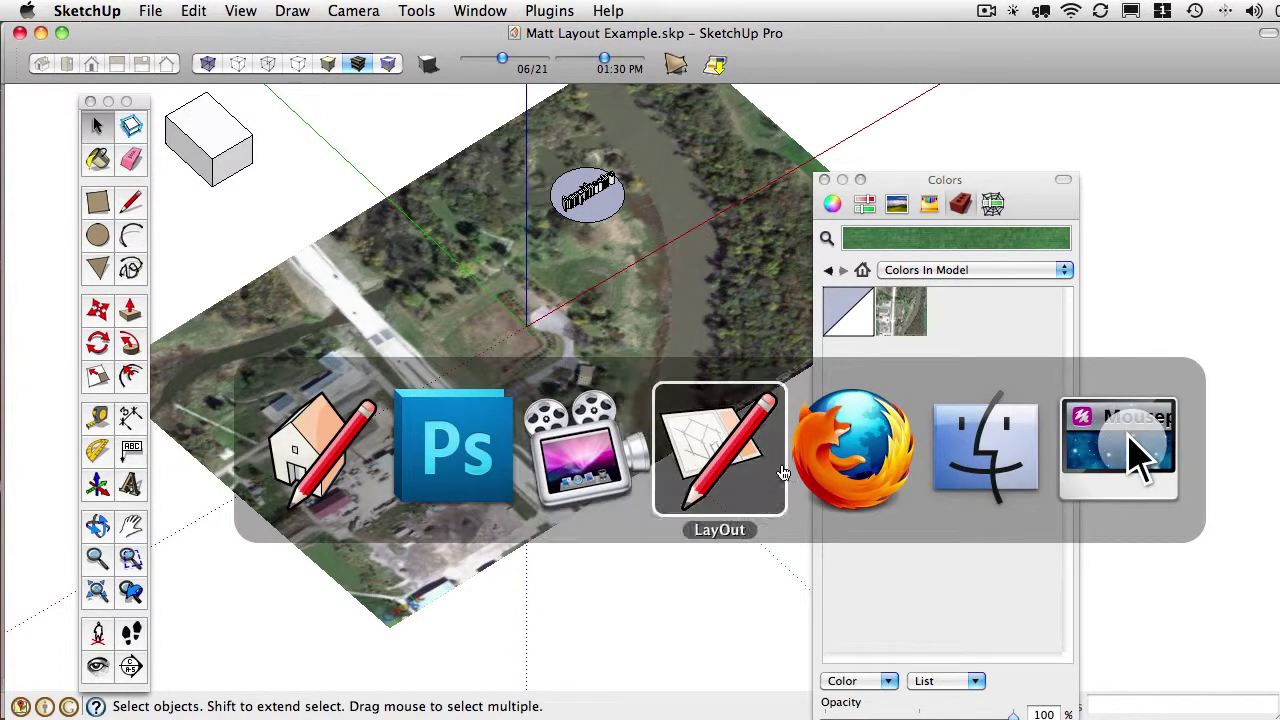
click(712, 458)
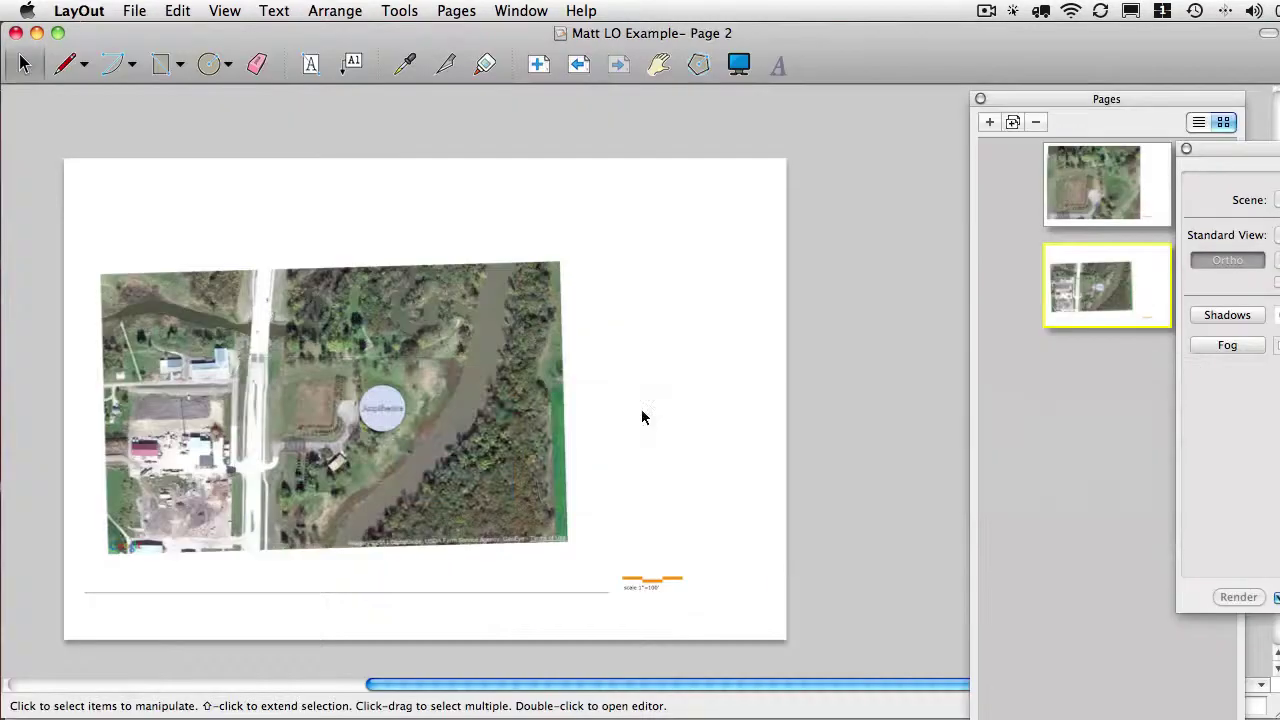
right_click(310, 345)
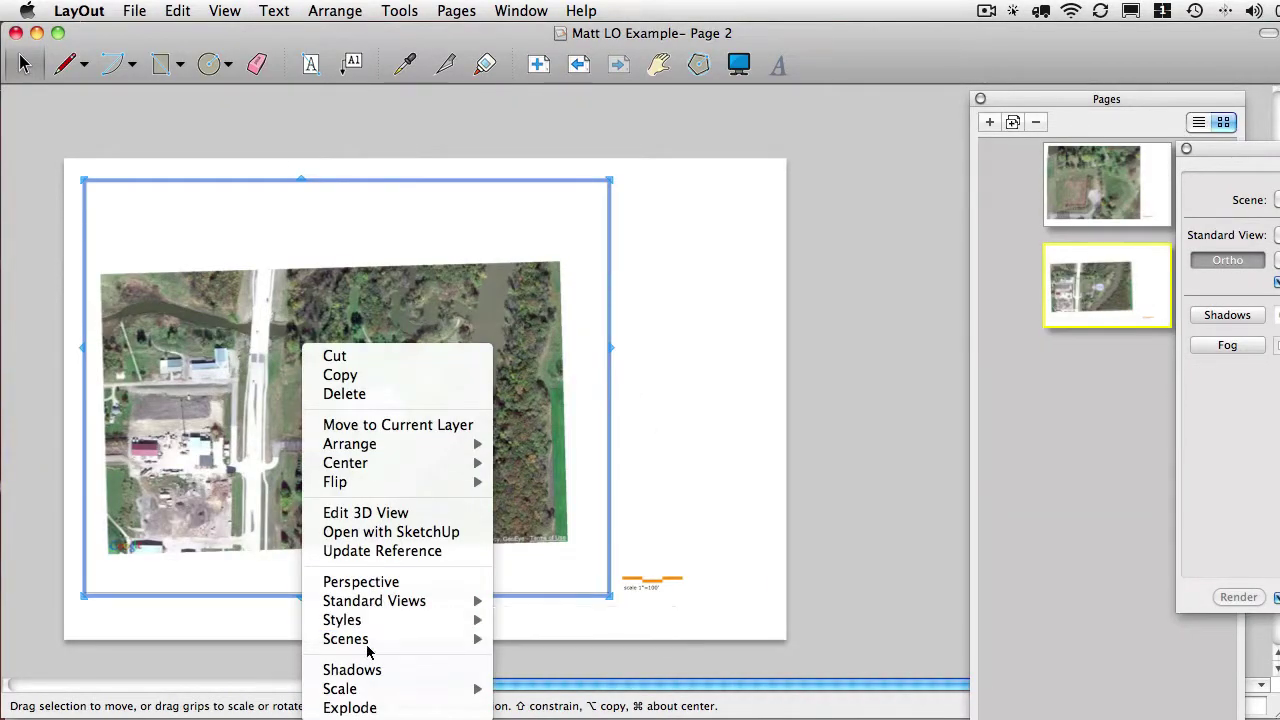
click(370, 503)
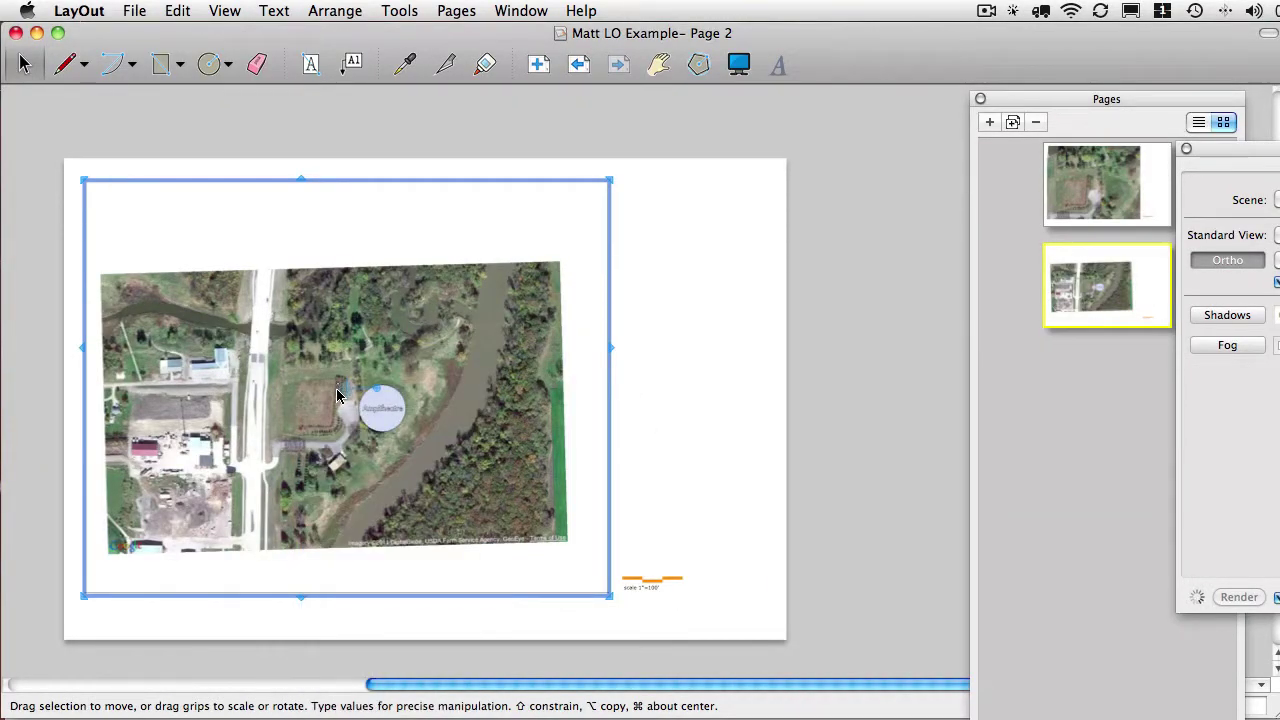
scroll(370, 437, up, 4)
scroll(370, 437, up, 8)
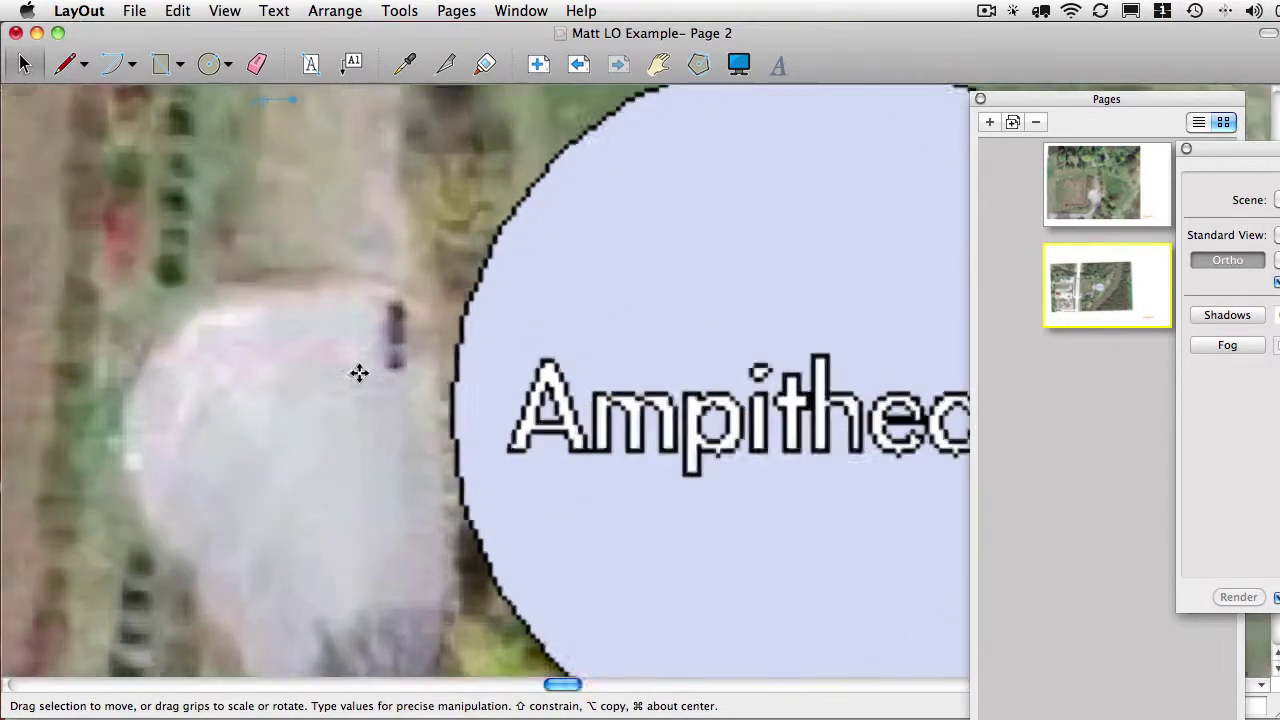
right_click(397, 353)
click(511, 558)
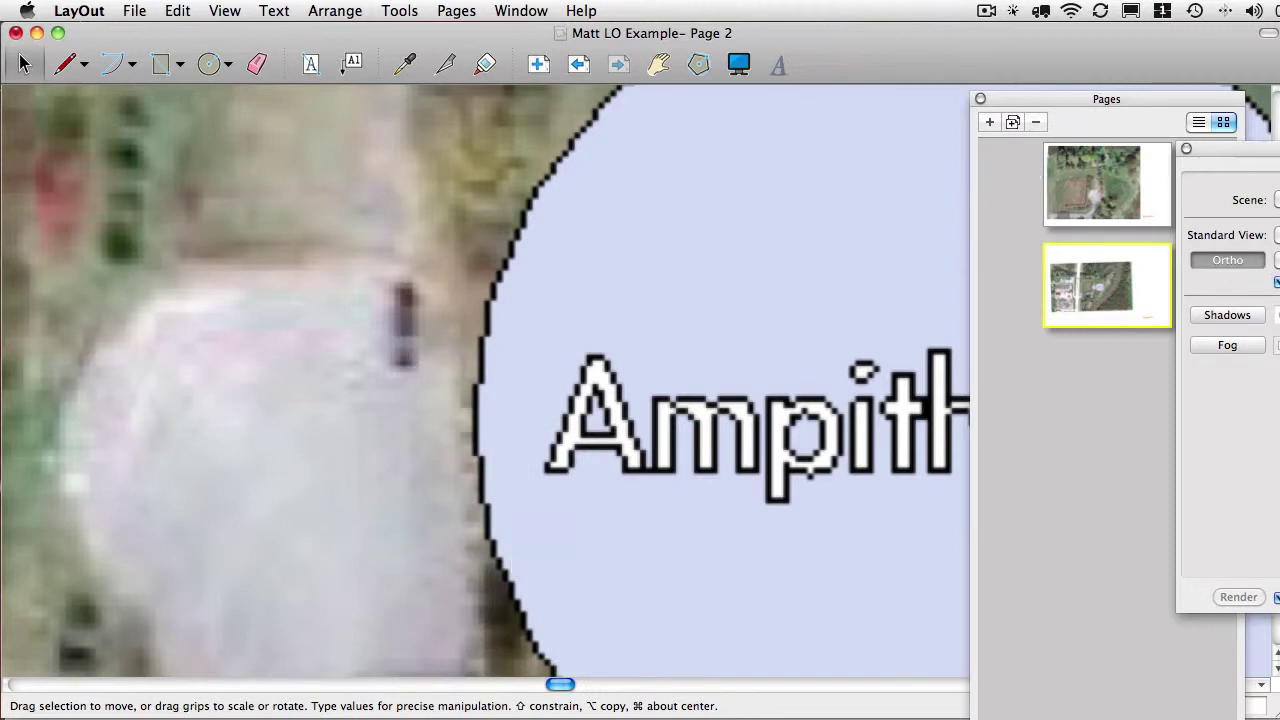
Set the site viewport's rendering mode to Hybrid in the SketchUp Model settings and accept the rendering notice
drag(1230, 148, 585, 77)
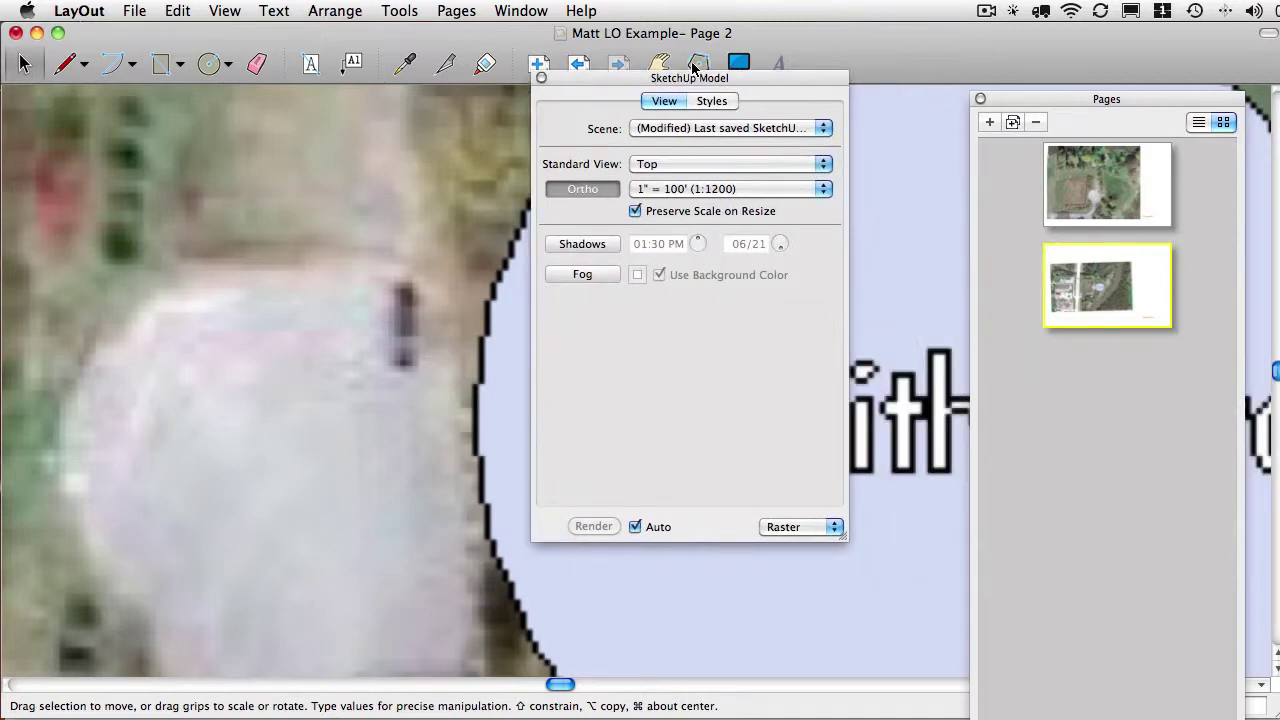
drag(683, 77, 895, 64)
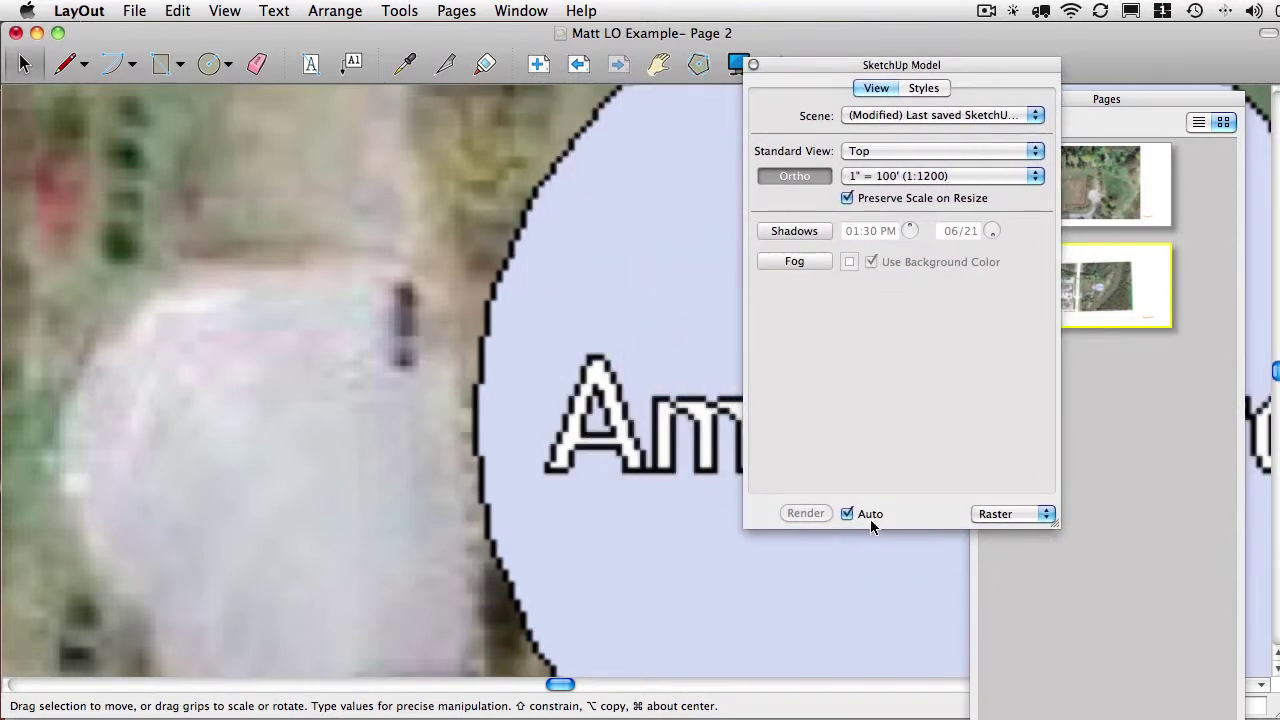
click(1002, 516)
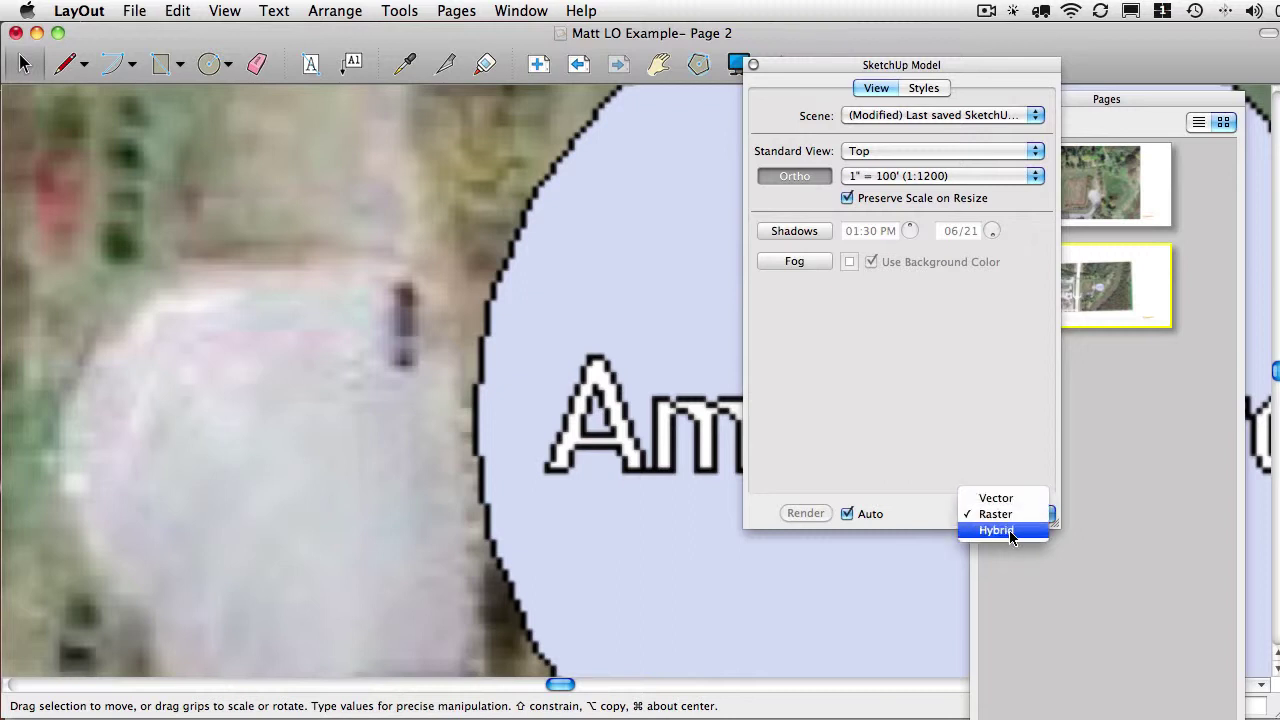
click(1010, 531)
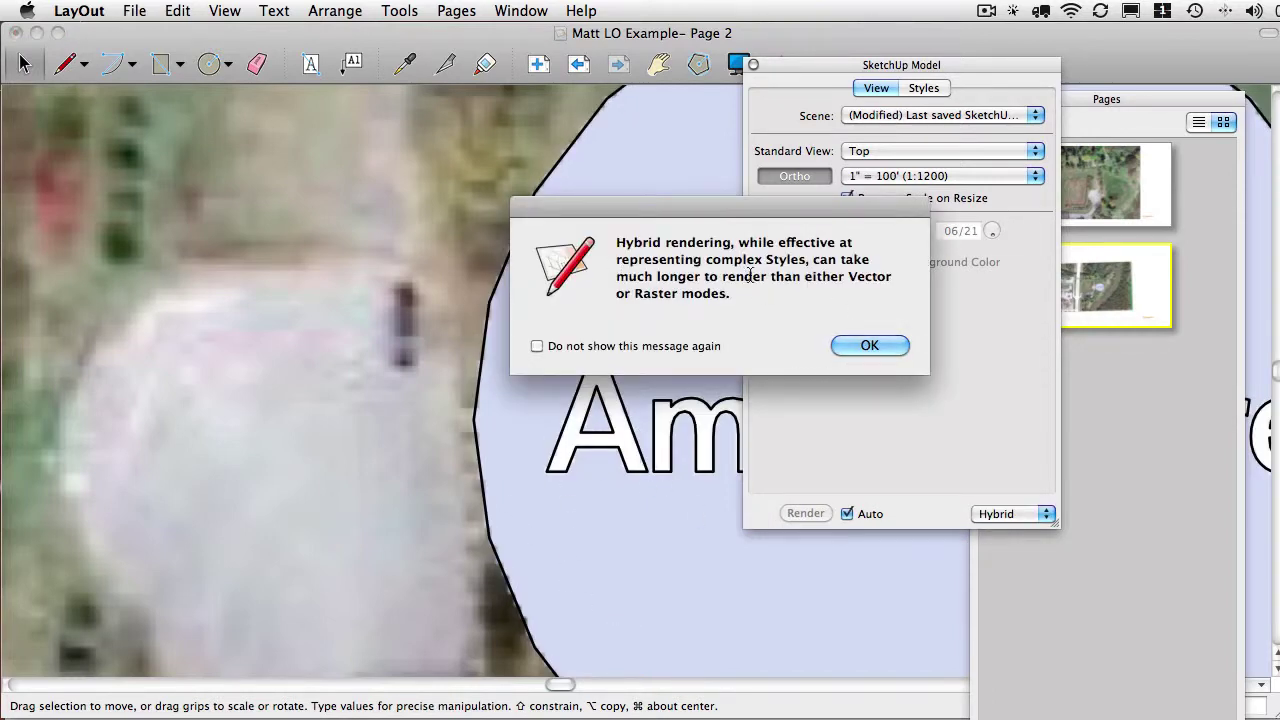
click(877, 347)
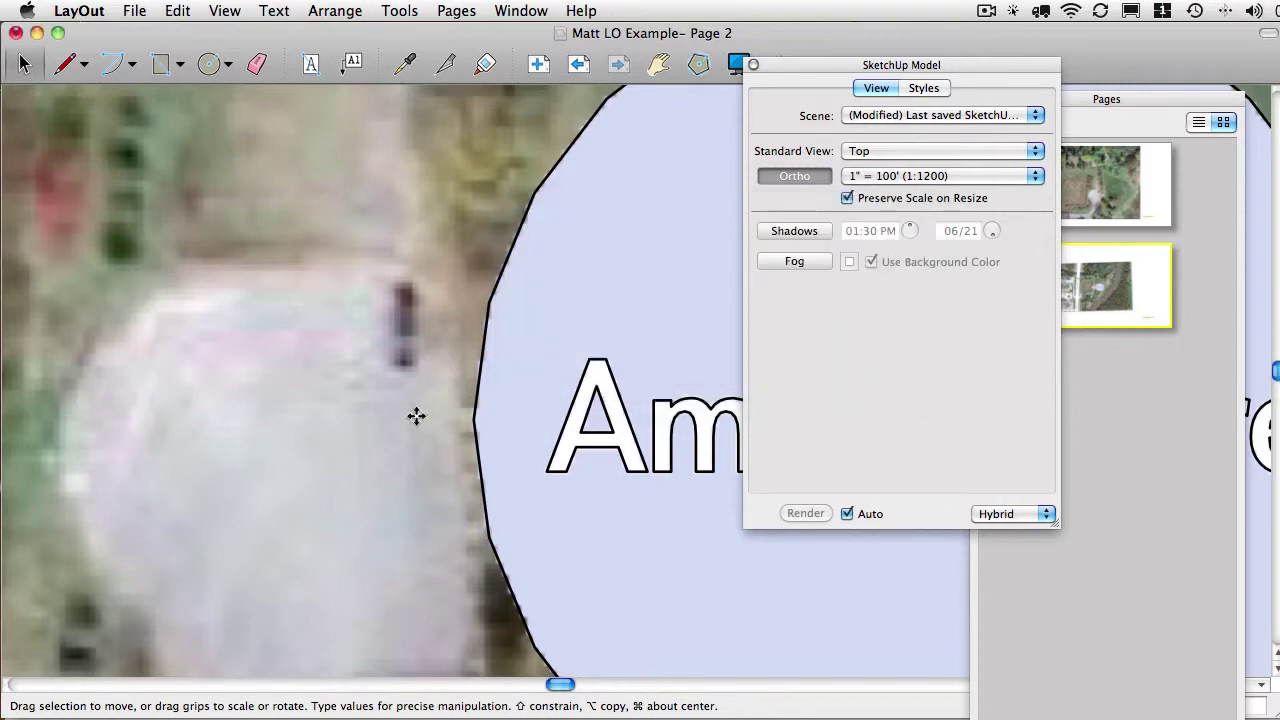
Return to SketchUp, select the terrain image and move the Colors window away from it
scroll(551, 344, down, 10)
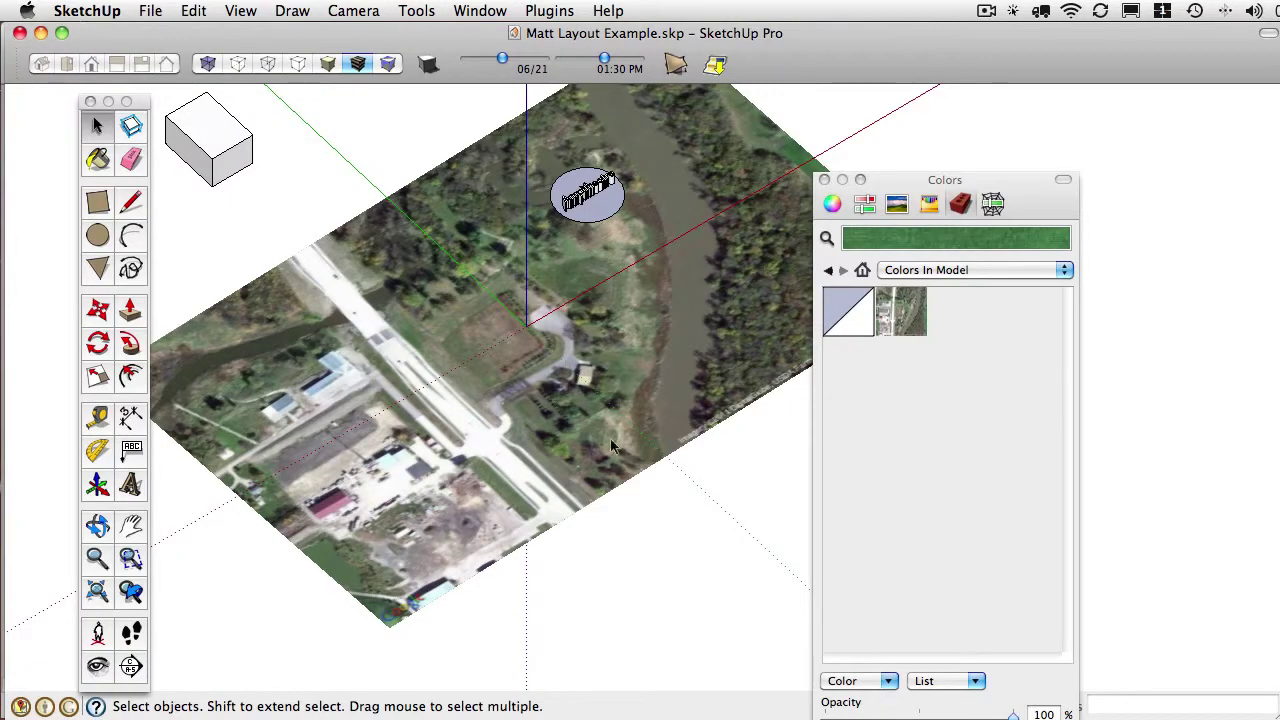
click(613, 447)
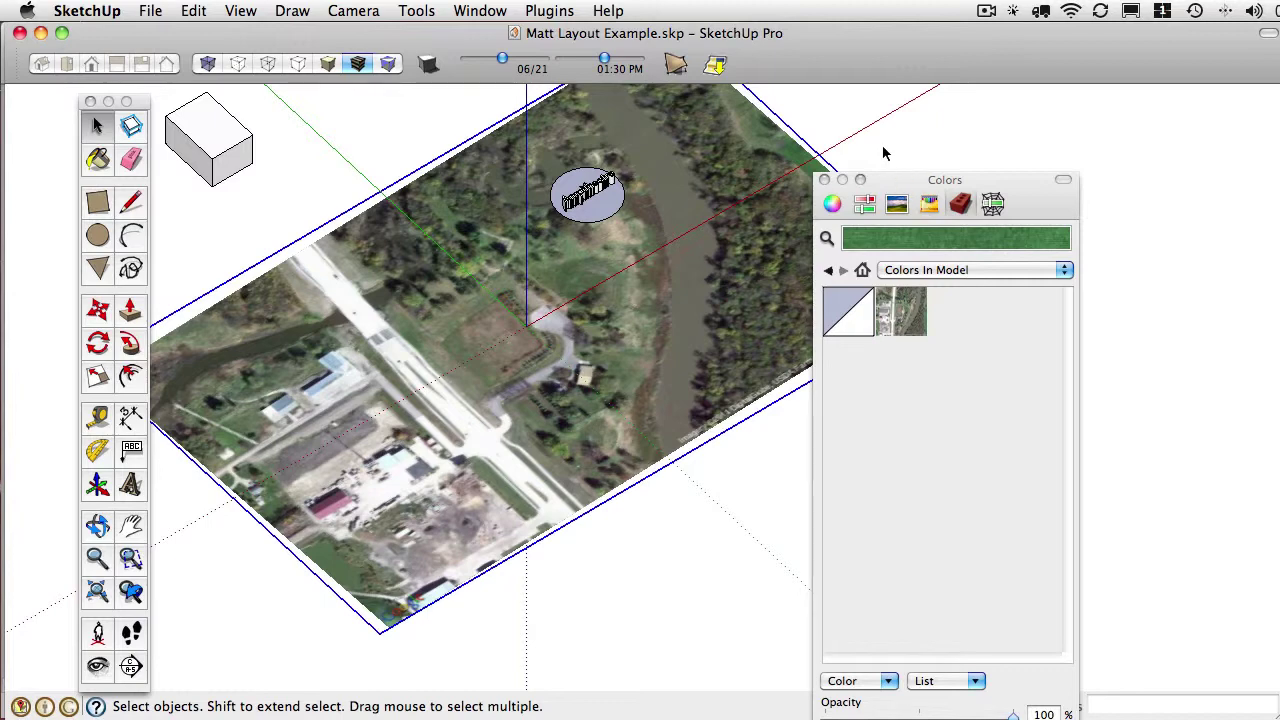
drag(890, 182, 968, 97)
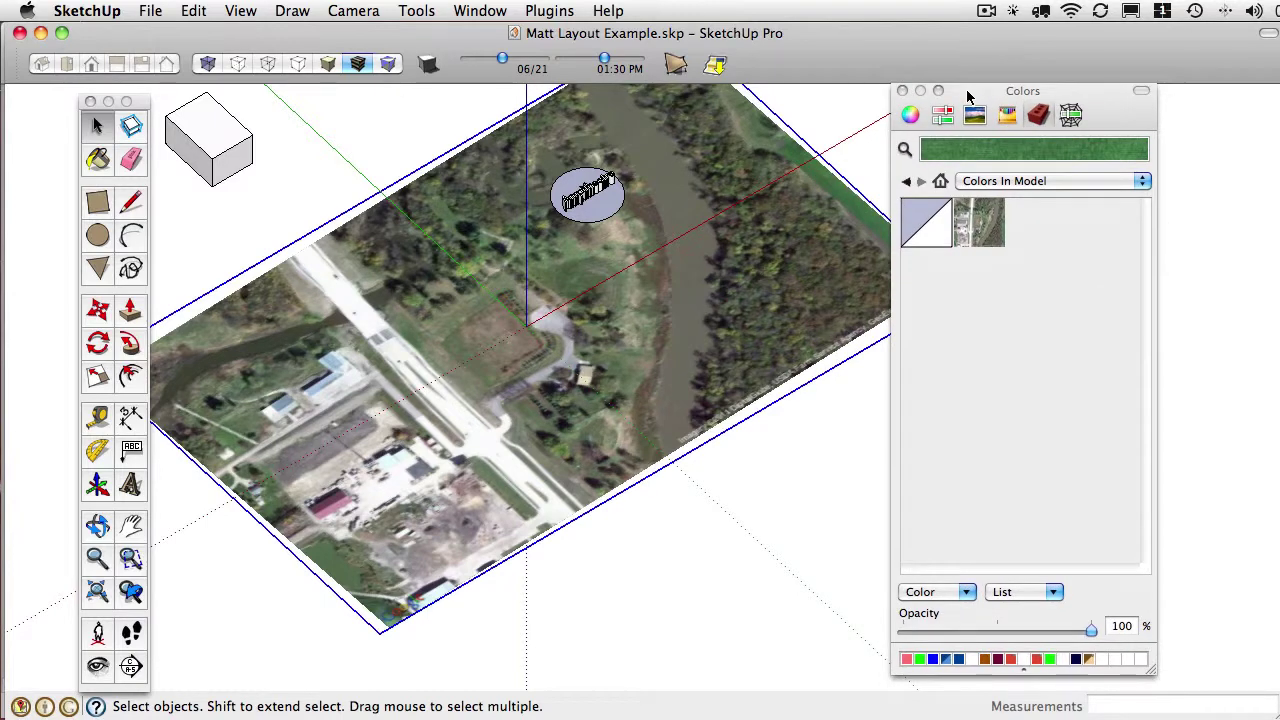